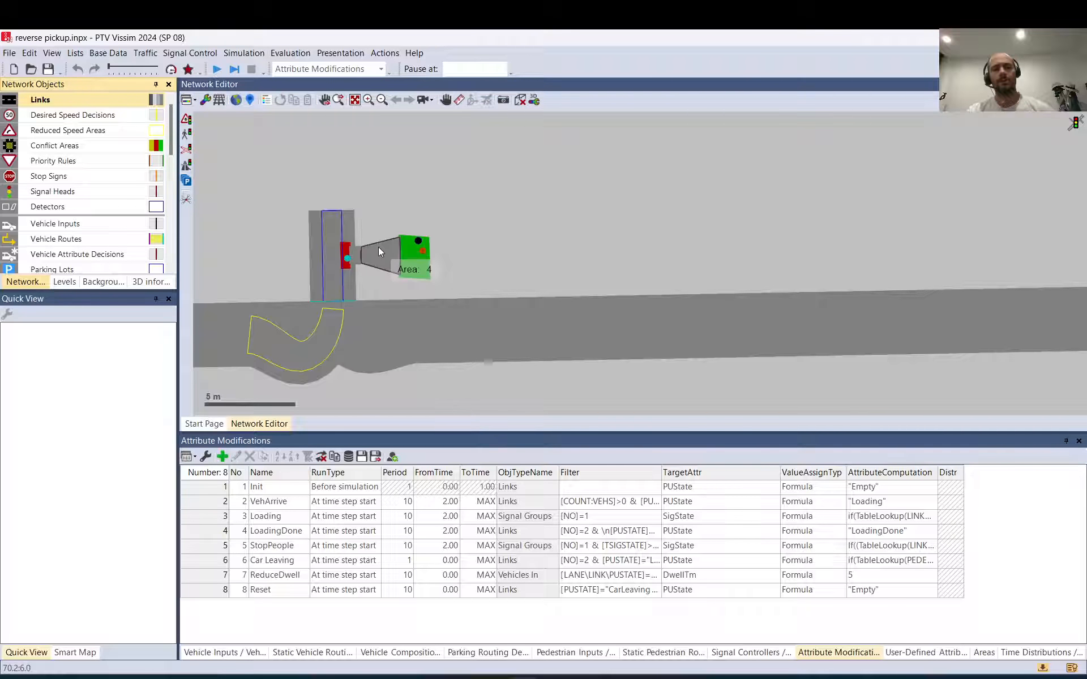
{"action": "scroll", "coordinate": [475, 238], "scroll_direction": "down", "scroll_amount": 2}
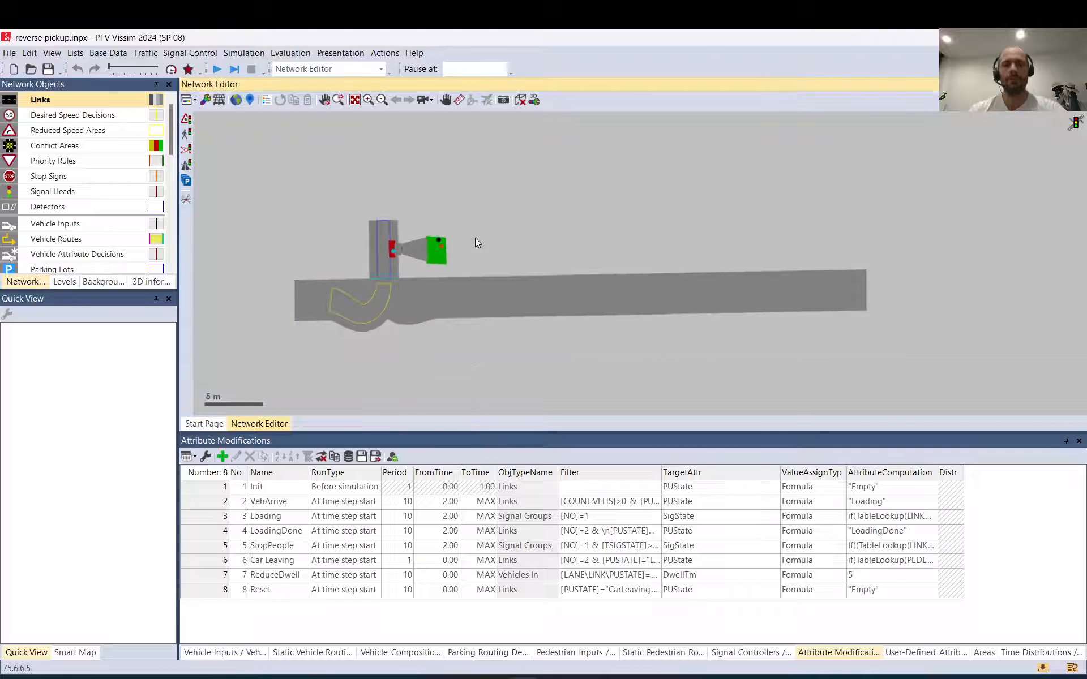
{"action": "scroll", "coordinate": [475, 239], "scroll_direction": "down", "scroll_amount": 2}
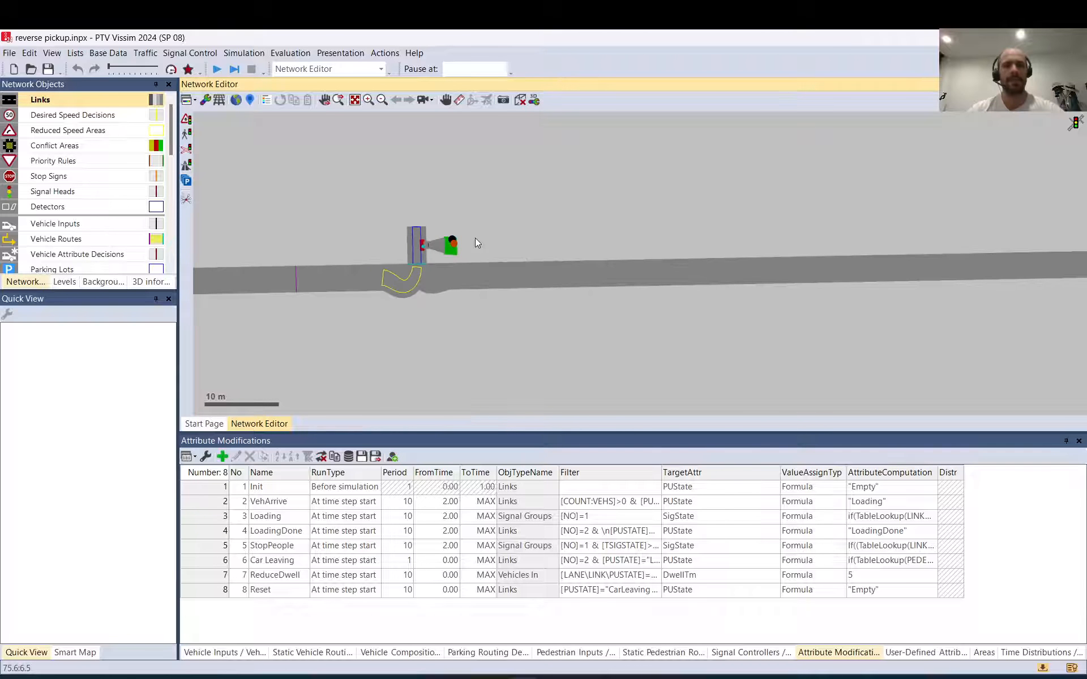
{"action": "left_click", "coordinate": [187, 181]}
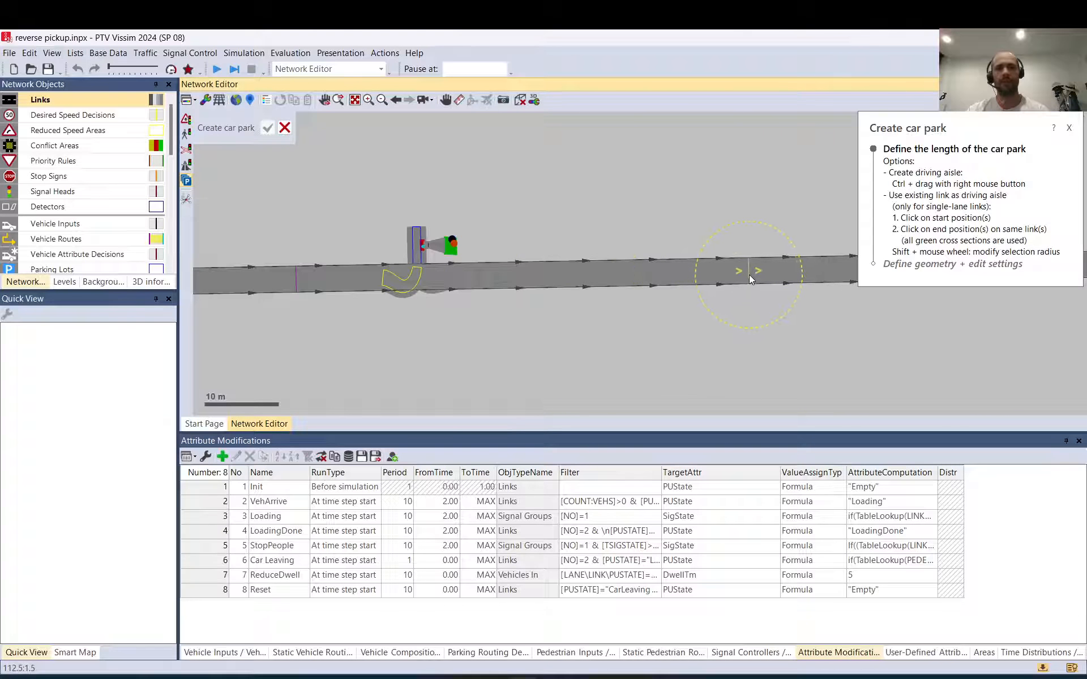
{"action": "left_click", "coordinate": [729, 274]}
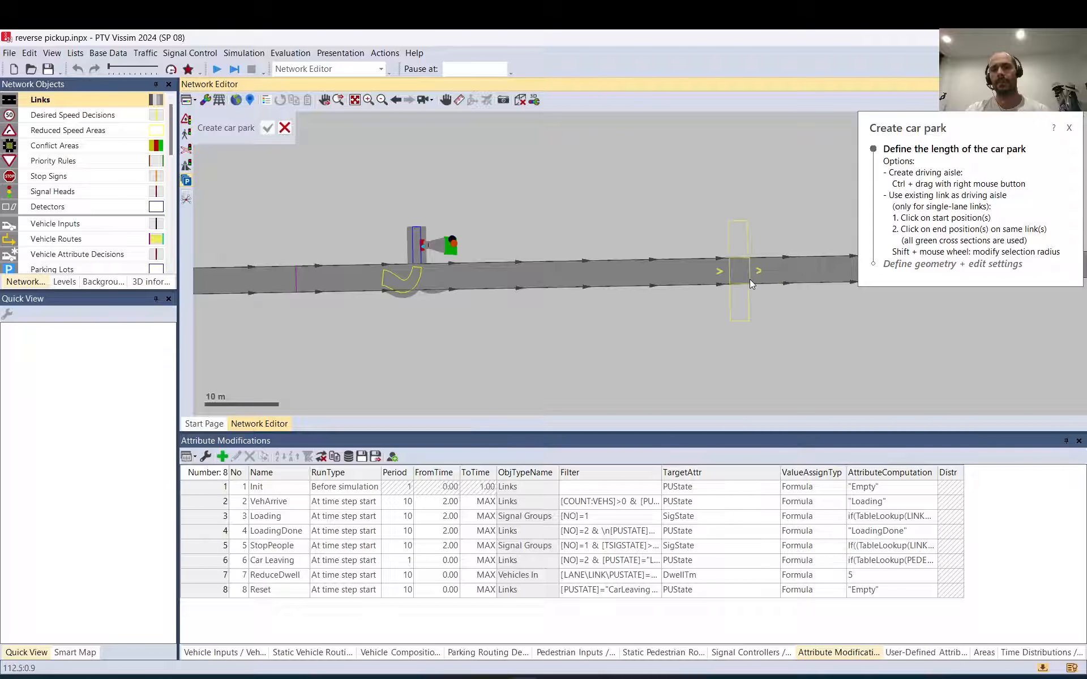
{"action": "left_click", "coordinate": [753, 279]}
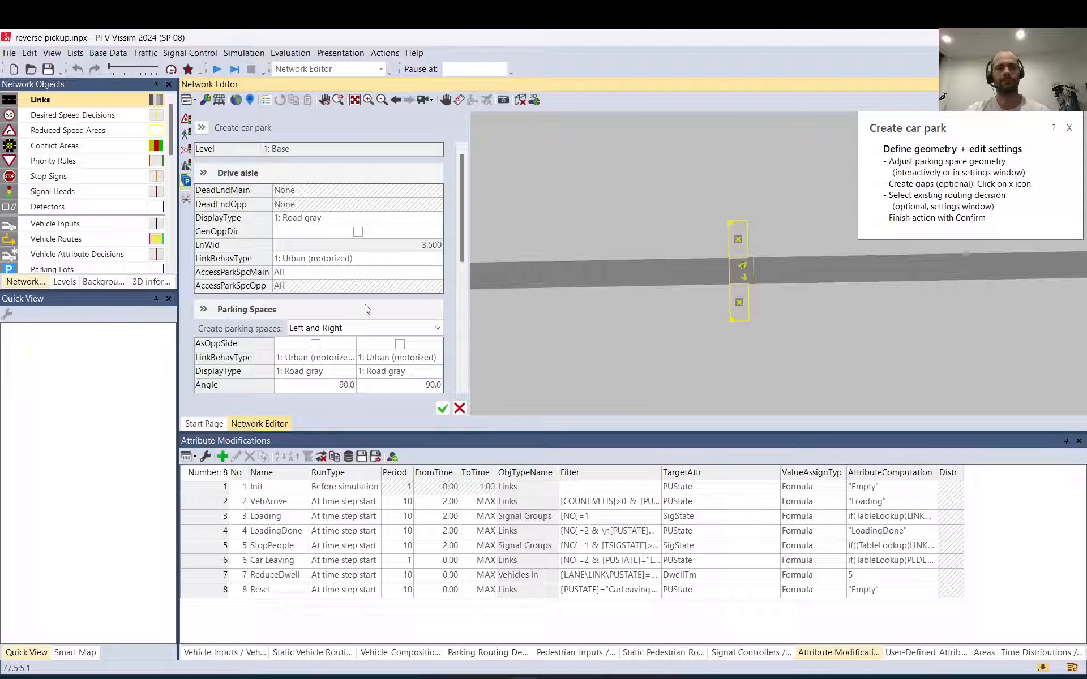
{"action": "scroll", "coordinate": [366, 308], "scroll_direction": "down", "scroll_amount": 5}
{"action": "left_click", "coordinate": [375, 146]}
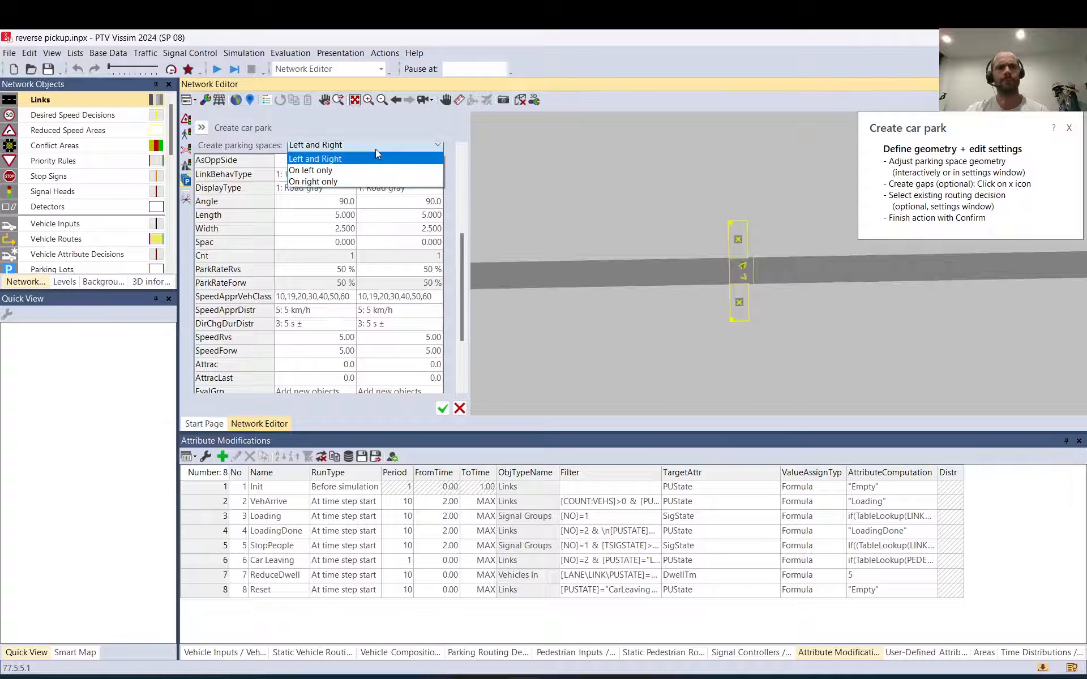
{"action": "left_click", "coordinate": [352, 174]}
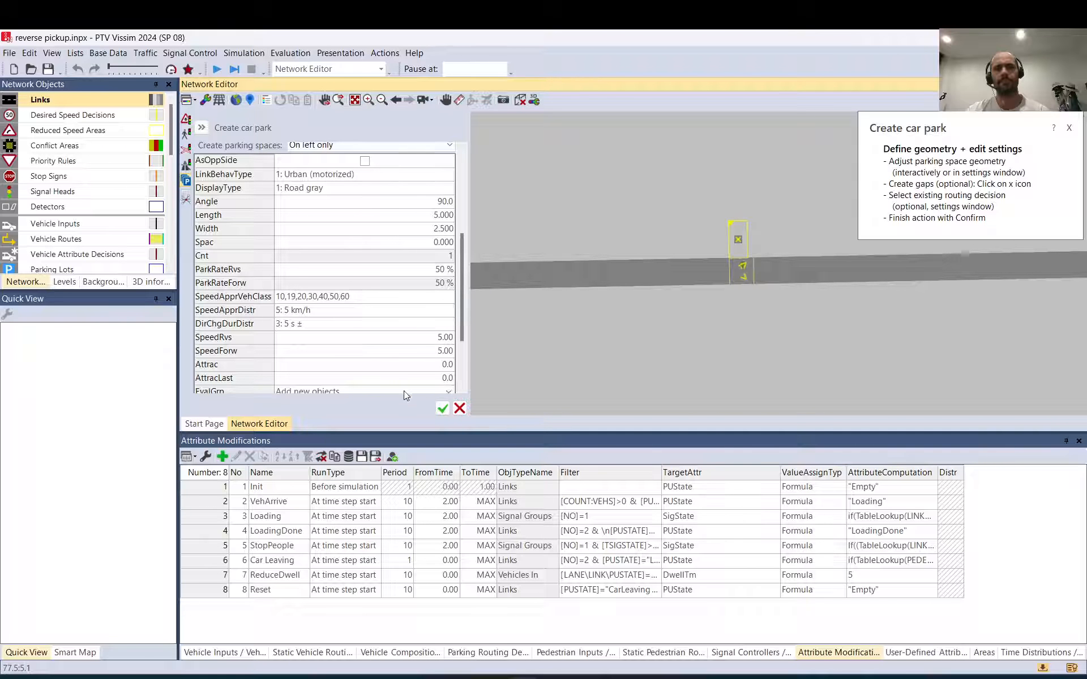
{"action": "scroll", "coordinate": [417, 357], "scroll_direction": "down", "scroll_amount": 3}
{"action": "scroll", "coordinate": [417, 357], "scroll_direction": "down", "scroll_amount": 1}
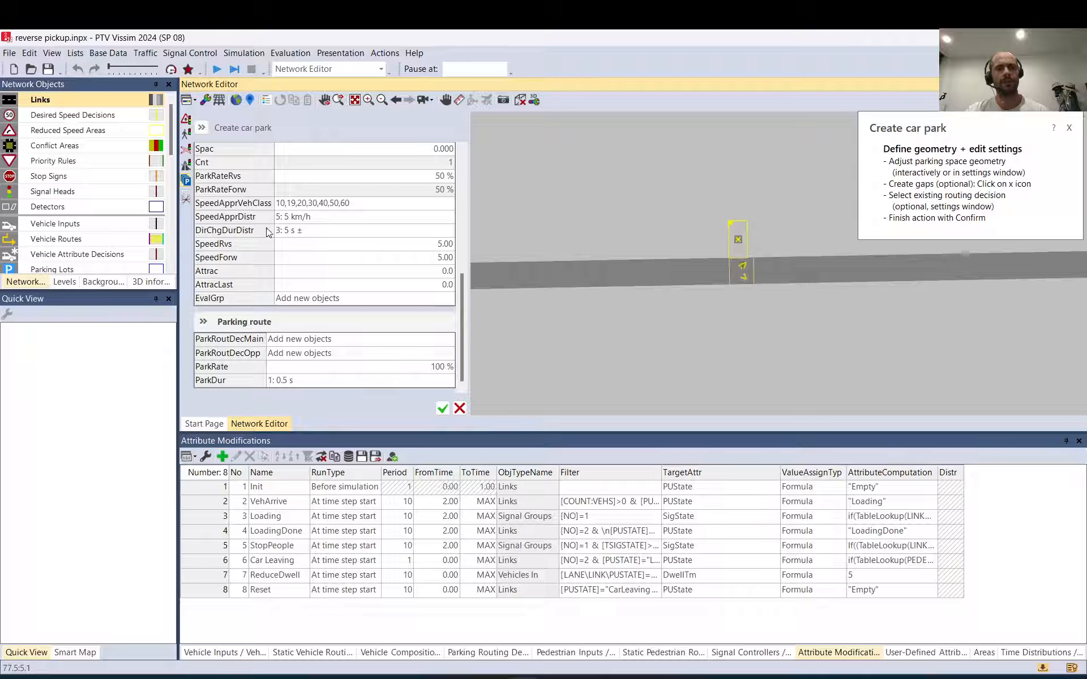
{"action": "left_click", "coordinate": [449, 231]}
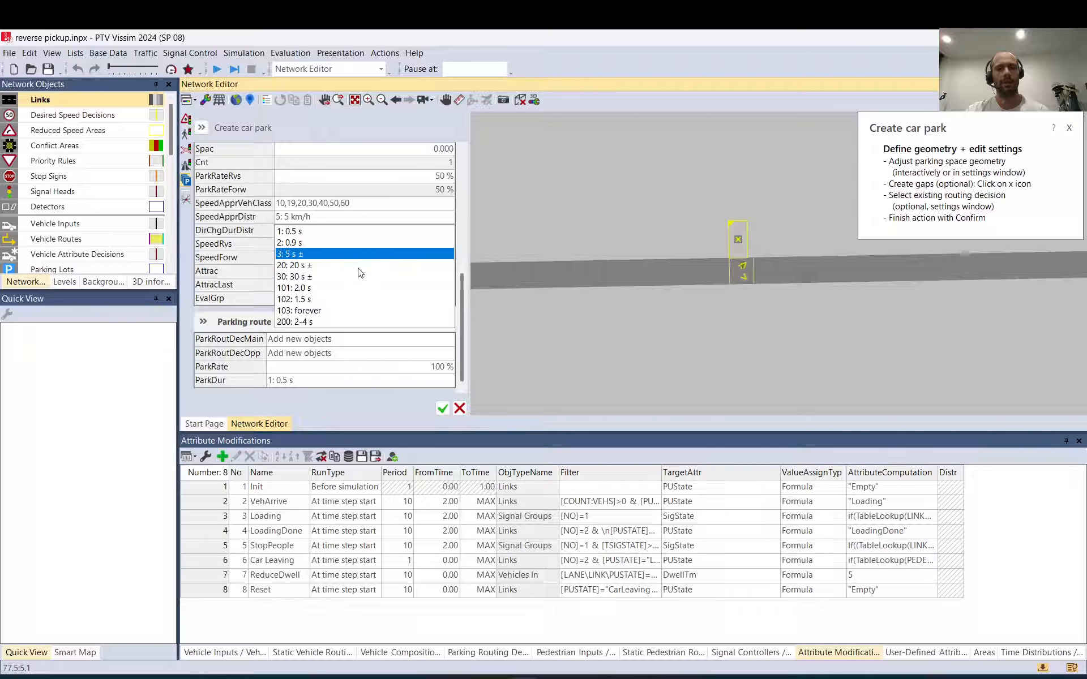
{"action": "left_click", "coordinate": [458, 408]}
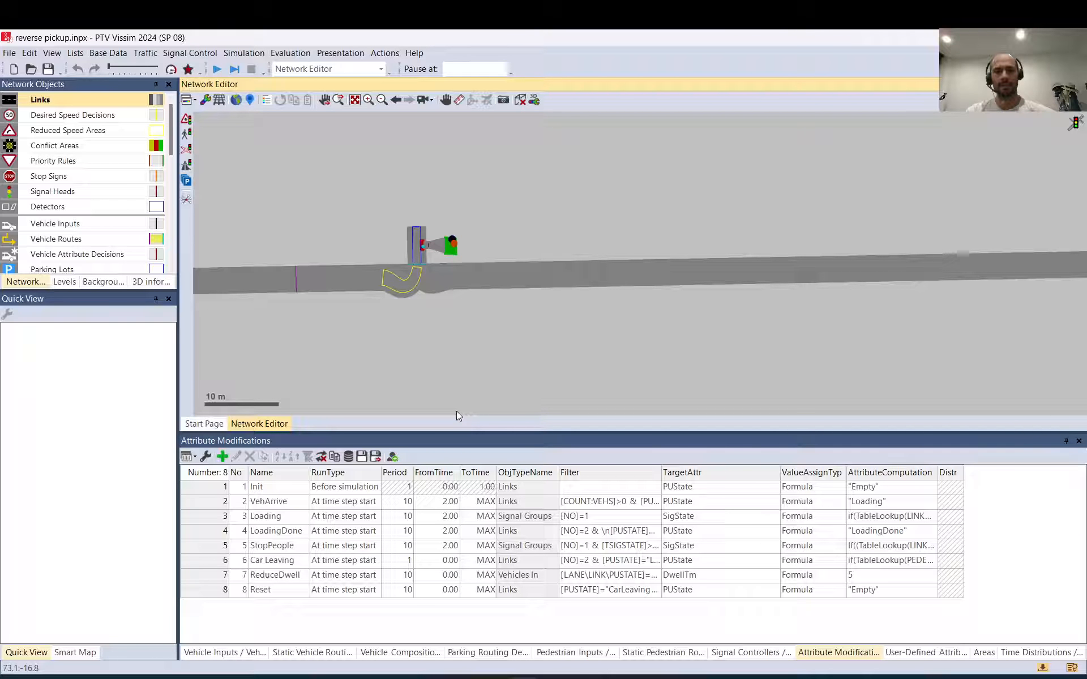
- Review the parking routing decision upstream of the parking space, including the available parking duration distributions
{"action": "left_click", "coordinate": [297, 280]}
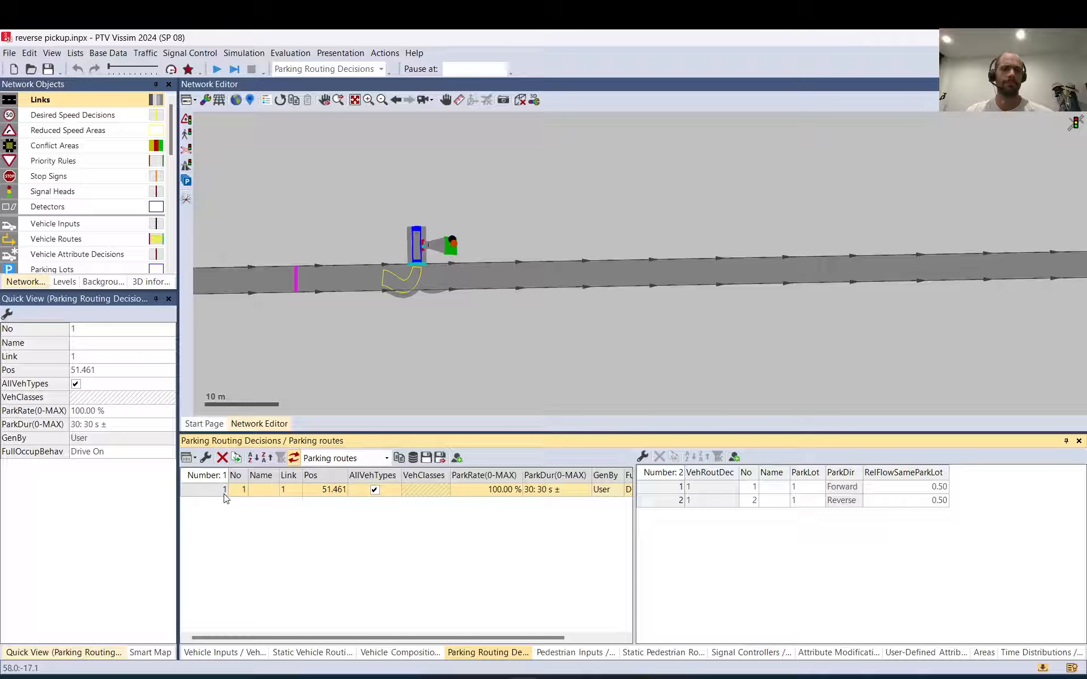
{"action": "left_click", "coordinate": [584, 495]}
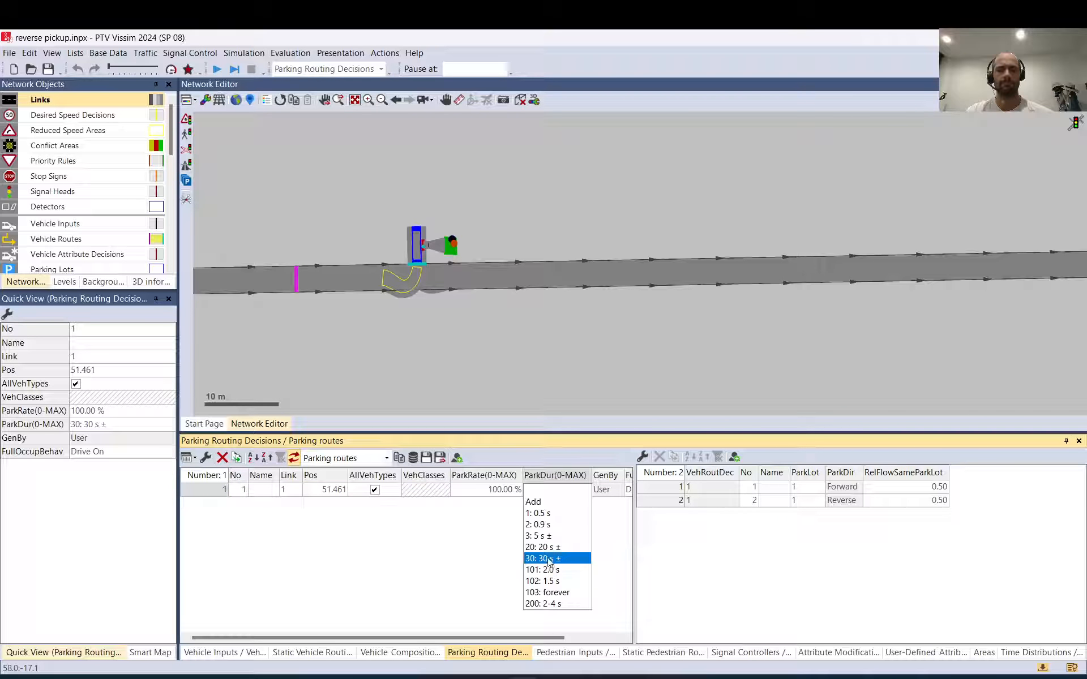
{"action": "left_click", "coordinate": [469, 341]}
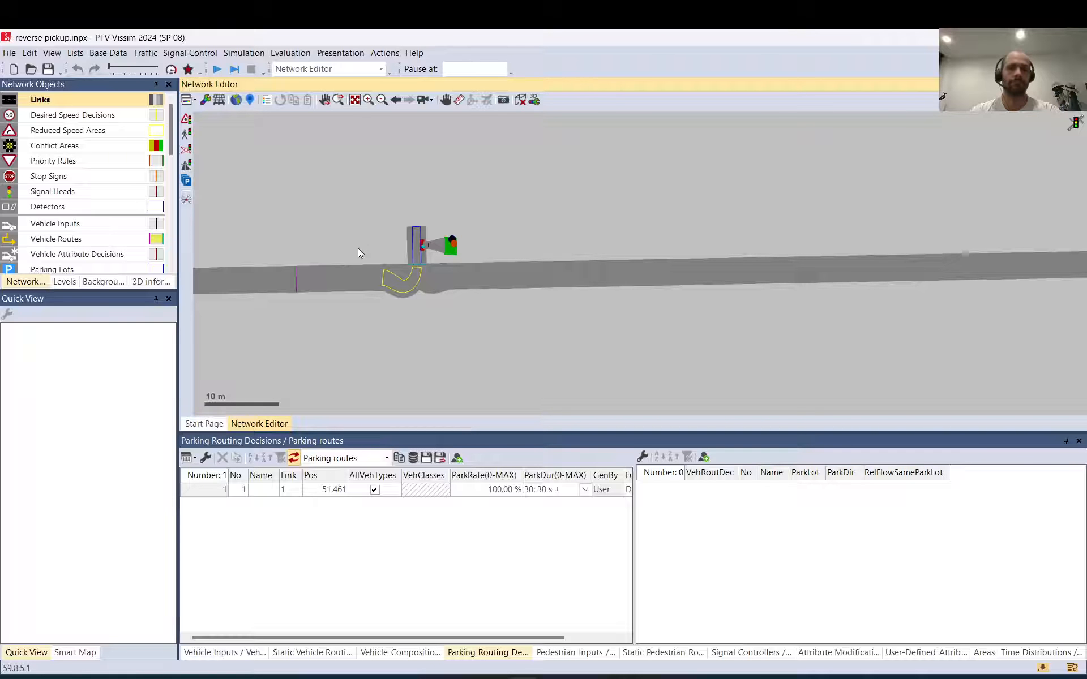
- Examine the static vehicle route along the main link, from its routing decision to its destination
{"action": "scroll", "coordinate": [411, 242], "scroll_direction": "down", "scroll_amount": 3}
{"action": "scroll", "coordinate": [411, 243], "scroll_direction": "down", "scroll_amount": 3}
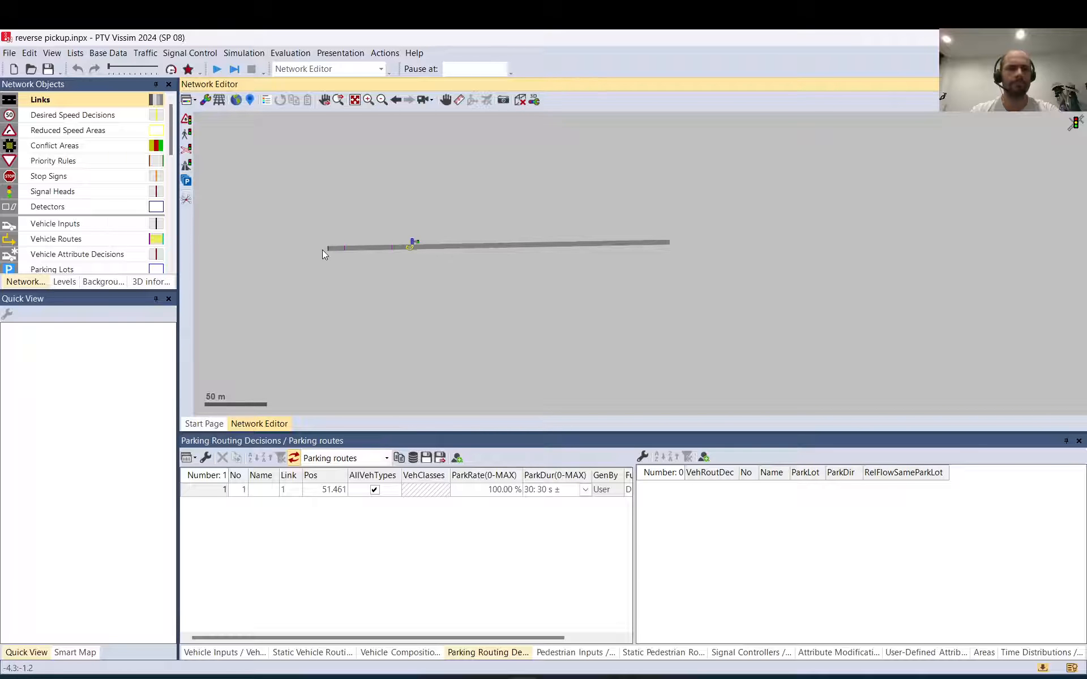
{"action": "left_click", "coordinate": [346, 249]}
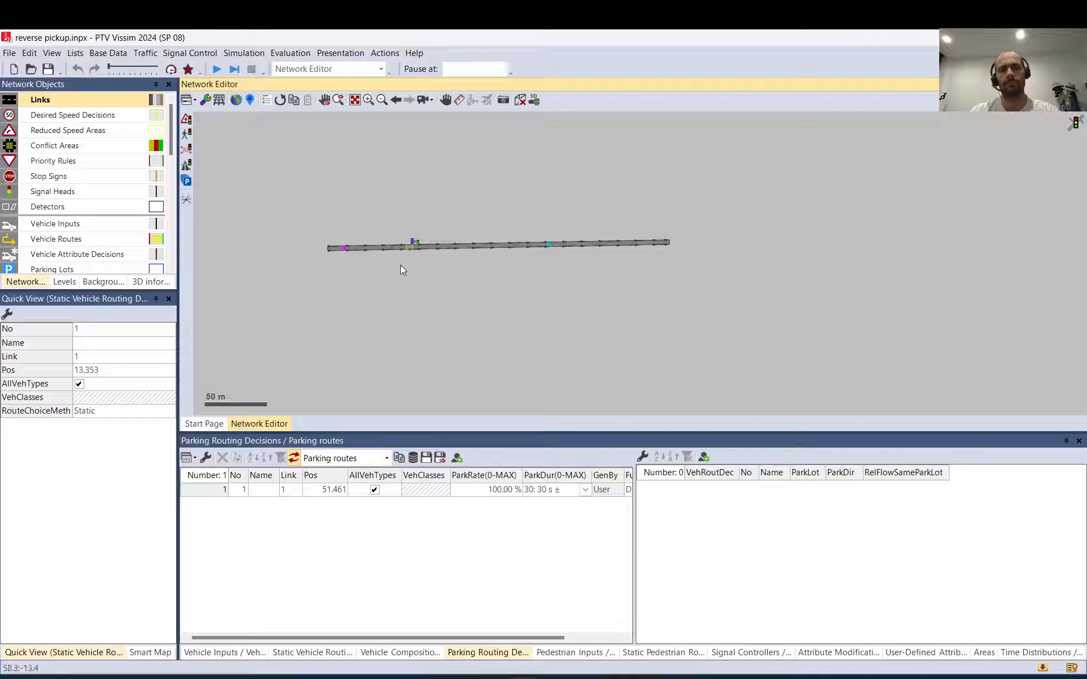
{"action": "scroll", "coordinate": [400, 264], "scroll_direction": "up", "scroll_amount": 3}
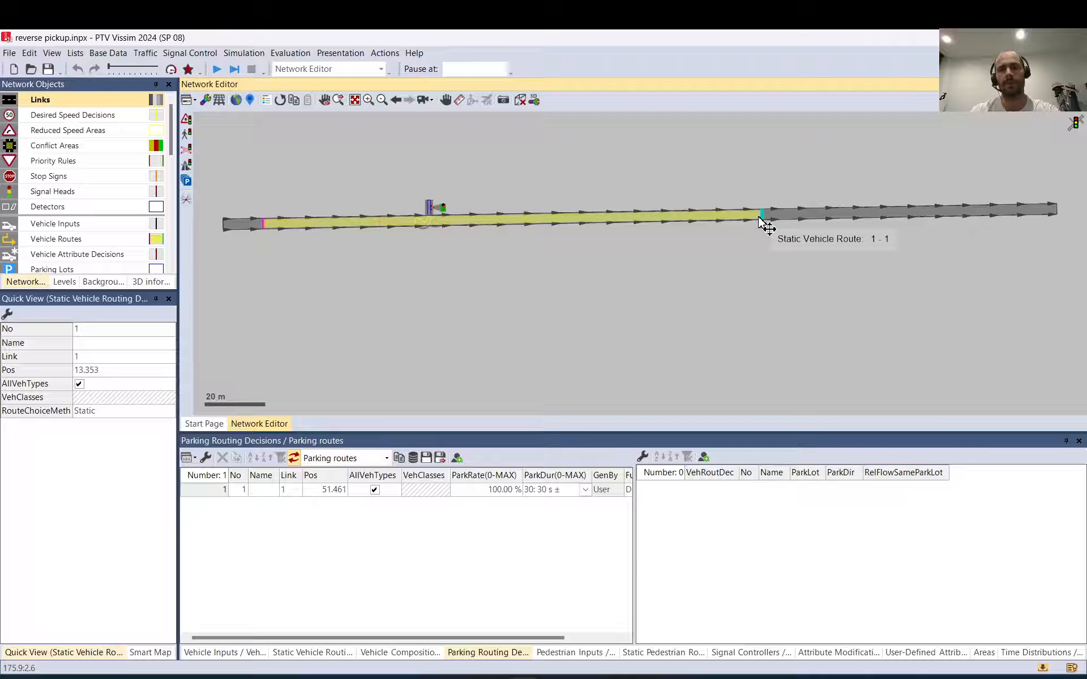
{"action": "left_click", "coordinate": [595, 175]}
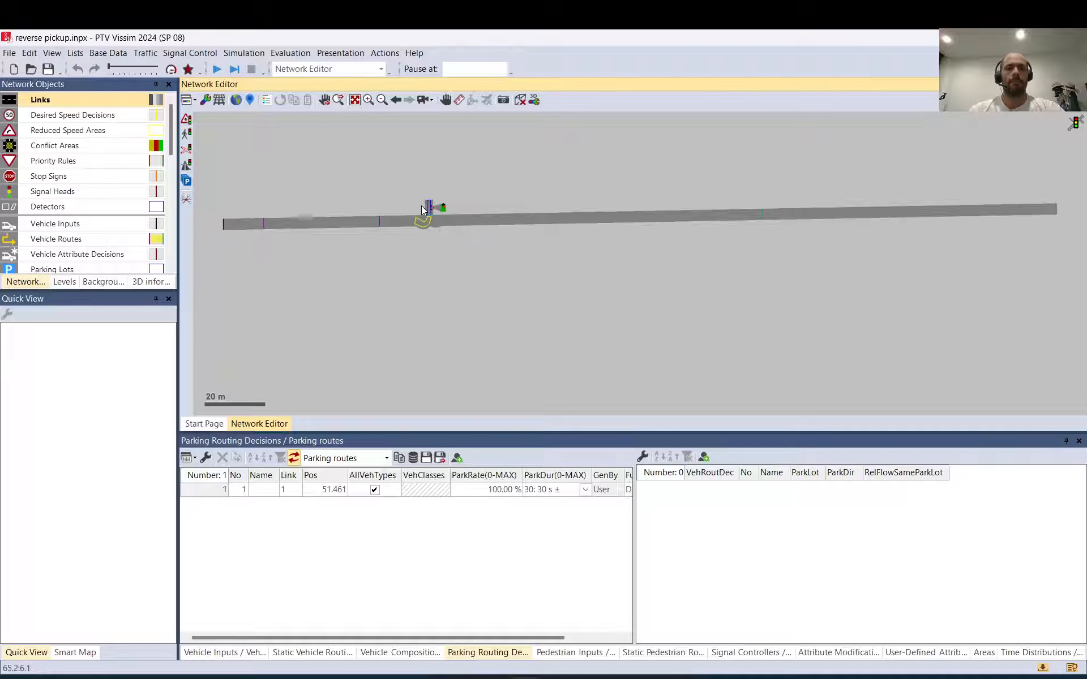
- Inspect the green pedestrian area beside the parking space, its pedestrian input and the adjoining funnel-shaped area
{"action": "scroll", "coordinate": [421, 206], "scroll_direction": "up", "scroll_amount": 2}
{"action": "scroll", "coordinate": [421, 206], "scroll_direction": "up", "scroll_amount": 2}
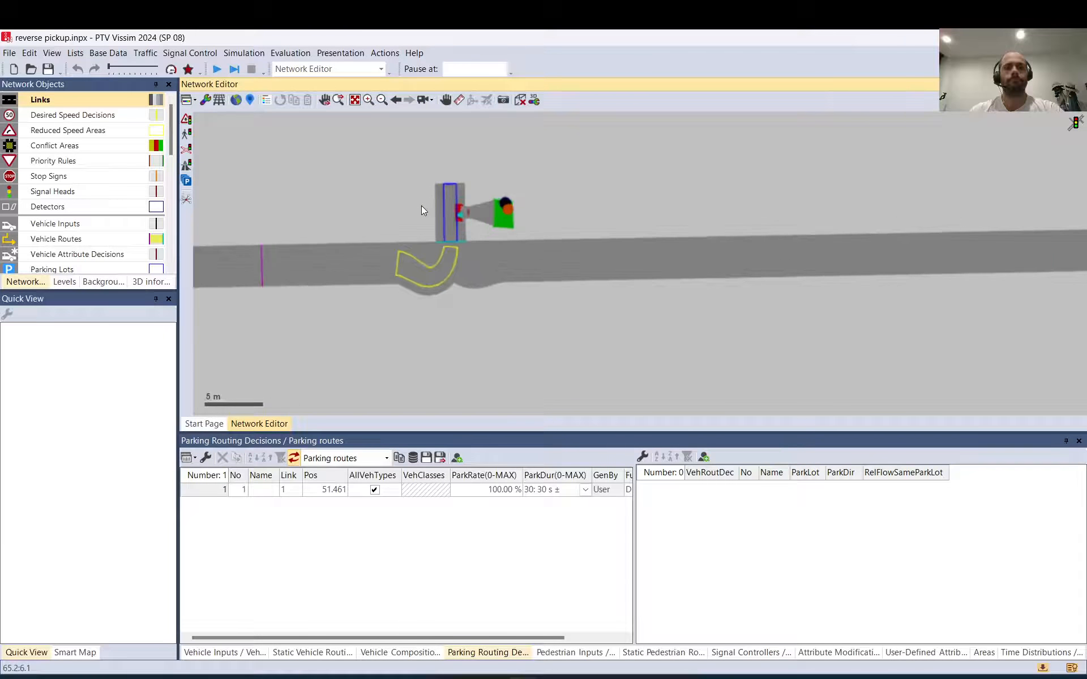
{"action": "scroll", "coordinate": [475, 215], "scroll_direction": "up", "scroll_amount": 2}
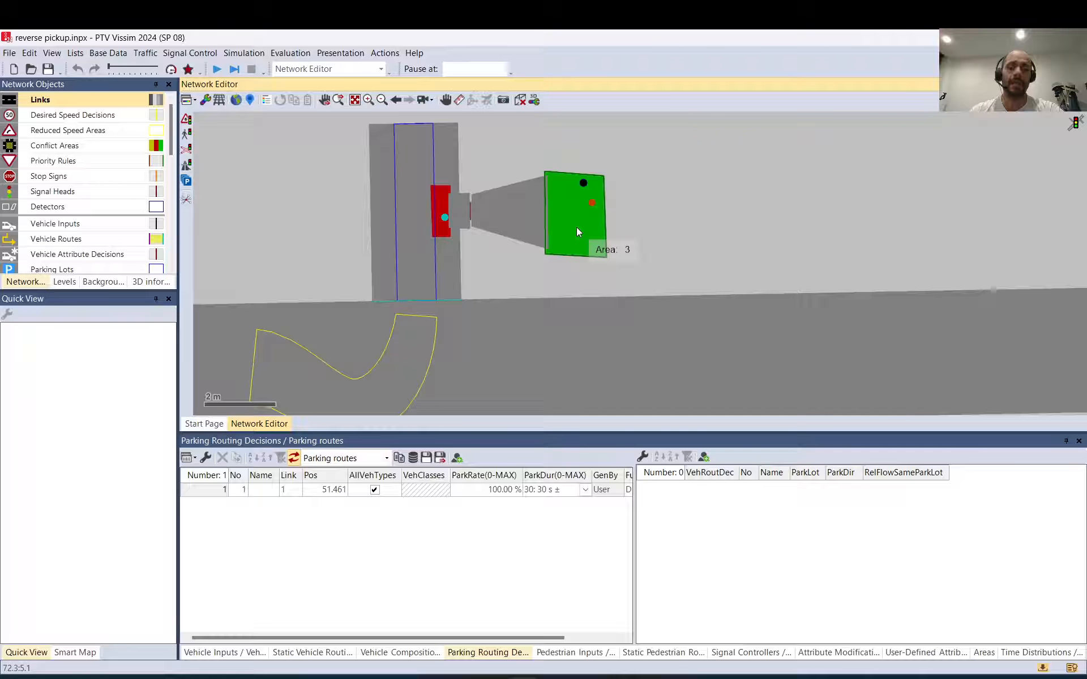
{"action": "left_click", "coordinate": [560, 215]}
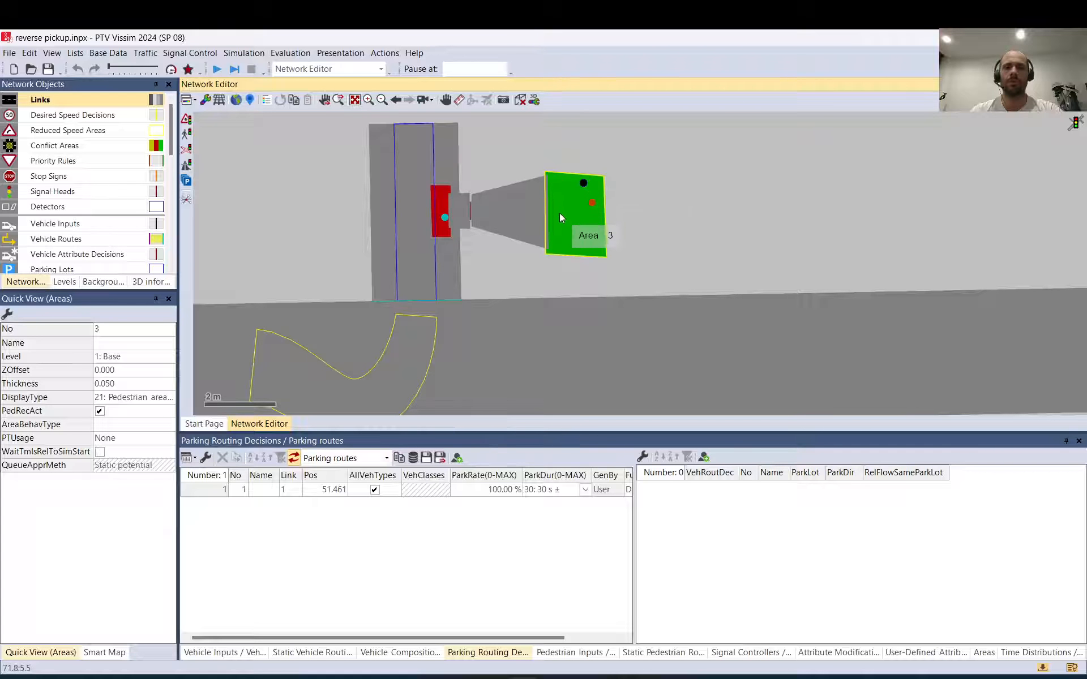
{"action": "left_click", "coordinate": [583, 186]}
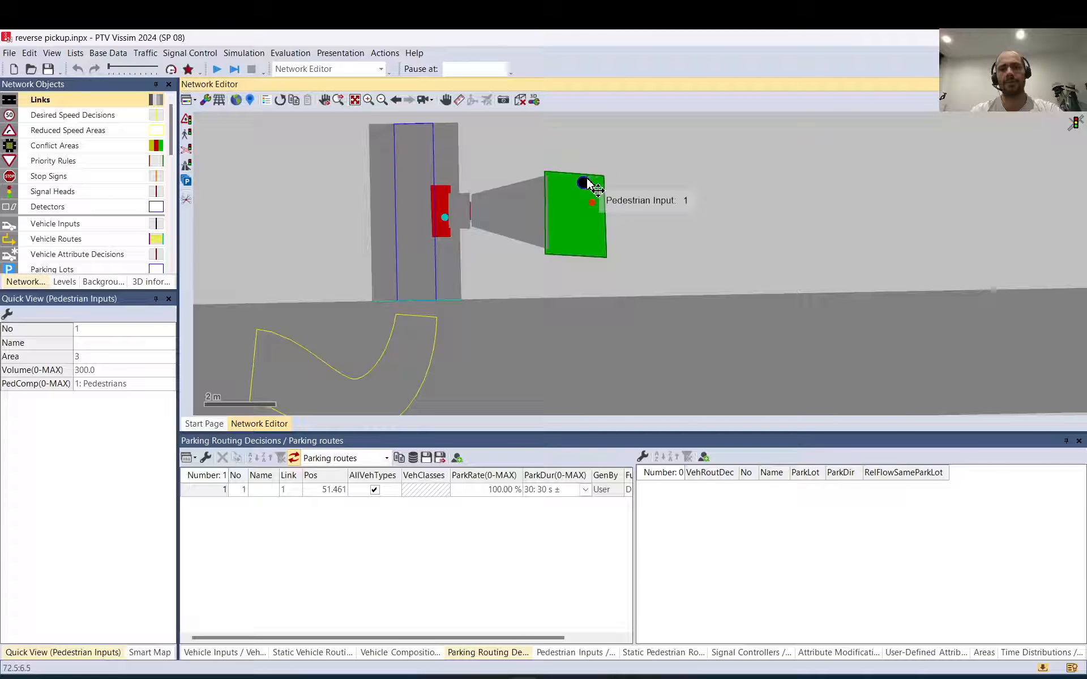
{"action": "left_click", "coordinate": [512, 209]}
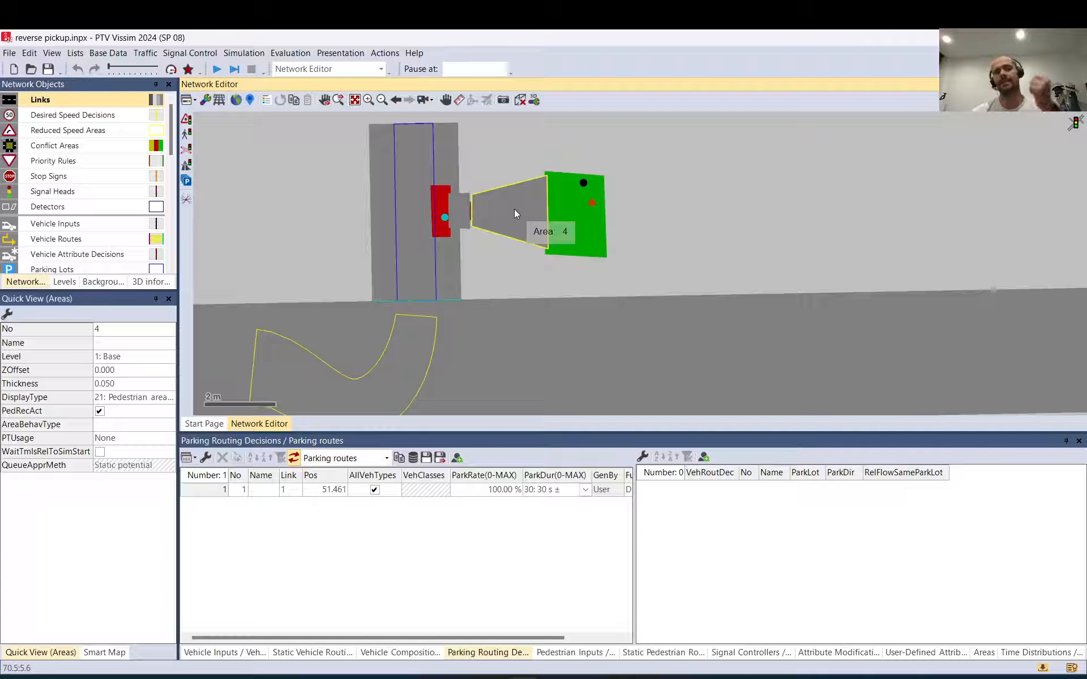
- Check the pedestrian area settings of the short link between the funnel-shaped area and the parking space
{"action": "scroll", "coordinate": [461, 215], "scroll_direction": "up", "scroll_amount": 3}
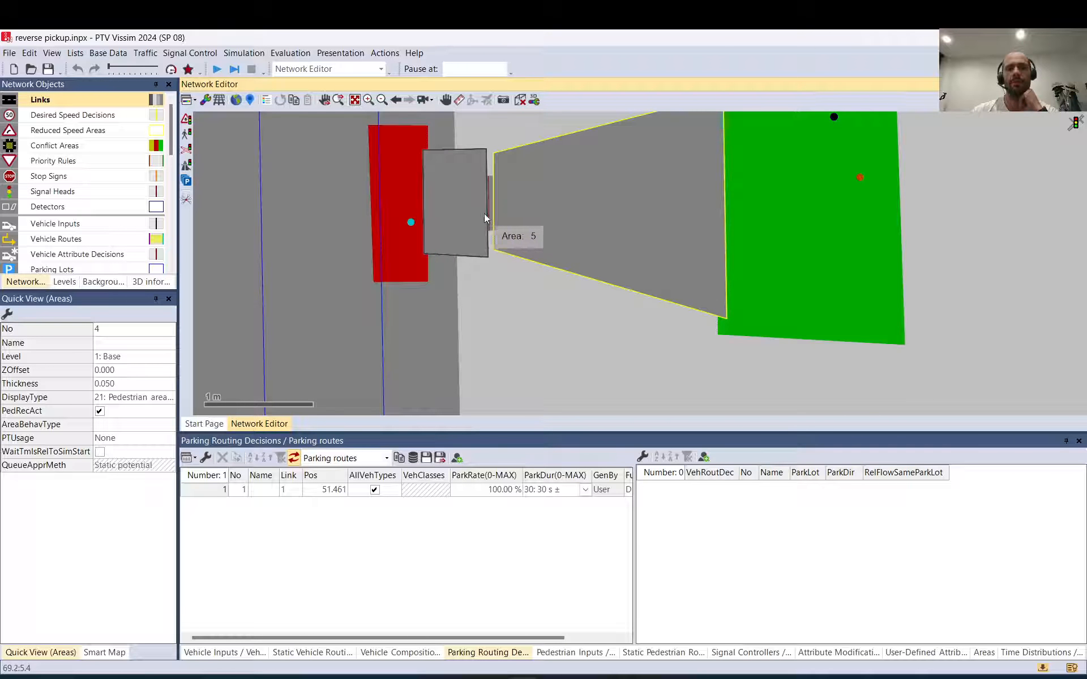
{"action": "left_click", "coordinate": [499, 217]}
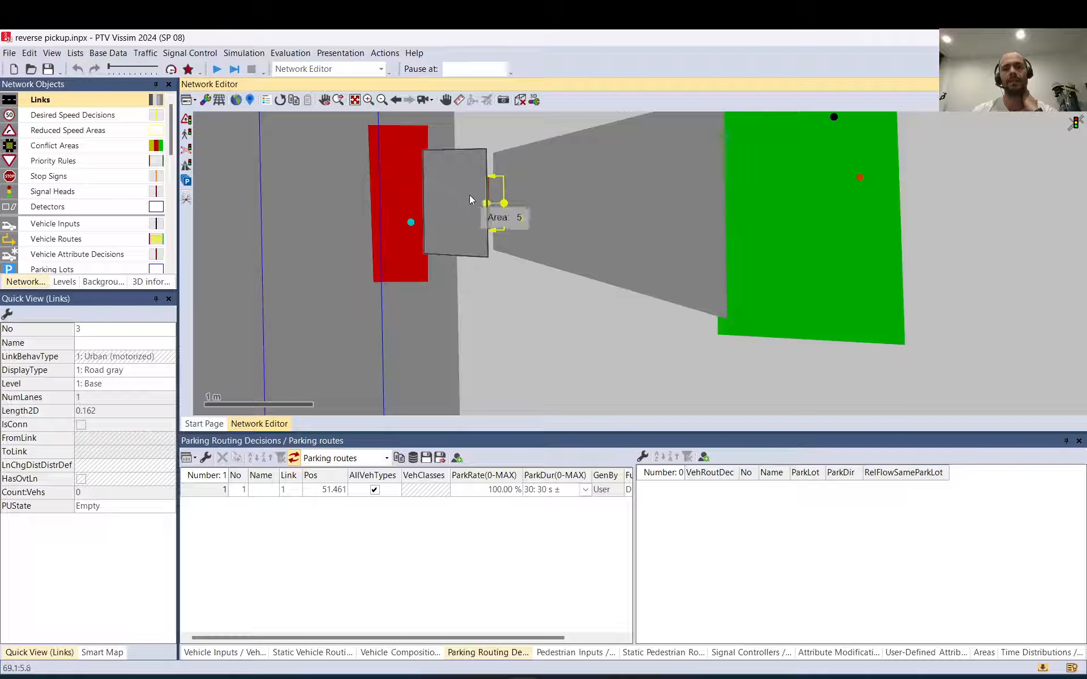
{"action": "double_click", "coordinate": [494, 188]}
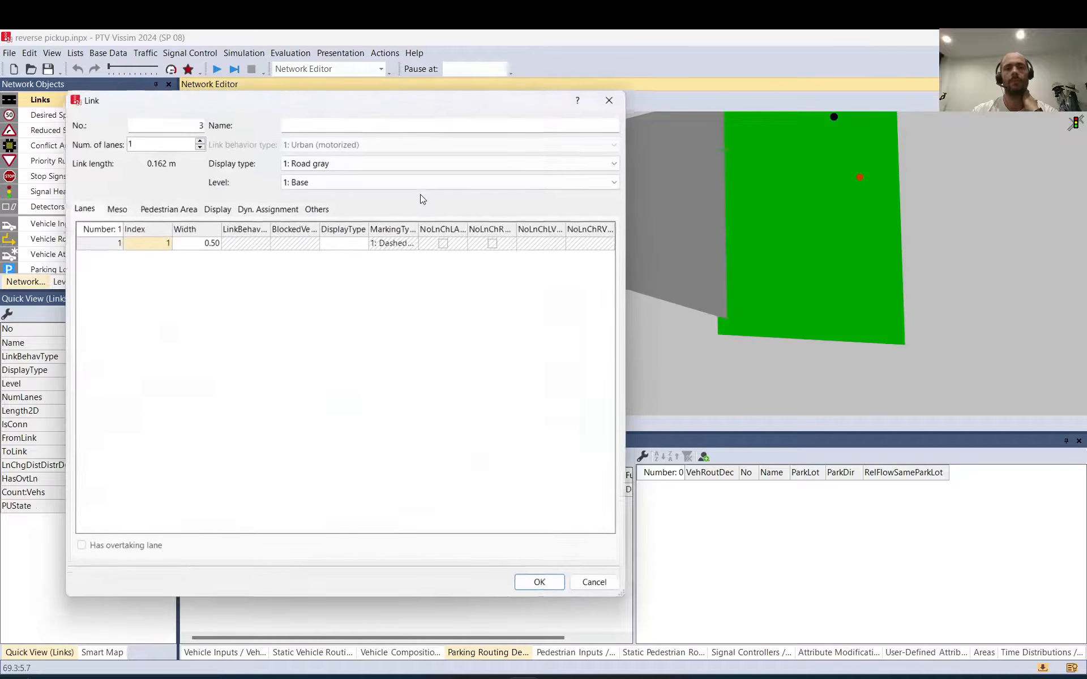
{"action": "left_click", "coordinate": [165, 206]}
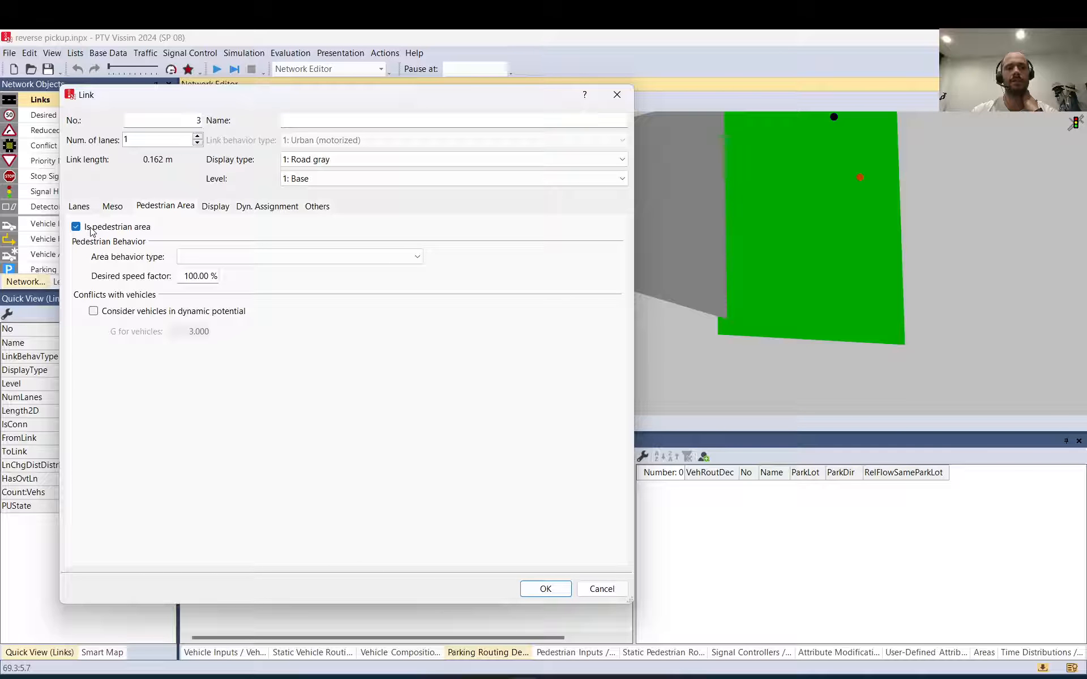
{"action": "left_click", "coordinate": [546, 590]}
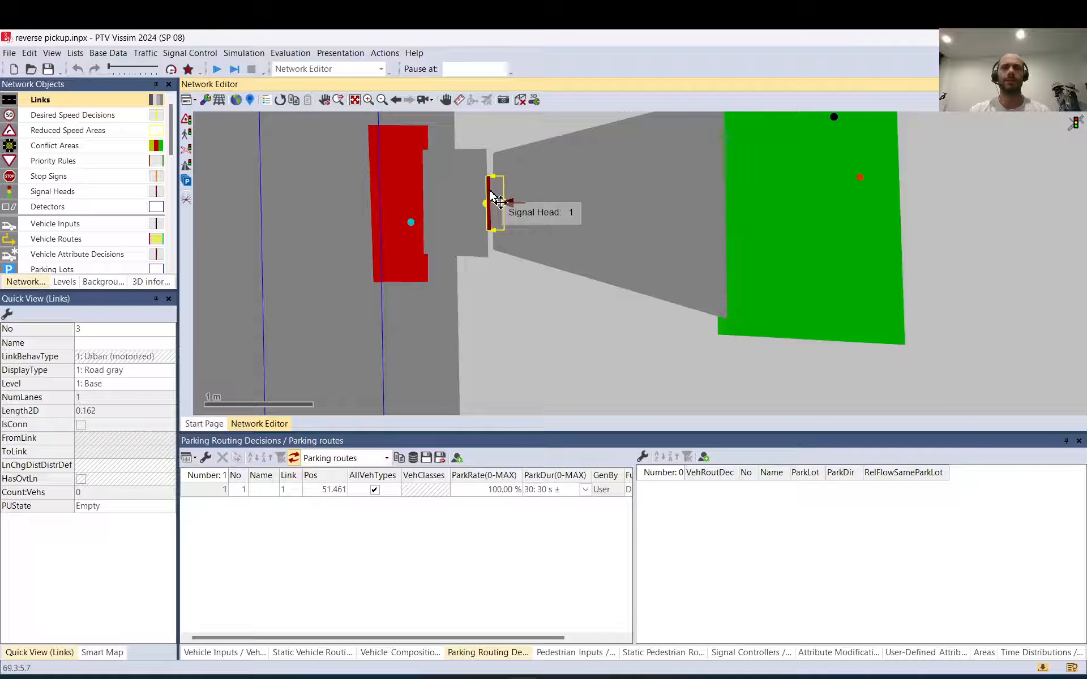
- Inspect the signal head on the short pedestrian link and its assigned signal group
{"action": "left_click", "coordinate": [493, 201]}
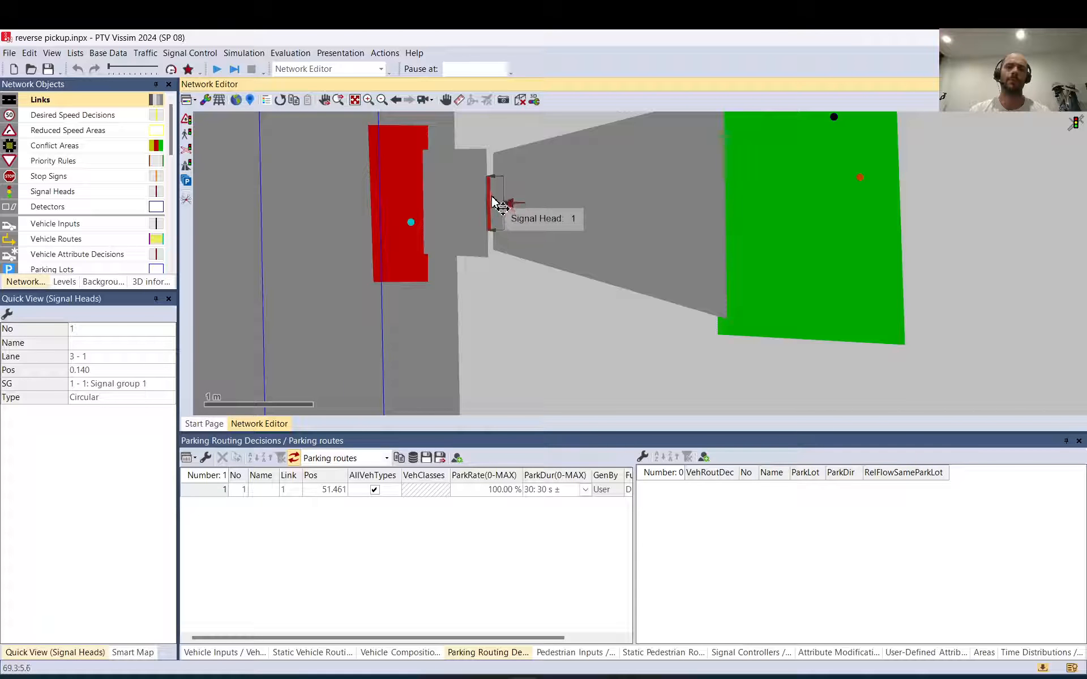
{"action": "left_click", "coordinate": [501, 262]}
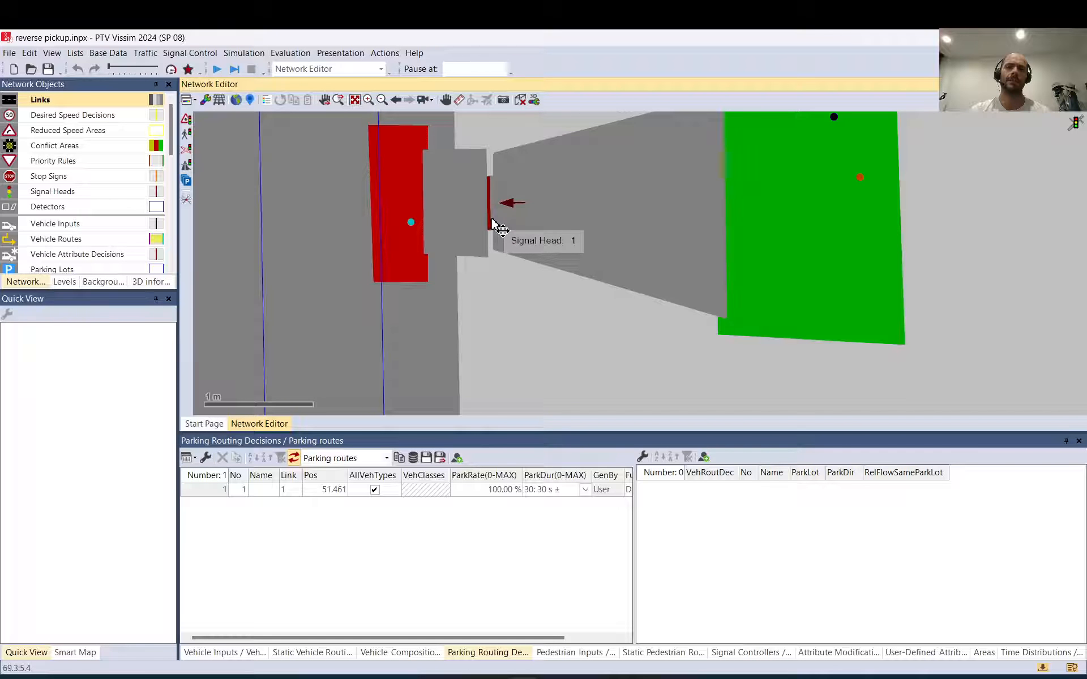
{"action": "left_click", "coordinate": [492, 224]}
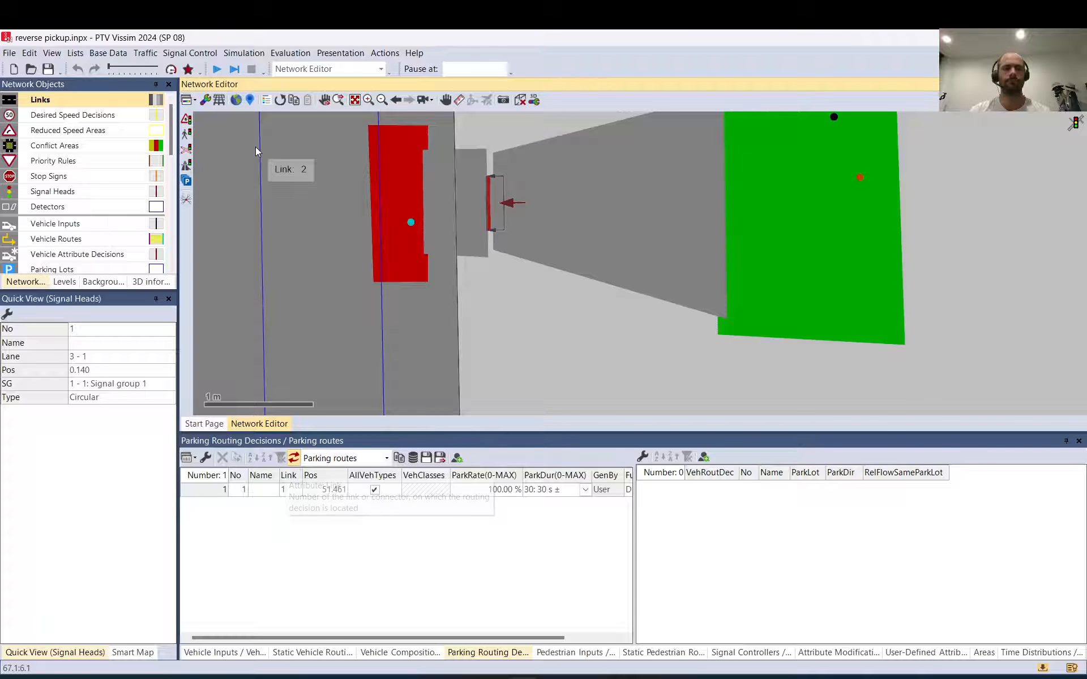
- Inspect the fixed-time signal controller's data, including its signal group and the sequence of signal program 1
{"action": "left_click", "coordinate": [195, 52]}
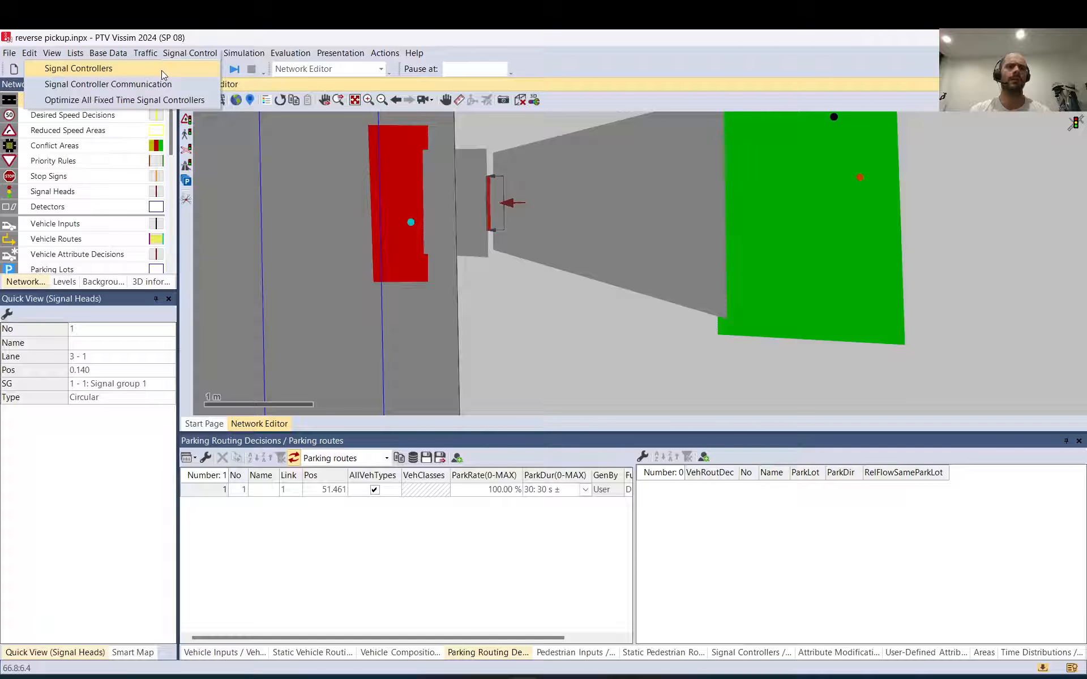
{"action": "left_click", "coordinate": [163, 72]}
{"action": "left_click", "coordinate": [216, 492]}
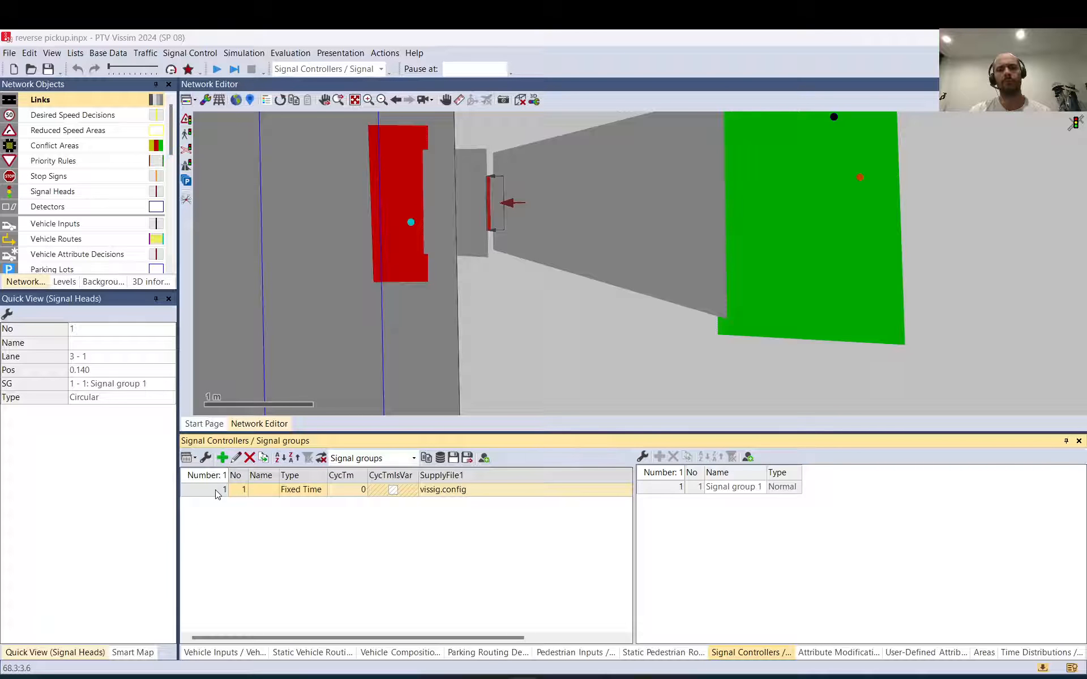
{"action": "double_click", "coordinate": [217, 491]}
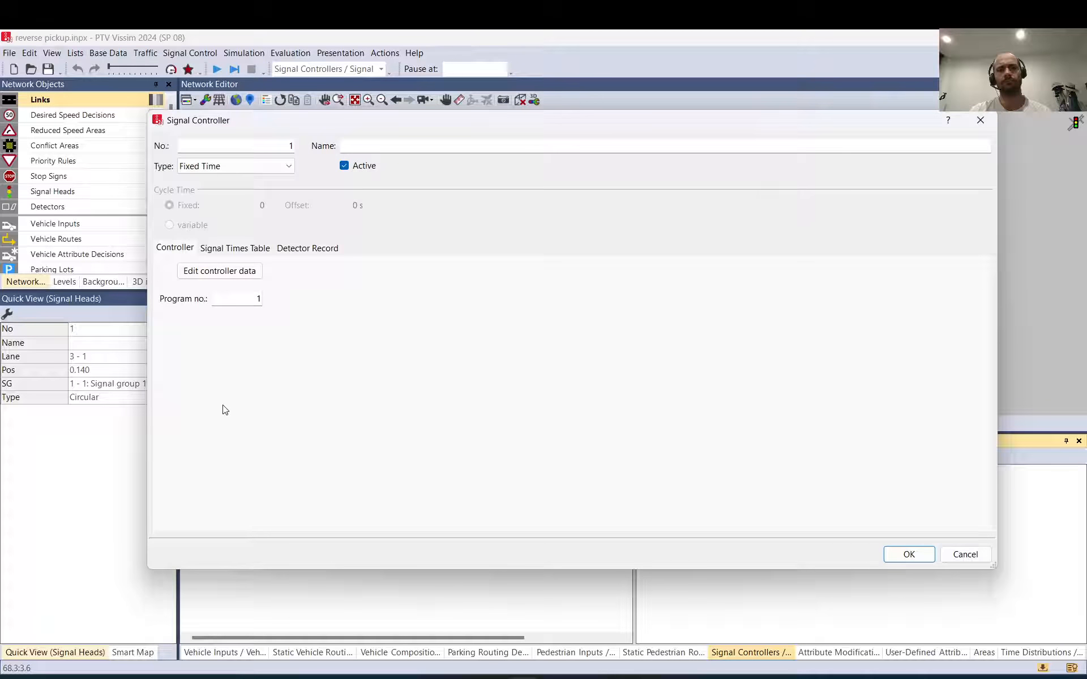
{"action": "left_click", "coordinate": [228, 271]}
{"action": "left_click", "coordinate": [162, 235]}
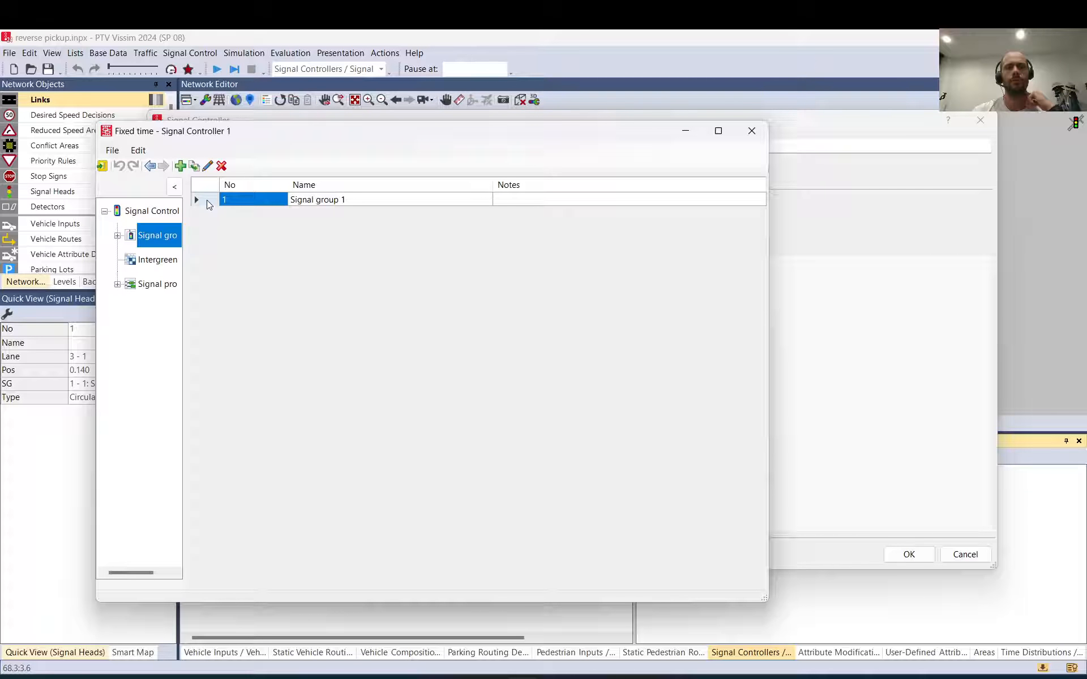
{"action": "left_click", "coordinate": [163, 288]}
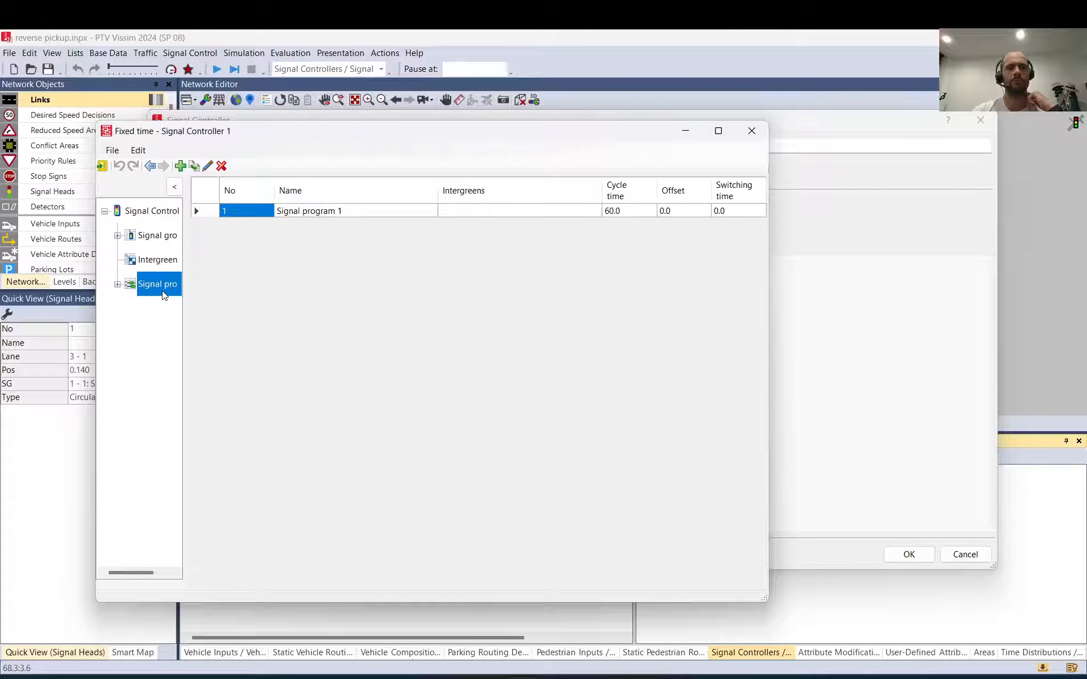
{"action": "double_click", "coordinate": [212, 211]}
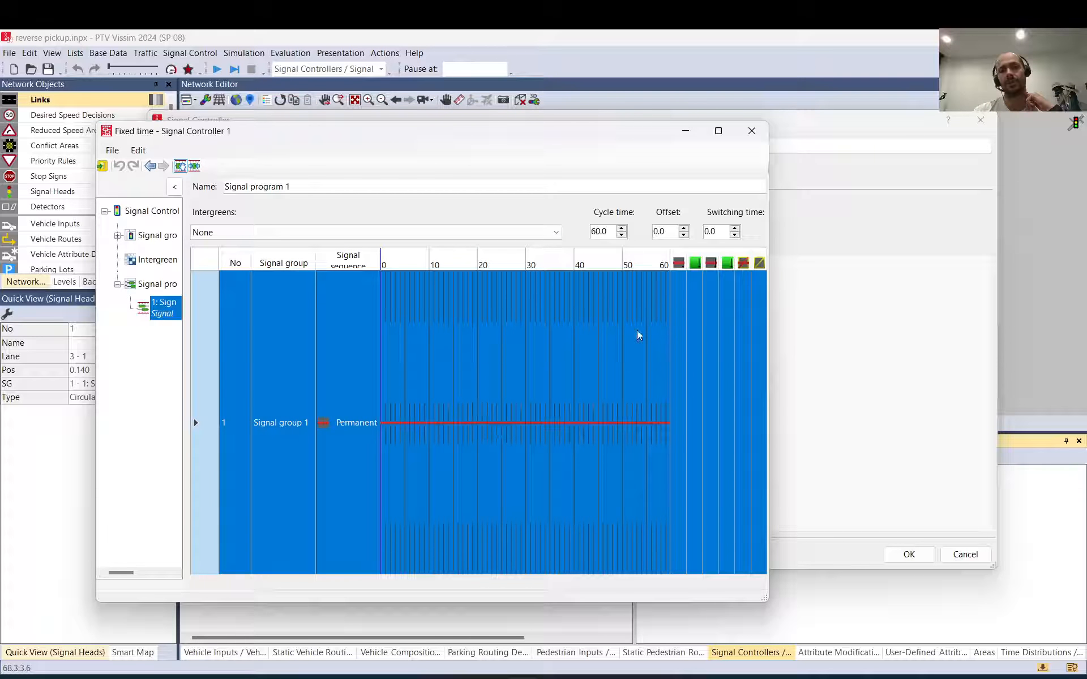
{"action": "left_click", "coordinate": [751, 130]}
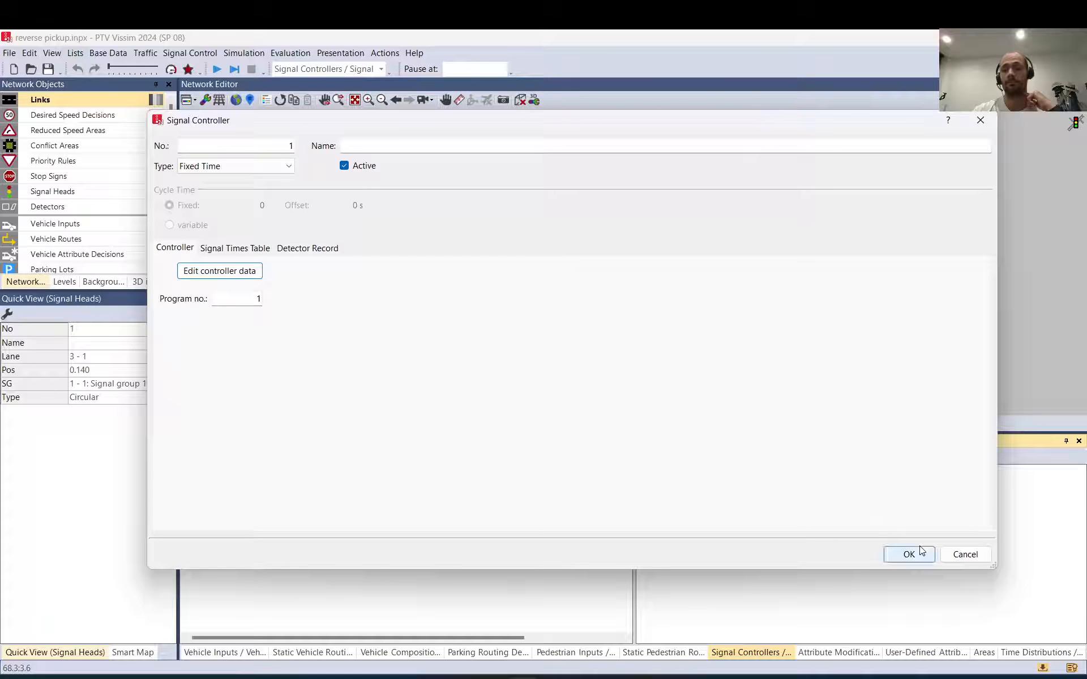
{"action": "left_click", "coordinate": [948, 554]}
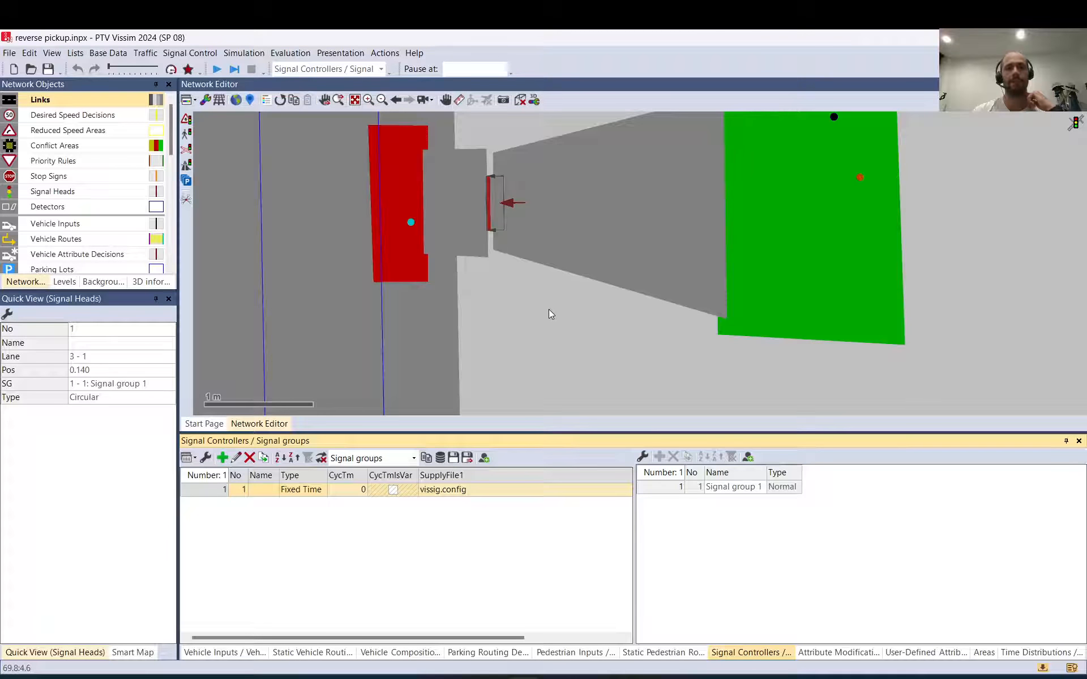
- Inspect the small pedestrian area beside the parking space, the short signalised link touching it, and the red pedestrian area
{"action": "left_click", "coordinate": [548, 309]}
{"action": "left_click", "coordinate": [453, 169]}
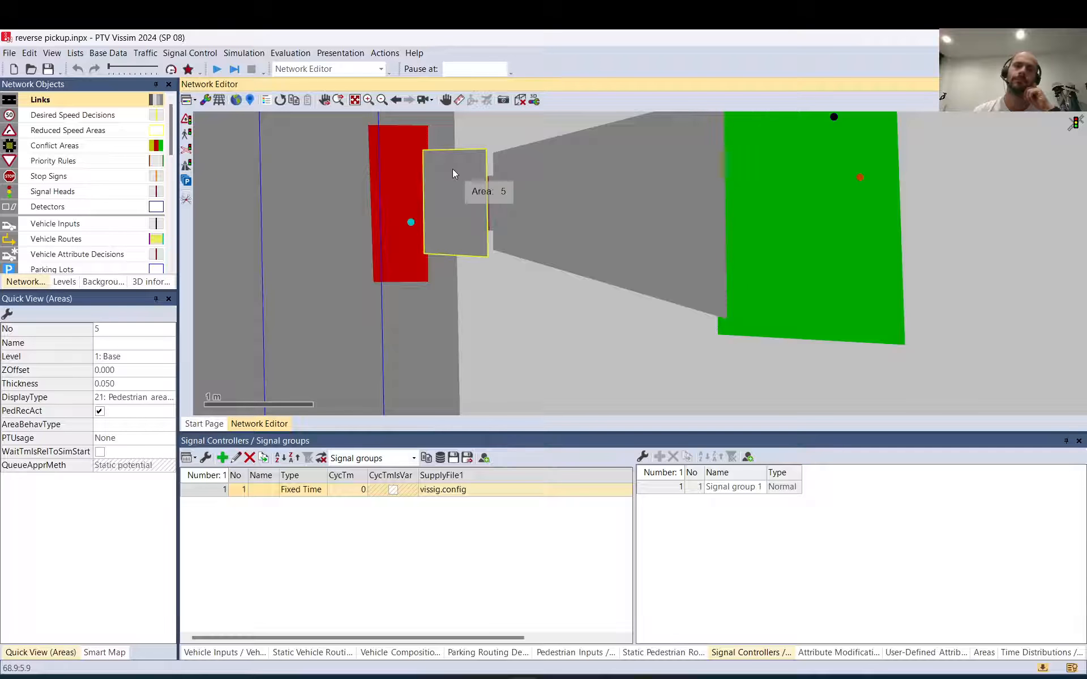
{"action": "scroll", "coordinate": [462, 173], "scroll_direction": "up", "scroll_amount": 2}
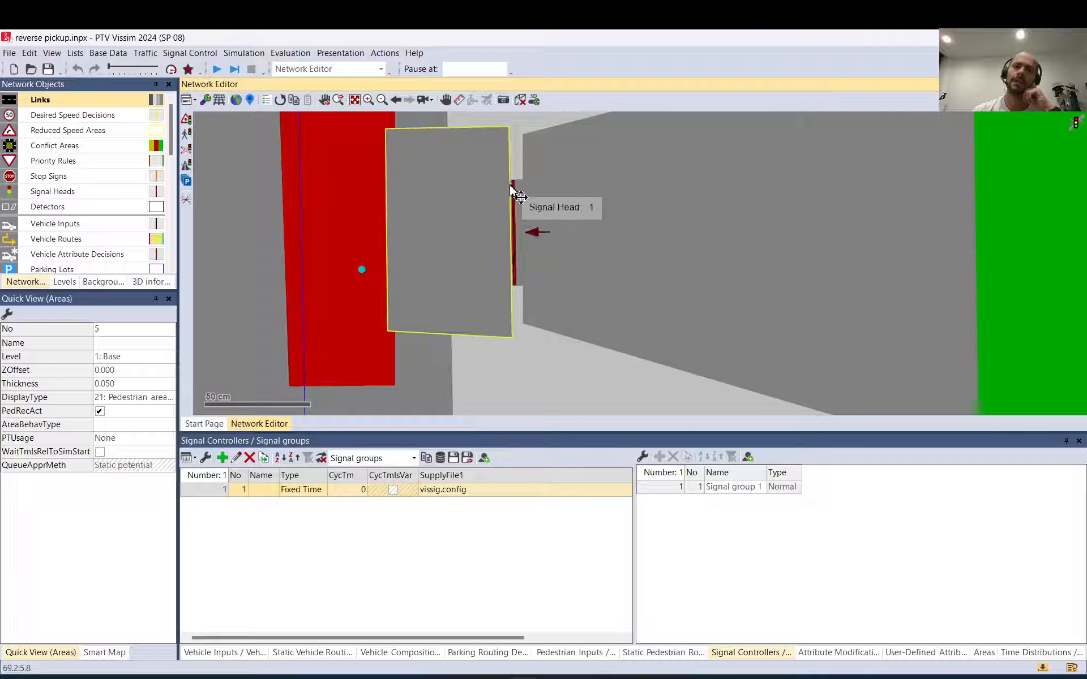
{"action": "left_click", "coordinate": [521, 193]}
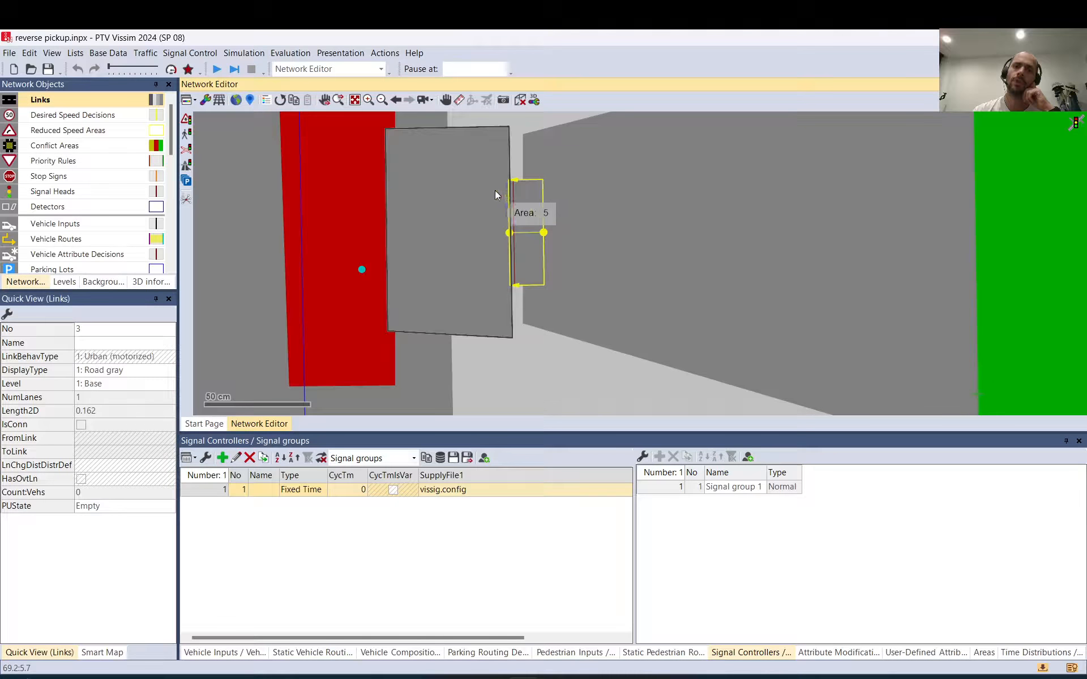
{"action": "left_click", "coordinate": [496, 195]}
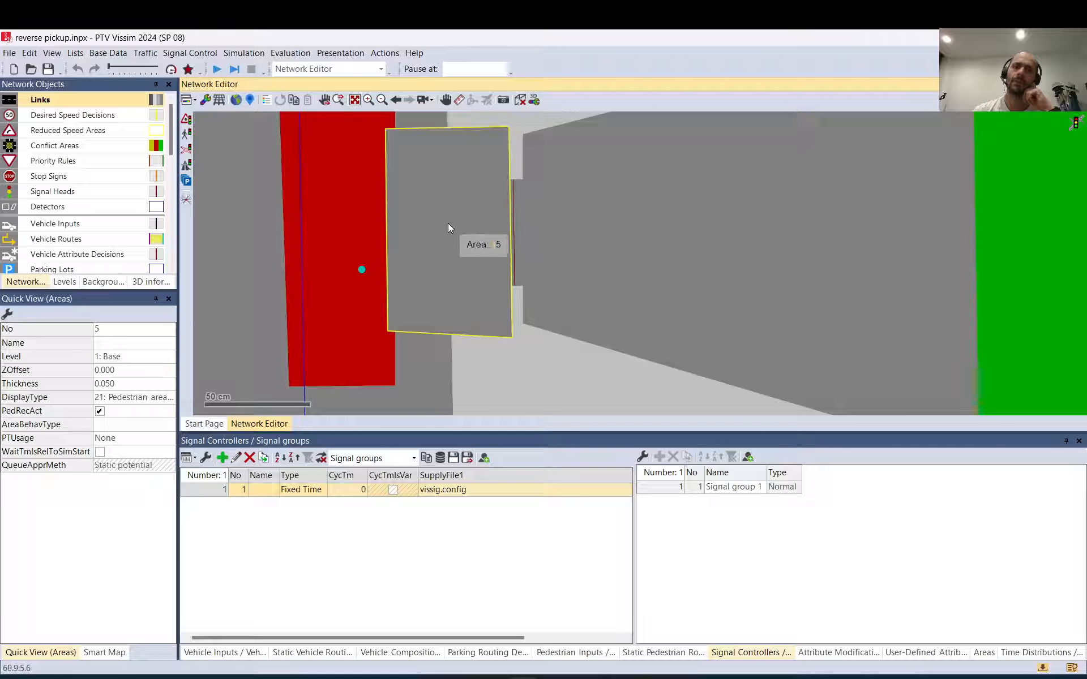
{"action": "left_click", "coordinate": [347, 218]}
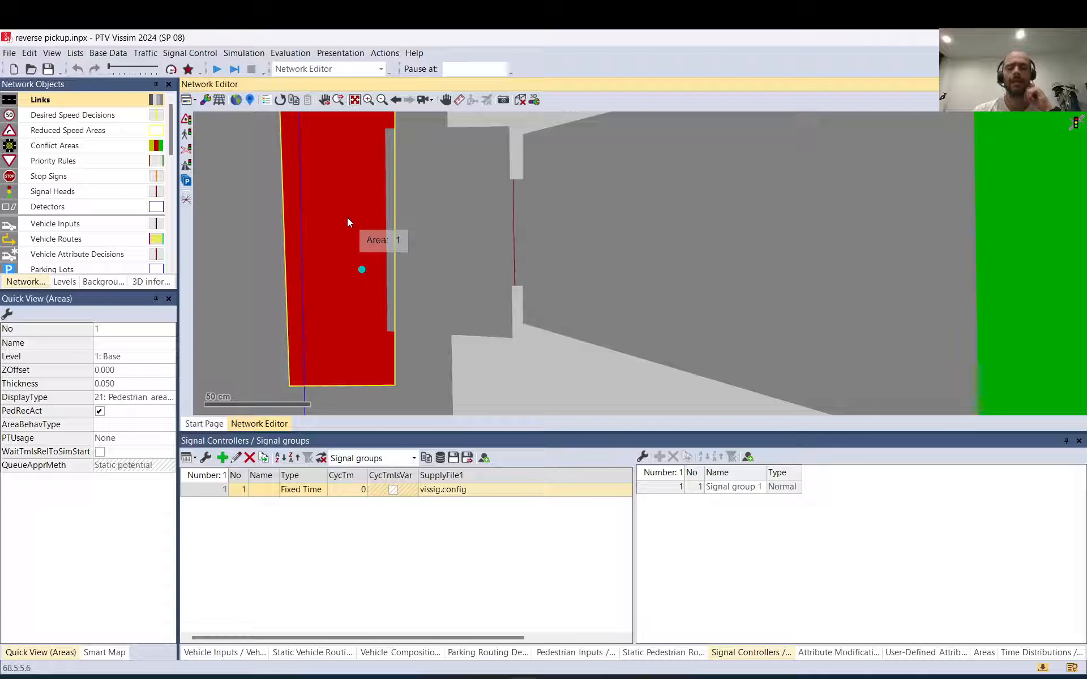
- Inspect the static pedestrian route from the green area to the red area and the signal head it crosses
{"action": "scroll", "coordinate": [348, 219], "scroll_direction": "down", "scroll_amount": 2}
{"action": "left_click", "coordinate": [356, 252]}
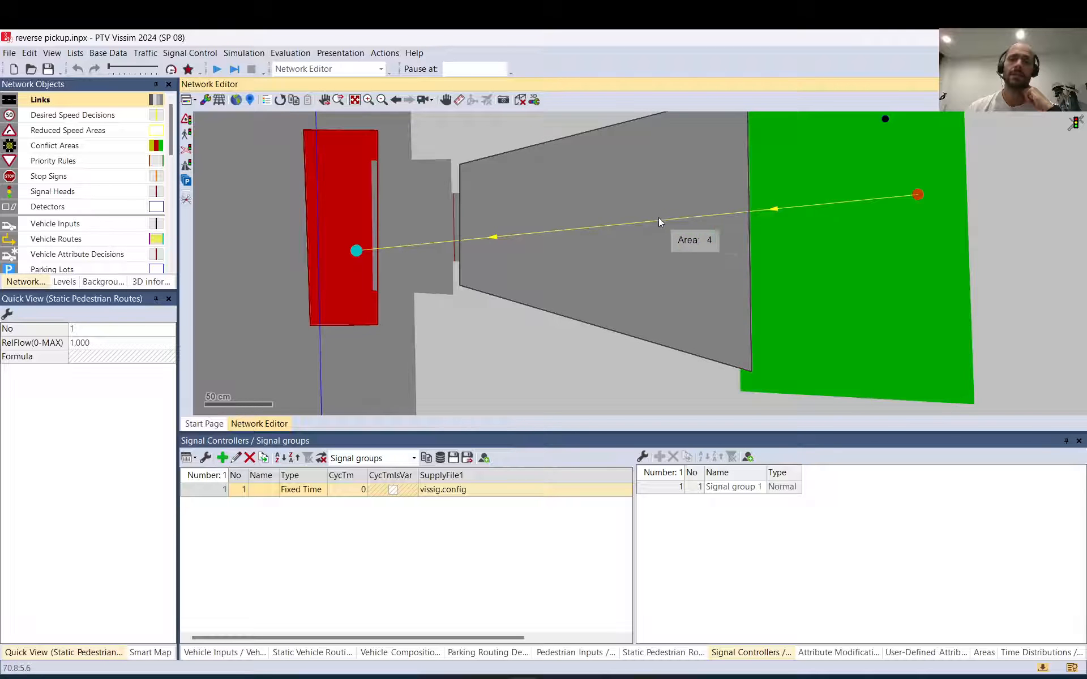
{"action": "left_click", "coordinate": [455, 215]}
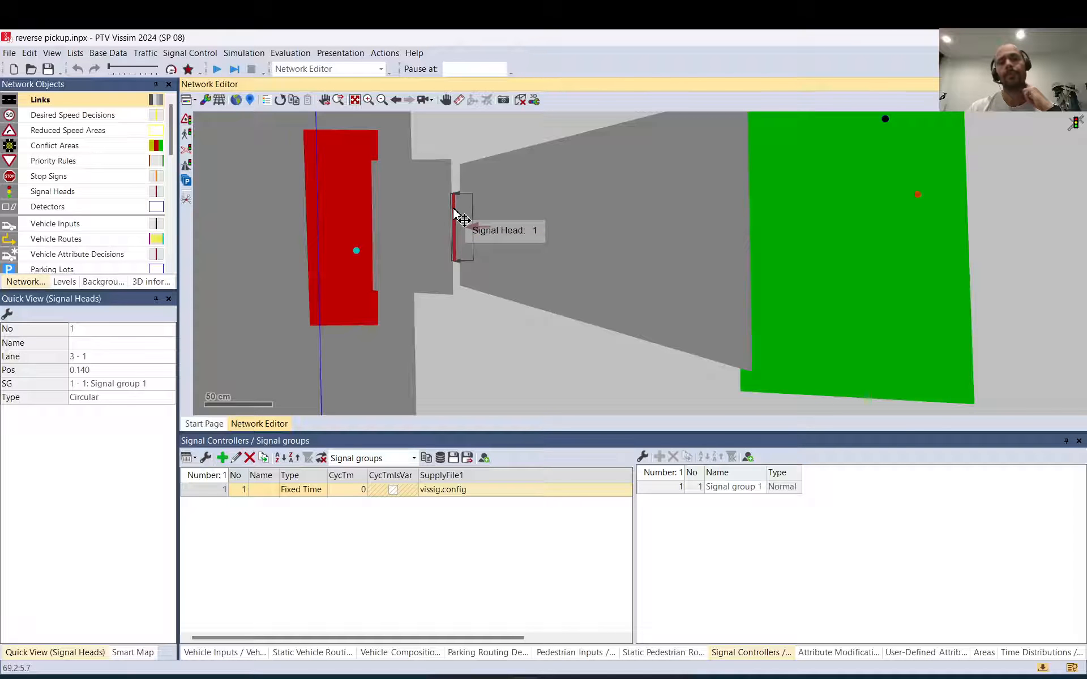
{"action": "scroll", "coordinate": [455, 214], "scroll_direction": "down", "scroll_amount": 2}
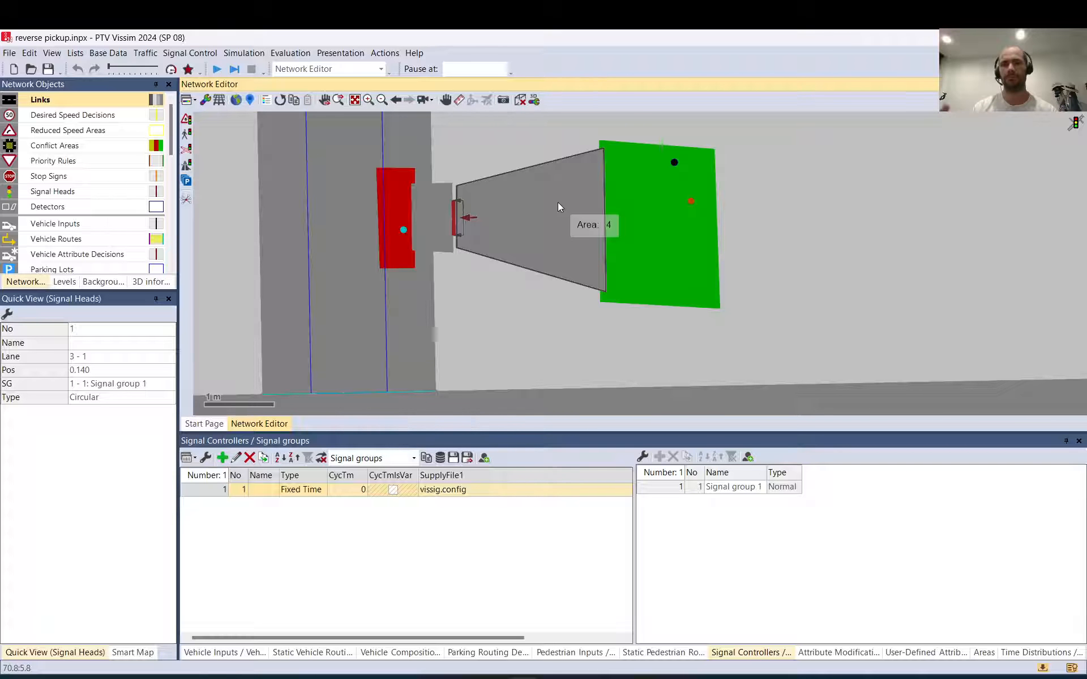
{"action": "left_click", "coordinate": [513, 151]}
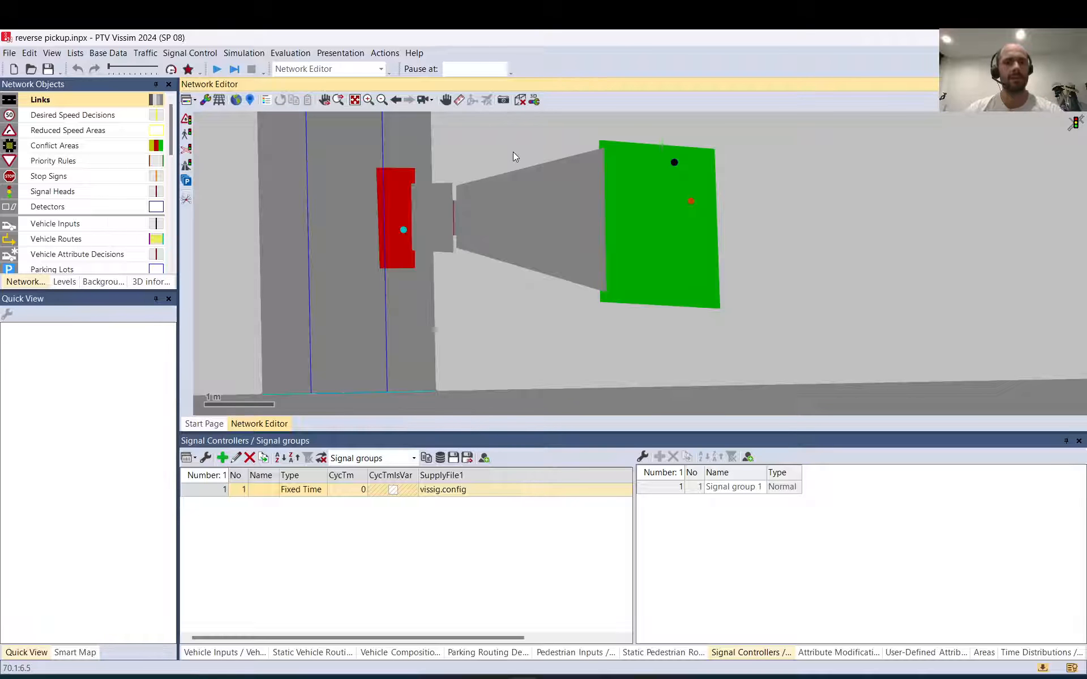
{"action": "scroll", "coordinate": [513, 152], "scroll_direction": "down", "scroll_amount": 2}
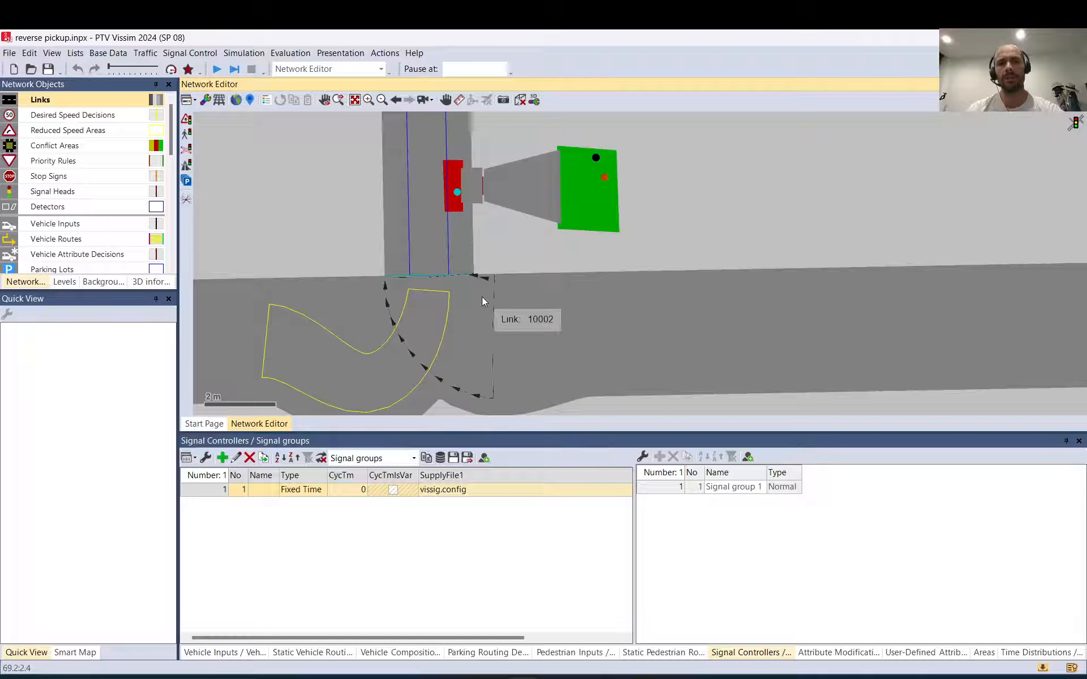
{"action": "scroll", "coordinate": [481, 297], "scroll_direction": "down", "scroll_amount": 2}
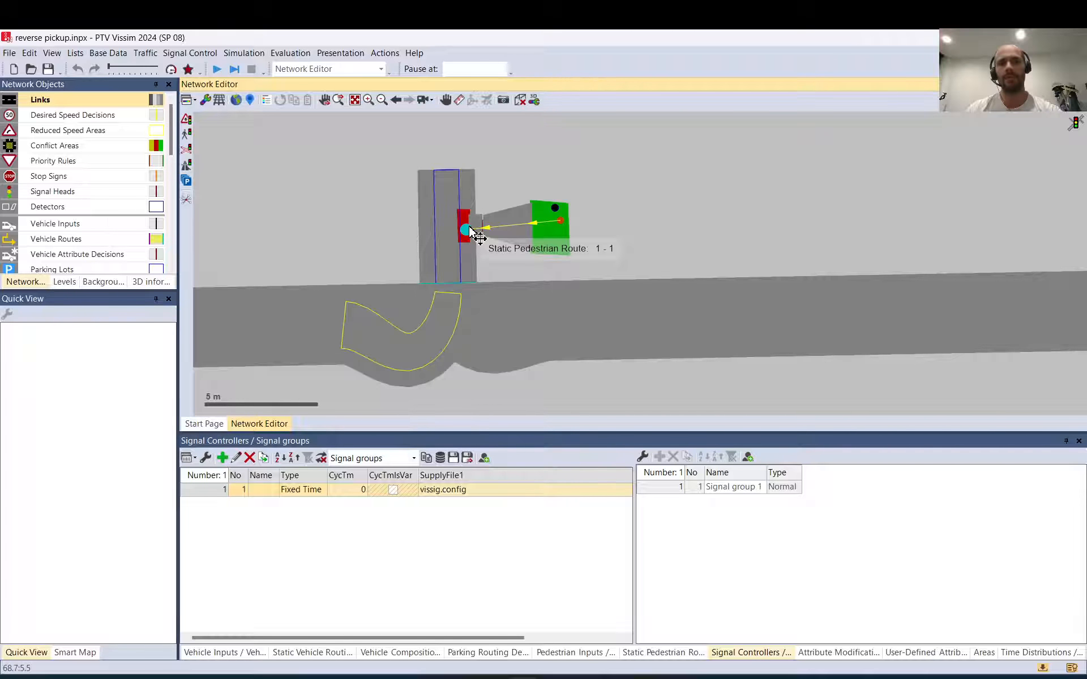
{"action": "scroll", "coordinate": [473, 226], "scroll_direction": "up", "scroll_amount": 2}
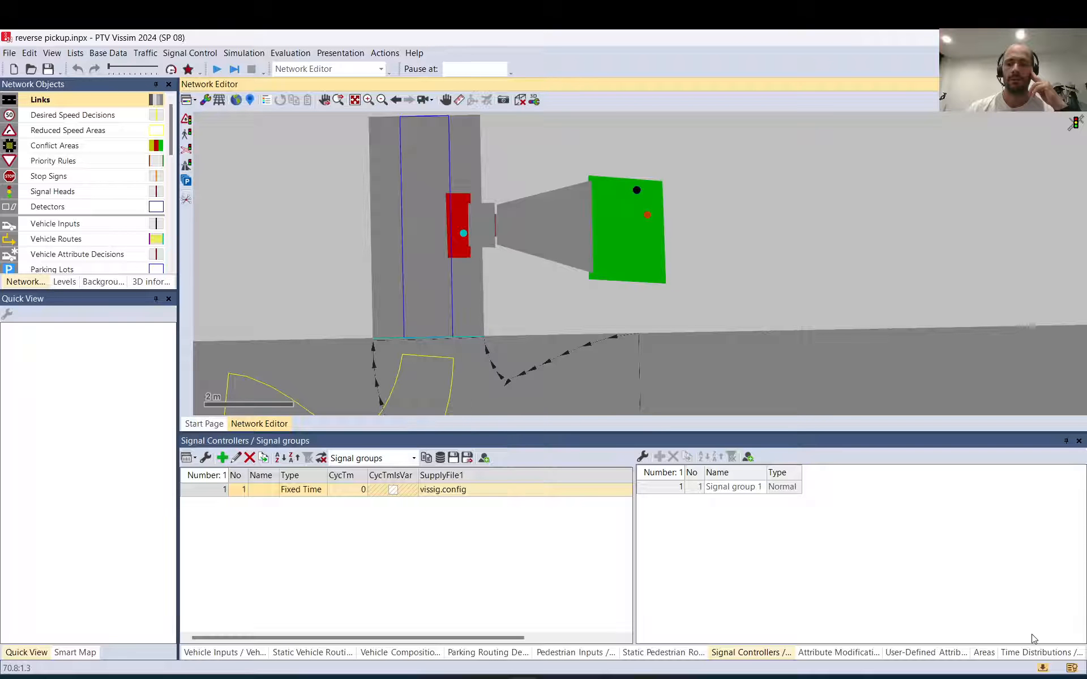
- Review the list of attribute modifications, highlighting all entries from Init to Reset
{"action": "left_click", "coordinate": [846, 657]}
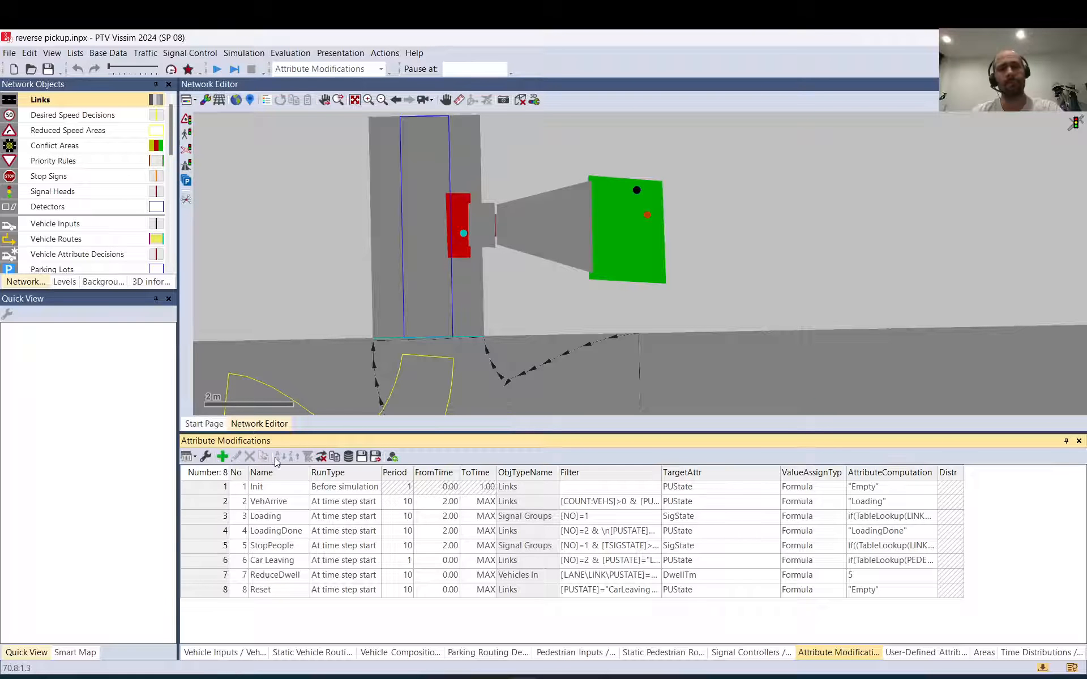
{"action": "left_click", "coordinate": [214, 491]}
{"action": "left_click_drag", "start_coordinate": [214, 496], "coordinate": [209, 616]}
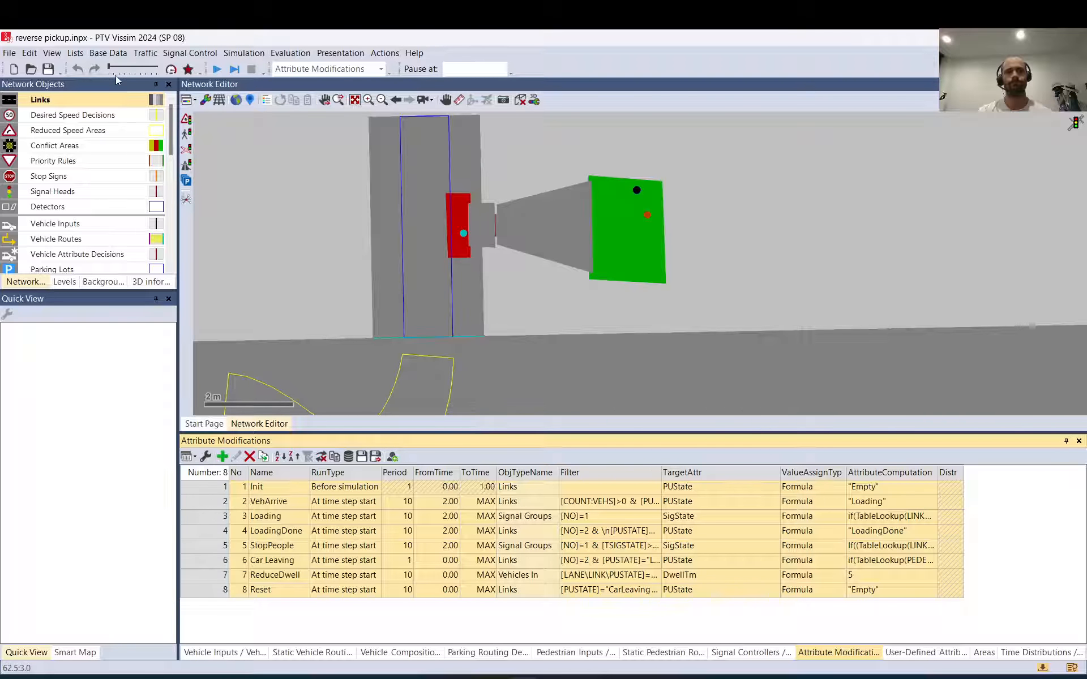
- Inspect the user-defined link attribute PUState, including its settings and the available data types
{"action": "left_click", "coordinate": [108, 52]}
{"action": "left_click", "coordinate": [59, 85]}
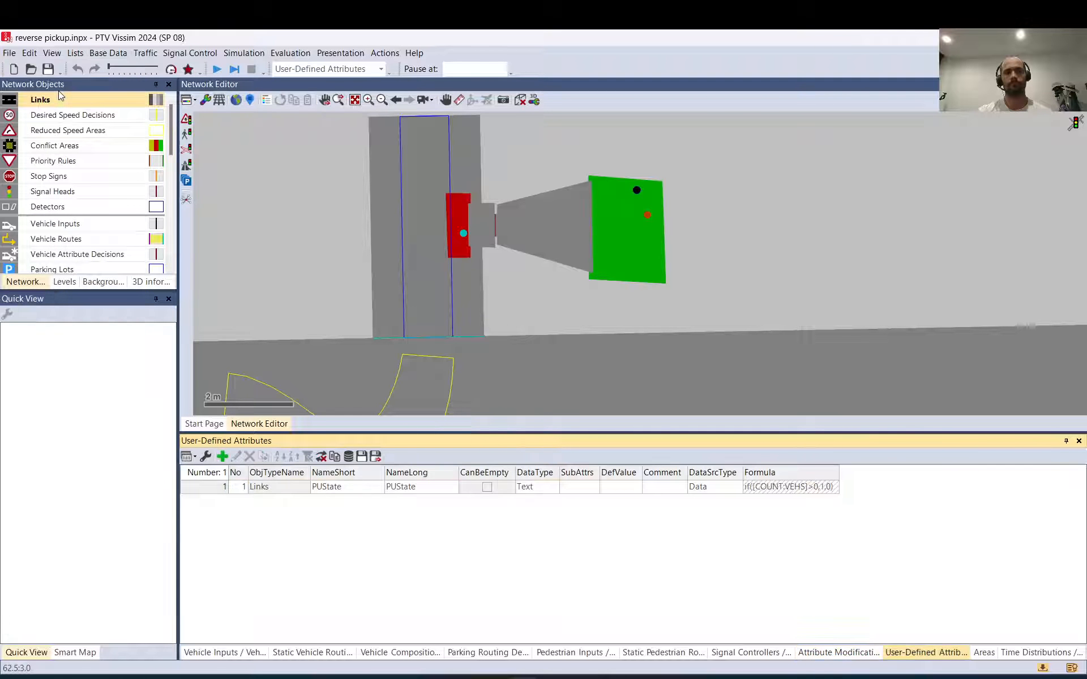
{"action": "left_click", "coordinate": [325, 490]}
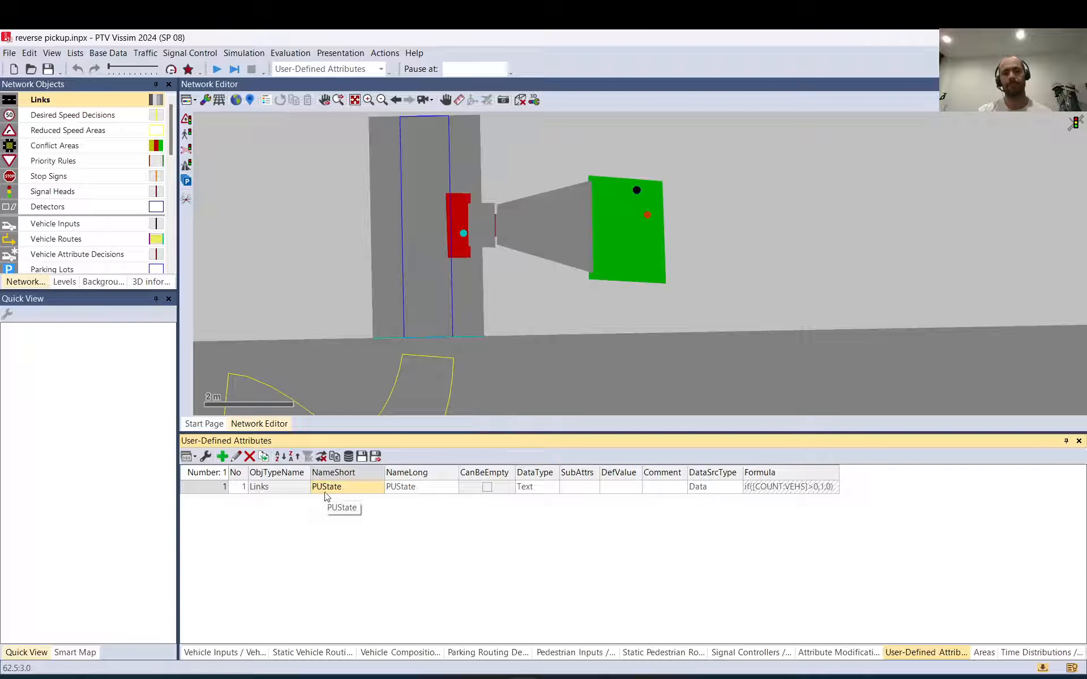
{"action": "double_click", "coordinate": [198, 490]}
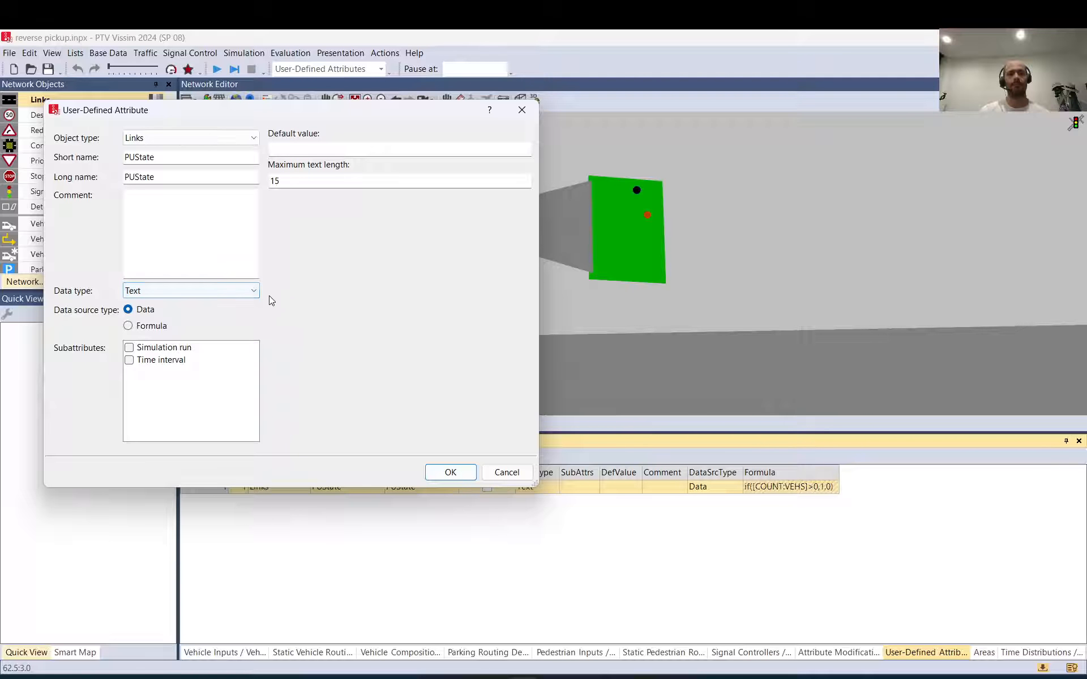
{"action": "left_click", "coordinate": [254, 293]}
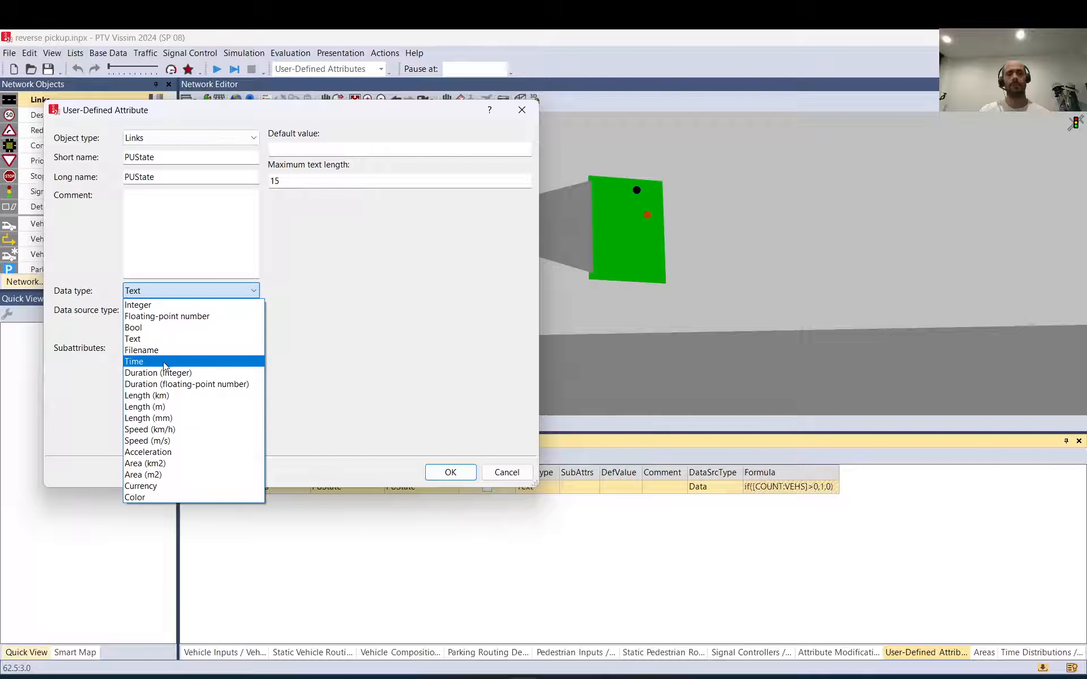
{"action": "left_click", "coordinate": [308, 259]}
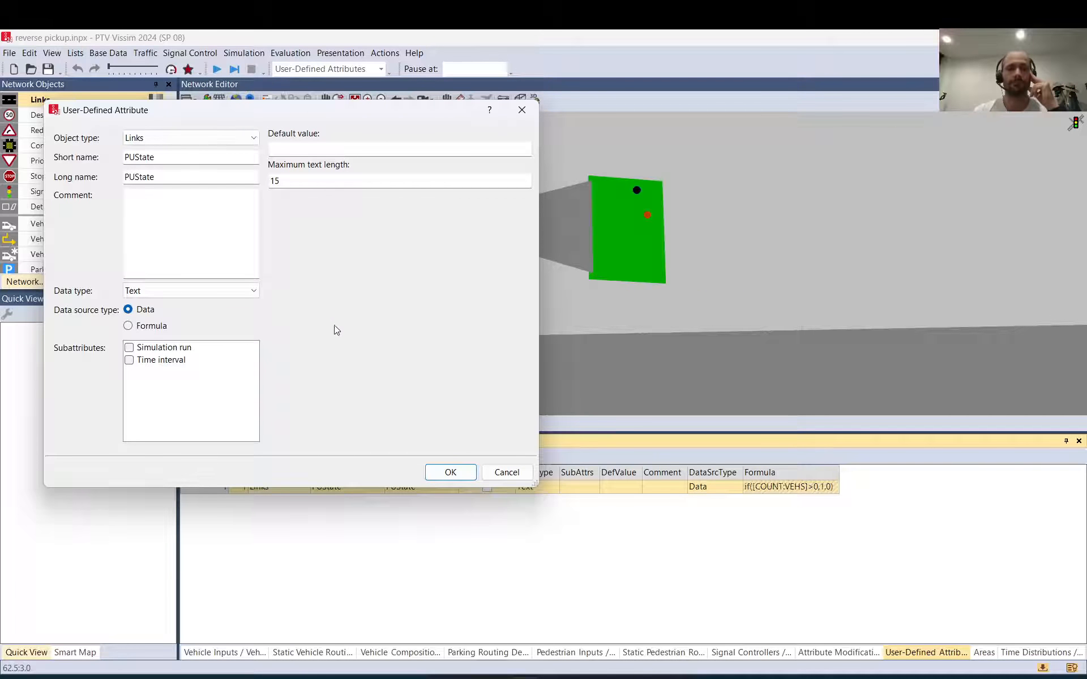
{"action": "left_click", "coordinate": [444, 473]}
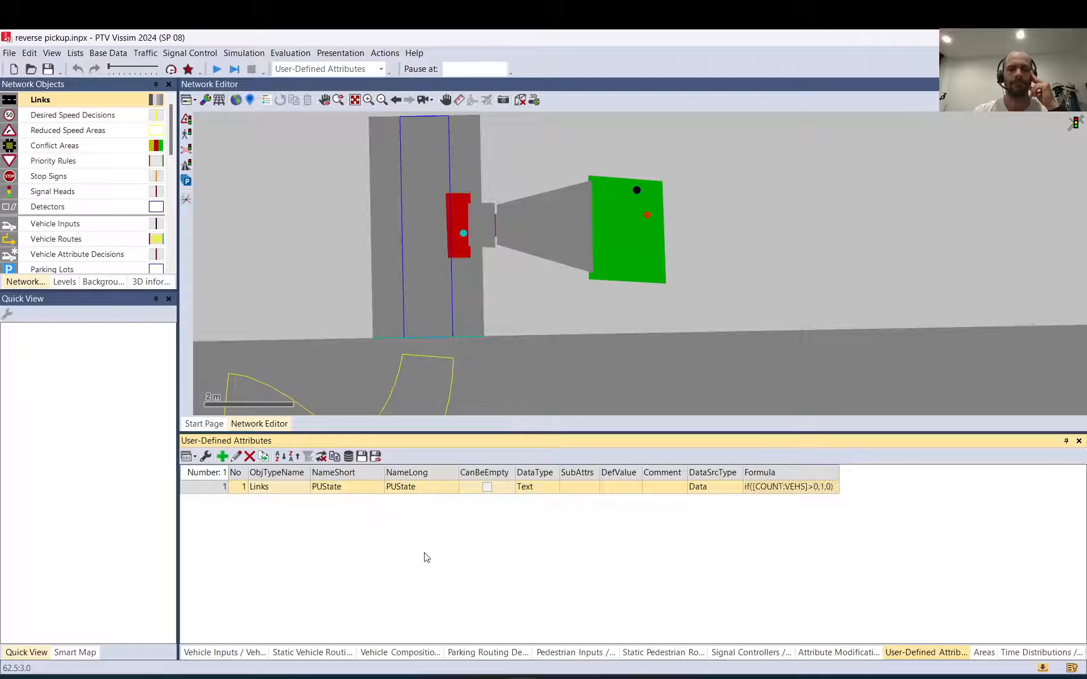
- Inspect the Init attribute modification's run type, time range and formula, and check the parking link's PUState
{"action": "left_click", "coordinate": [1035, 654]}
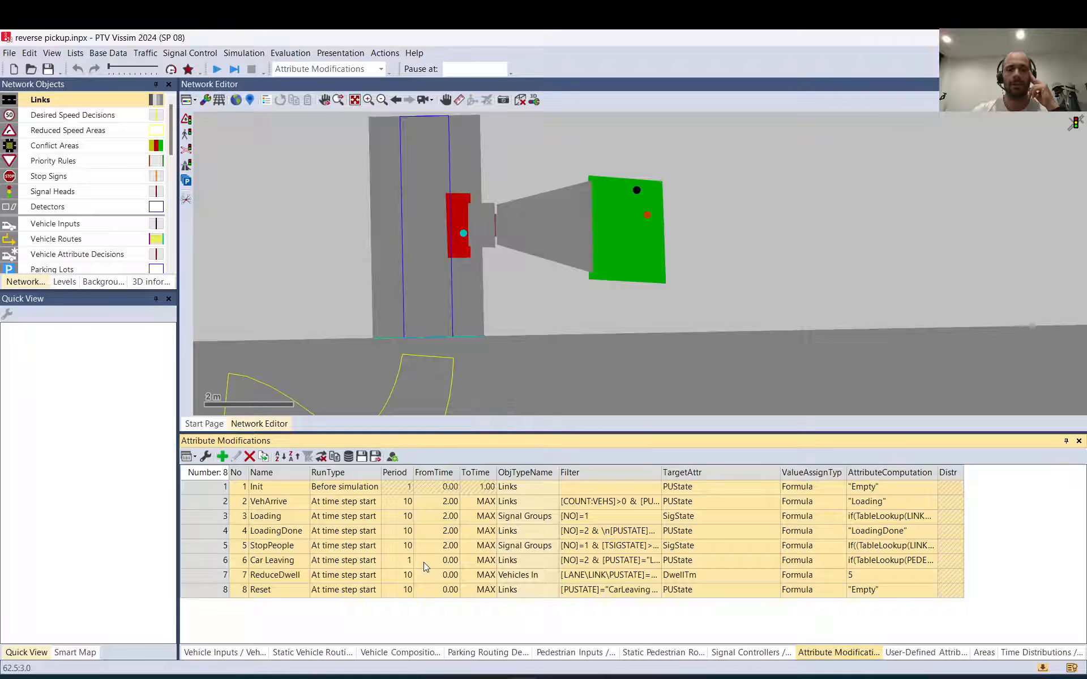
{"action": "left_click", "coordinate": [217, 489]}
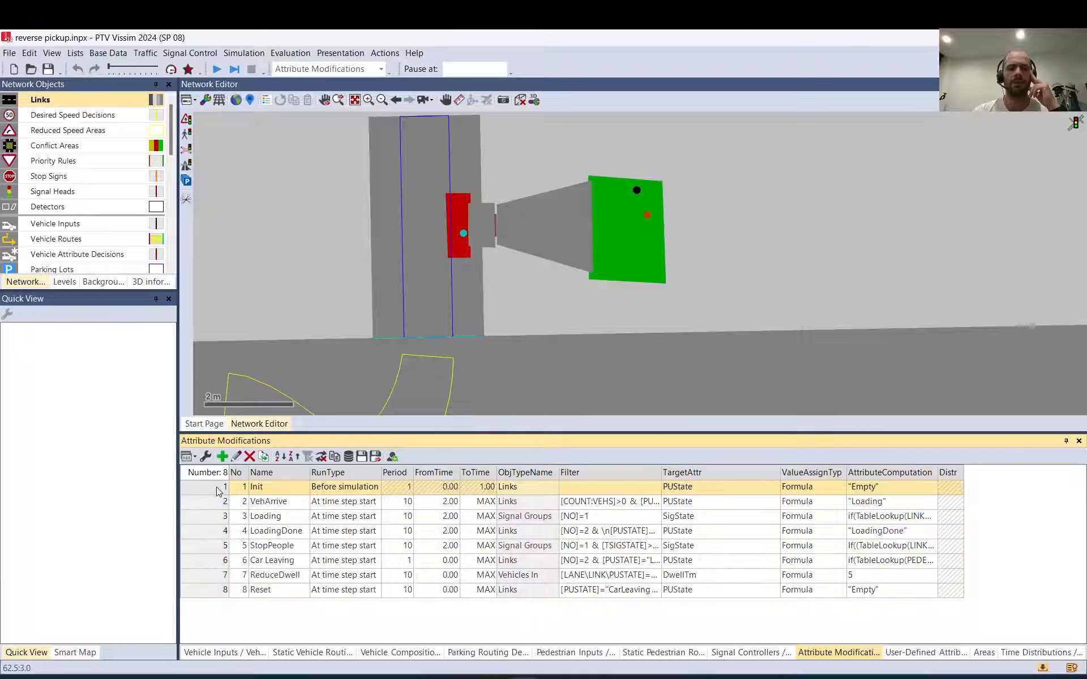
{"action": "left_click", "coordinate": [362, 488]}
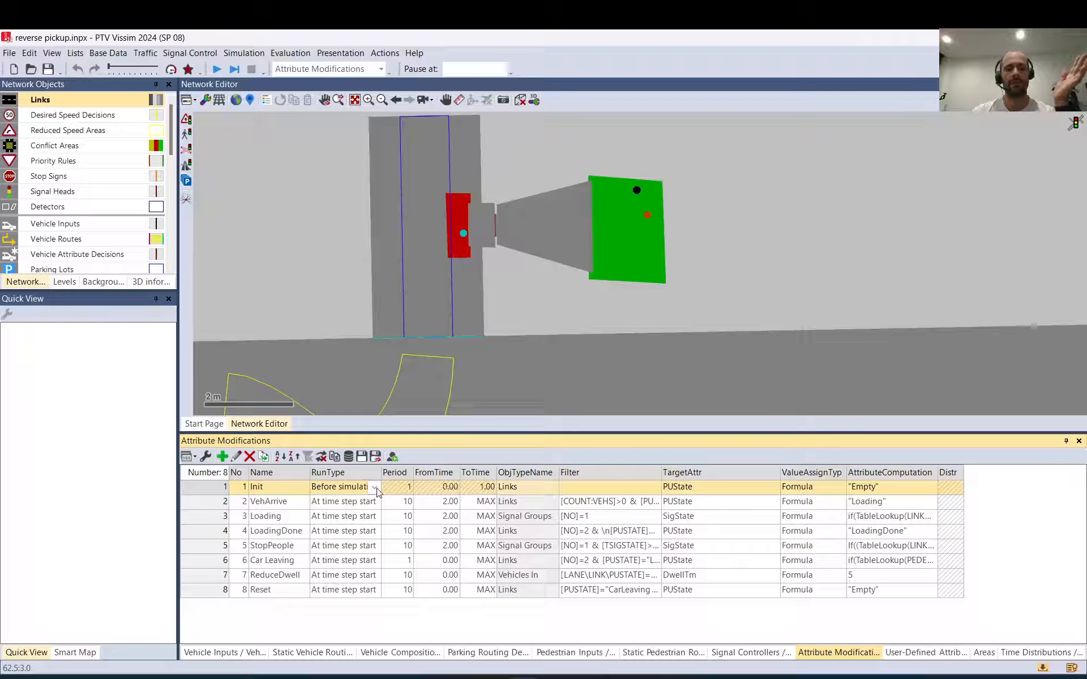
{"action": "double_click", "coordinate": [208, 488]}
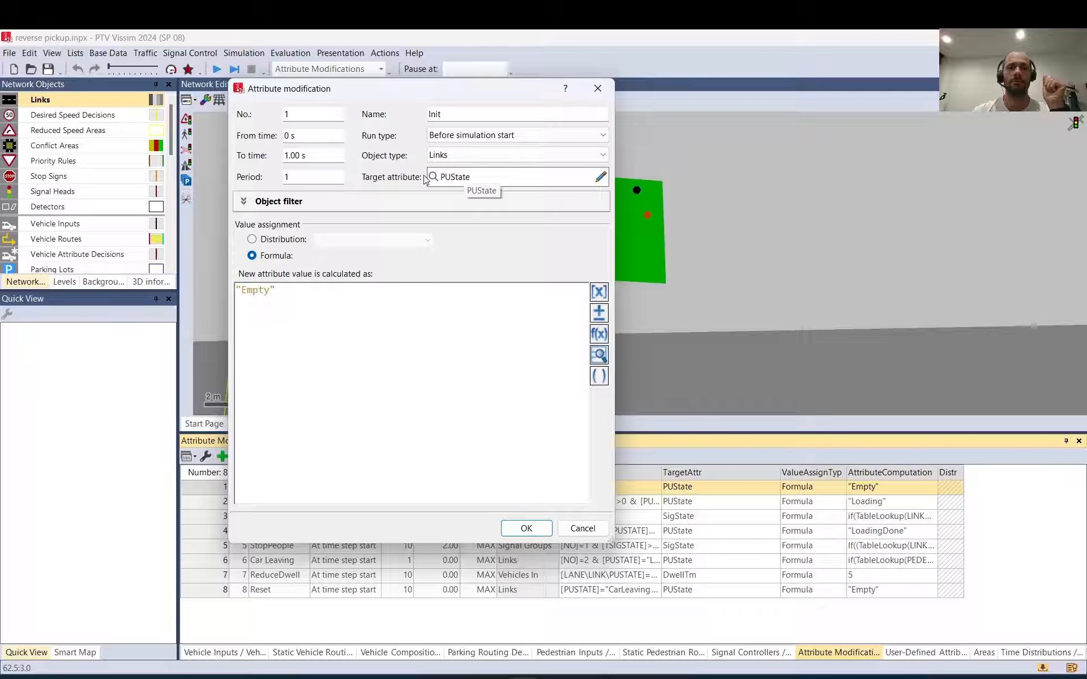
{"action": "left_click_drag", "start_coordinate": [311, 156], "coordinate": [282, 158]}
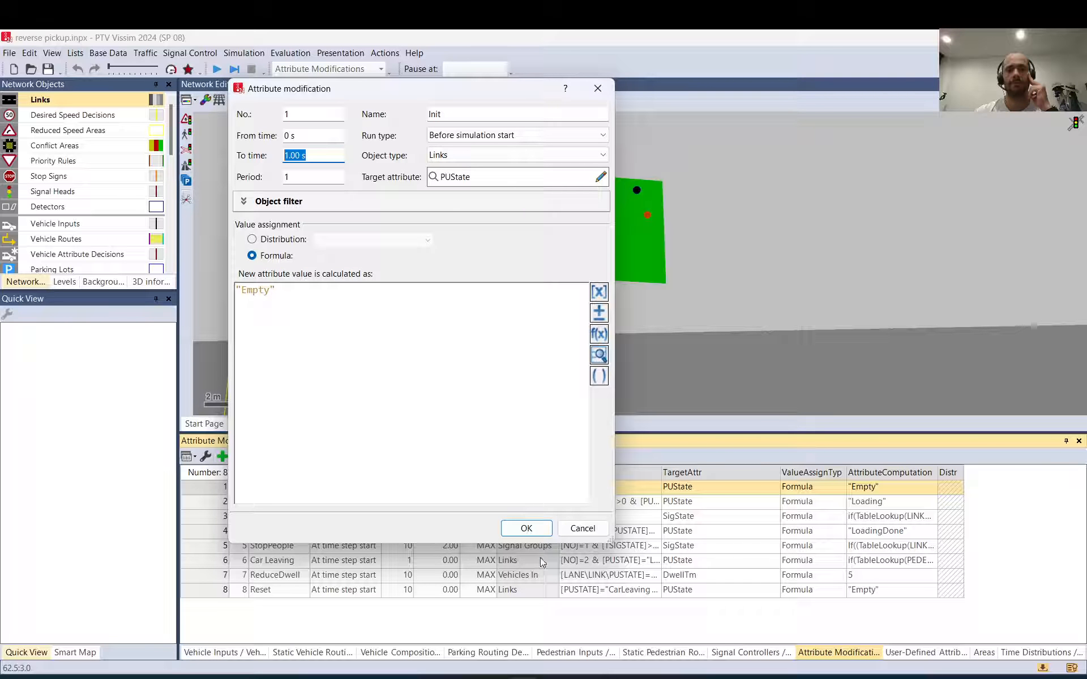
{"action": "left_click", "coordinate": [525, 528]}
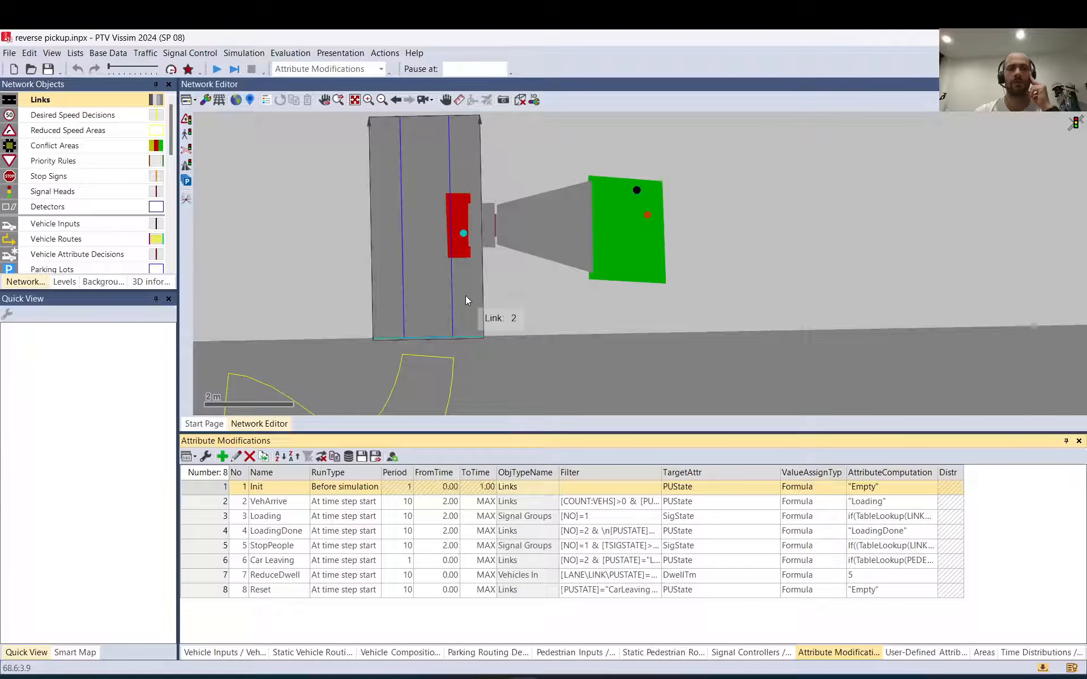
{"action": "left_click", "coordinate": [465, 295]}
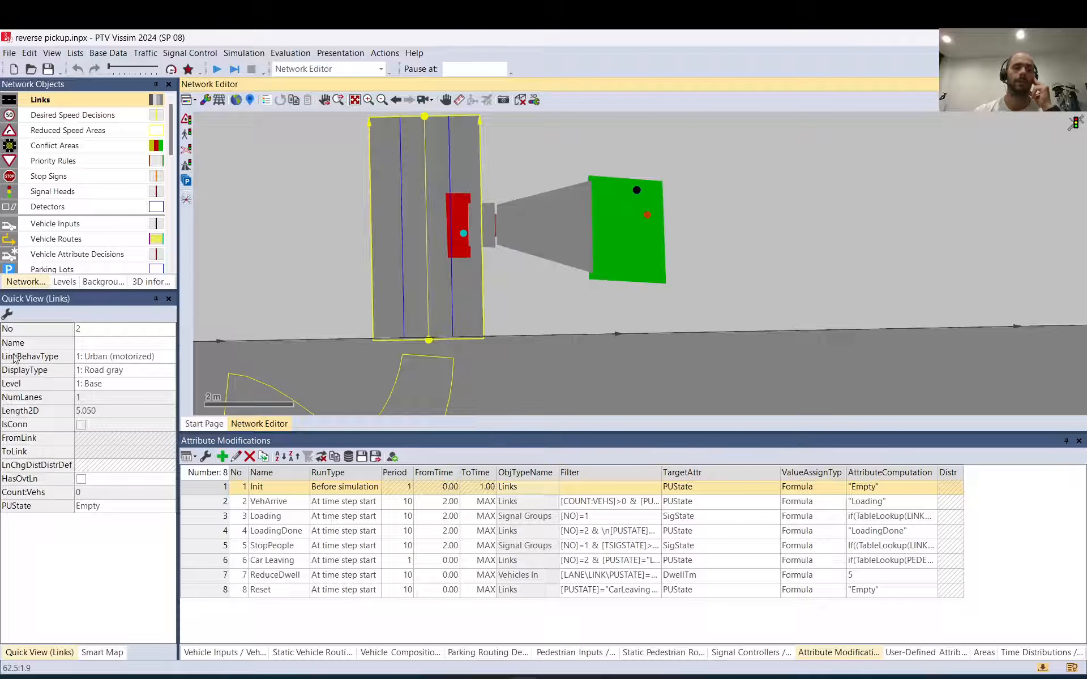
- Examine the link attribute selection to locate PUState among the available attributes for the quick view
{"action": "left_click", "coordinate": [6, 314]}
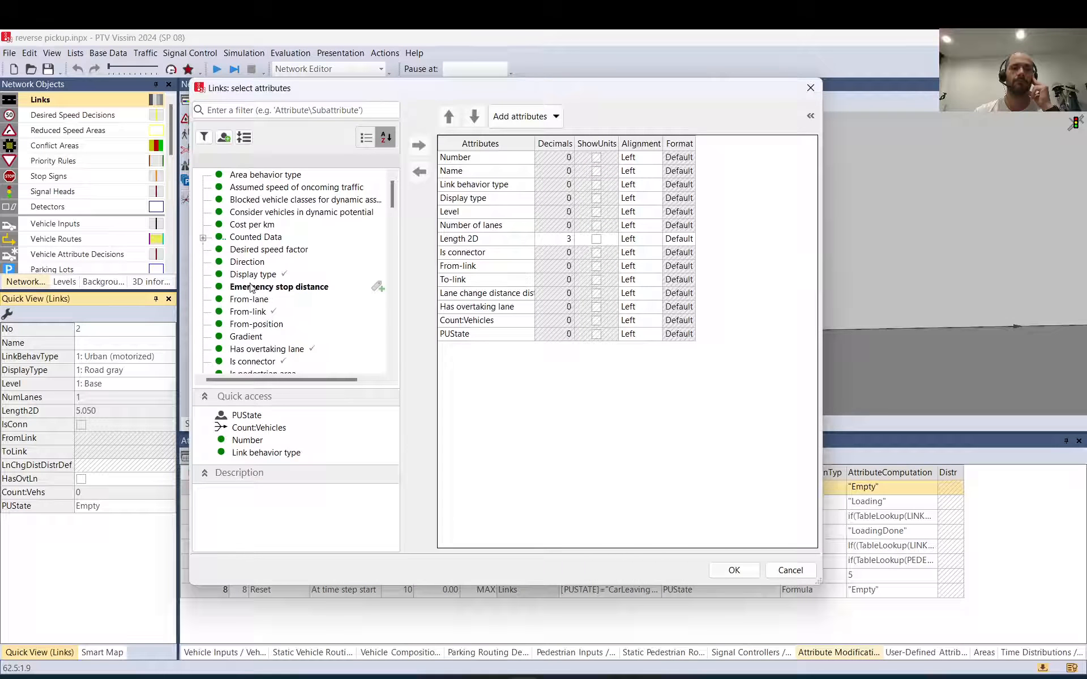
{"action": "scroll", "coordinate": [264, 290], "scroll_direction": "down", "scroll_amount": 2}
{"action": "scroll", "coordinate": [265, 290], "scroll_direction": "down", "scroll_amount": 1}
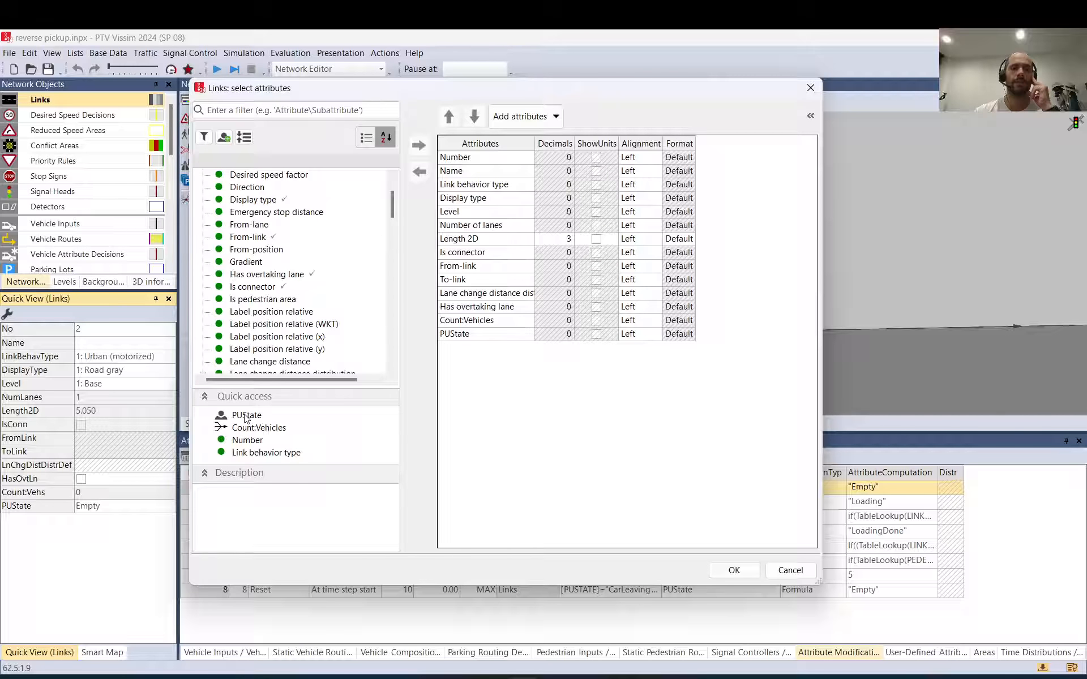
{"action": "left_click", "coordinate": [246, 416]}
{"action": "scroll", "coordinate": [266, 314], "scroll_direction": "down", "scroll_amount": 1}
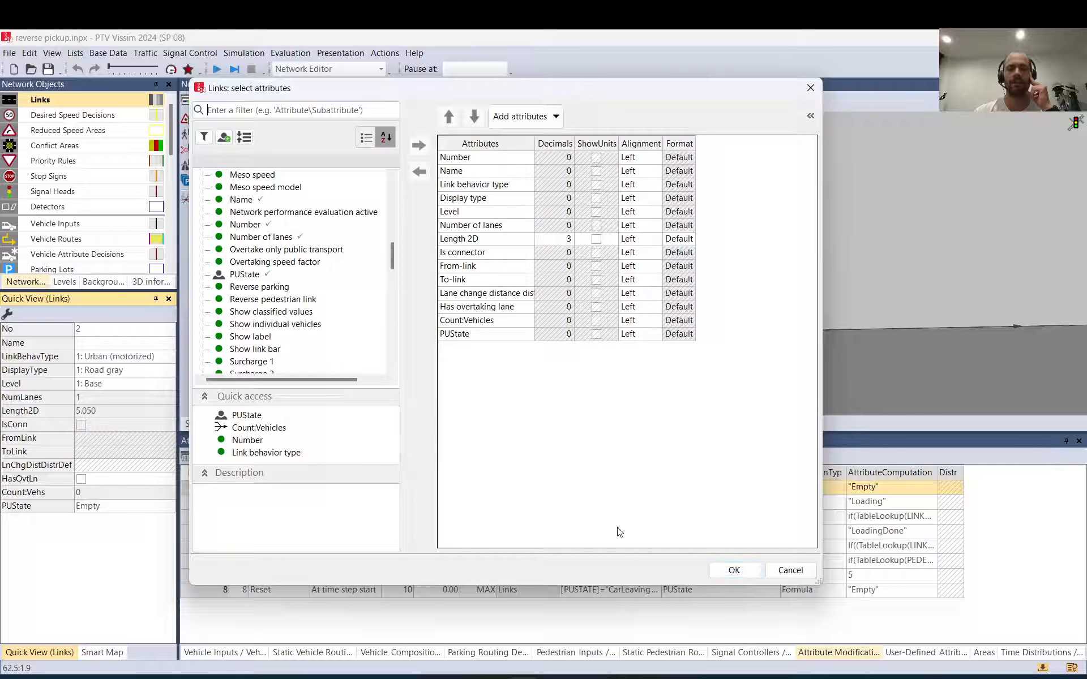
{"action": "left_click", "coordinate": [730, 570]}
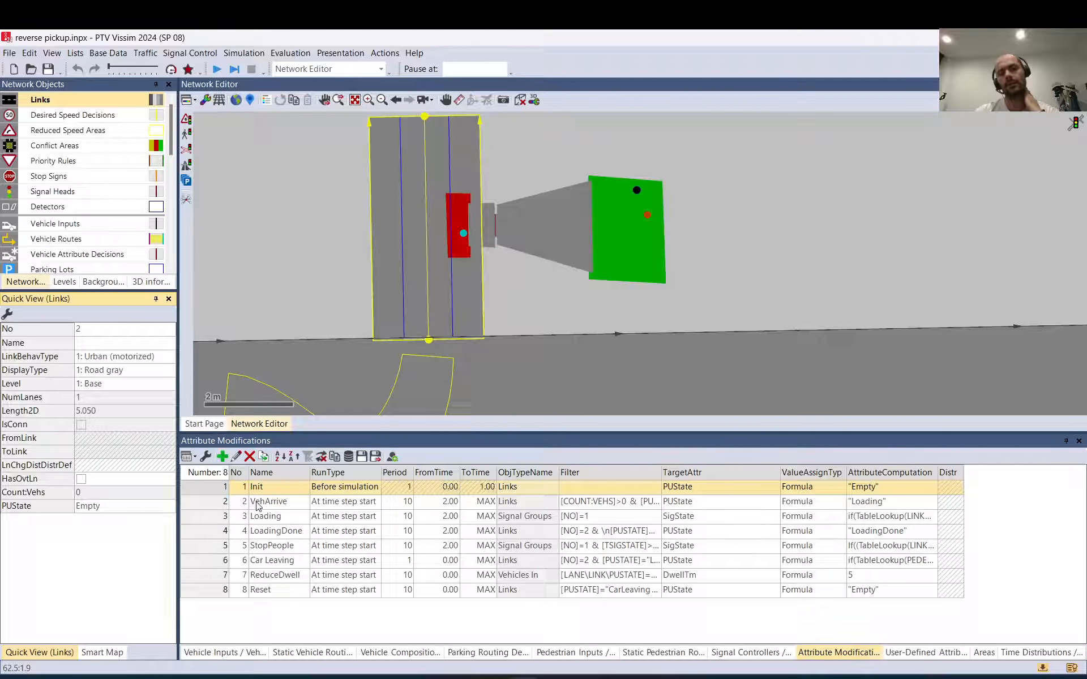
- Highlight the attribute modifications from VehArrive to Reset and run the simulation without saving the changes
{"action": "left_click_drag", "start_coordinate": [258, 504], "coordinate": [256, 600]}
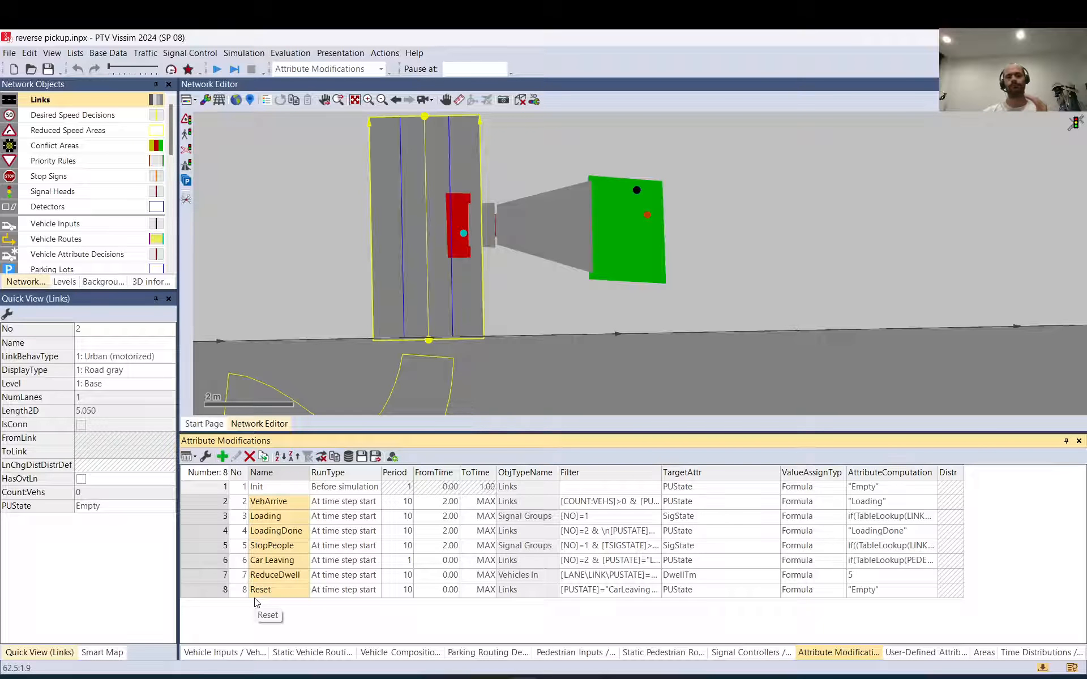
{"action": "left_click", "coordinate": [261, 198]}
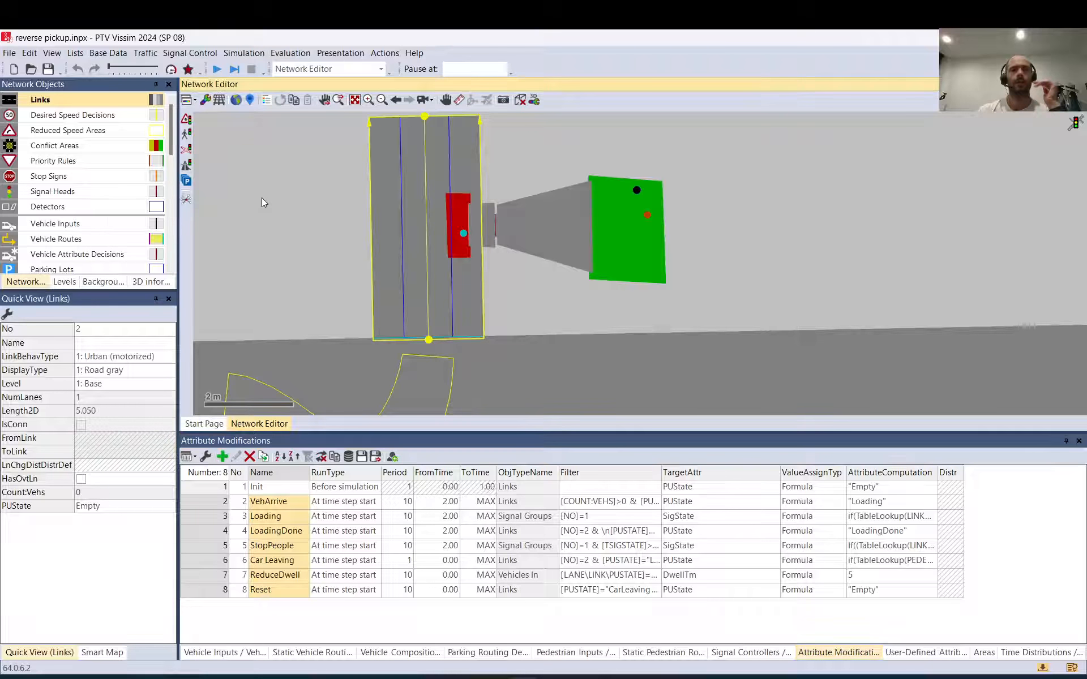
{"action": "left_click", "coordinate": [234, 75]}
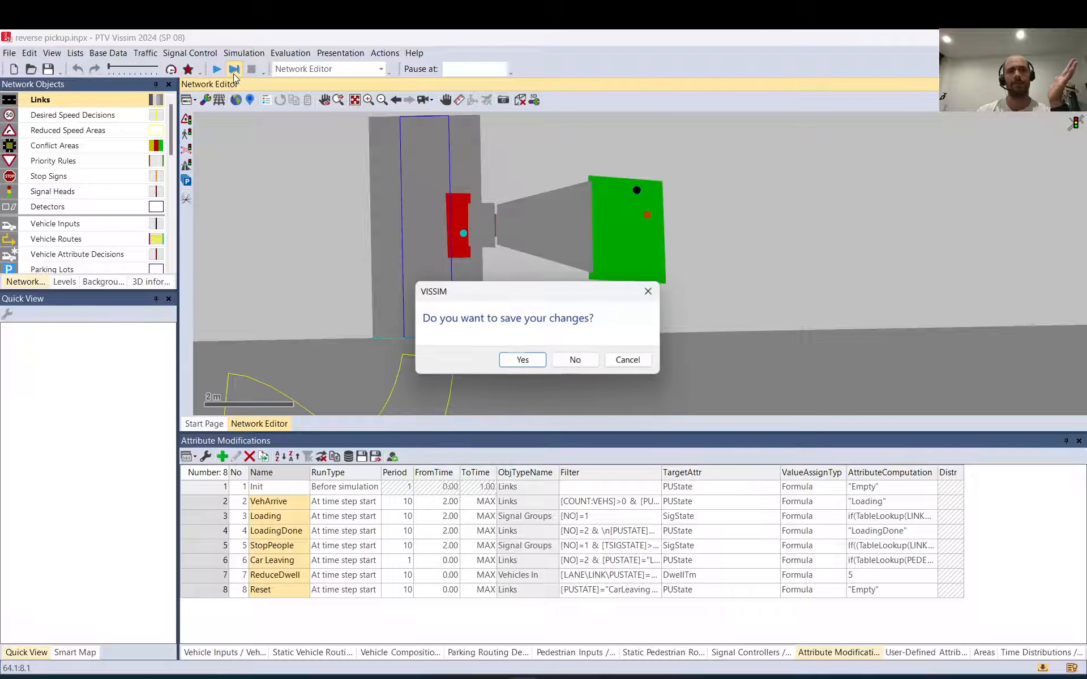
{"action": "left_click", "coordinate": [575, 363]}
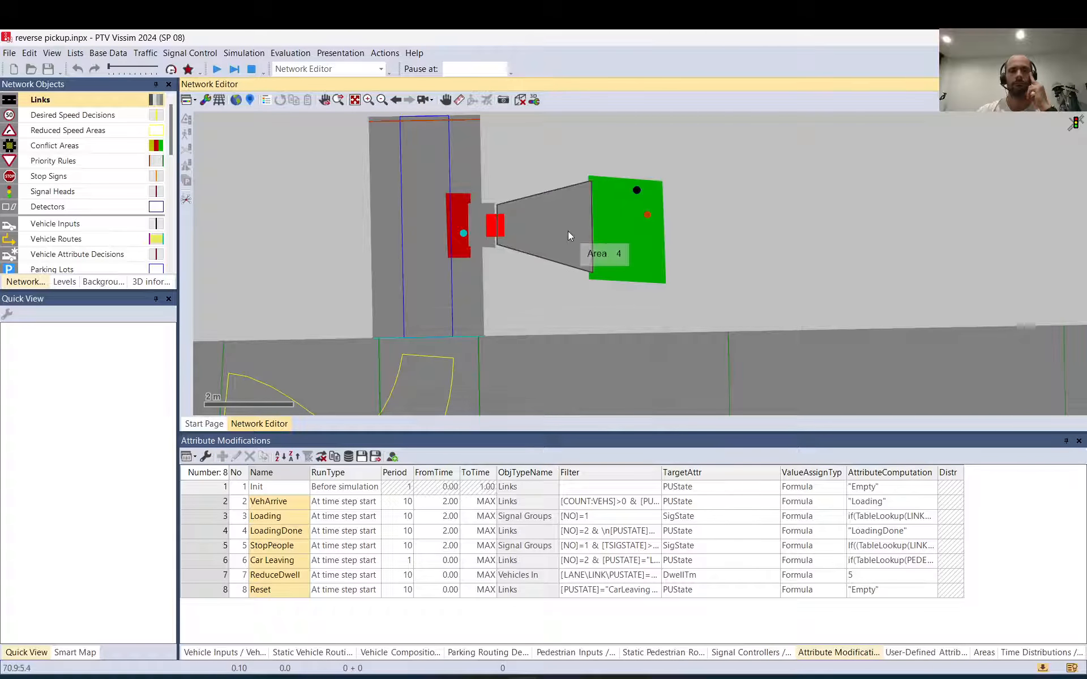
{"action": "scroll", "coordinate": [549, 154], "scroll_direction": "down", "scroll_amount": 2}
{"action": "left_click", "coordinate": [216, 69]}
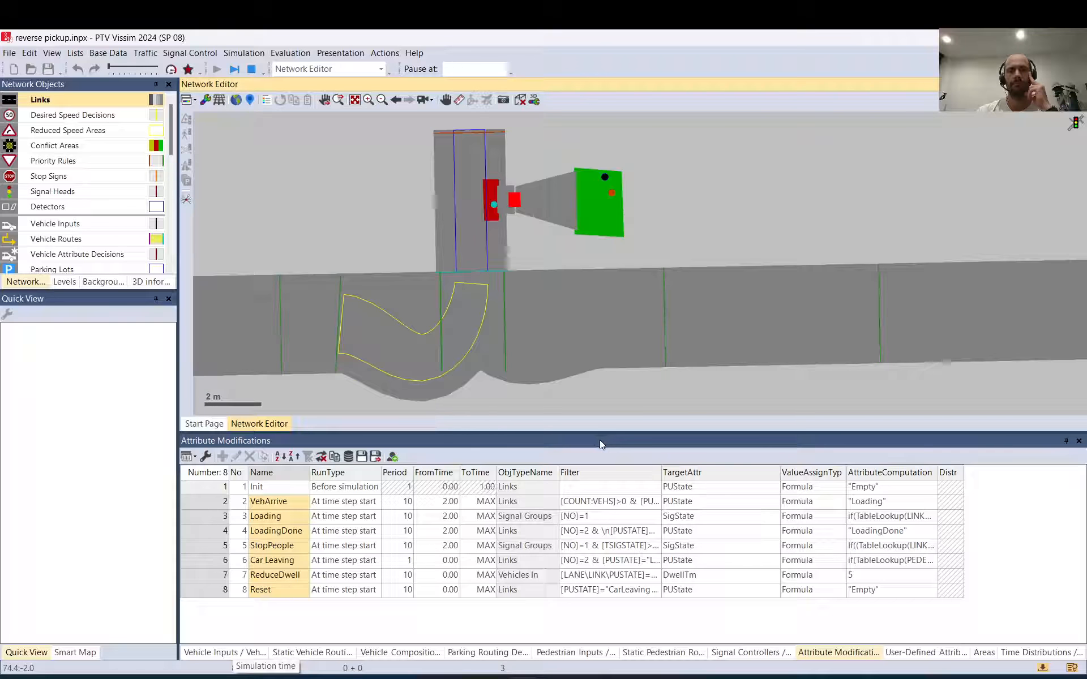
- Enlarge the network view and observe the pedestrians at the signal head and the vehicles near the parking link
{"action": "left_click_drag", "start_coordinate": [594, 433], "coordinate": [581, 547]}
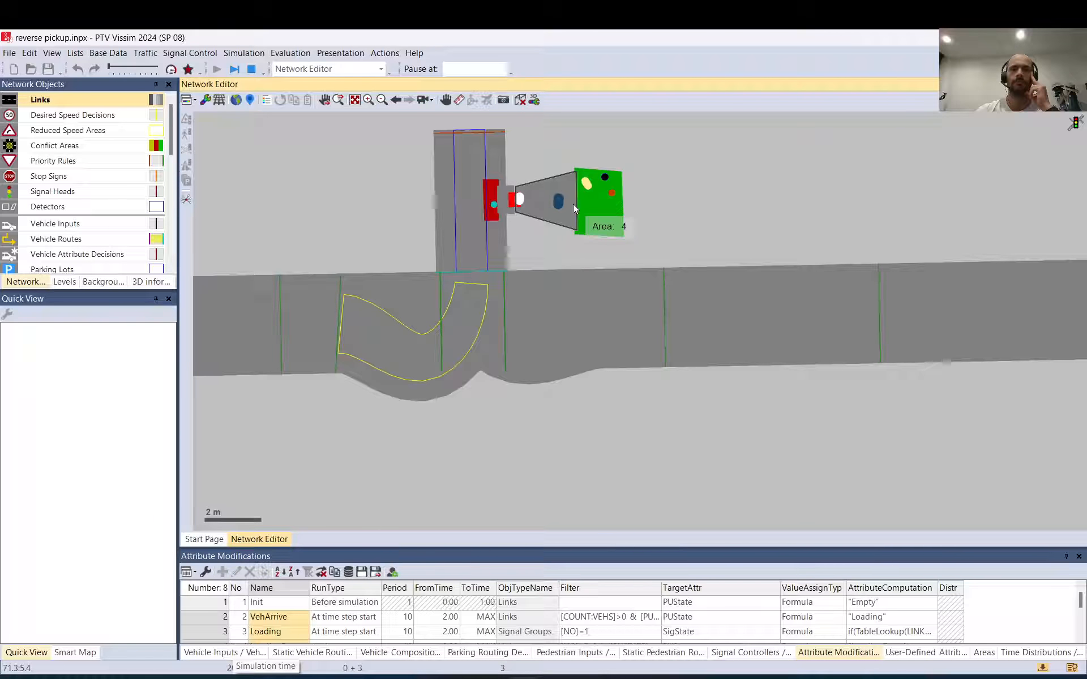
{"action": "scroll", "coordinate": [515, 208], "scroll_direction": "up", "scroll_amount": 4}
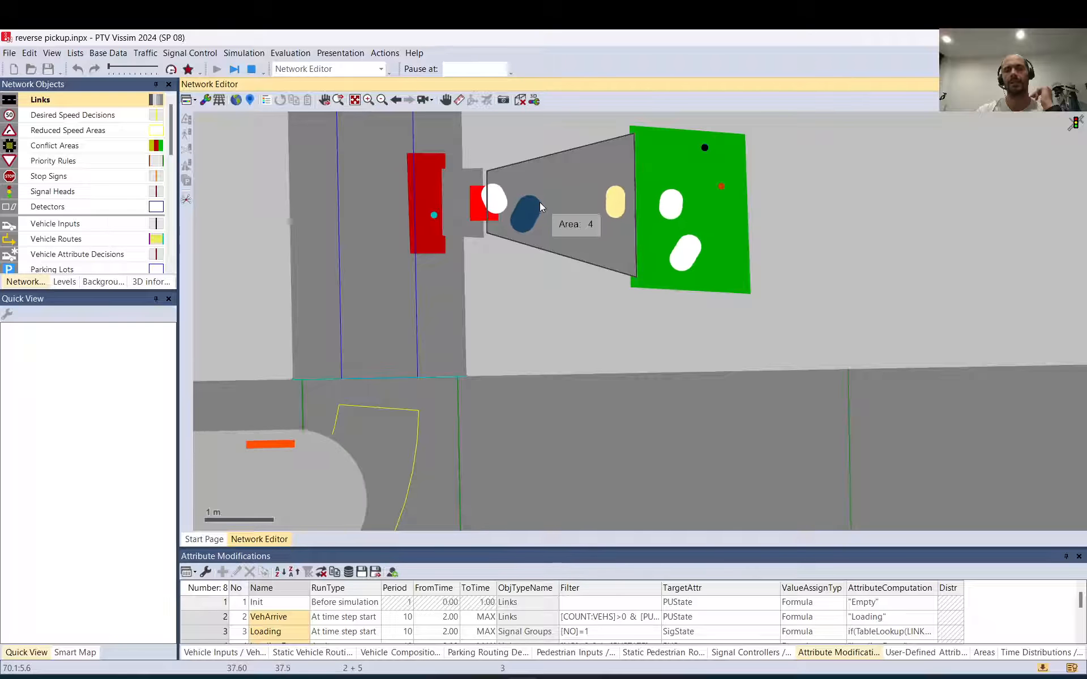
{"action": "scroll", "coordinate": [539, 202], "scroll_direction": "down", "scroll_amount": 2}
{"action": "scroll", "coordinate": [539, 202], "scroll_direction": "down", "scroll_amount": 1}
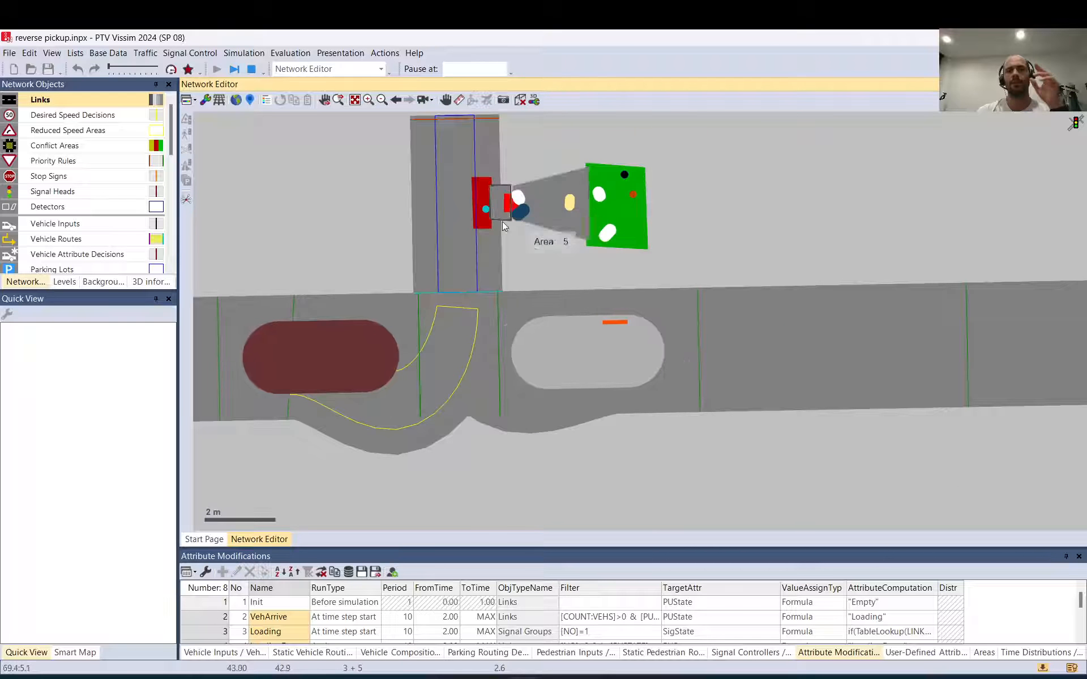
{"action": "scroll", "coordinate": [560, 405], "scroll_direction": "down", "scroll_amount": 1}
{"action": "scroll", "coordinate": [557, 433], "scroll_direction": "down", "scroll_amount": 1}
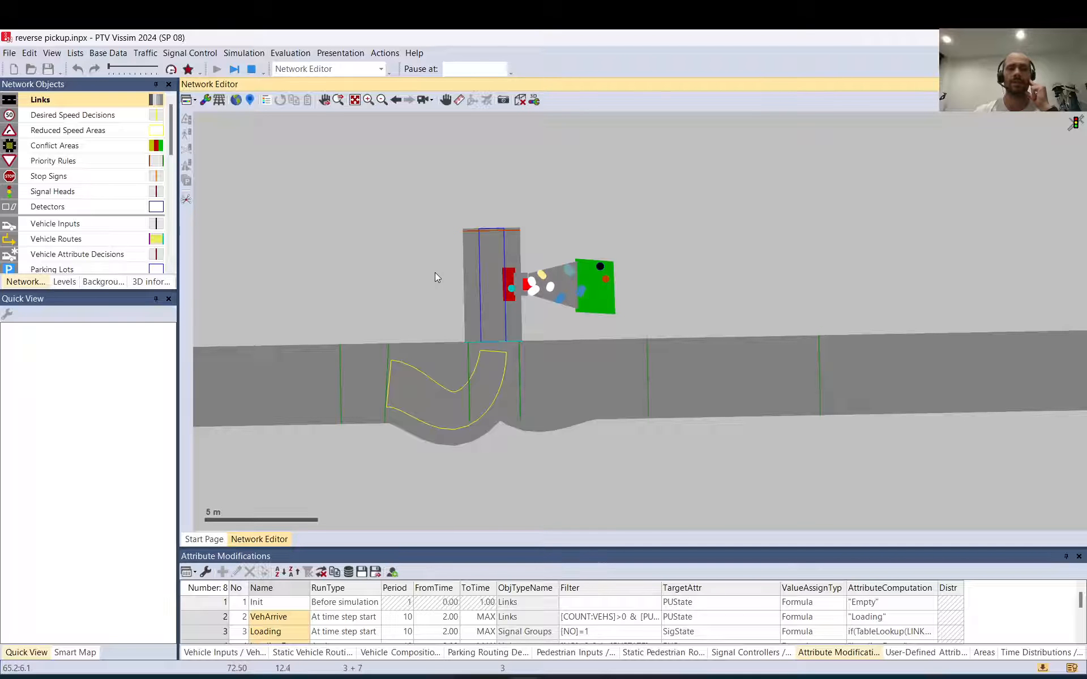
- Switch the simulation to single-step mode and check the PUState of the parking link before the vehicle backs in
{"action": "left_click", "coordinate": [233, 70]}
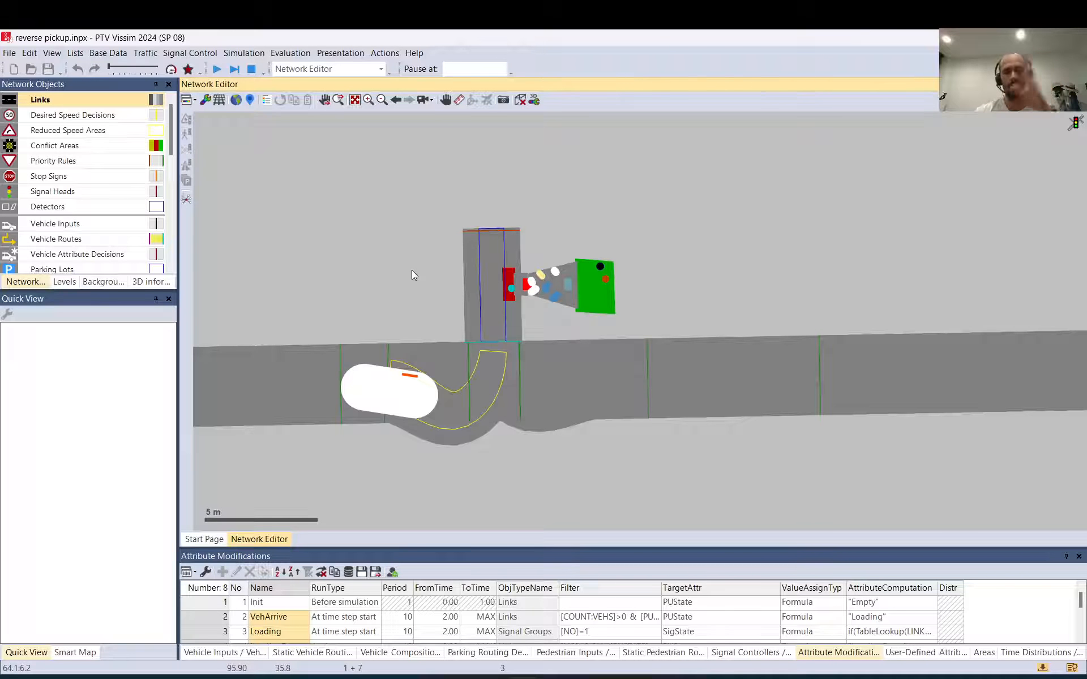
{"action": "scroll", "coordinate": [438, 316], "scroll_direction": "up", "scroll_amount": 3}
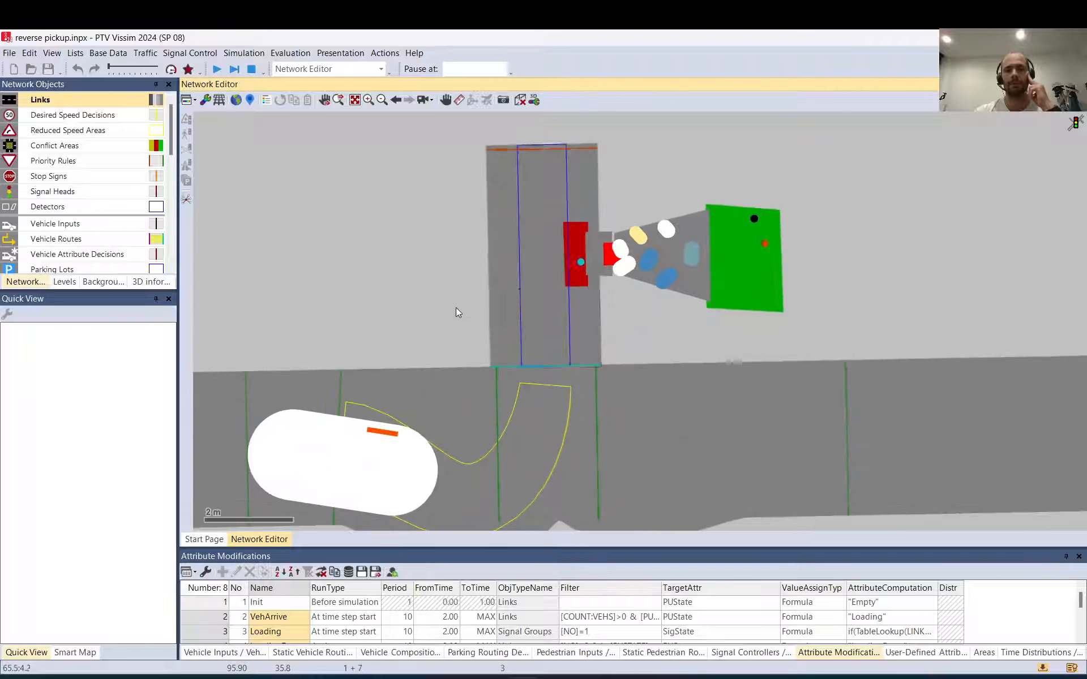
{"action": "left_click", "coordinate": [519, 281]}
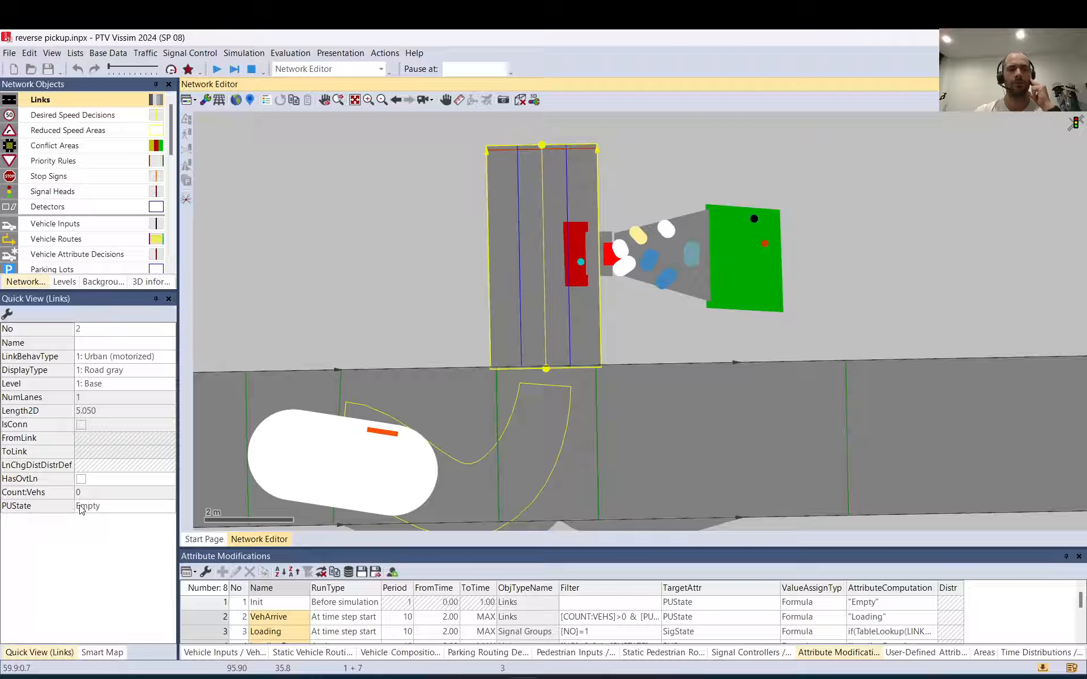
{"action": "left_click", "coordinate": [361, 256]}
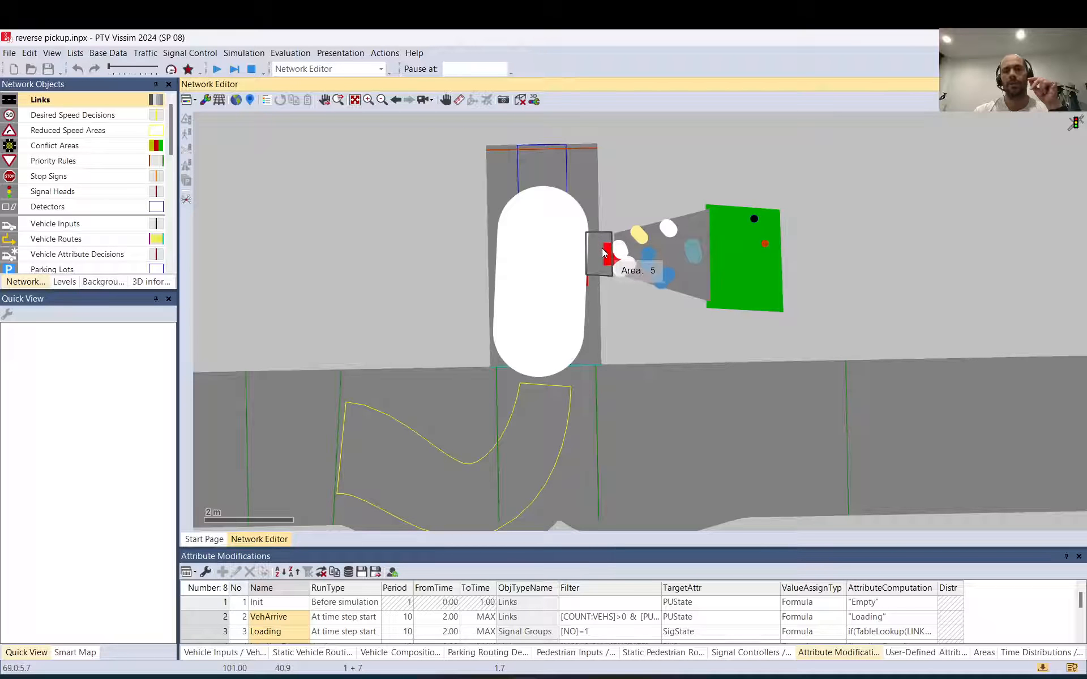
- Advance the simulation through the reverse parking, inspect the parked vehicle's attributes, and stop the run
{"action": "scroll", "coordinate": [618, 268], "scroll_direction": "up", "scroll_amount": 1}
{"action": "scroll", "coordinate": [618, 269], "scroll_direction": "up", "scroll_amount": 1}
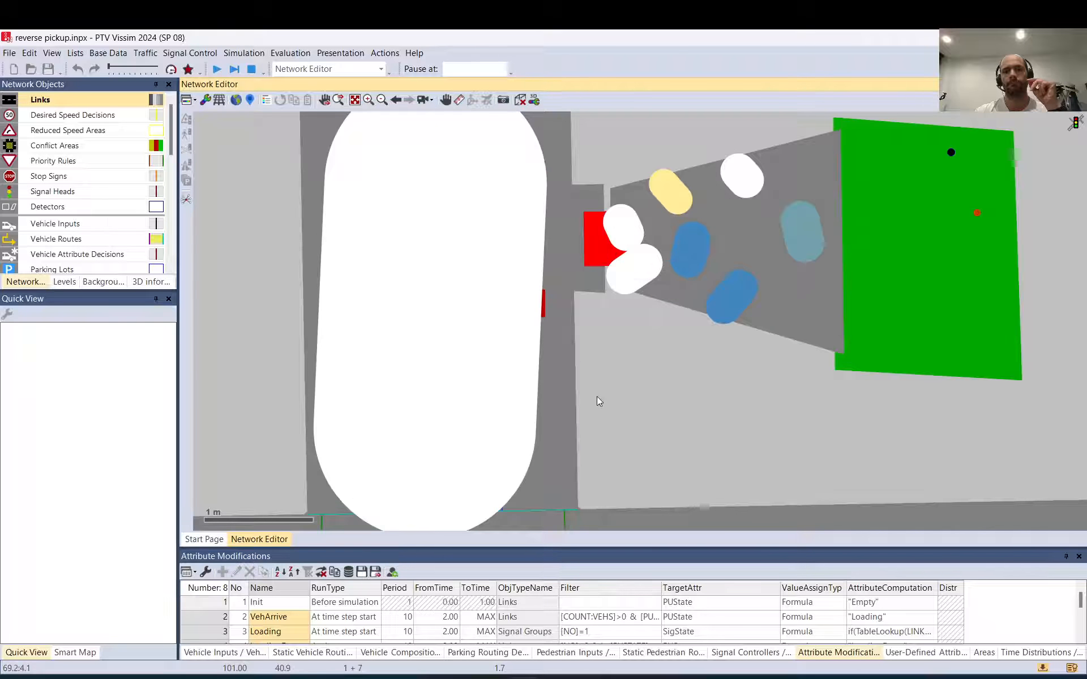
{"action": "scroll", "coordinate": [596, 396], "scroll_direction": "down", "scroll_amount": 3}
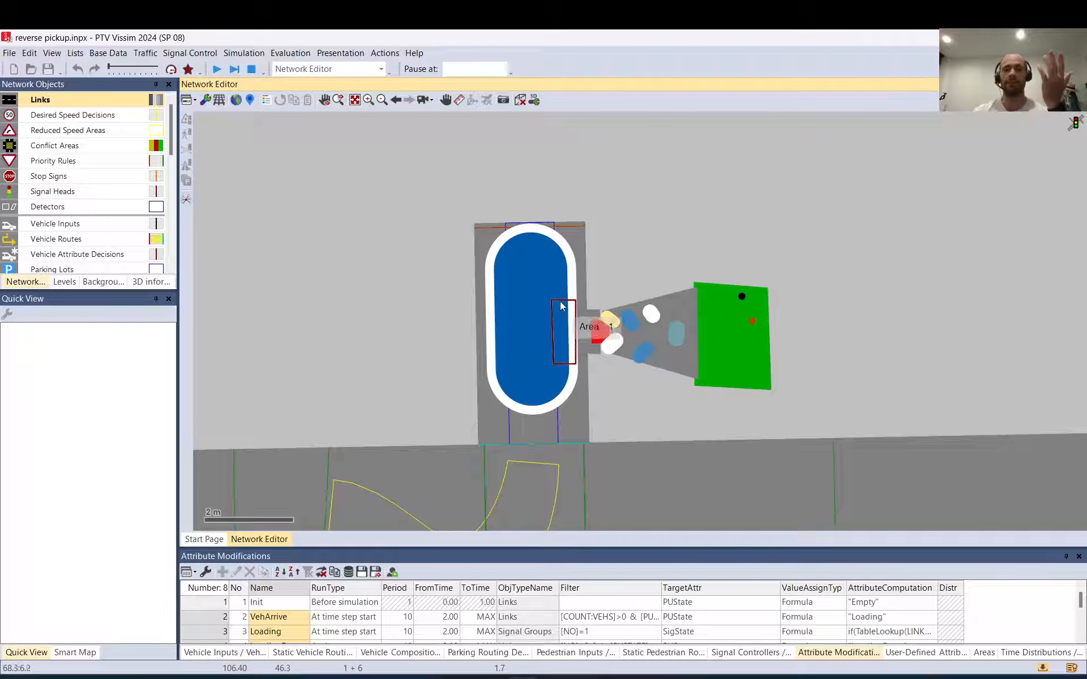
{"action": "left_click", "coordinate": [559, 270]}
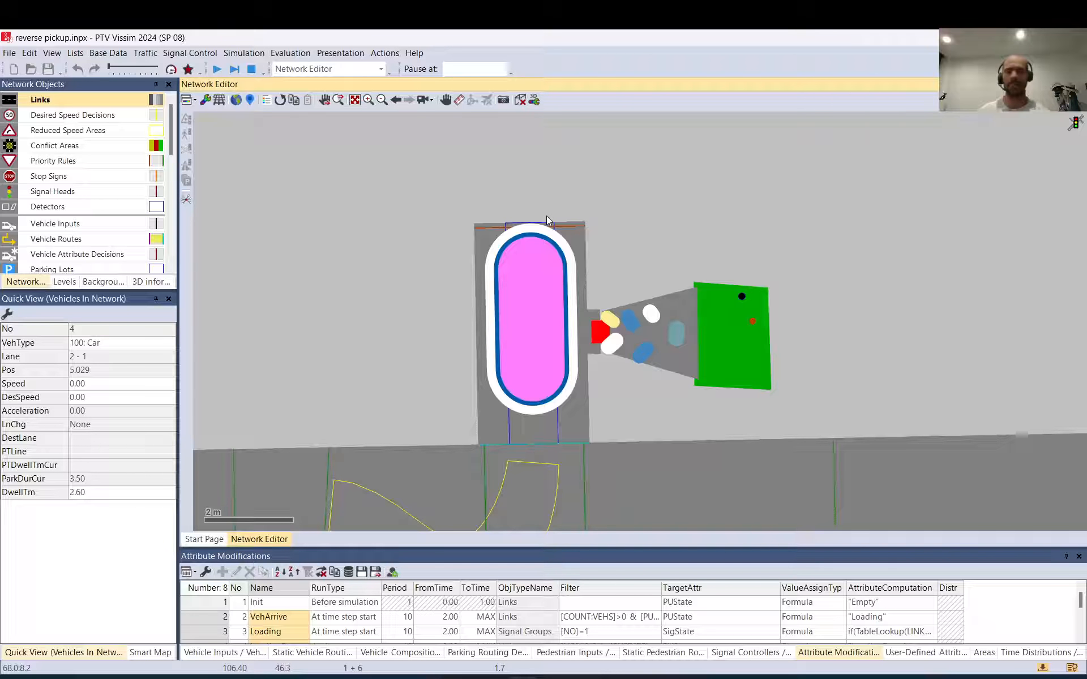
{"action": "left_click", "coordinate": [397, 227]}
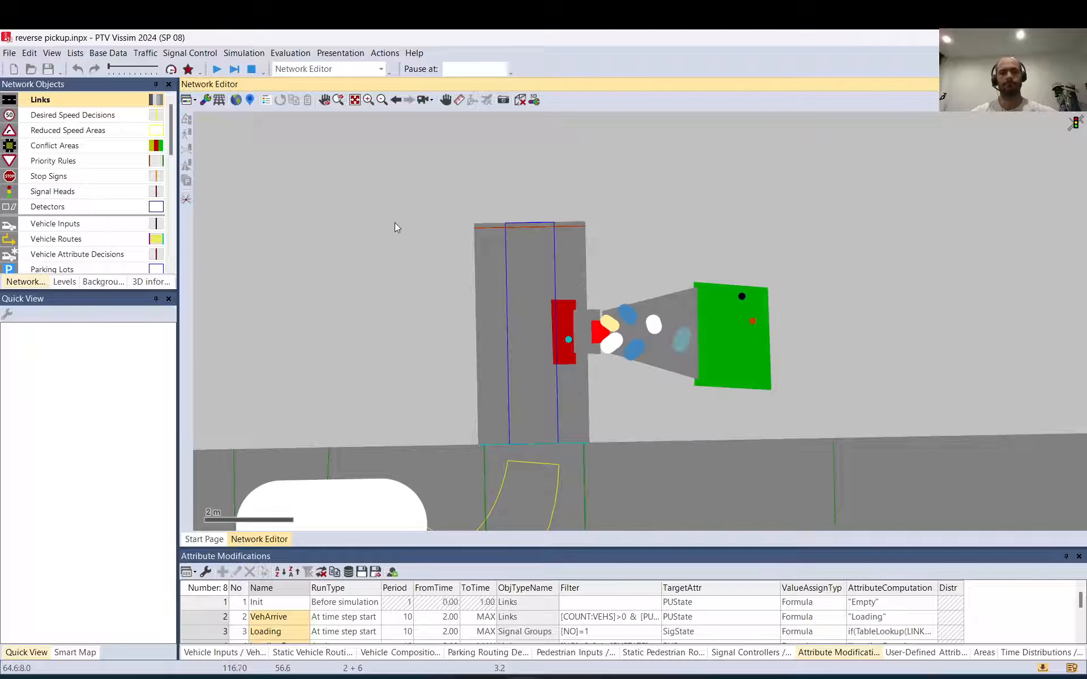
{"action": "scroll", "coordinate": [396, 227], "scroll_direction": "down", "scroll_amount": 3}
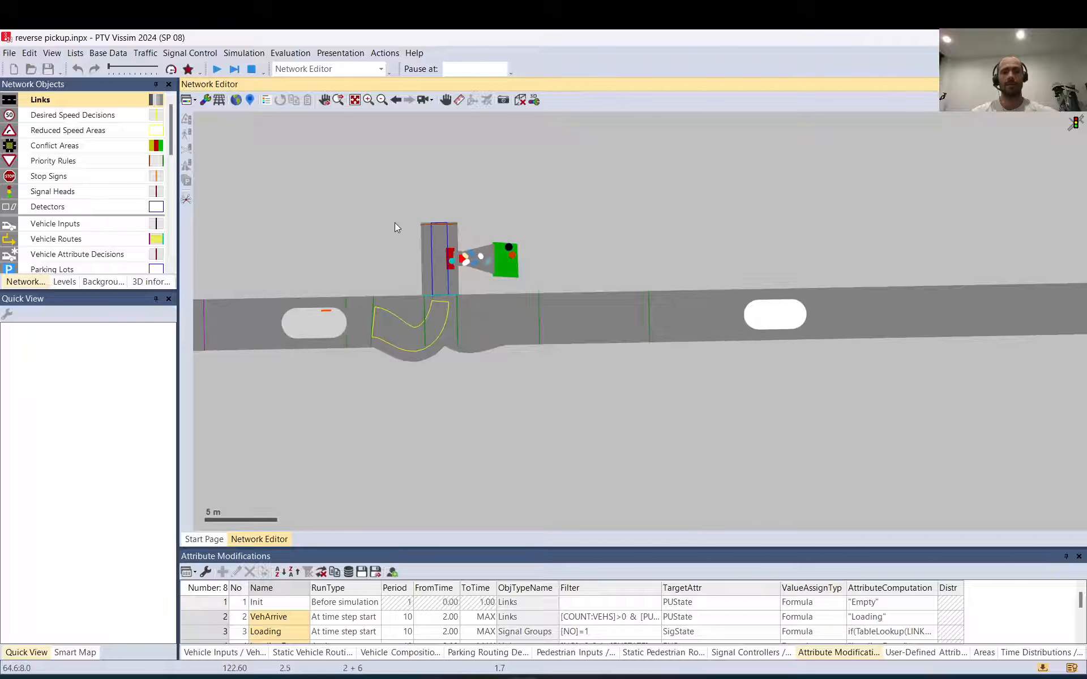
{"action": "left_click", "coordinate": [252, 69]}
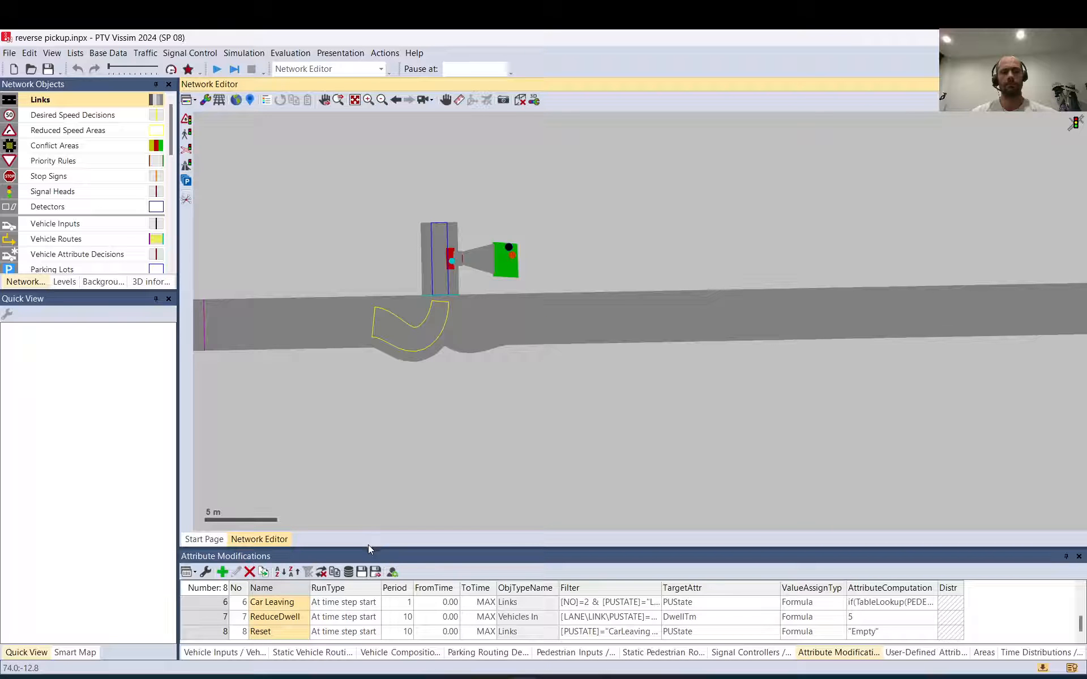
- Inspect the VehArrive attribute modification, highlighting its "Loading" formula and expanding its object filter
{"action": "left_click_drag", "start_coordinate": [368, 545], "coordinate": [368, 390]}
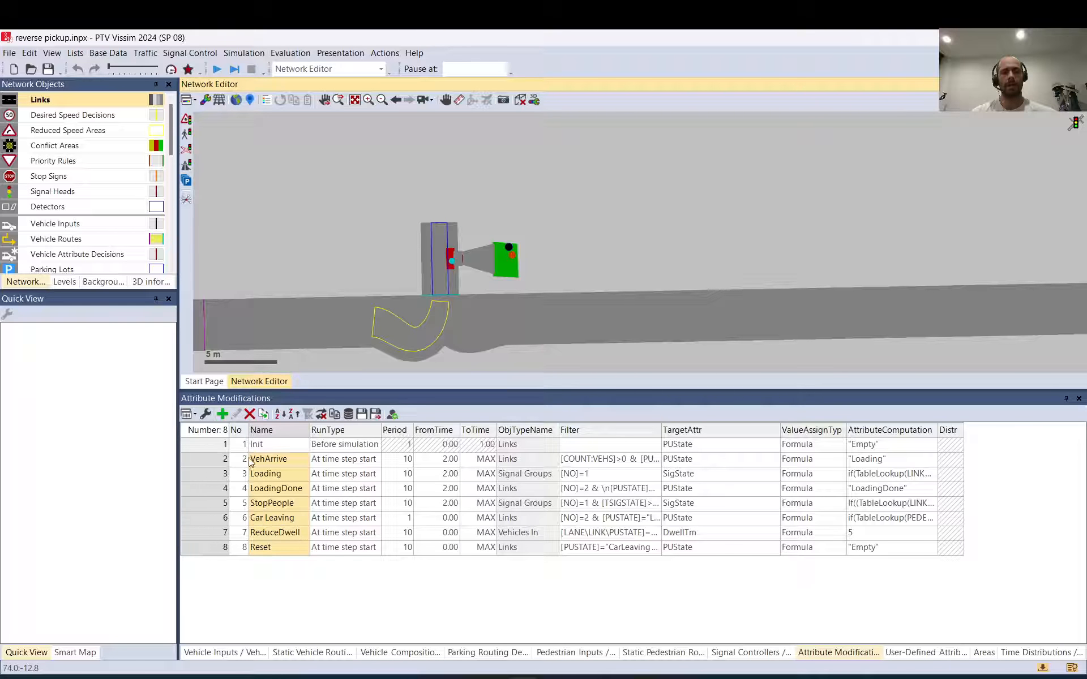
{"action": "double_click", "coordinate": [249, 460]}
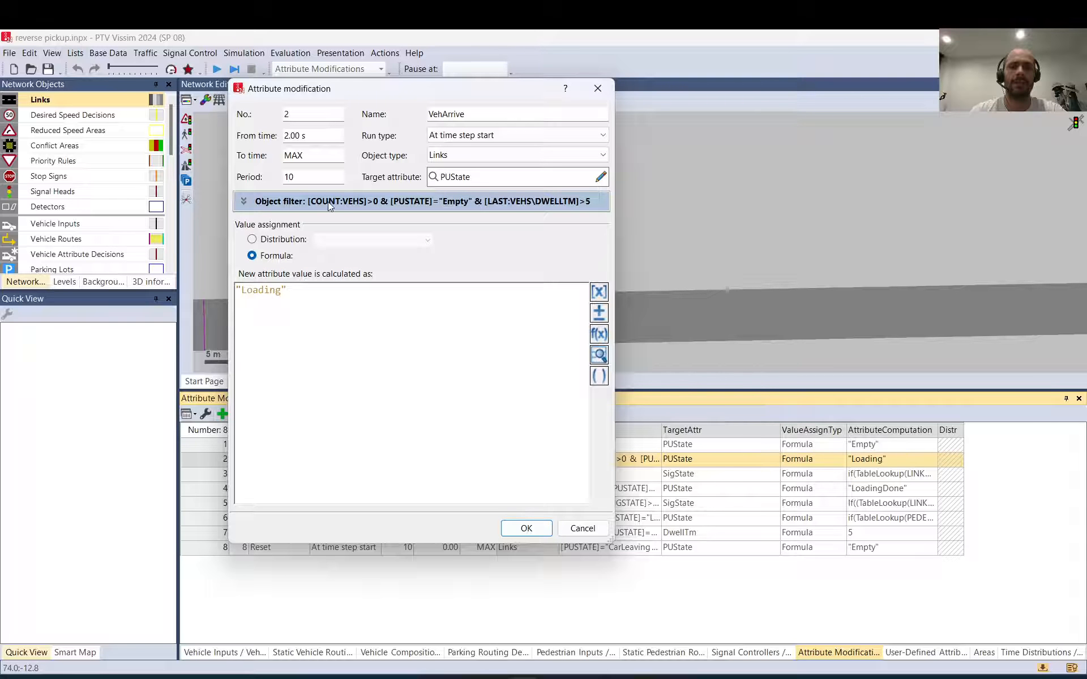
{"action": "left_click_drag", "start_coordinate": [290, 293], "coordinate": [240, 298]}
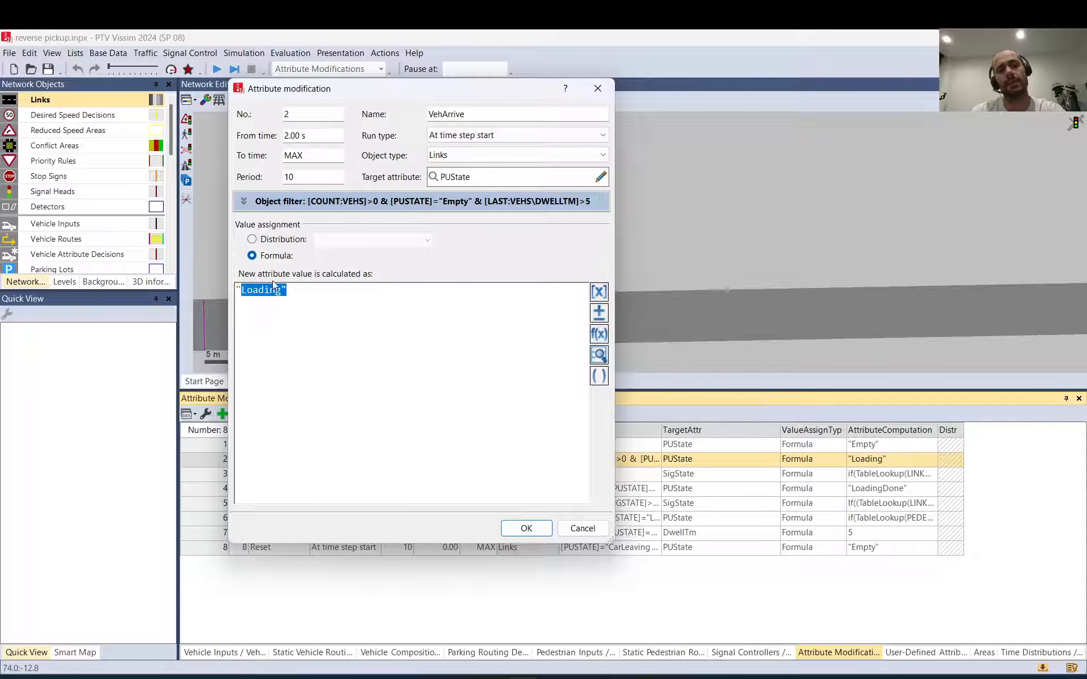
{"action": "left_click_drag", "start_coordinate": [238, 292], "coordinate": [306, 288]}
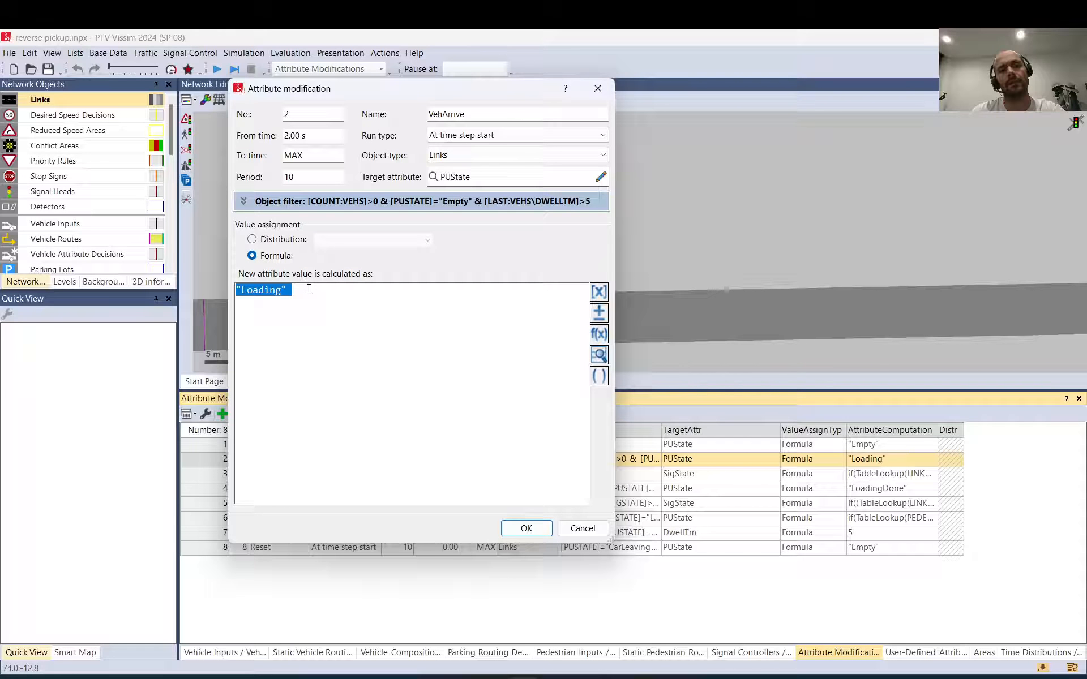
{"action": "left_click", "coordinate": [247, 202]}
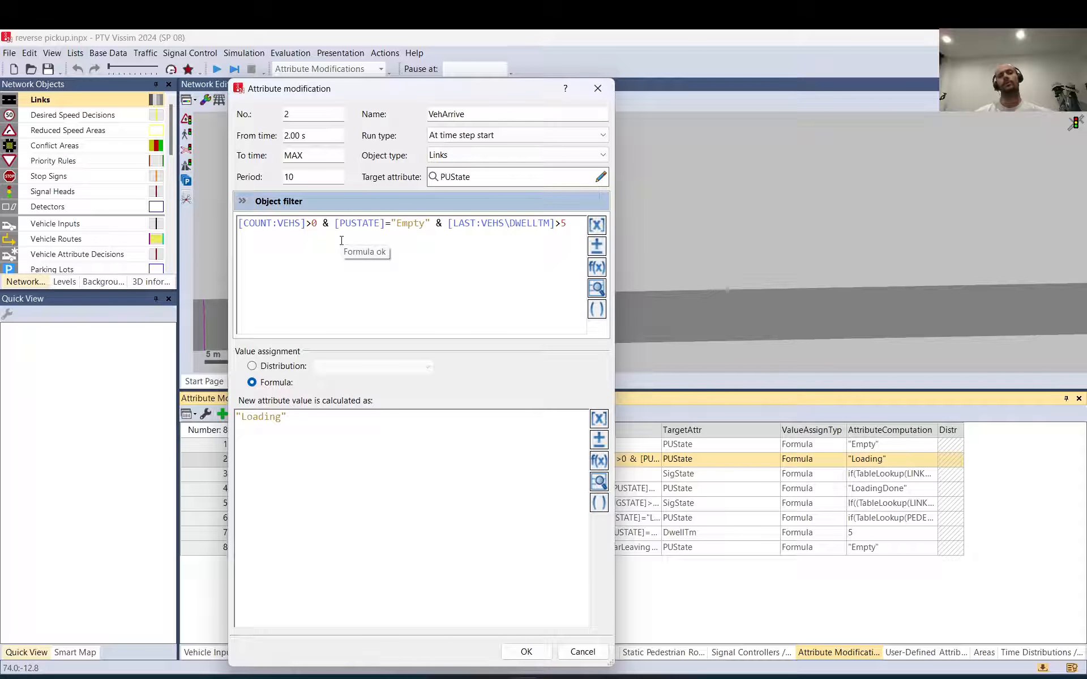
- Examine the [COUNT:VEHS]>0 condition in the VehArrive filter beside the network and close the attribute modification
{"action": "left_click_drag", "start_coordinate": [407, 95], "coordinate": [802, 130]}
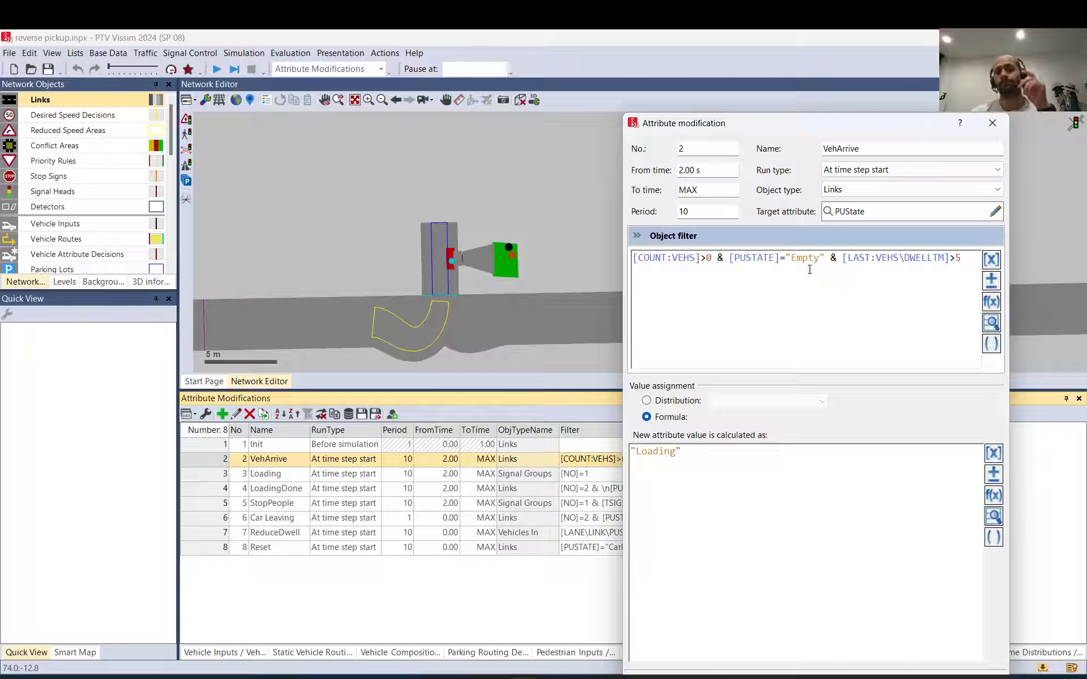
{"action": "left_click_drag", "start_coordinate": [707, 264], "coordinate": [638, 262]}
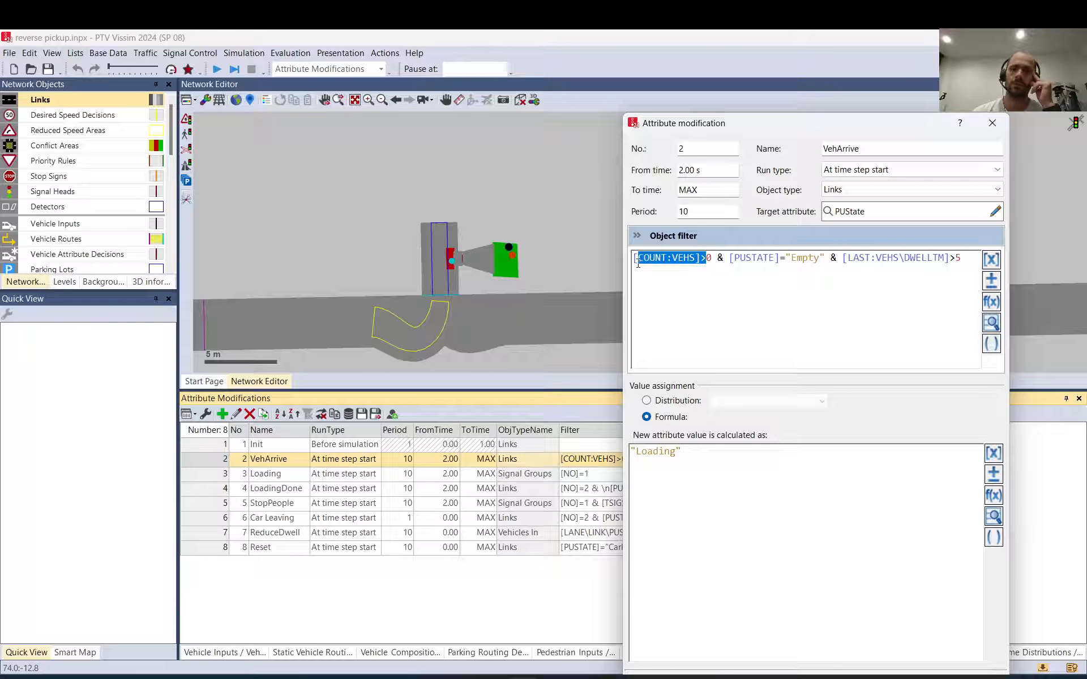
{"action": "left_click", "coordinate": [712, 257]}
{"action": "double_click", "coordinate": [711, 257]}
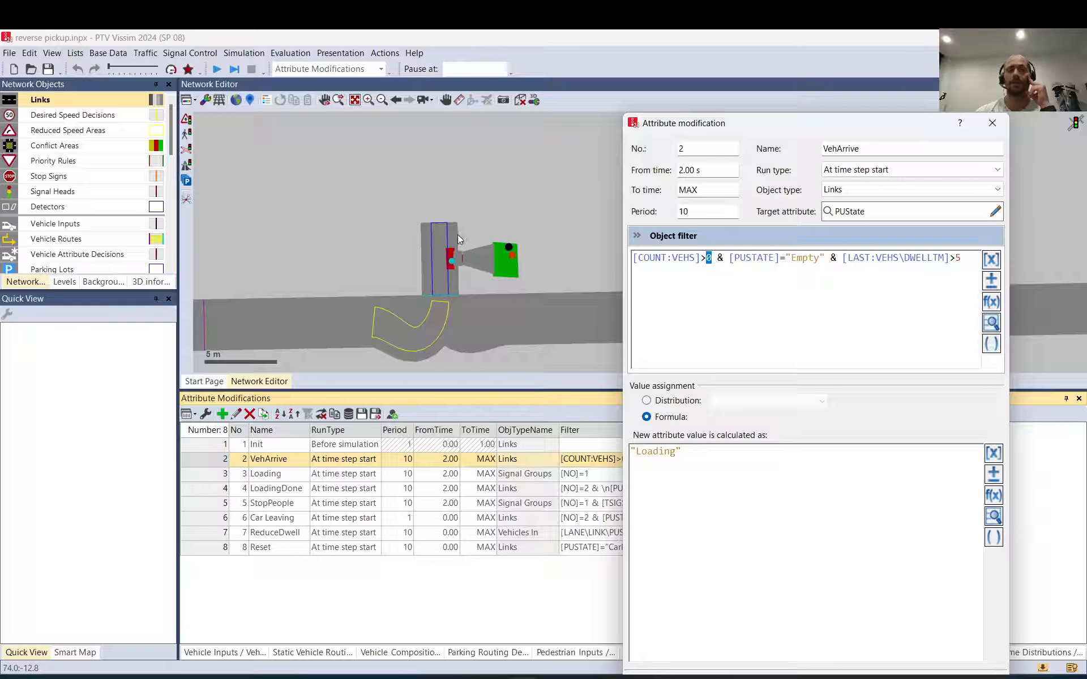
{"action": "left_click", "coordinate": [711, 258]}
{"action": "left_click_drag", "start_coordinate": [711, 257], "coordinate": [632, 262]}
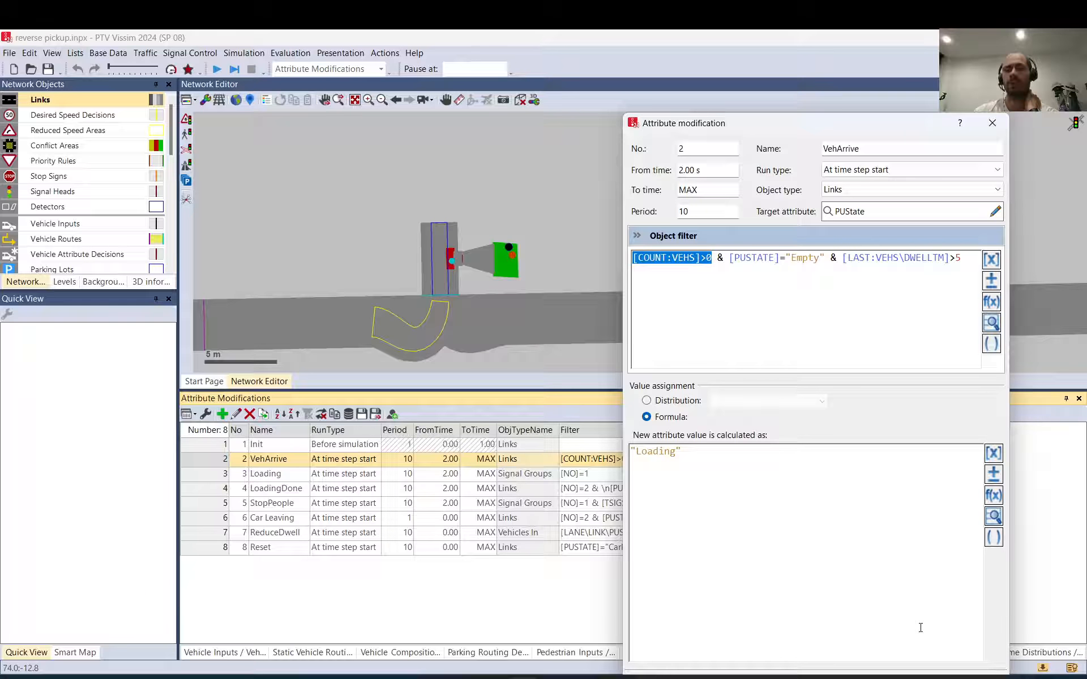
{"action": "left_click", "coordinate": [992, 123]}
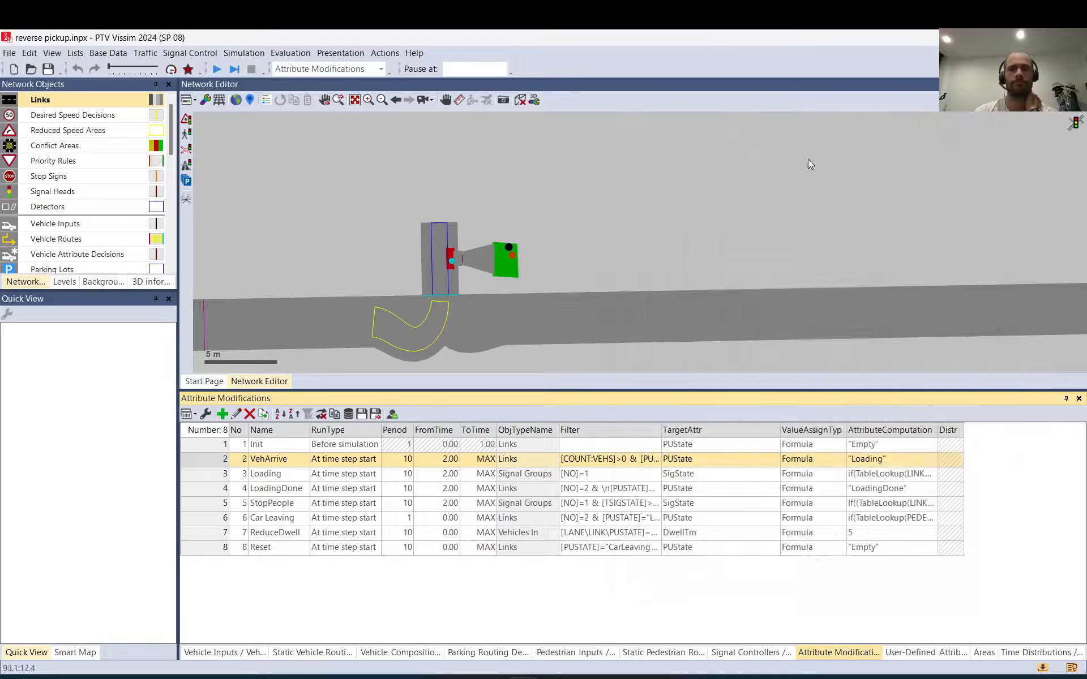
{"action": "left_click", "coordinate": [241, 310]}
{"action": "left_click", "coordinate": [234, 69]}
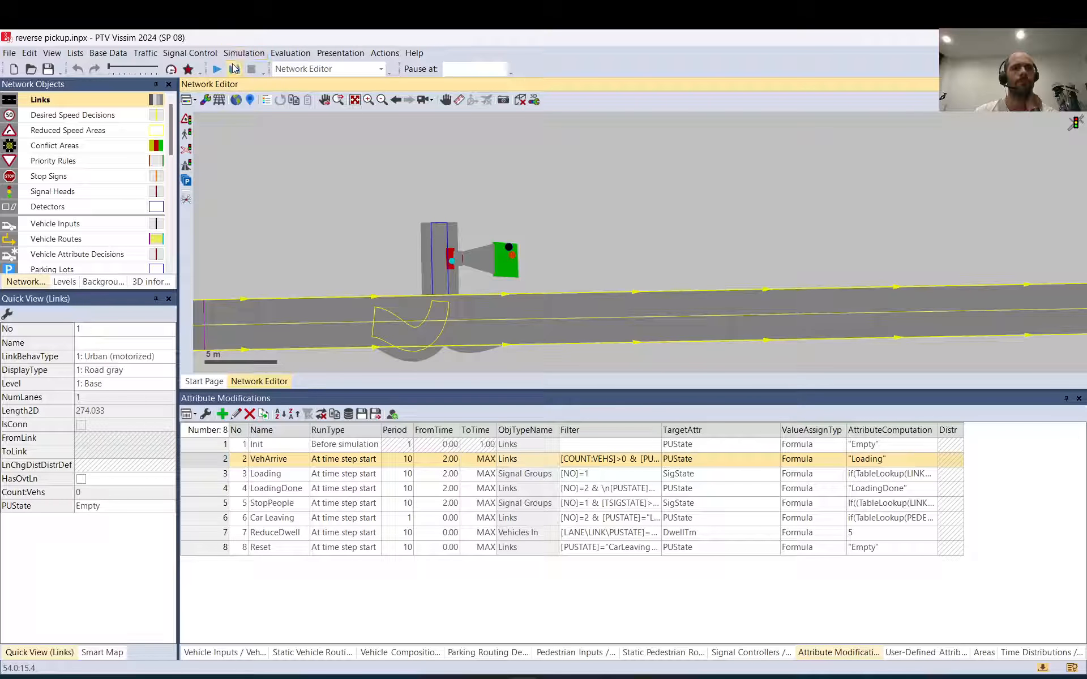
{"action": "left_click", "coordinate": [423, 187]}
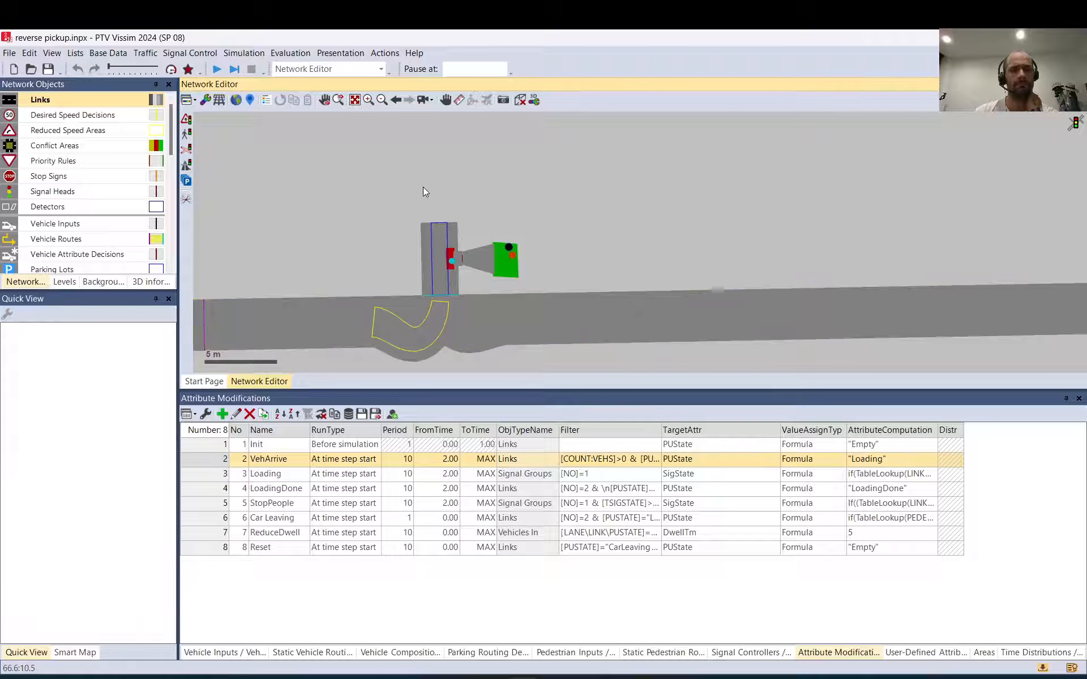
- Start a single-step simulation run without saving changes and select the main road link to check its vehicle count and PUState
{"action": "left_click", "coordinate": [236, 67]}
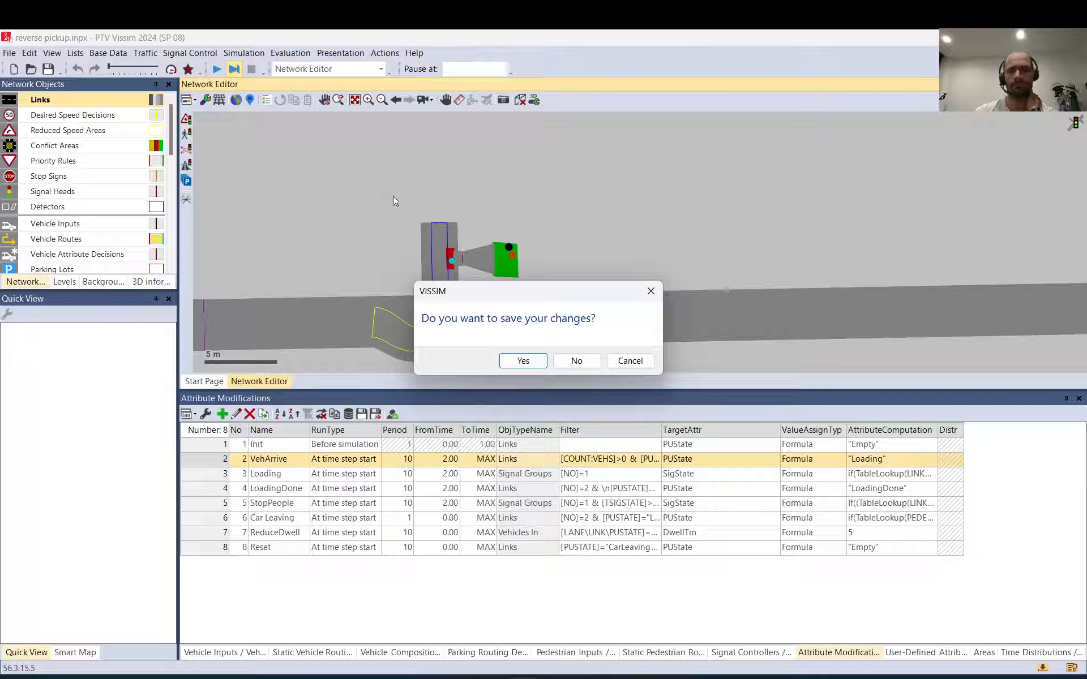
{"action": "key", "text": "Tab"}
{"action": "key", "text": "Return"}
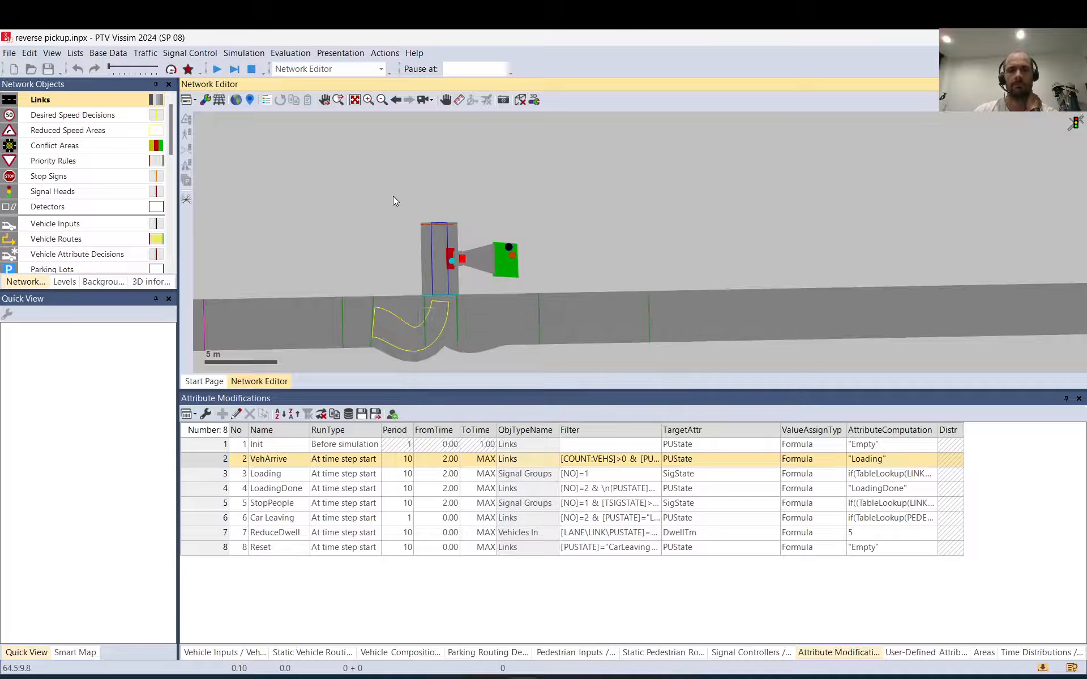
{"action": "scroll", "coordinate": [330, 185], "scroll_direction": "down", "scroll_amount": 2}
{"action": "scroll", "coordinate": [330, 186], "scroll_direction": "down", "scroll_amount": 8}
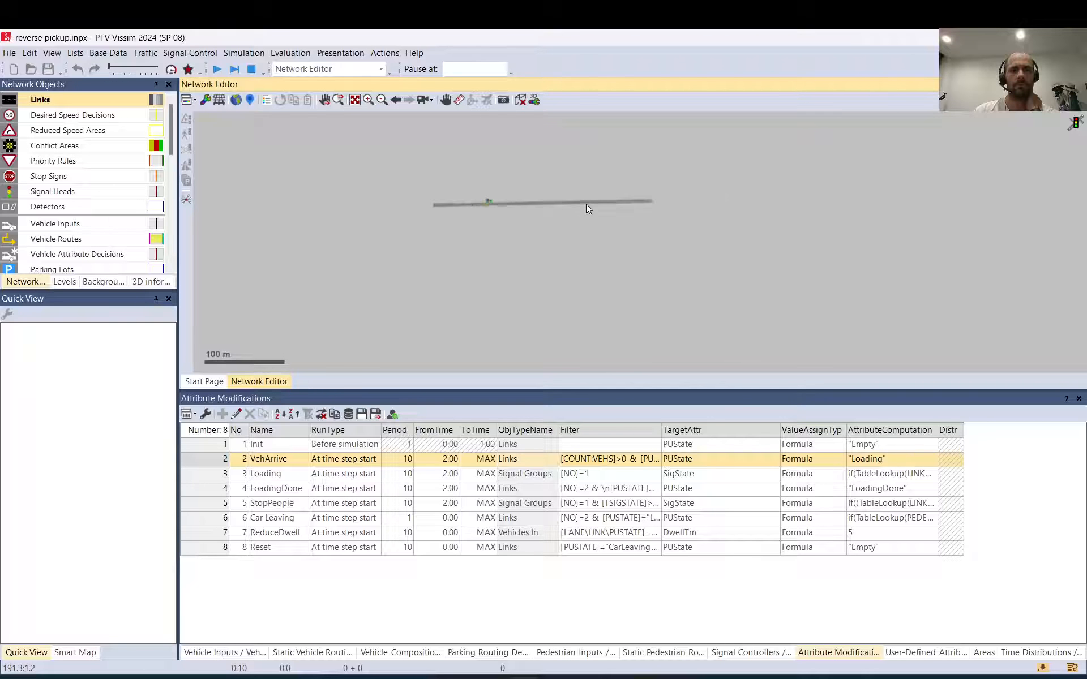
{"action": "scroll", "coordinate": [474, 213], "scroll_direction": "up", "scroll_amount": 4}
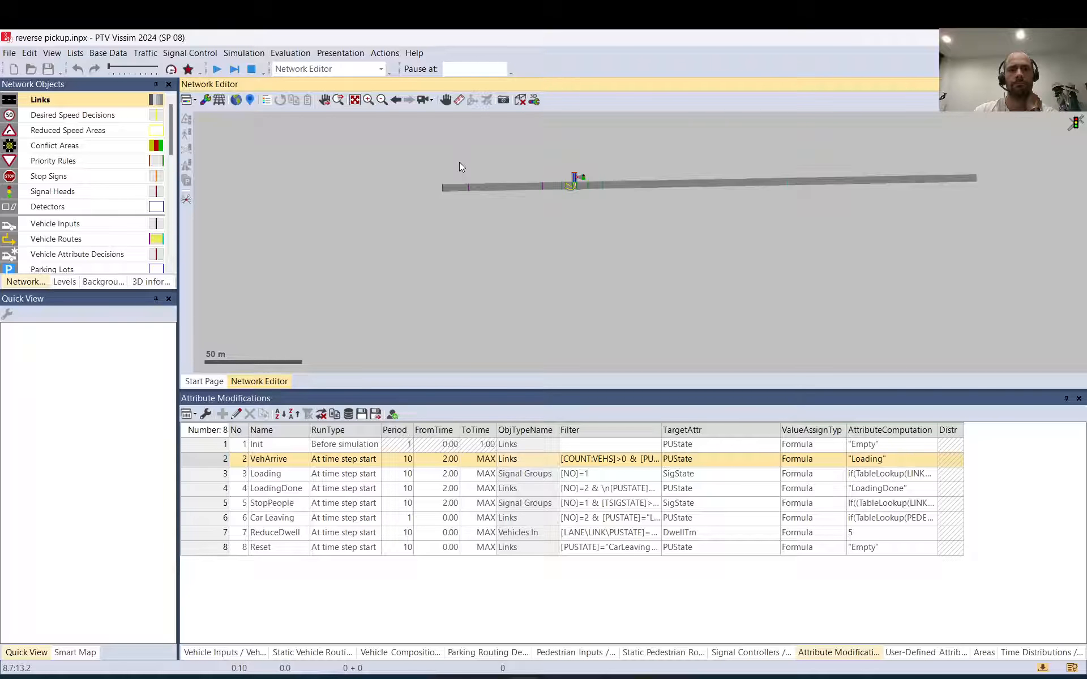
{"action": "scroll", "coordinate": [459, 162], "scroll_direction": "up", "scroll_amount": 2}
{"action": "left_click", "coordinate": [452, 223]}
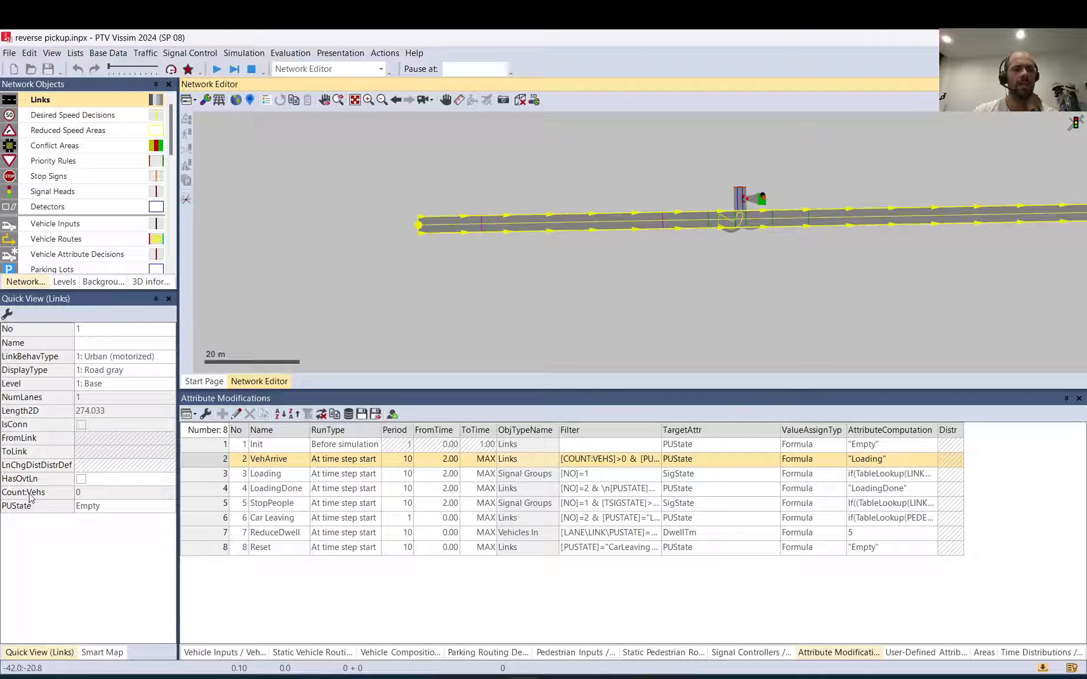
- Locate the Vehicles Count attribute in the link attribute selection and close the selection without changes
{"action": "left_click", "coordinate": [7, 315]}
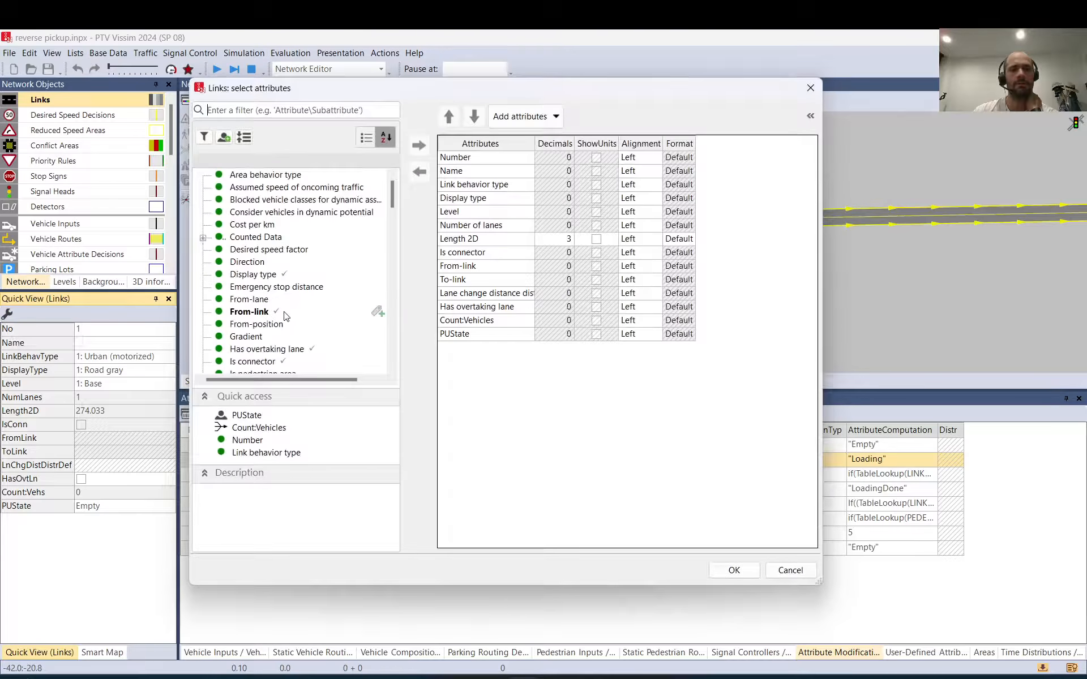
{"action": "scroll", "coordinate": [259, 310], "scroll_direction": "down", "scroll_amount": 10}
{"action": "scroll", "coordinate": [257, 310], "scroll_direction": "down", "scroll_amount": 8}
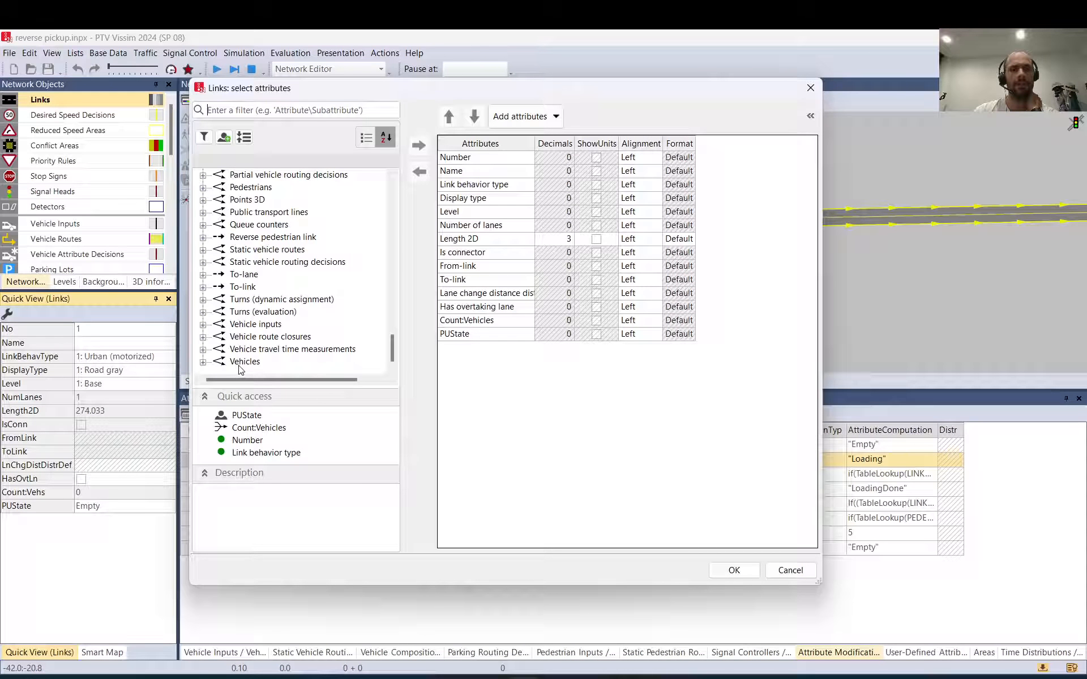
{"action": "left_click", "coordinate": [204, 364]}
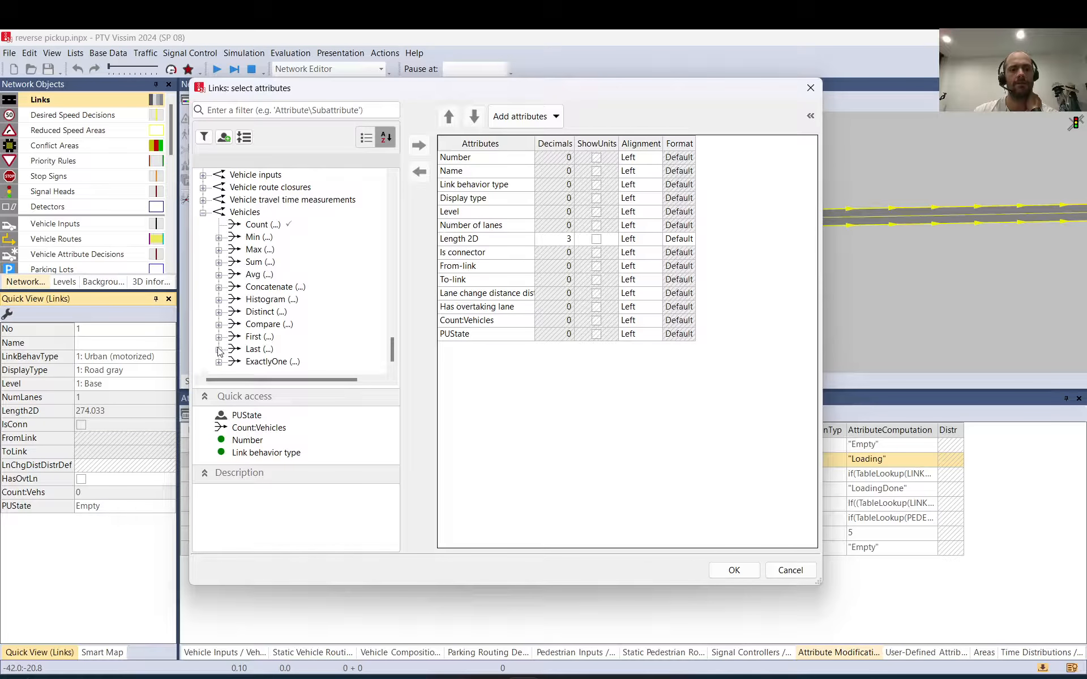
{"action": "left_click", "coordinate": [276, 227]}
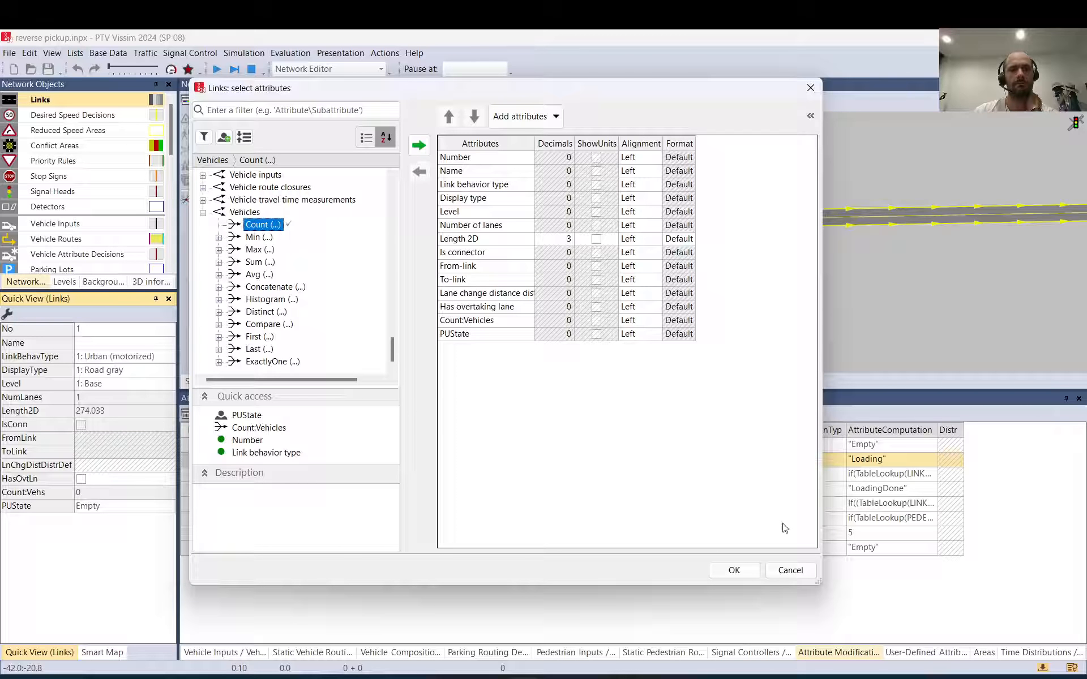
{"action": "left_click", "coordinate": [806, 571]}
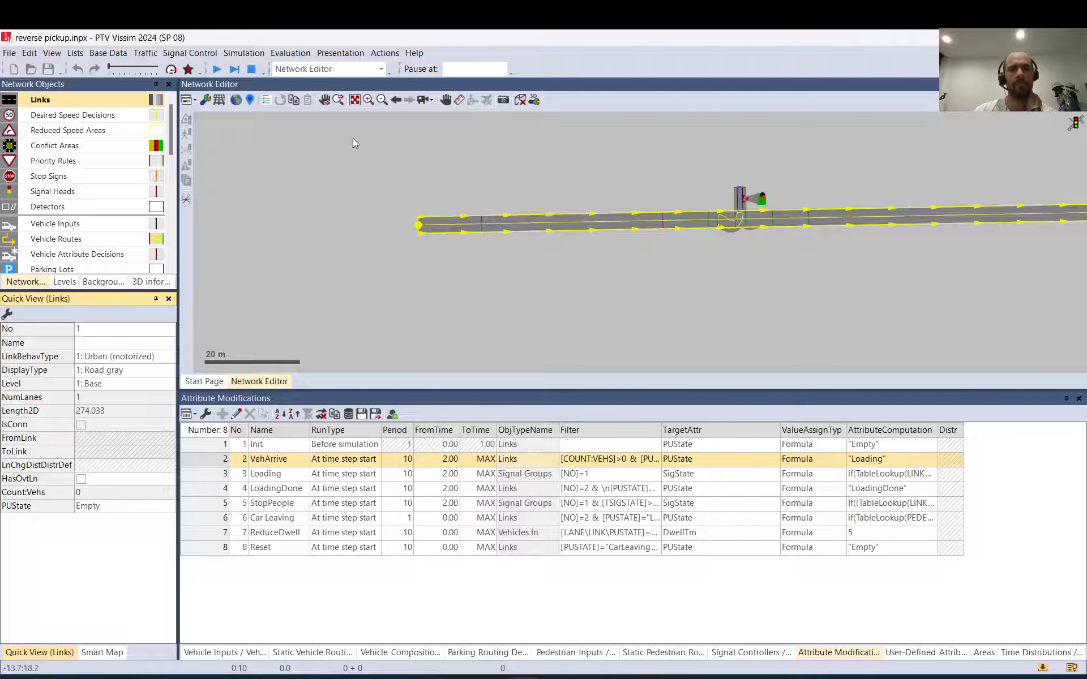
- Advance the simulation until a vehicle enters the main road, check that link's Count:Vehs, and stop the run
{"action": "left_click", "coordinate": [233, 69]}
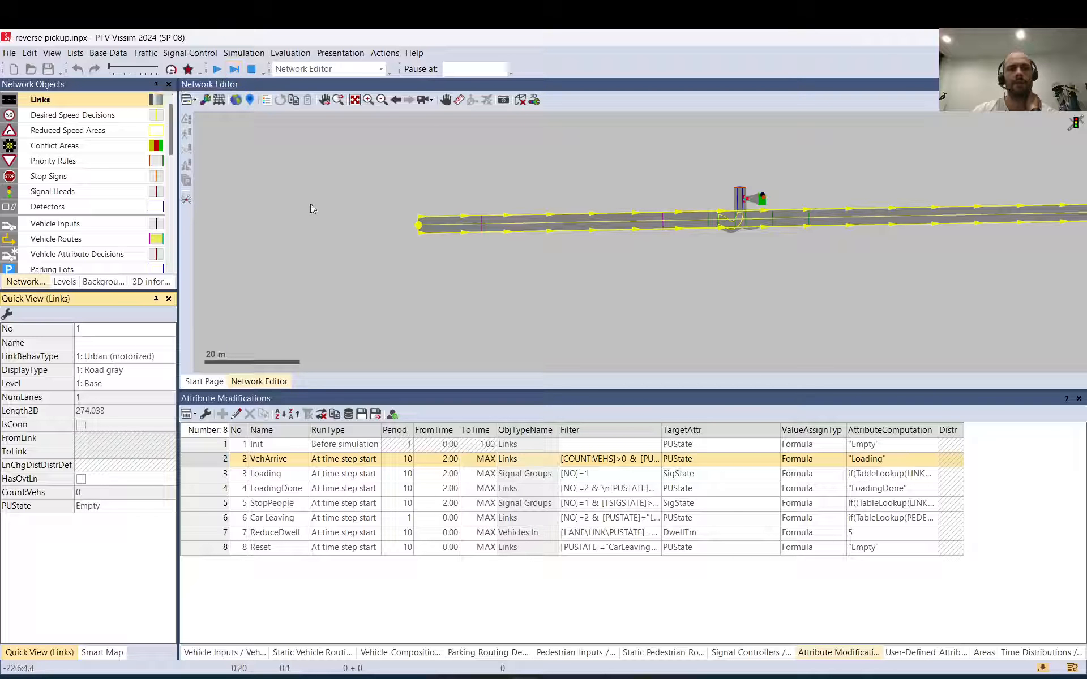
{"action": "left_click", "coordinate": [458, 354]}
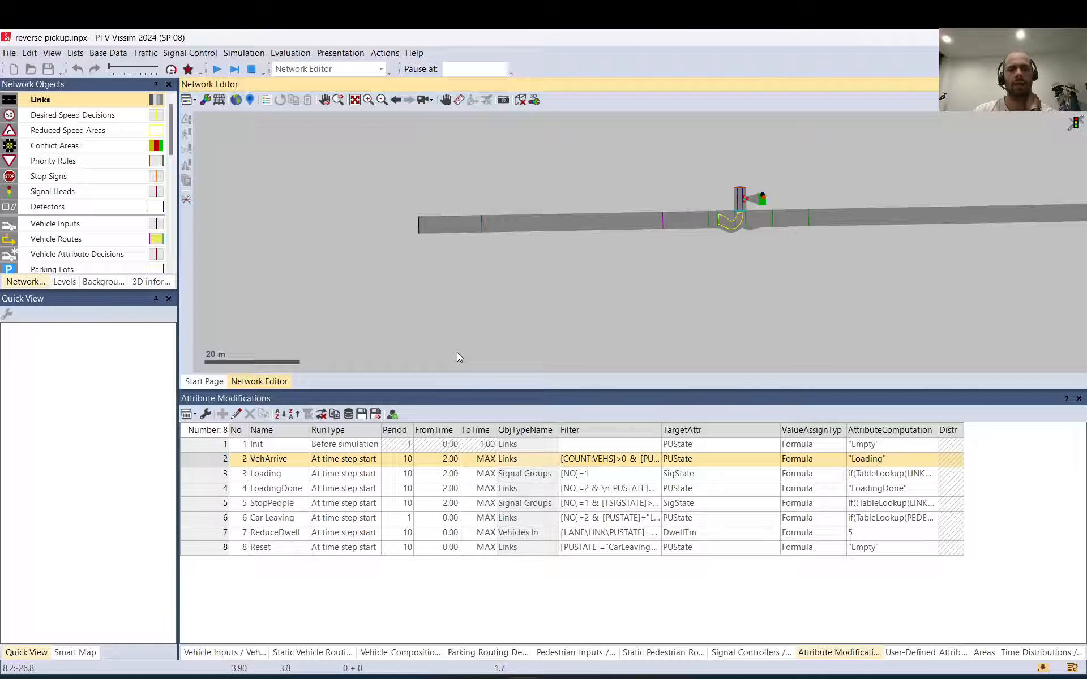
{"action": "left_click", "coordinate": [528, 219]}
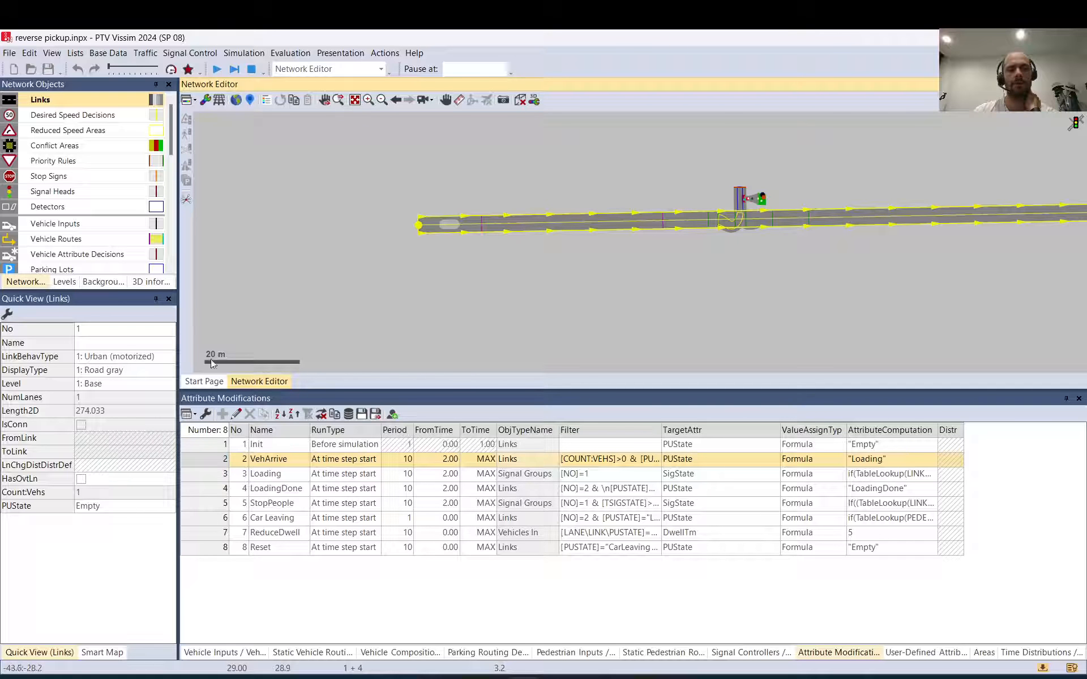
{"action": "left_click", "coordinate": [461, 271]}
{"action": "scroll", "coordinate": [780, 196], "scroll_direction": "up", "scroll_amount": 4}
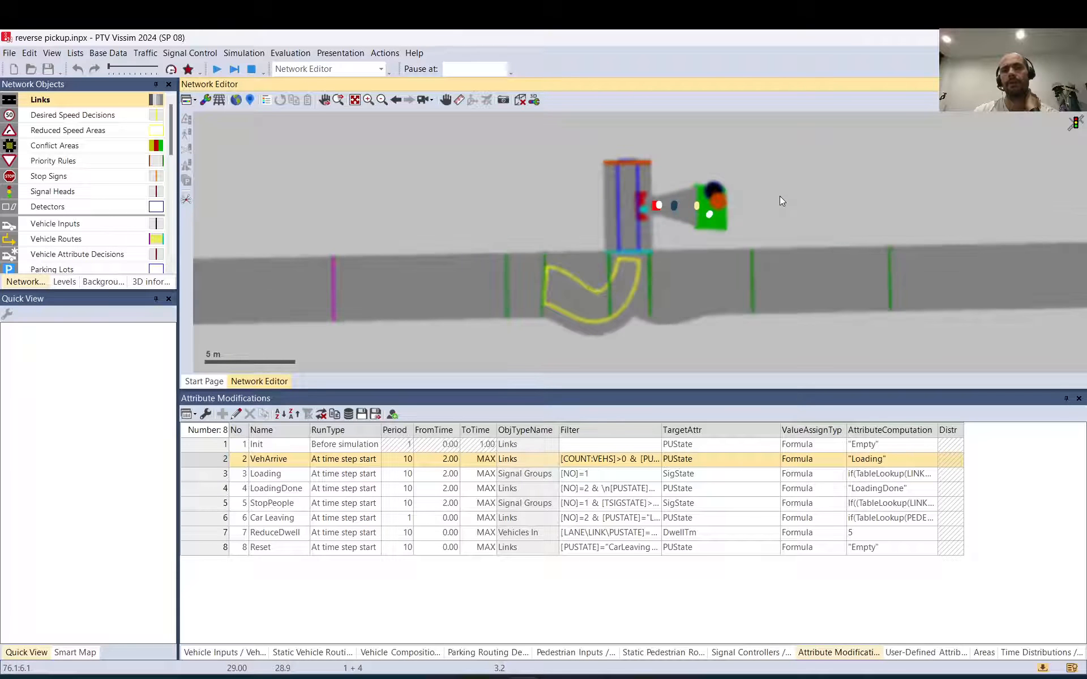
{"action": "left_click", "coordinate": [252, 69]}
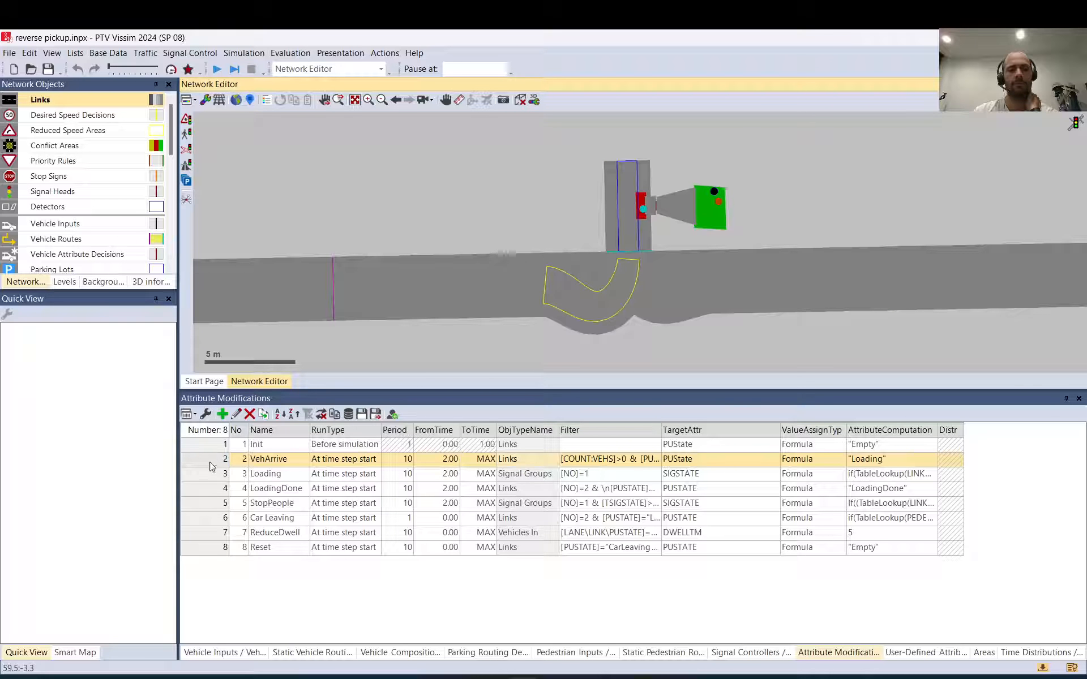
- Reopen the VehArrive attribute modification and highlight the [COUNT:VEHS]>0 and [PUSTATE]="Empty" conditions in its object filter
{"action": "double_click", "coordinate": [237, 461]}
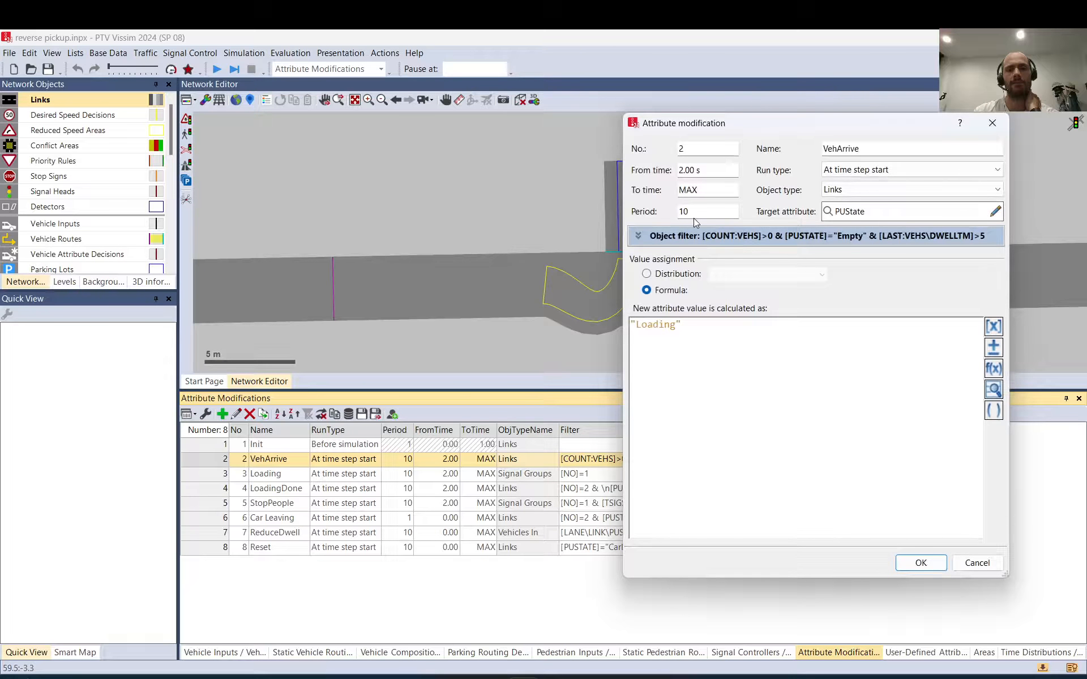
{"action": "left_click", "coordinate": [638, 235]}
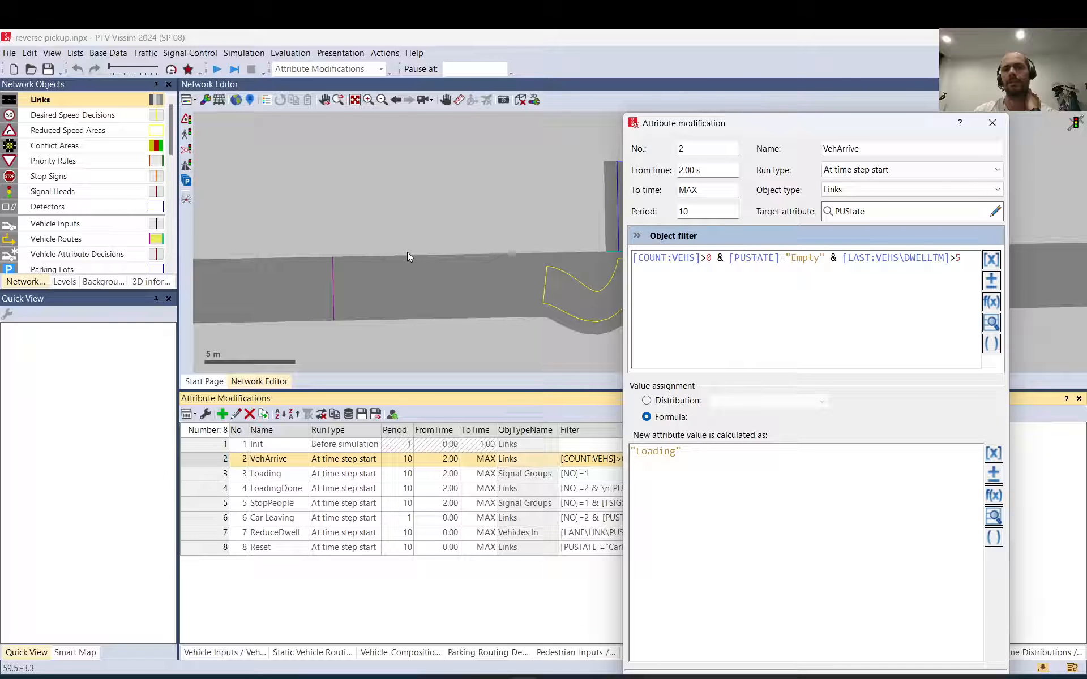
{"action": "left_click_drag", "start_coordinate": [724, 128], "coordinate": [795, 107]}
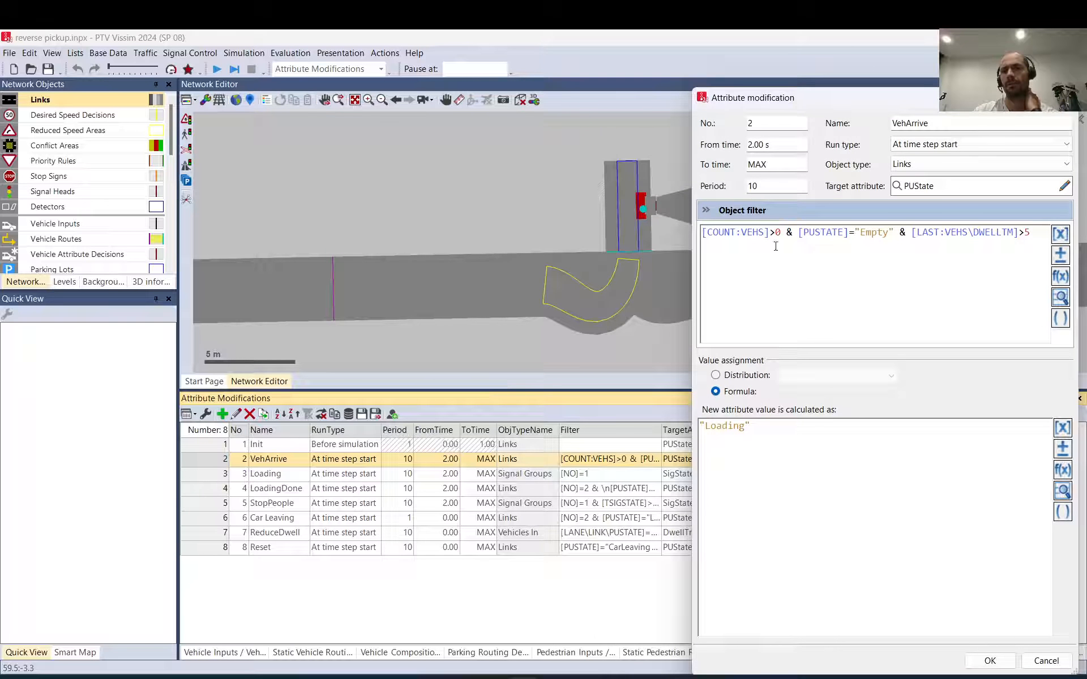
{"action": "left_click_drag", "start_coordinate": [779, 232], "coordinate": [693, 245]}
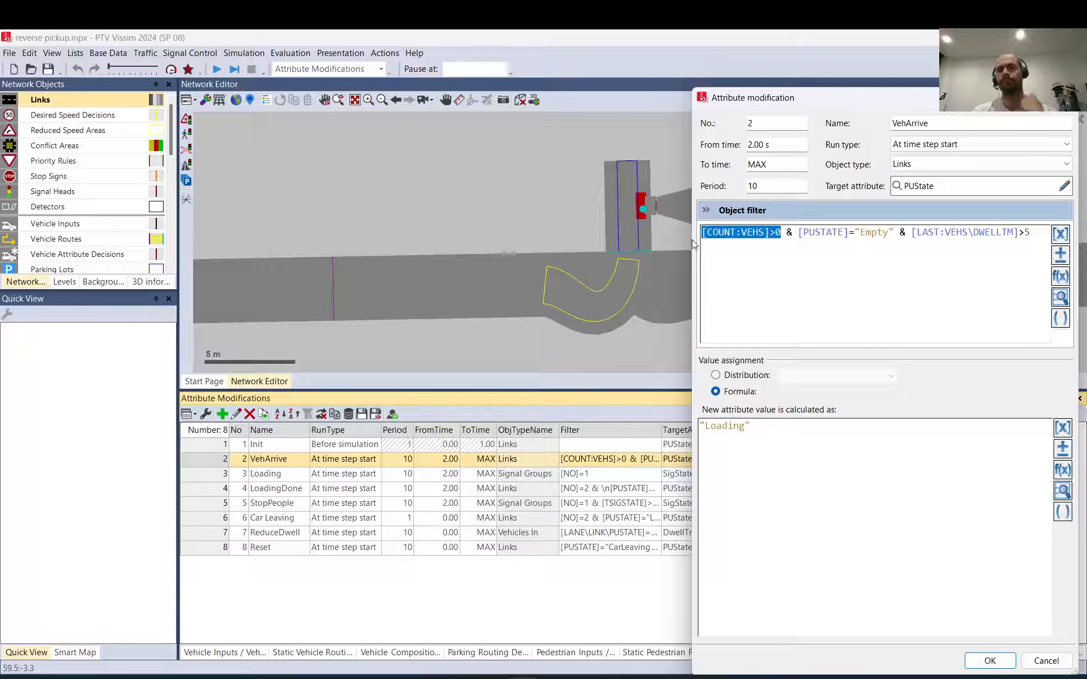
{"action": "left_click_drag", "start_coordinate": [798, 232], "coordinate": [889, 233]}
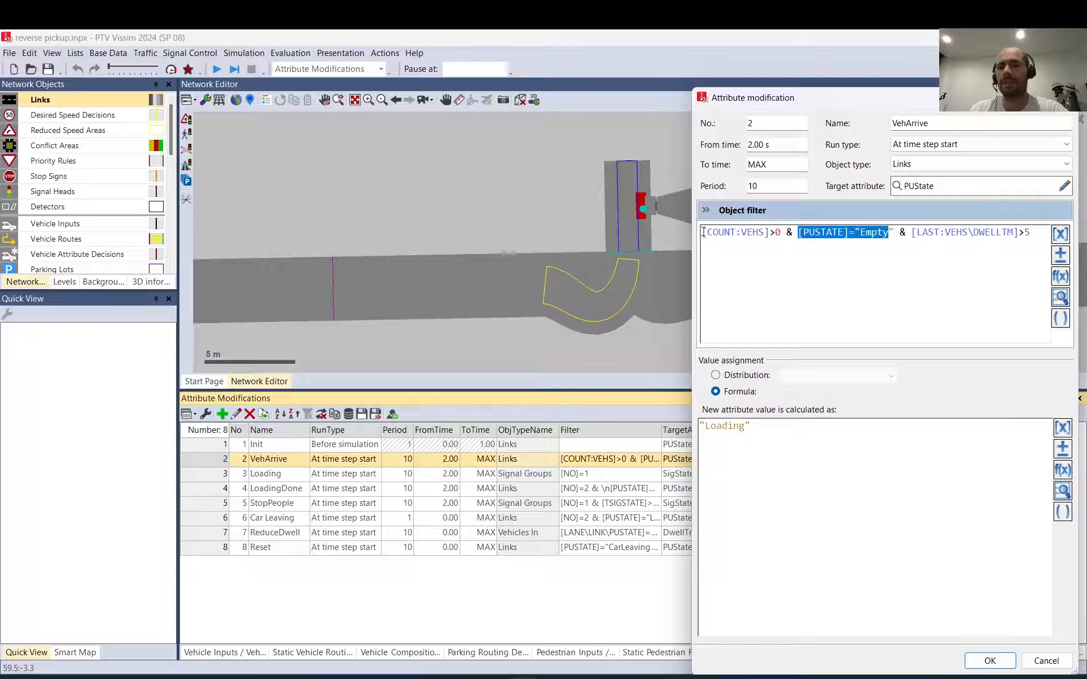
{"action": "left_click_drag", "start_coordinate": [702, 232], "coordinate": [899, 233]}
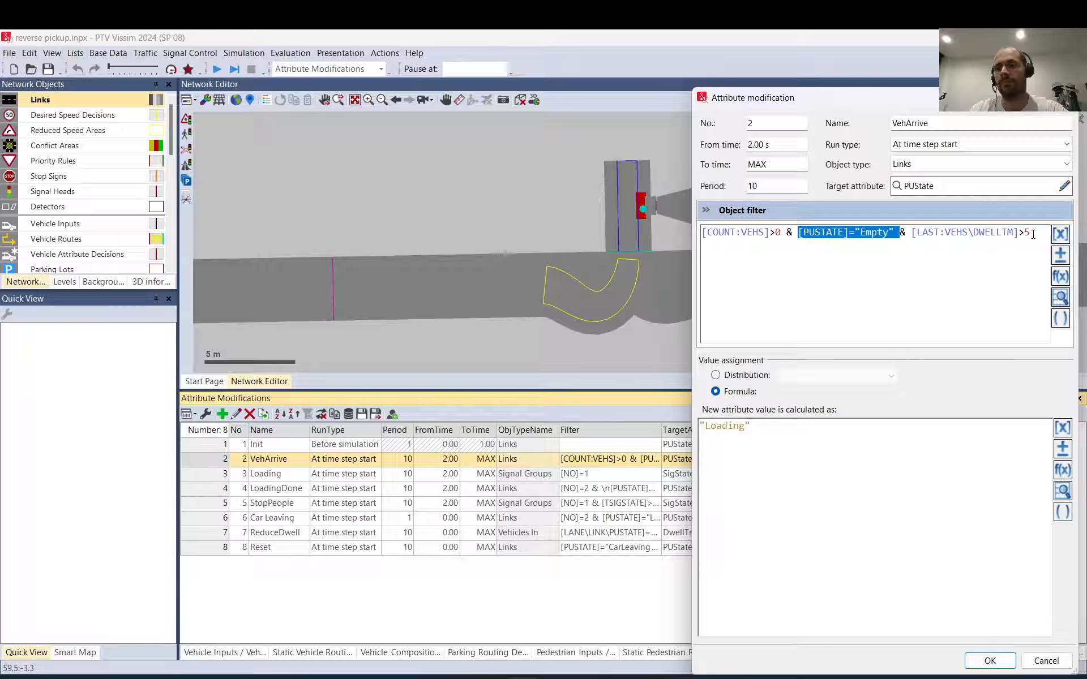
- Examine the [LAST:VEHS\DWELLTM]>5 condition in the VehArrive object filter and close the attribute modification without changes
{"action": "left_click_drag", "start_coordinate": [1033, 233], "coordinate": [913, 233]}
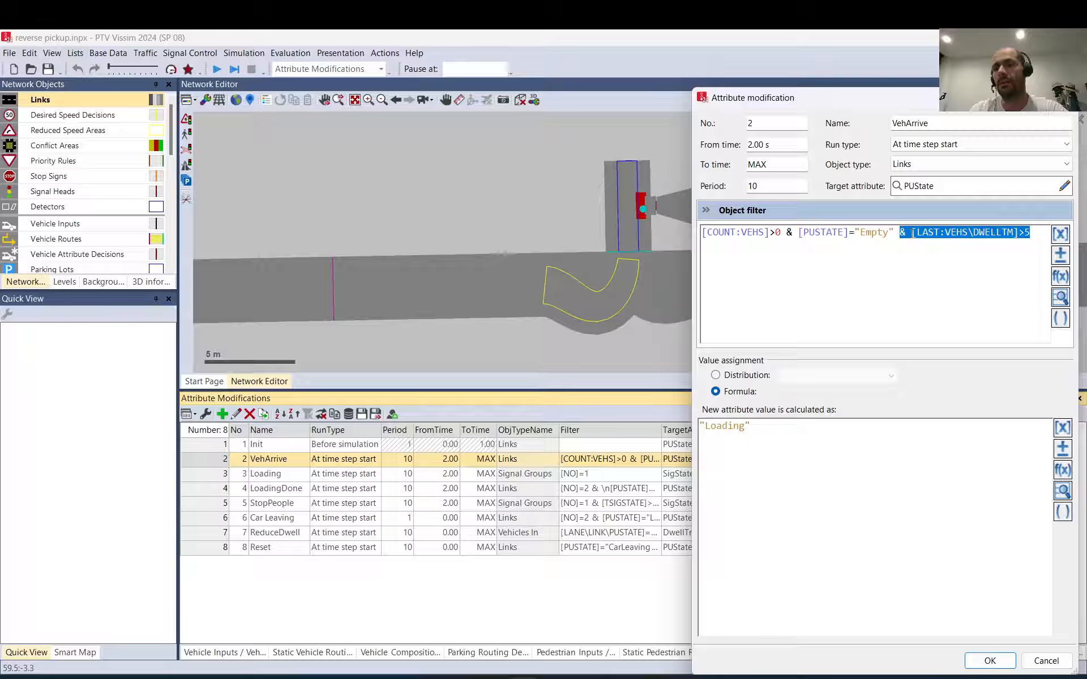
{"action": "left_click", "coordinate": [979, 232]}
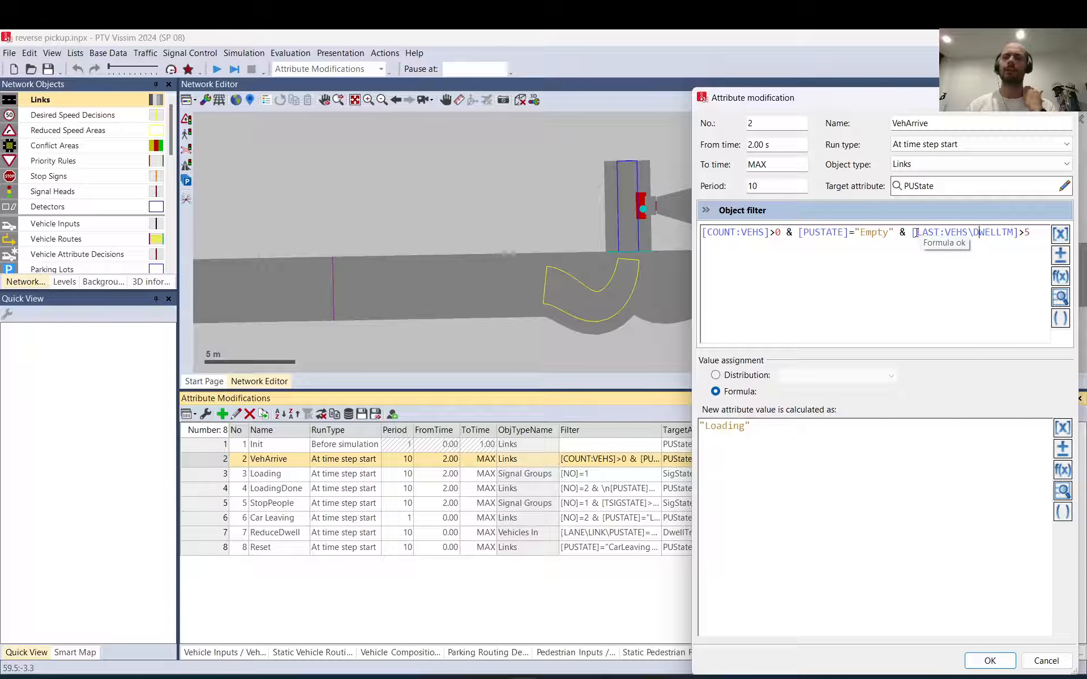
{"action": "left_click_drag", "start_coordinate": [915, 233], "coordinate": [976, 235]}
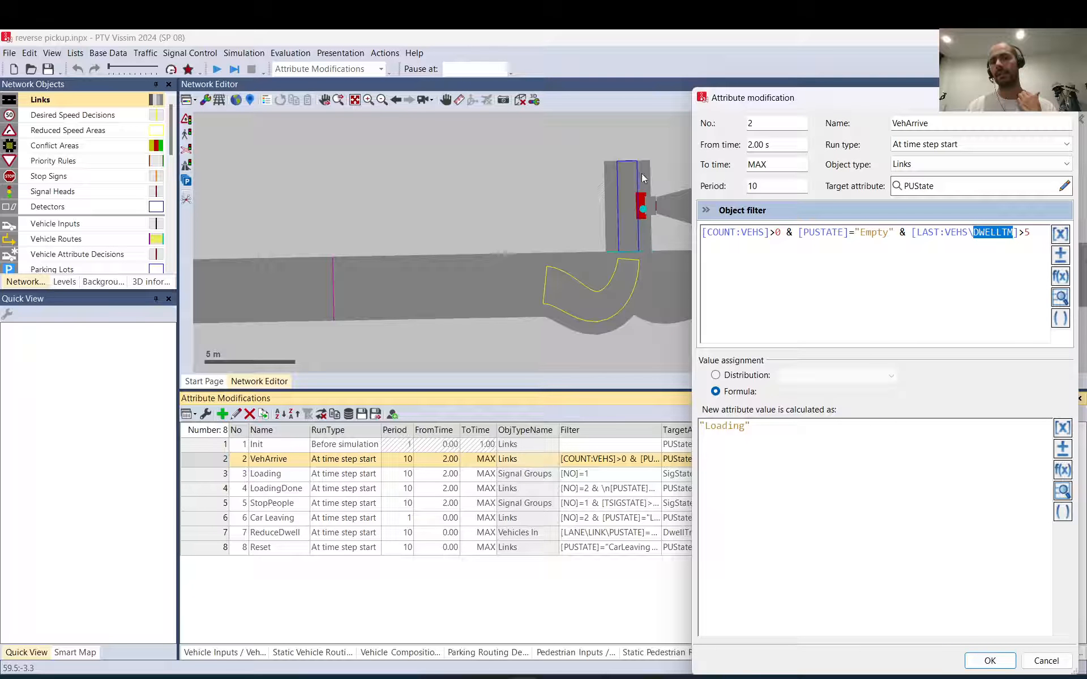
{"action": "left_click_drag", "start_coordinate": [1013, 233], "coordinate": [1027, 233]}
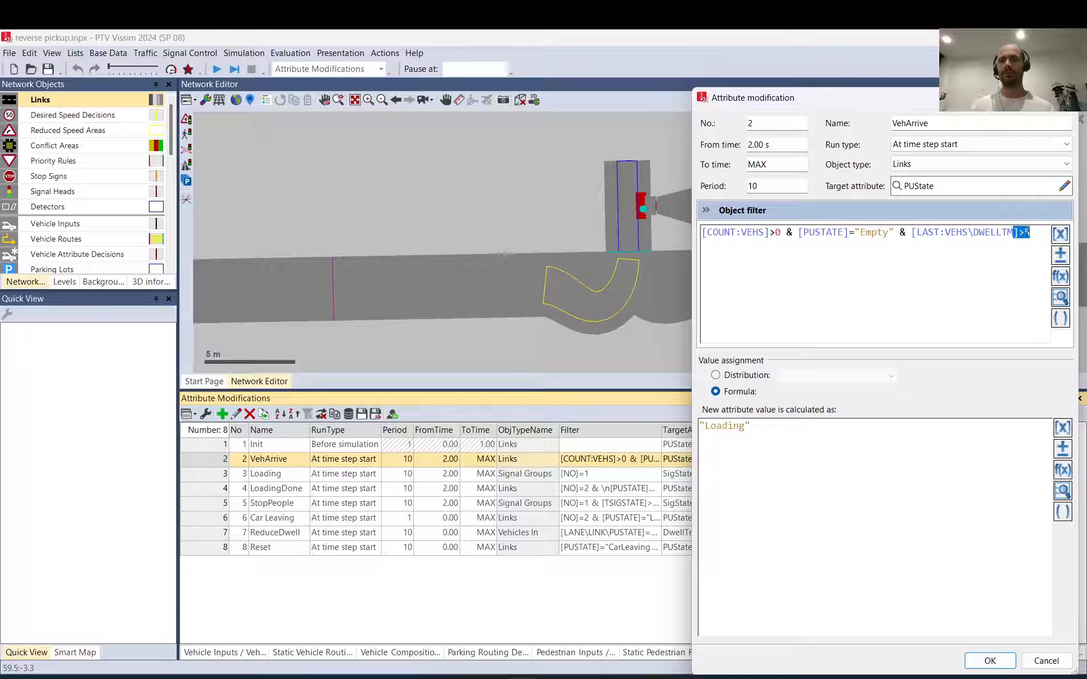
{"action": "left_click_drag", "start_coordinate": [1031, 232], "coordinate": [912, 233]}
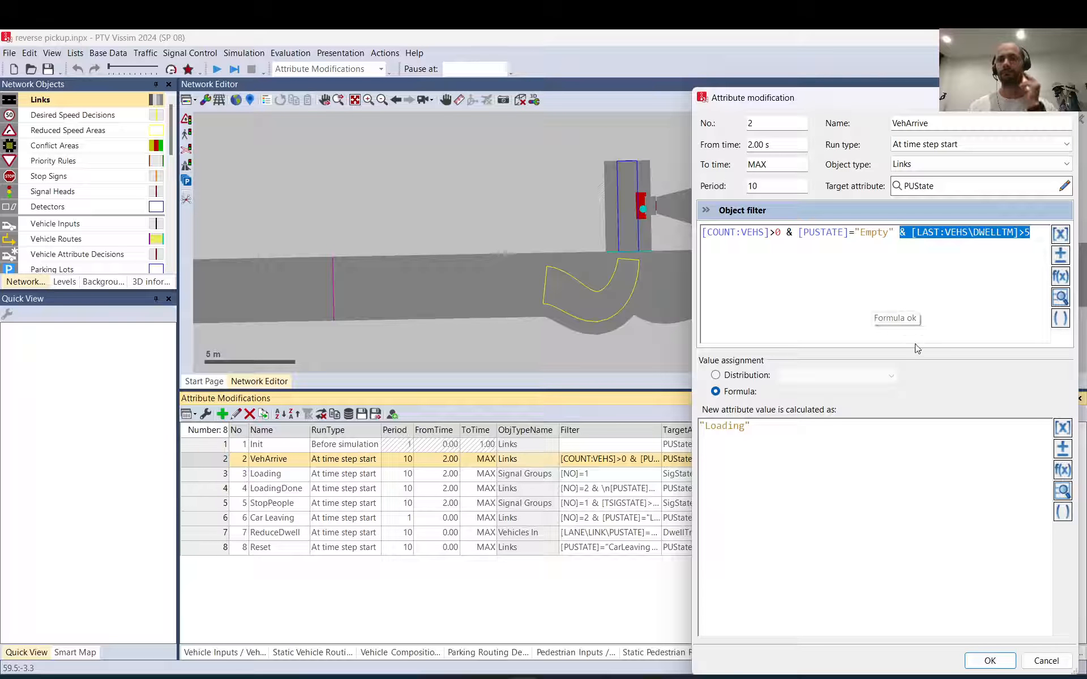
{"action": "left_click", "coordinate": [927, 232]}
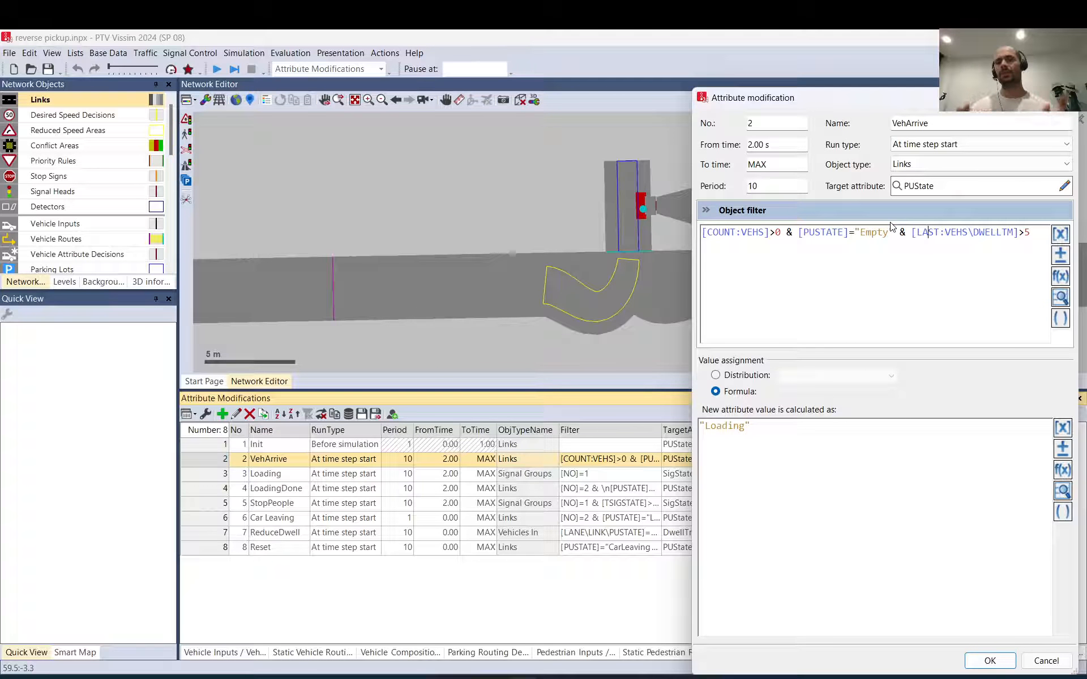
{"action": "left_click_drag", "start_coordinate": [901, 232], "coordinate": [1040, 233]}
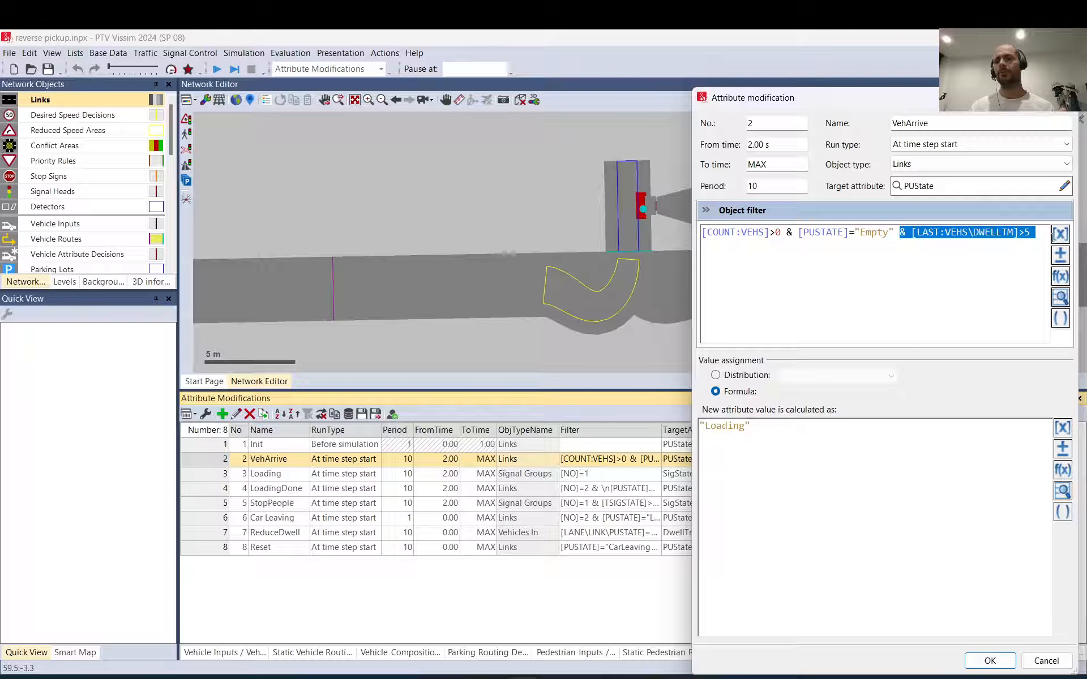
{"action": "left_click", "coordinate": [1033, 232]}
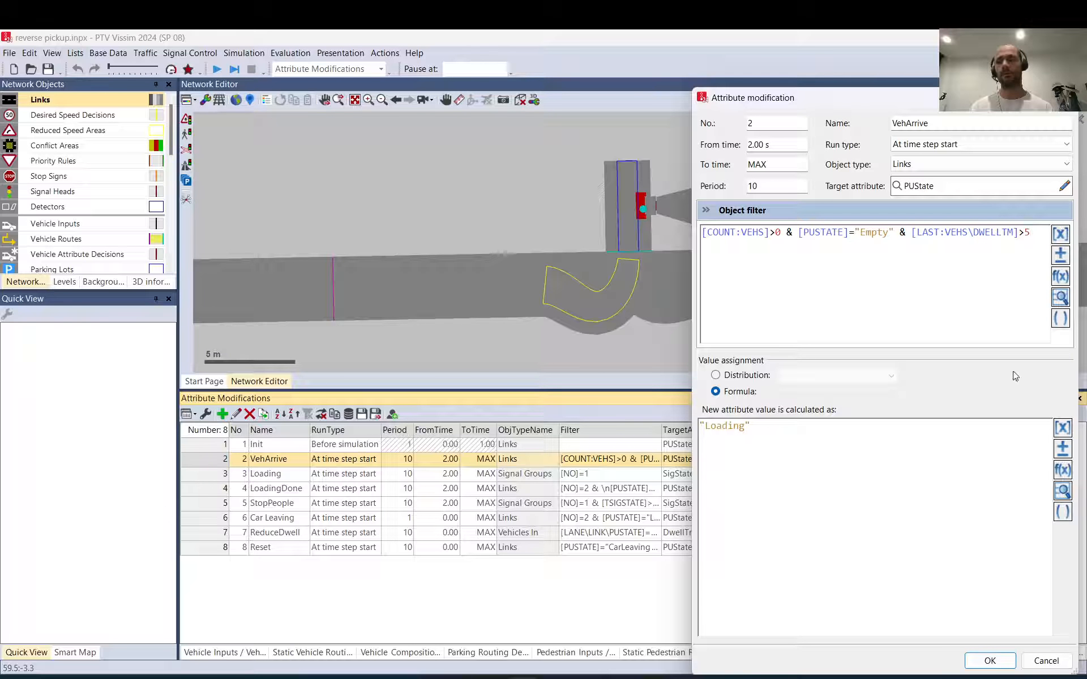
{"action": "left_click", "coordinate": [1045, 661]}
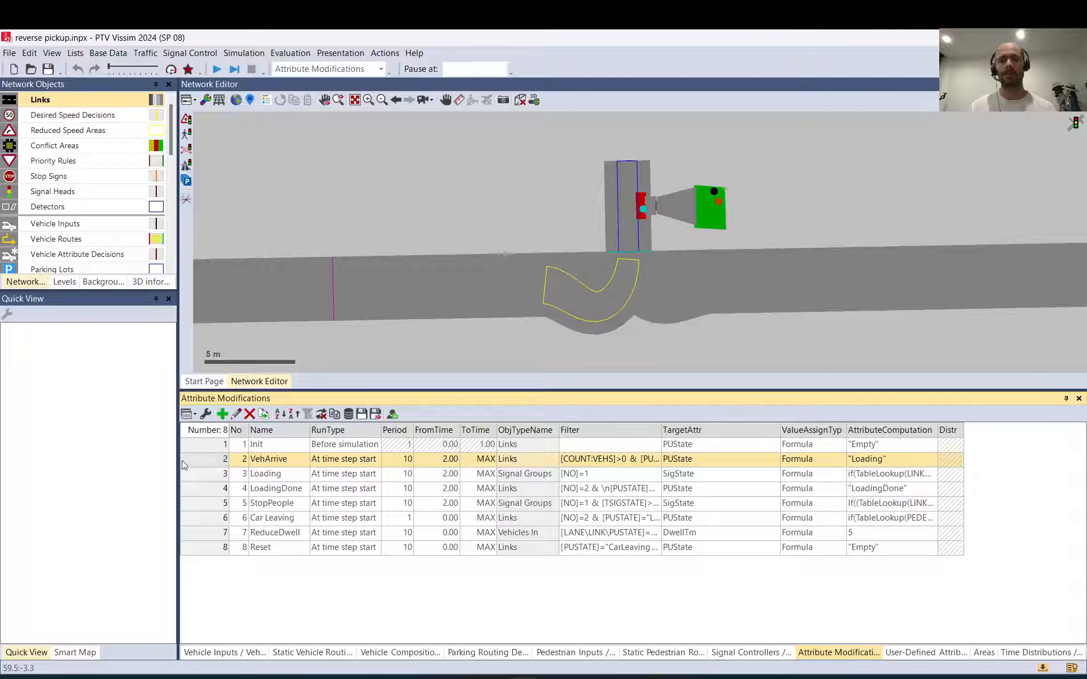
- Open the Loading attribute modification, expand its object filter, and highlight the full formula and its TableLookup expression
{"action": "double_click", "coordinate": [203, 474]}
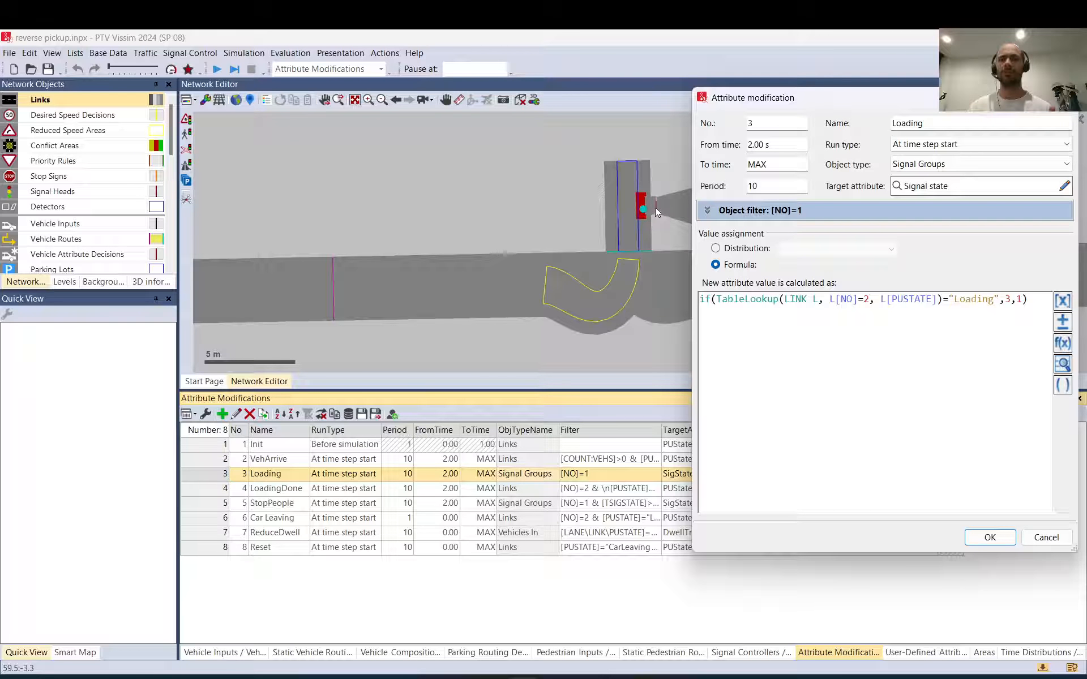
{"action": "left_click", "coordinate": [714, 213]}
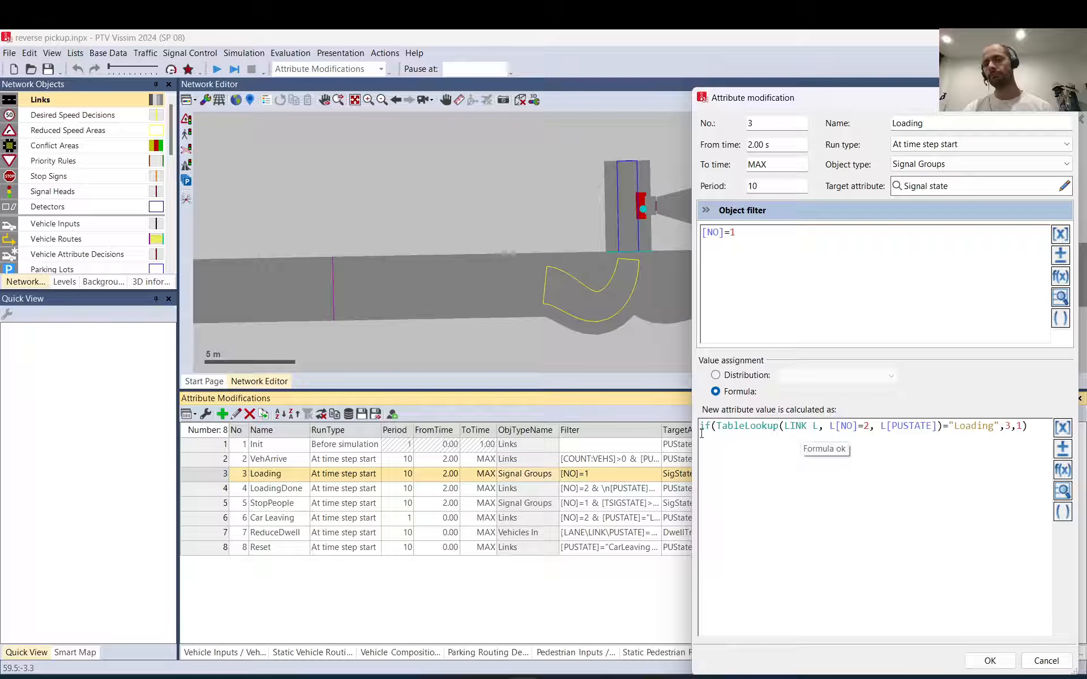
{"action": "left_click_drag", "start_coordinate": [702, 430], "coordinate": [1028, 427]}
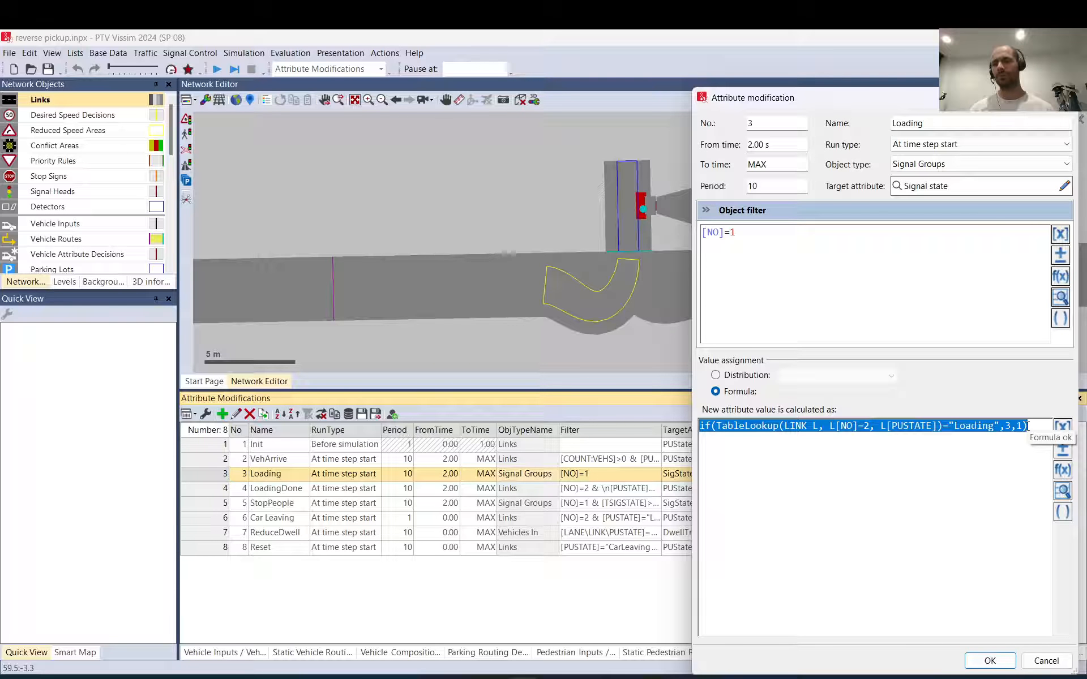
{"action": "left_click", "coordinate": [1027, 426]}
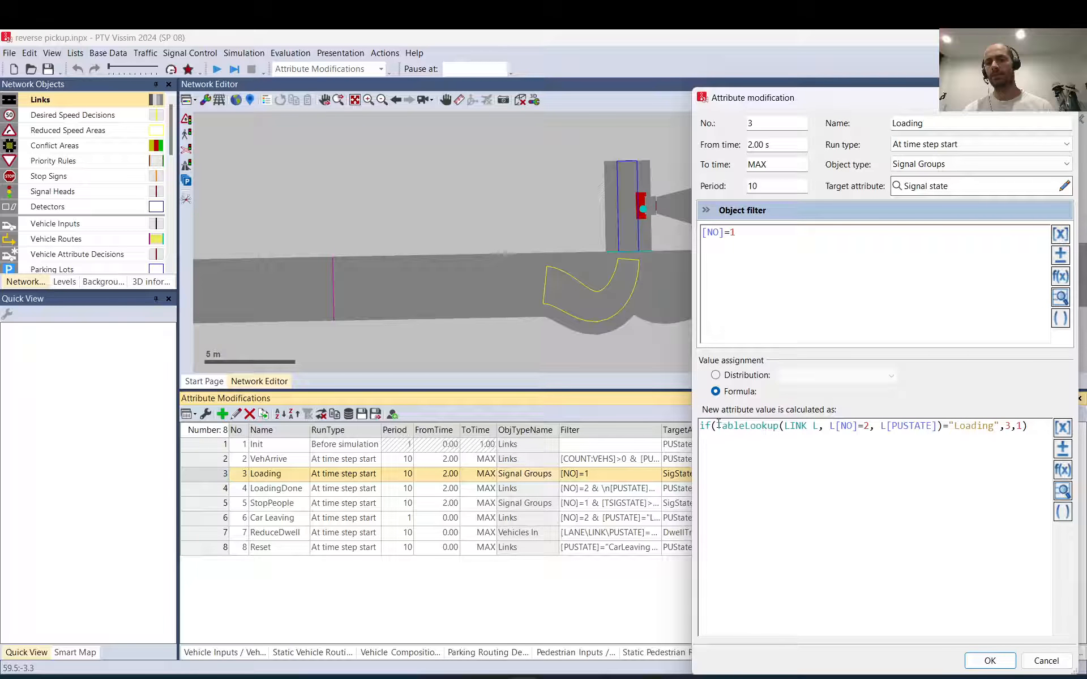
{"action": "left_click_drag", "start_coordinate": [715, 426], "coordinate": [941, 430]}
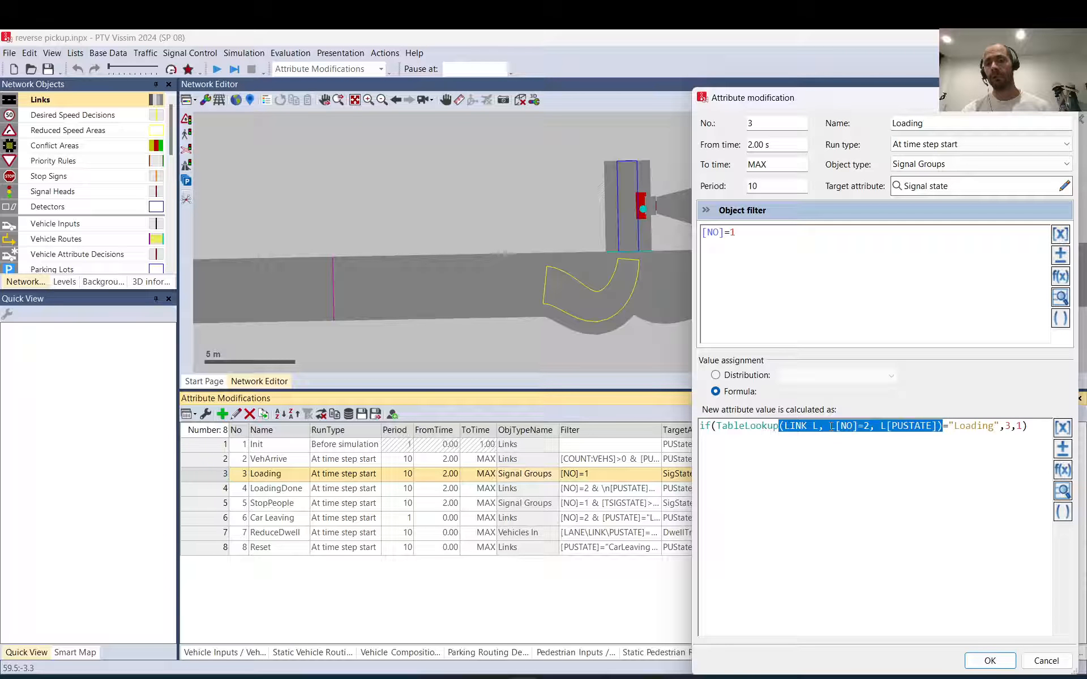
{"action": "left_click", "coordinate": [881, 427]}
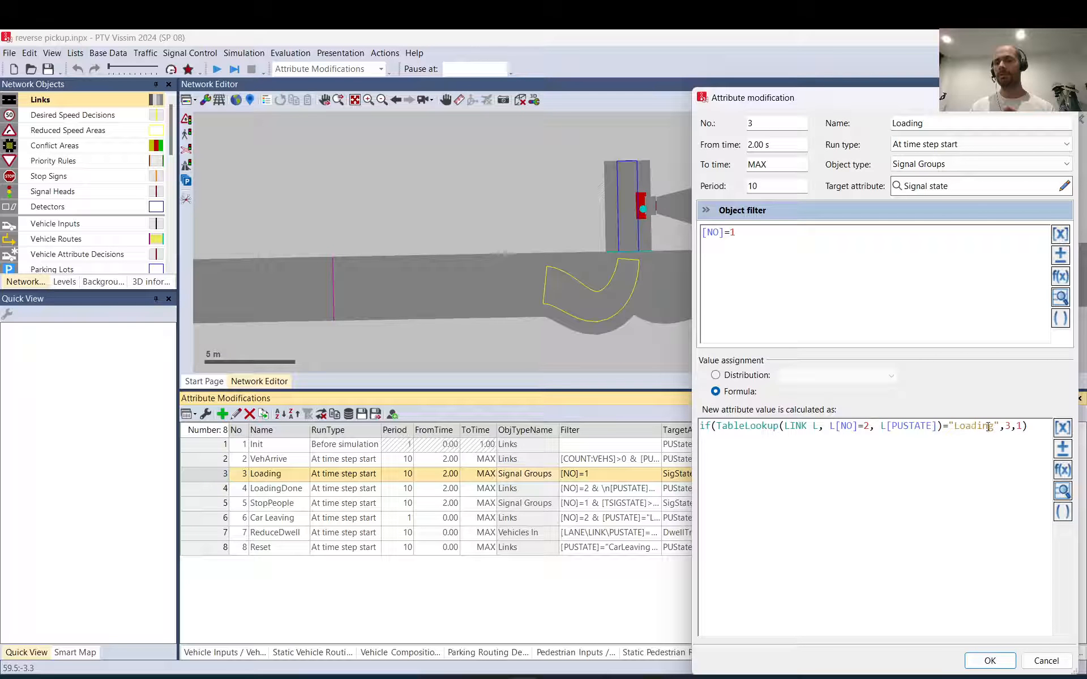
- Highlight the L[PUSTATE]="Loading" comparison within the Loading formula
{"action": "left_click_drag", "start_coordinate": [1000, 427], "coordinate": [885, 429]}
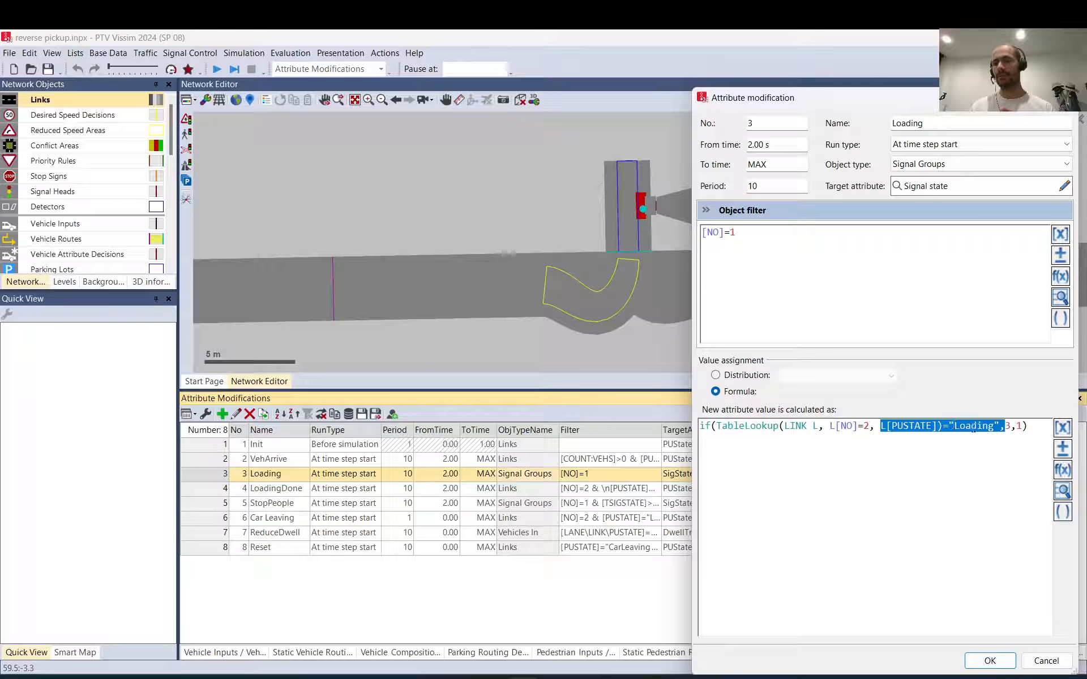
{"action": "left_click", "coordinate": [1001, 427]}
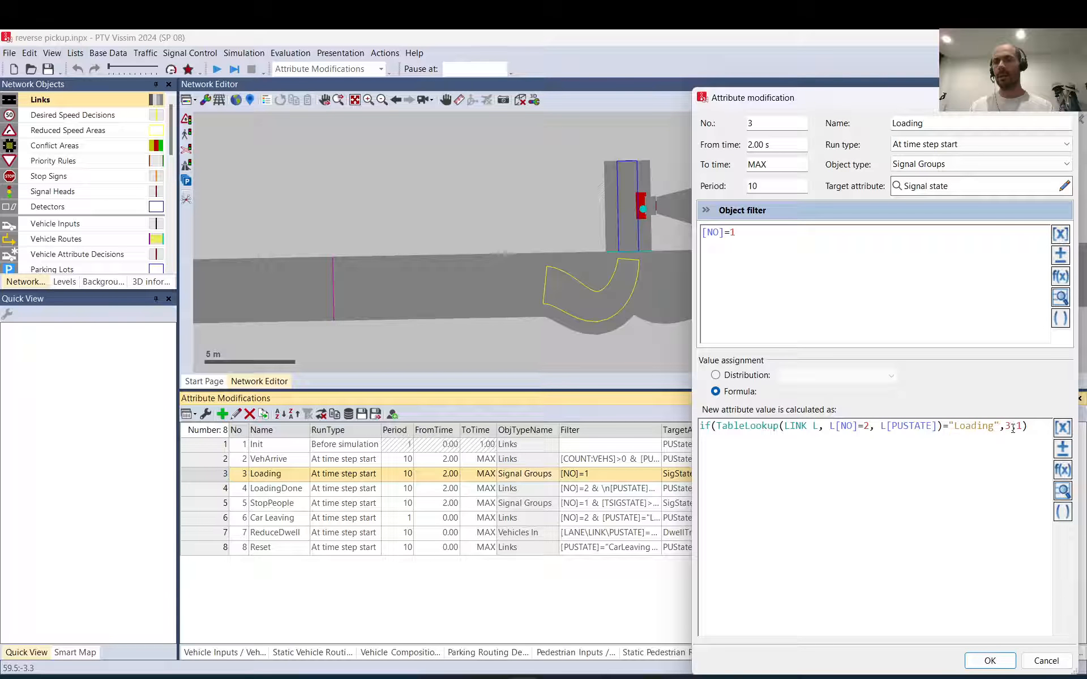
{"action": "left_click_drag", "start_coordinate": [1003, 427], "coordinate": [758, 433]}
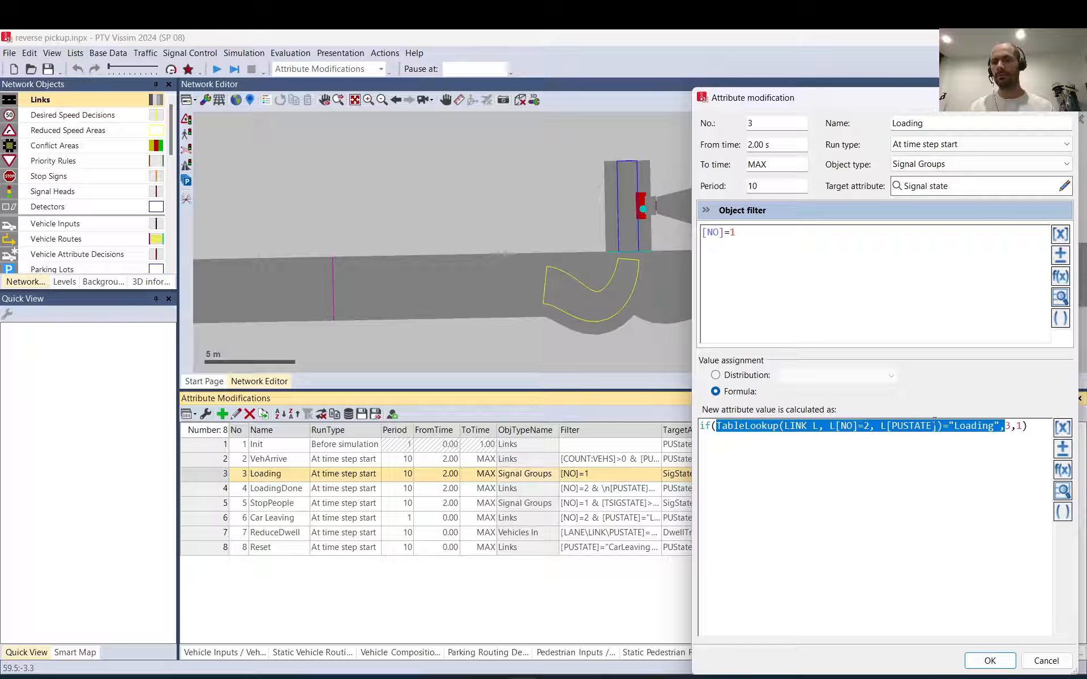
{"action": "left_click", "coordinate": [957, 429]}
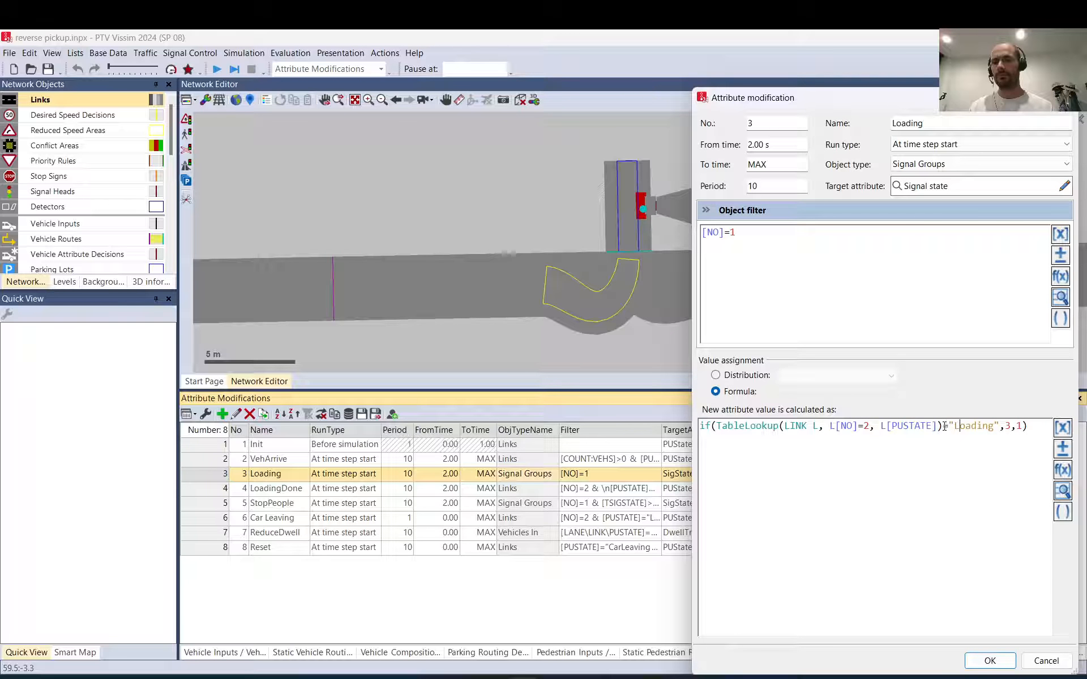
{"action": "mouse_move", "coordinate": [944, 426]}
{"action": "left_mouse_down"}
{"action": "mouse_move", "coordinate": [837, 429]}
{"action": "mouse_move", "coordinate": [926, 430]}
{"action": "left_mouse_up"}
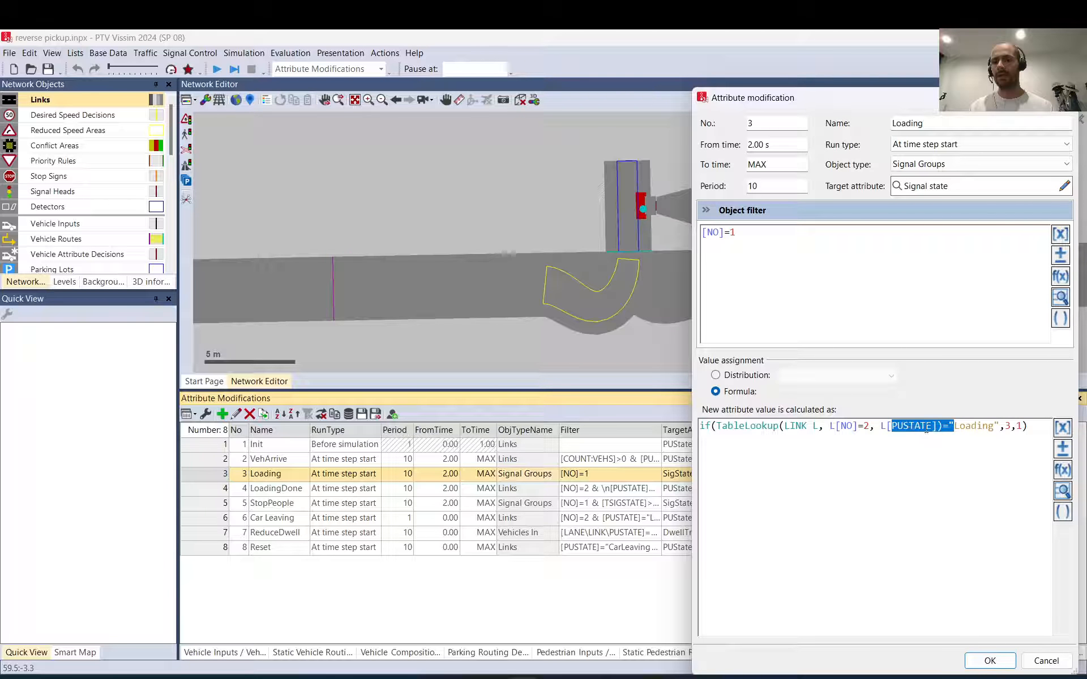
{"action": "left_click", "coordinate": [927, 429]}
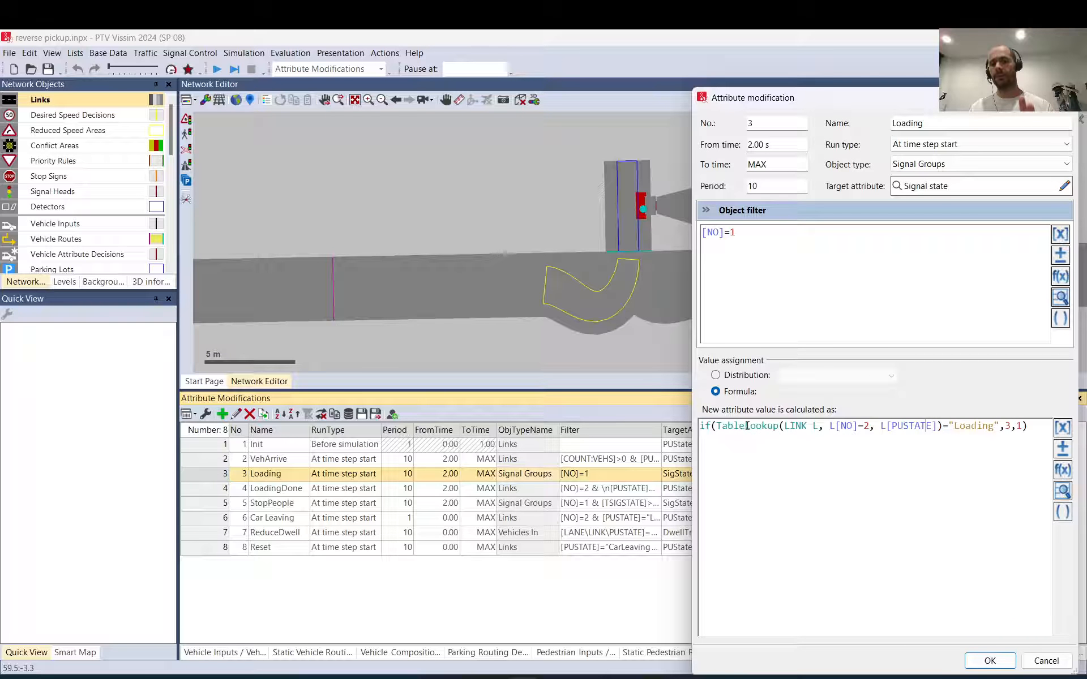
- Highlight the TableLookup arguments LINK L, L[NO]=2 and L[PUSTATE] one by one, along with the compared value "Loading"
{"action": "left_click_drag", "start_coordinate": [786, 425], "coordinate": [828, 428]}
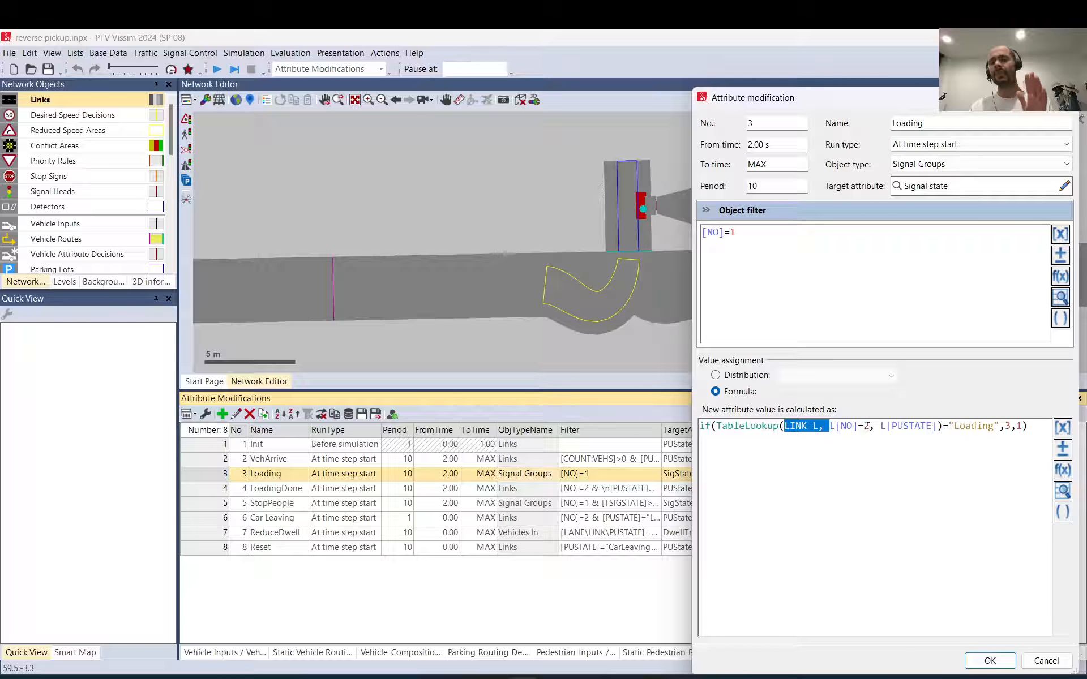
{"action": "left_click_drag", "start_coordinate": [870, 425], "coordinate": [830, 428]}
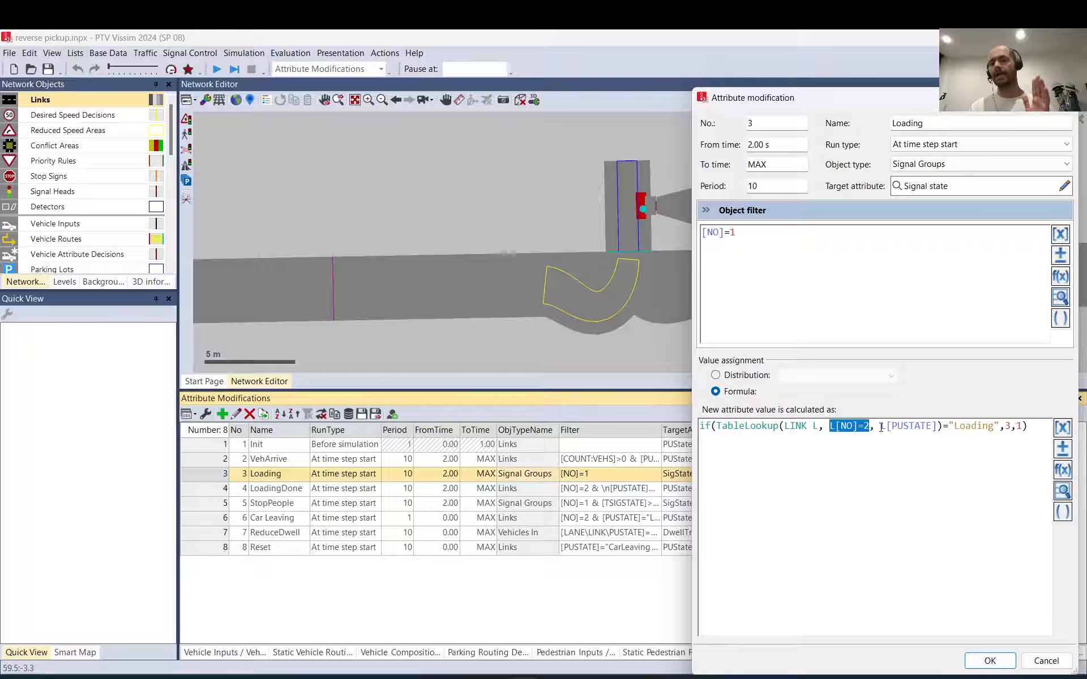
{"action": "left_click_drag", "start_coordinate": [881, 426], "coordinate": [931, 427]}
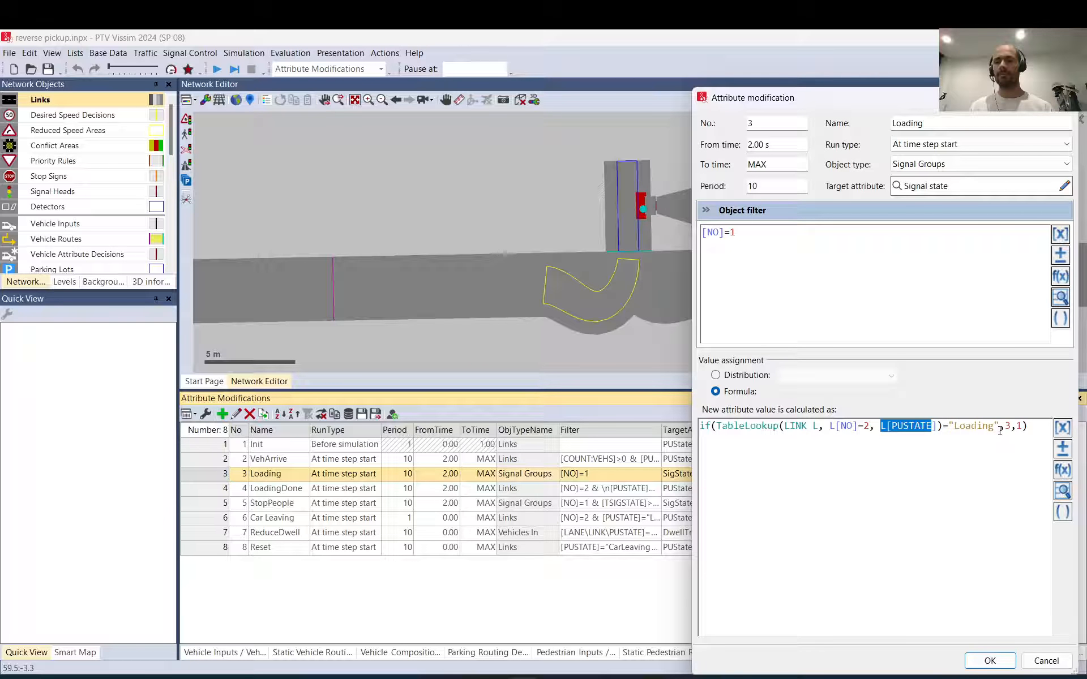
{"action": "left_click_drag", "start_coordinate": [1002, 427], "coordinate": [944, 430]}
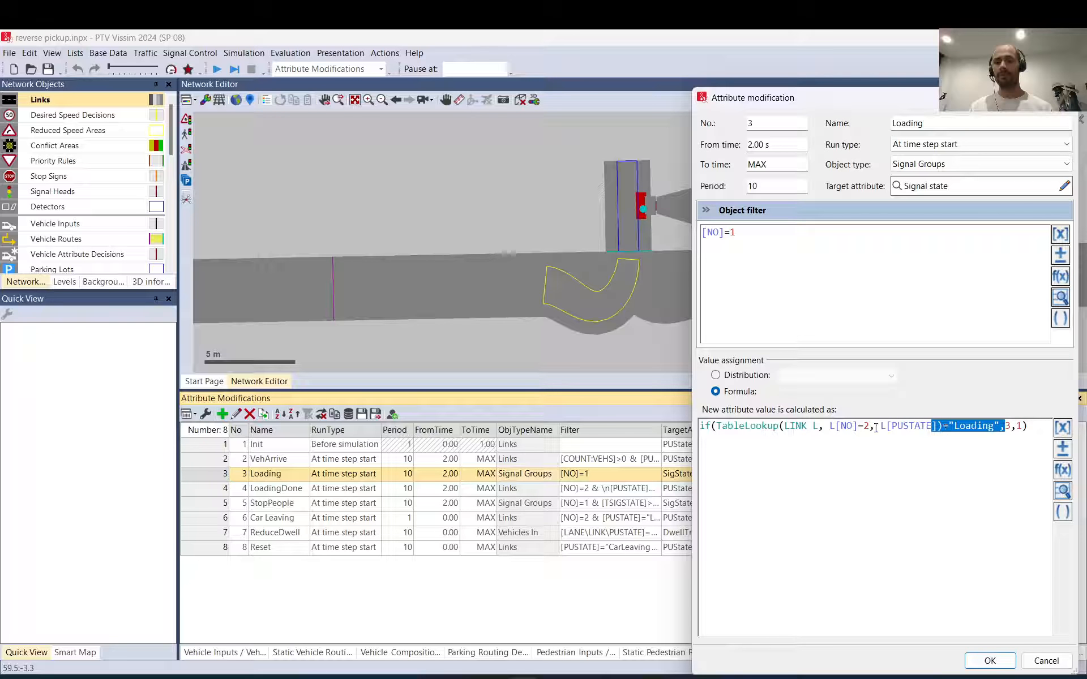
- Highlight the TableLookup expression, its comparison with "Loading", and the complete if condition
{"action": "left_click", "coordinate": [718, 426]}
{"action": "left_click_drag", "start_coordinate": [720, 426], "coordinate": [948, 426]}
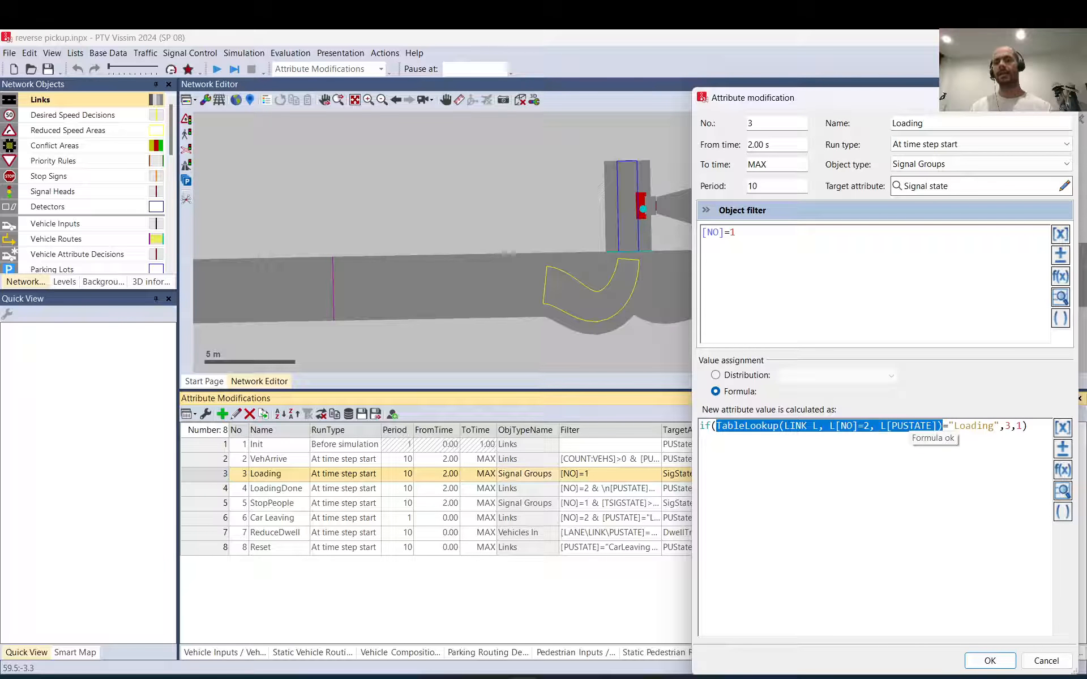
{"action": "left_click_drag", "start_coordinate": [1004, 426], "coordinate": [932, 426]}
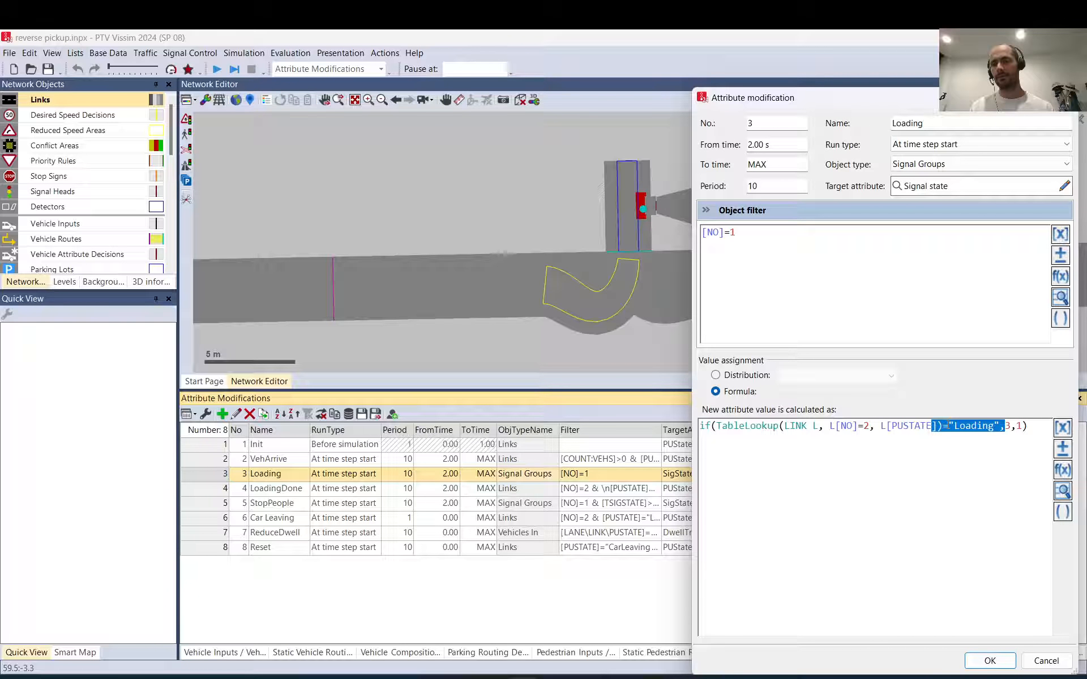
{"action": "left_click_drag", "start_coordinate": [717, 425], "coordinate": [999, 428]}
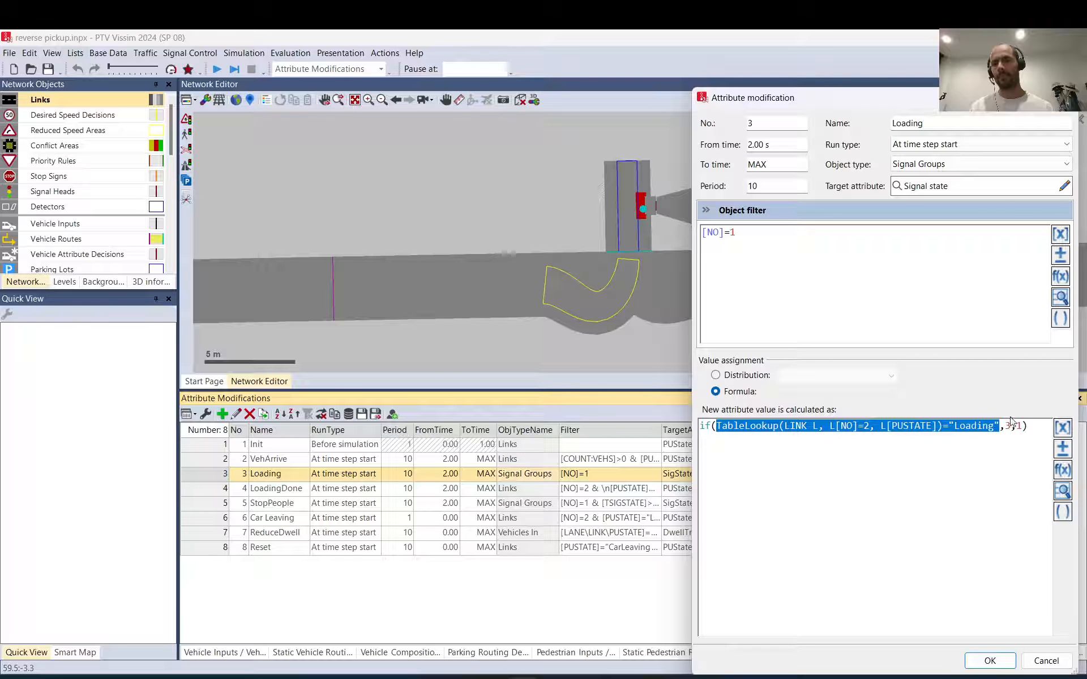
- Highlight the result values 3 and 1 at the end of the Loading formula
{"action": "left_click_drag", "start_coordinate": [1011, 425], "coordinate": [995, 426]}
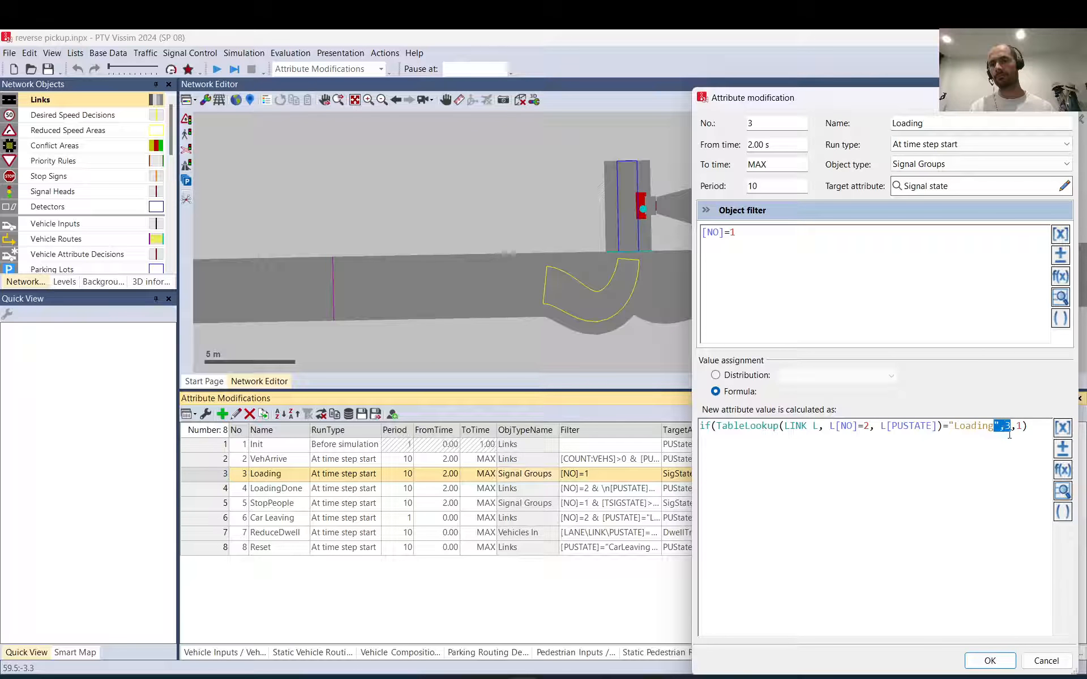
{"action": "left_click", "coordinate": [1012, 428]}
{"action": "double_click", "coordinate": [1021, 427]}
{"action": "left_click", "coordinate": [1020, 428]}
{"action": "double_click", "coordinate": [1018, 429]}
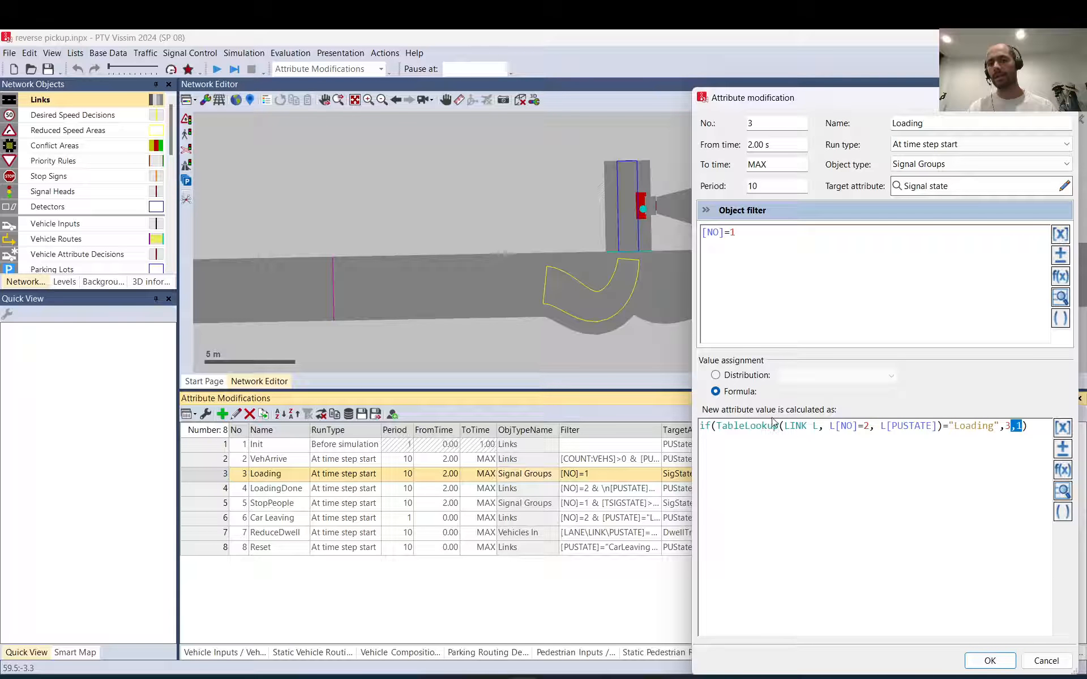
- Try renaming the TableLookup variable L to Lololo in the LINK declaration and the [NO]=2 condition
{"action": "left_click_drag", "start_coordinate": [784, 426], "coordinate": [818, 432]}
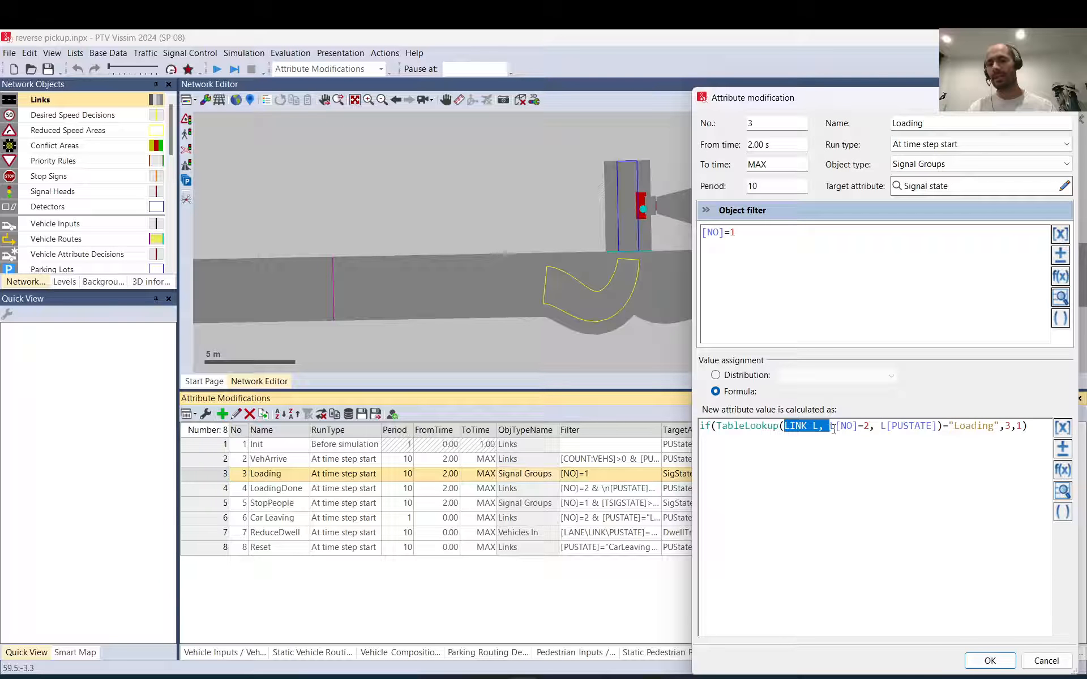
{"action": "left_click", "coordinate": [835, 429]}
{"action": "left_click_drag", "start_coordinate": [835, 429], "coordinate": [813, 431]}
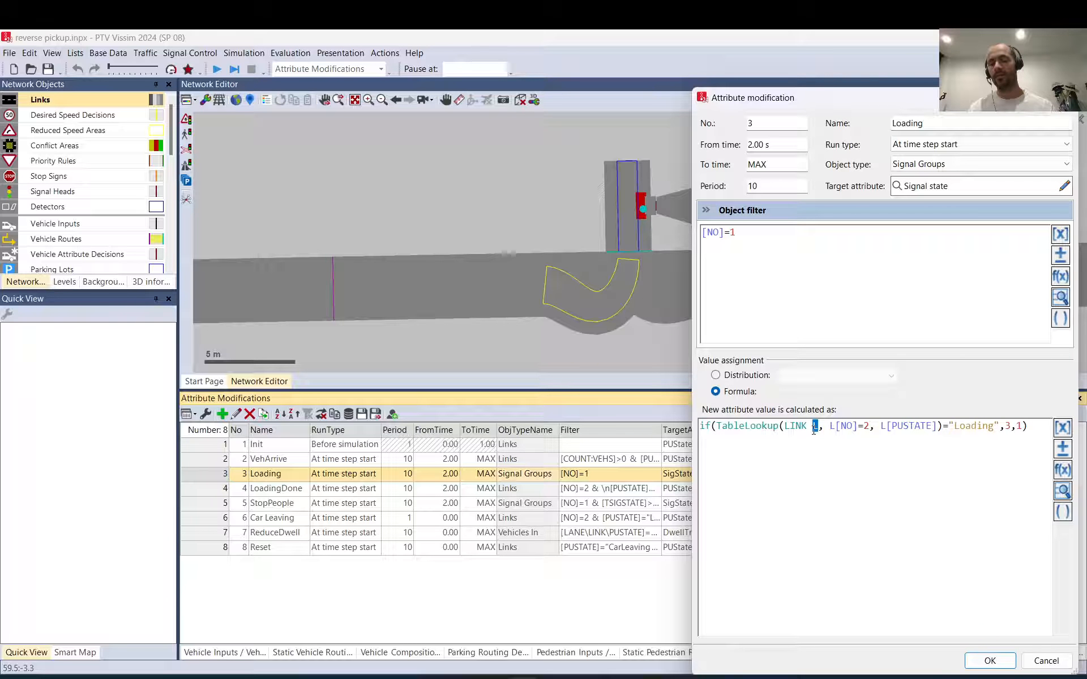
{"action": "left_click", "coordinate": [814, 431]}
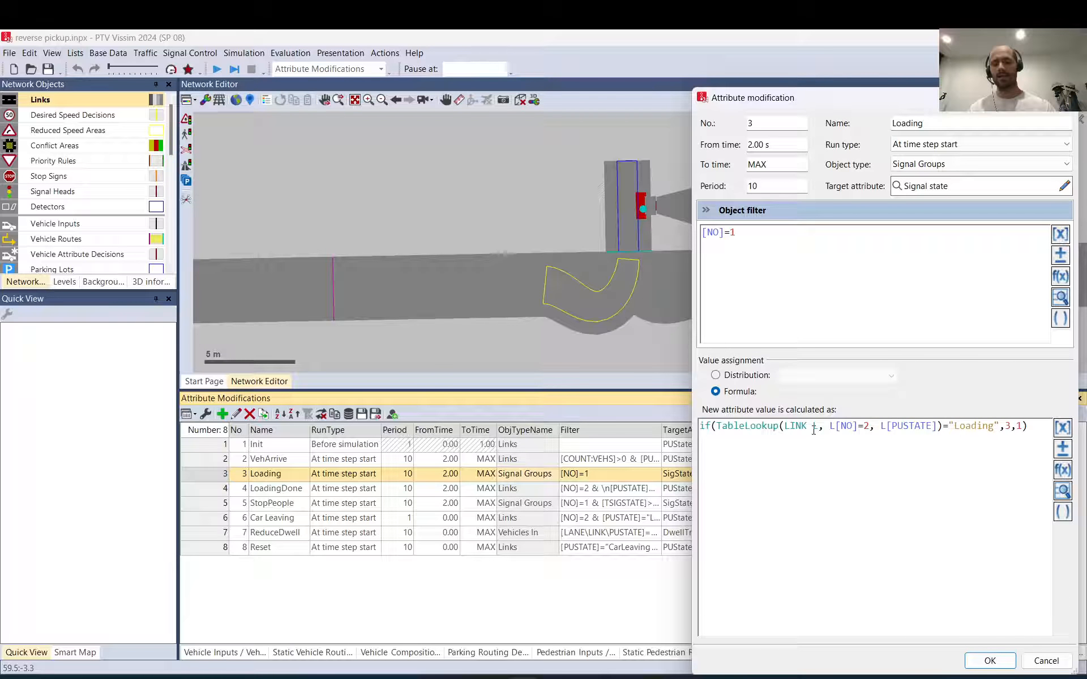
{"action": "type", "text": "ololo"}
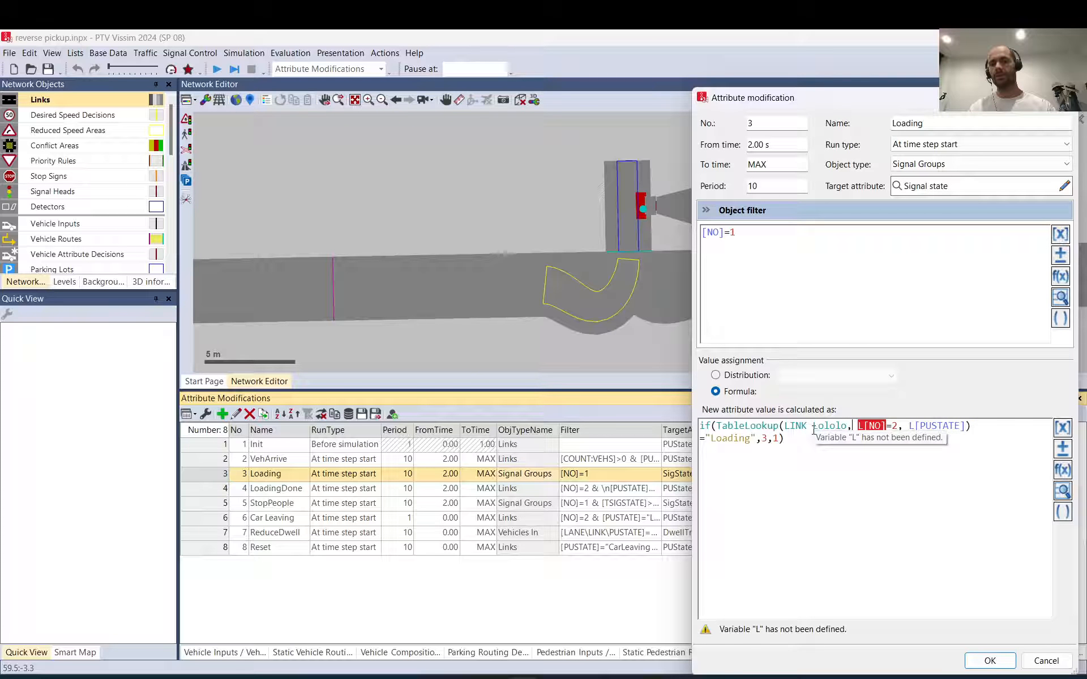
{"action": "key", "text": "Right"}
{"action": "key", "text": "Right"}
{"action": "key", "text": "Right"}
{"action": "type", "text": "ololo"}
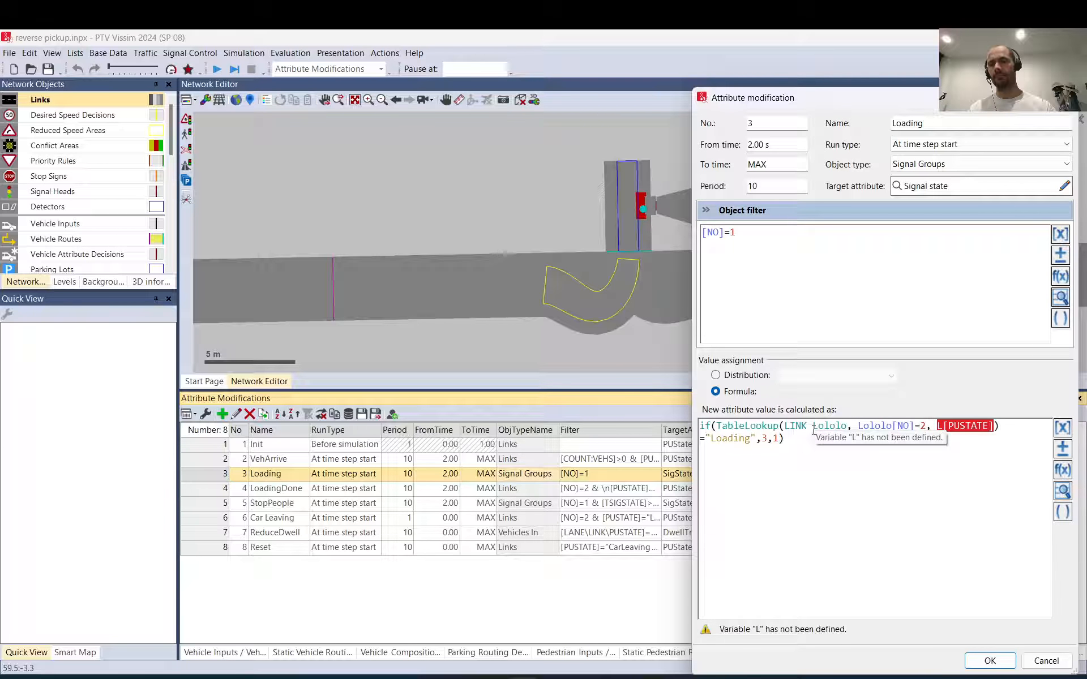
{"action": "key", "text": "Right"}
{"action": "key", "text": "Right"}
{"action": "key", "text": "Right"}
{"action": "key", "text": "Right"}
{"action": "key", "text": "Right"}
{"action": "key", "text": "Right"}
{"action": "key", "text": "Right"}
{"action": "key", "text": "Right"}
{"action": "key", "text": "Right"}
{"action": "type", "text": "ololo"}
- Restore the variable name L in the TableLookup's LINK declaration and [NO]=2 condition
{"action": "key", "text": "BackSpace"}
{"action": "key", "text": "BackSpace"}
{"action": "key", "text": "BackSpace"}
{"action": "key", "text": "BackSpace"}
{"action": "key", "text": "BackSpace"}
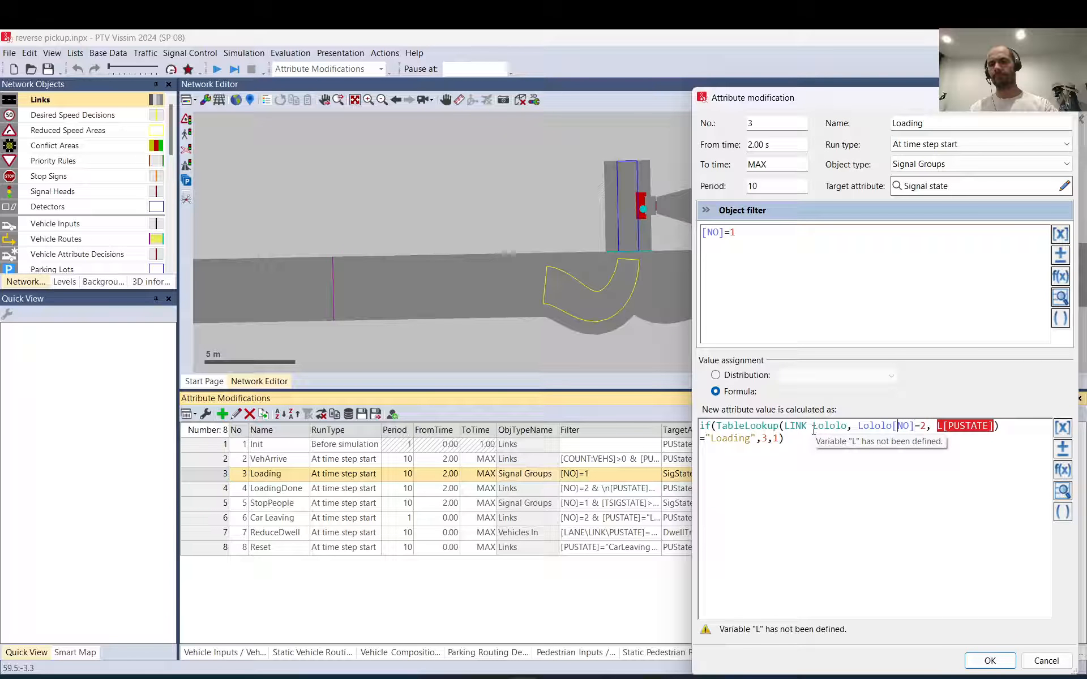
{"action": "key", "text": "Left"}
{"action": "key", "text": "Left"}
{"action": "key", "text": "Left"}
{"action": "key", "text": "Left"}
{"action": "key", "text": "Left"}
{"action": "key", "text": "Left"}
{"action": "key", "text": "Left"}
{"action": "key", "text": "Left"}
{"action": "key", "text": "Left"}
{"action": "key", "text": "BackSpace"}
{"action": "key", "text": "BackSpace"}
{"action": "key", "text": "BackSpace"}
{"action": "key", "text": "BackSpace"}
{"action": "key", "text": "BackSpace"}
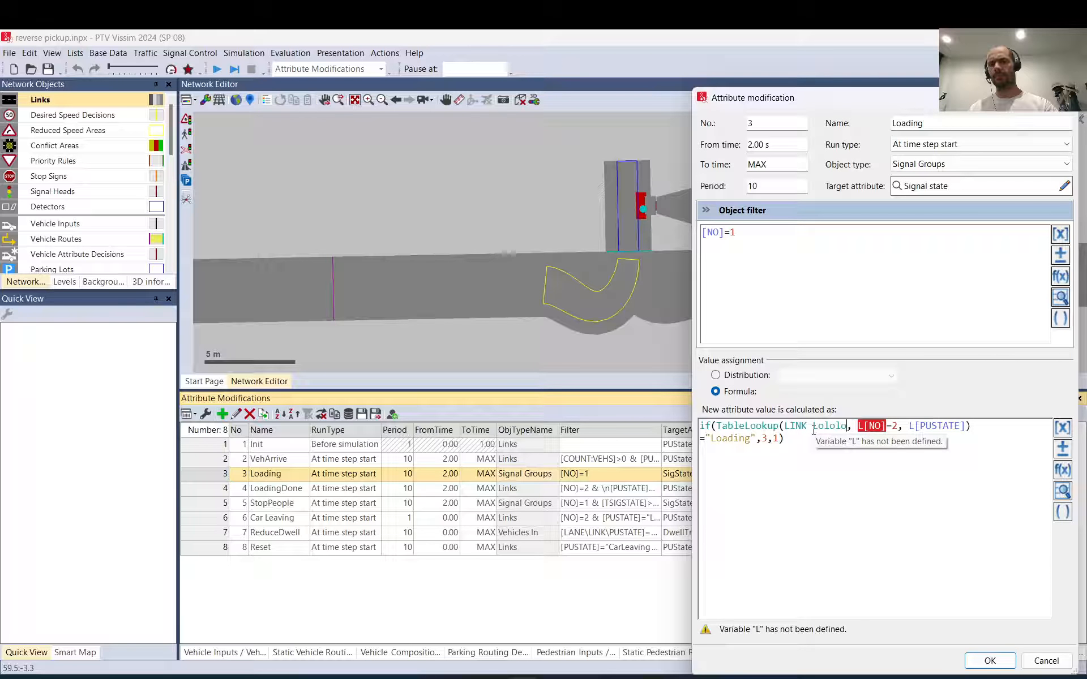
{"action": "key", "text": "BackSpace"}
{"action": "key", "text": "BackSpace"}
{"action": "key", "text": "BackSpace"}
{"action": "key", "text": "BackSpace"}
{"action": "key", "text": "BackSpace"}
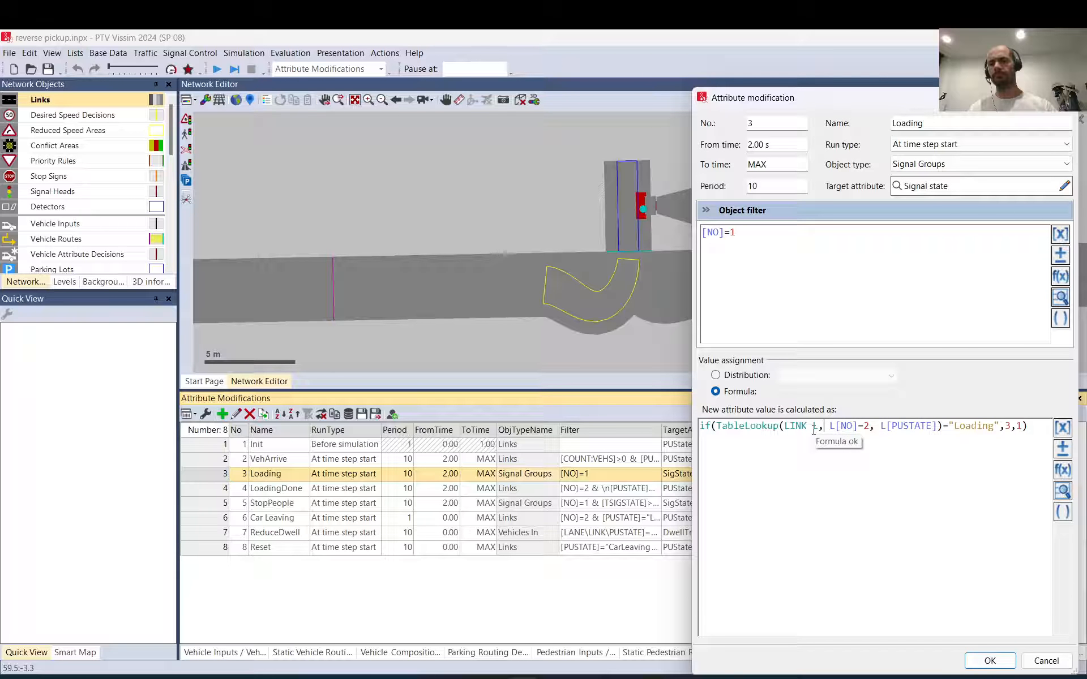
- Highlight the L[NO]=2 link condition in the TableLookup expression
{"action": "key", "text": "Right"}
{"action": "key", "text": "Right"}
{"action": "key", "text": "Right"}
{"action": "key", "text": "Right"}
{"action": "key", "text": "Right"}
{"action": "key", "text": "Left"}
{"action": "key", "text": "shift+Right"}
{"action": "key", "text": "shift+Right"}
{"action": "key", "text": "shift+Right"}
{"action": "key", "text": "shift+Right"}
{"action": "key", "text": "shift+Right"}
{"action": "key", "text": "shift+Right"}
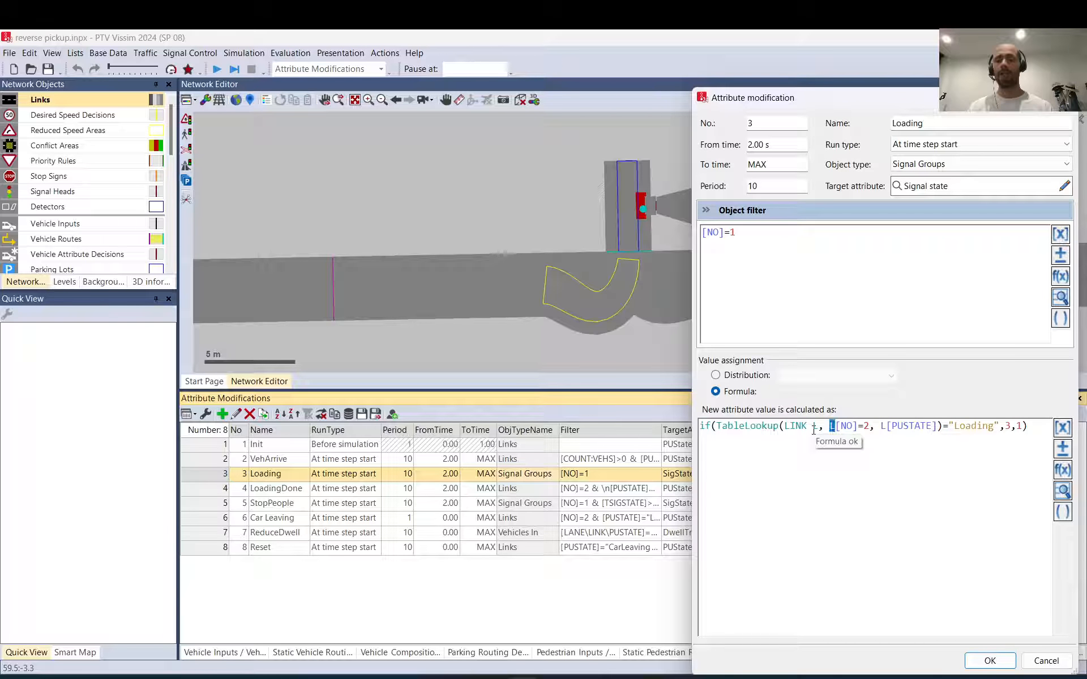
{"action": "key", "text": "shift+Right"}
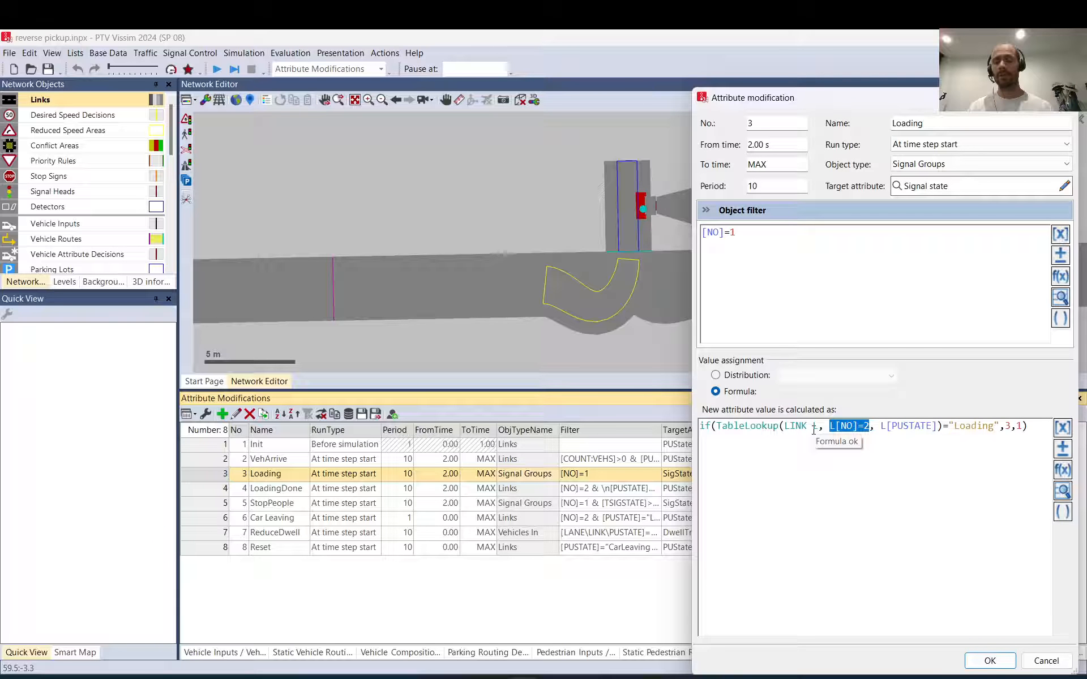
- Highlight the L[PUSTATE] attribute returned by the TableLookup expression
{"action": "key", "text": "Right"}
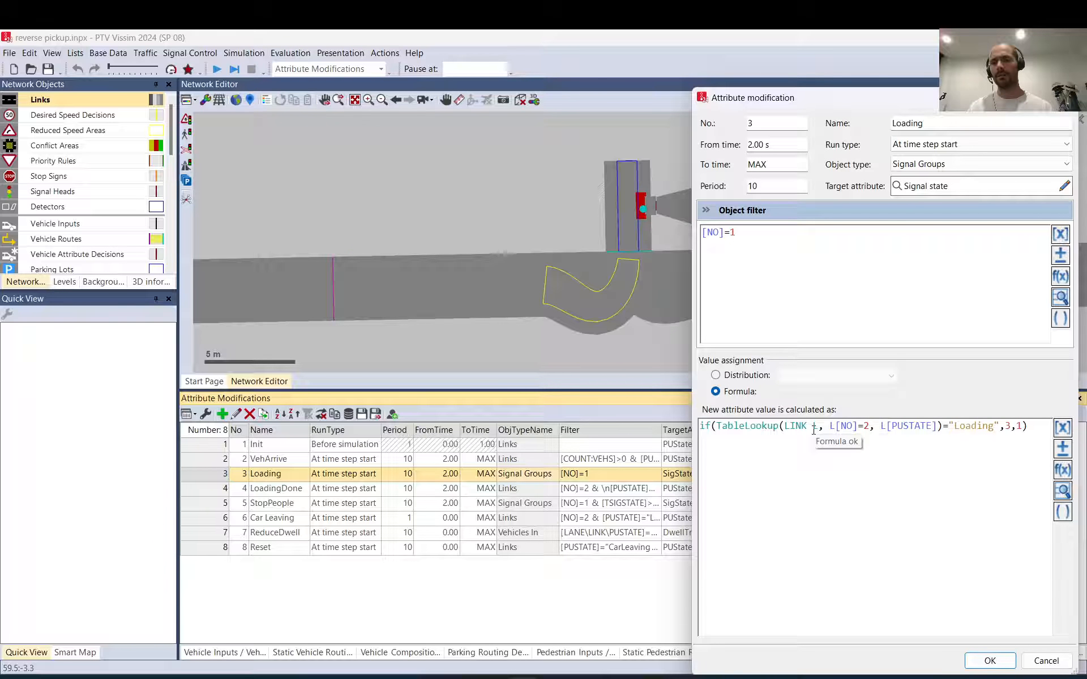
{"action": "key", "text": "Right"}
{"action": "key", "text": "Right"}
{"action": "key", "text": "shift+Right"}
{"action": "key", "text": "shift+Right"}
{"action": "key", "text": "shift+Right"}
{"action": "key", "text": "shift+Right"}
{"action": "key", "text": "shift+Right"}
{"action": "key", "text": "shift+Right"}
{"action": "key", "text": "shift+Right"}
{"action": "key", "text": "shift+Right"}
{"action": "key", "text": "shift+Right"}
{"action": "key", "text": "shift+Right"}
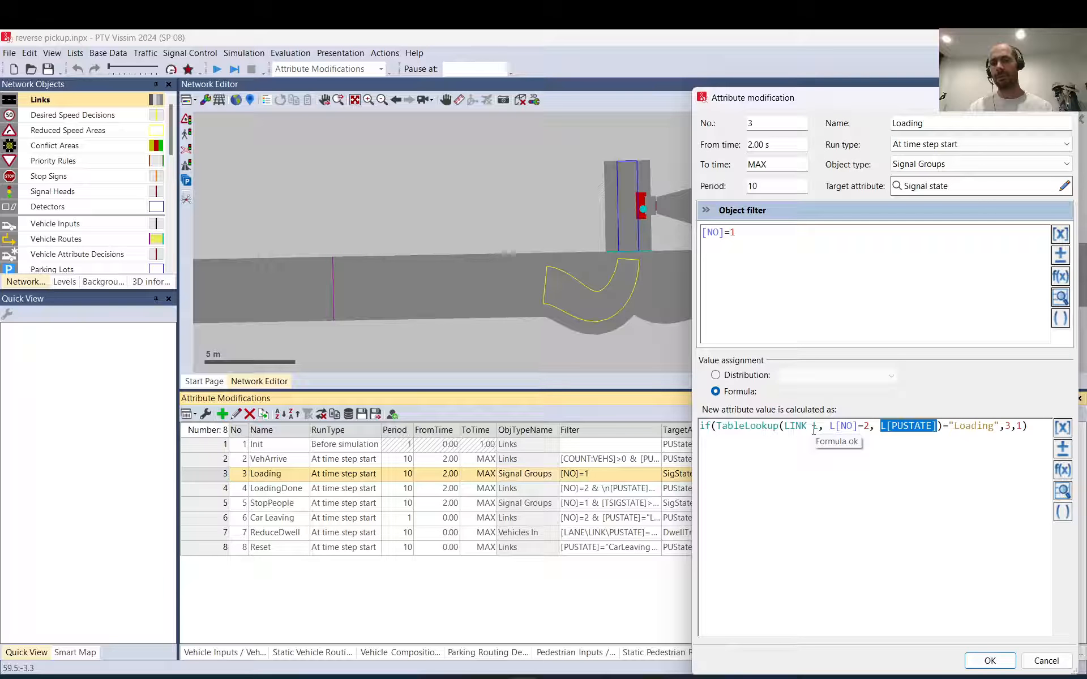
- Highlight the ="Loading" comparison following the TableLookup expression
{"action": "key", "text": "Right"}
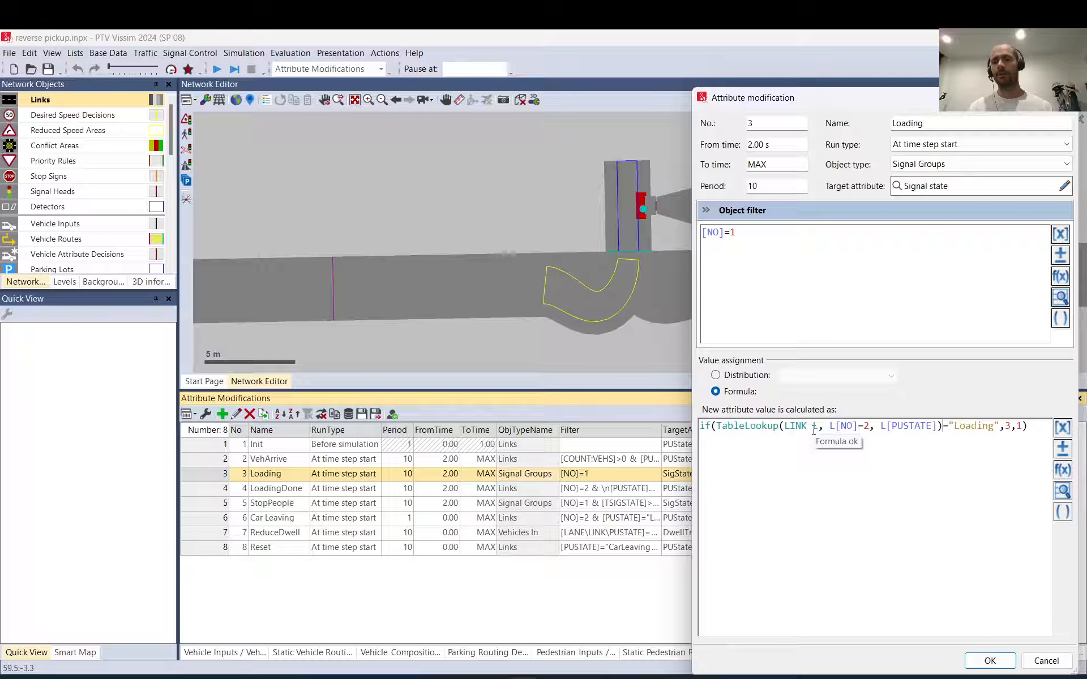
{"action": "key", "text": "shift+Right"}
{"action": "key", "text": "shift+Right"}
{"action": "key", "text": "shift+Right"}
{"action": "key", "text": "shift+Right"}
{"action": "key", "text": "shift+Right"}
{"action": "key", "text": "shift+Right"}
{"action": "key", "text": "shift+Right"}
{"action": "key", "text": "shift+Right"}
{"action": "key", "text": "shift+Right"}
{"action": "key", "text": "shift+Right"}
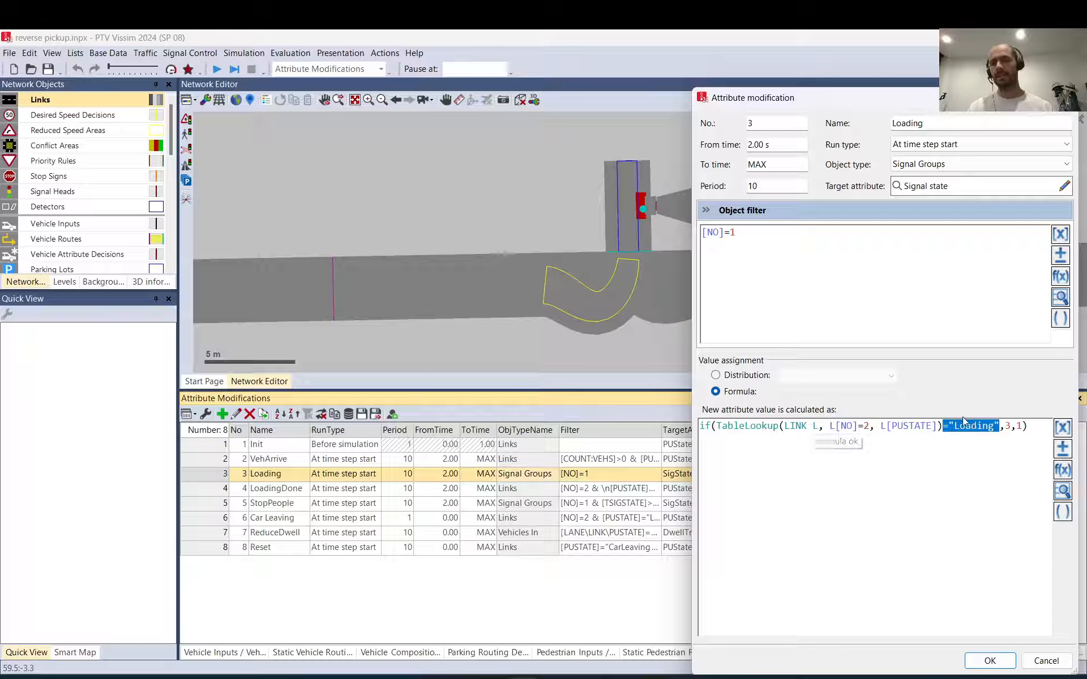
- Highlight the if function and its true-result value 3 in the Loading formula, and close the attribute modification
{"action": "double_click", "coordinate": [704, 425]}
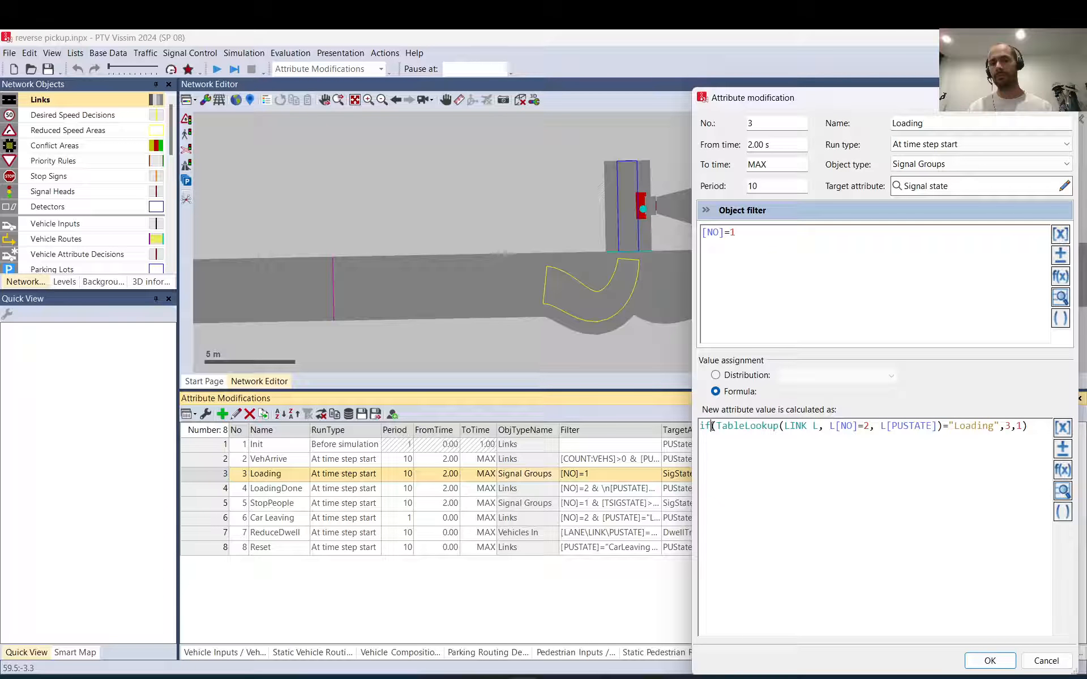
{"action": "left_click", "coordinate": [1010, 426]}
{"action": "double_click", "coordinate": [1008, 425]}
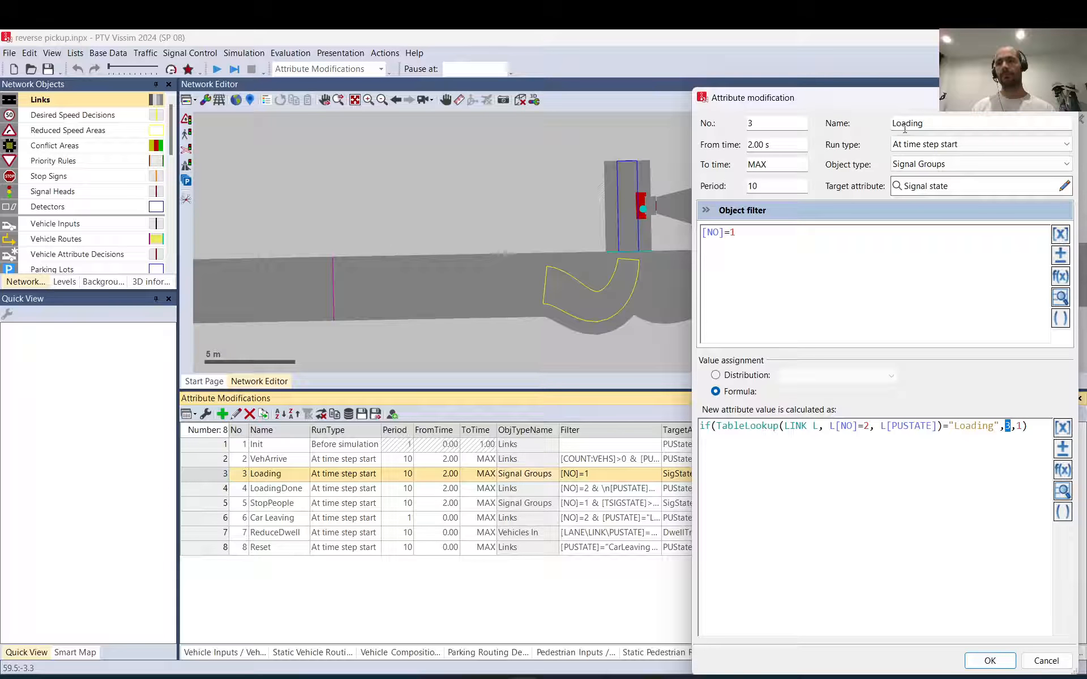
{"action": "left_click", "coordinate": [1062, 100]}
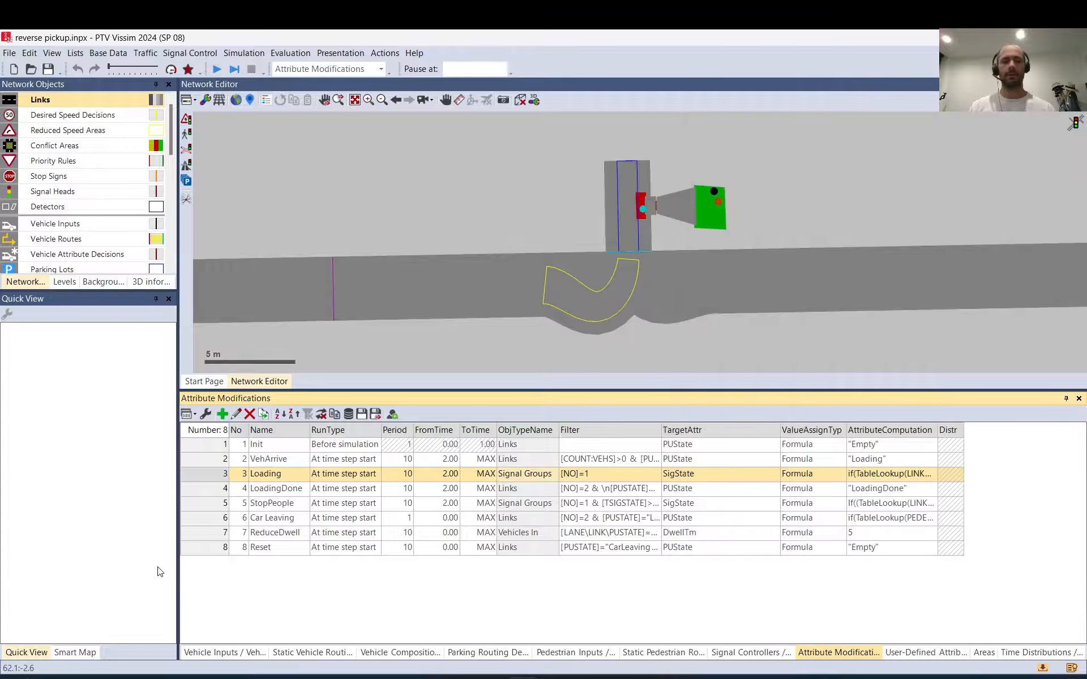
- Open the LoadingDone attribute modification, expand its object filter and highlight the "LoadingDone" value in its formula
{"action": "left_click", "coordinate": [215, 490]}
{"action": "double_click", "coordinate": [215, 490]}
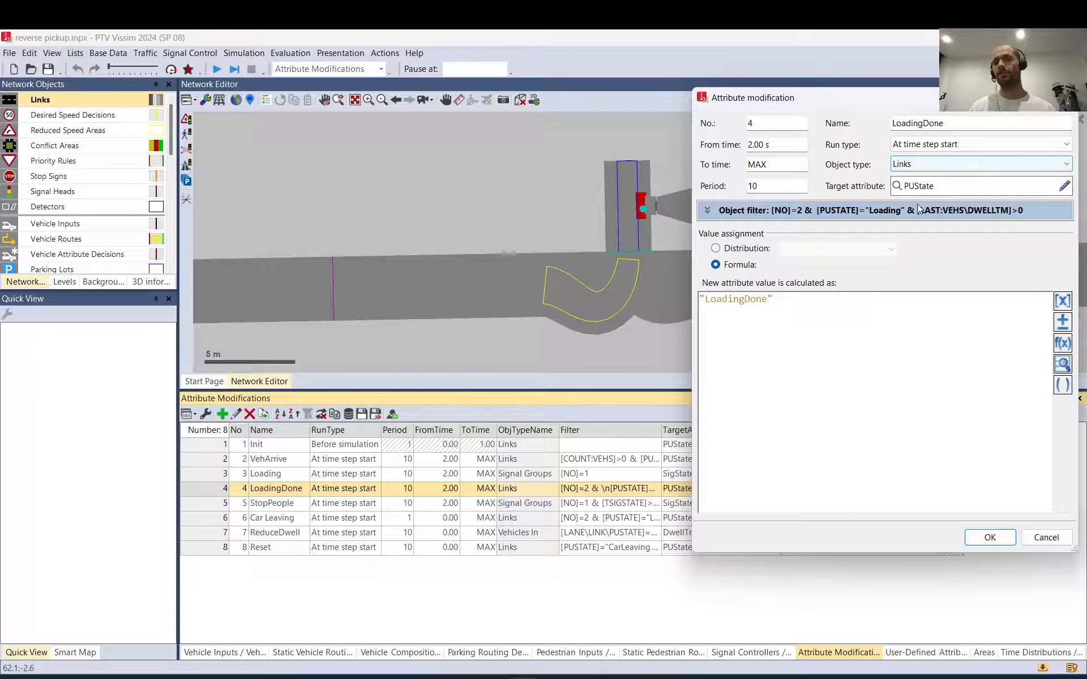
{"action": "left_click", "coordinate": [707, 210]}
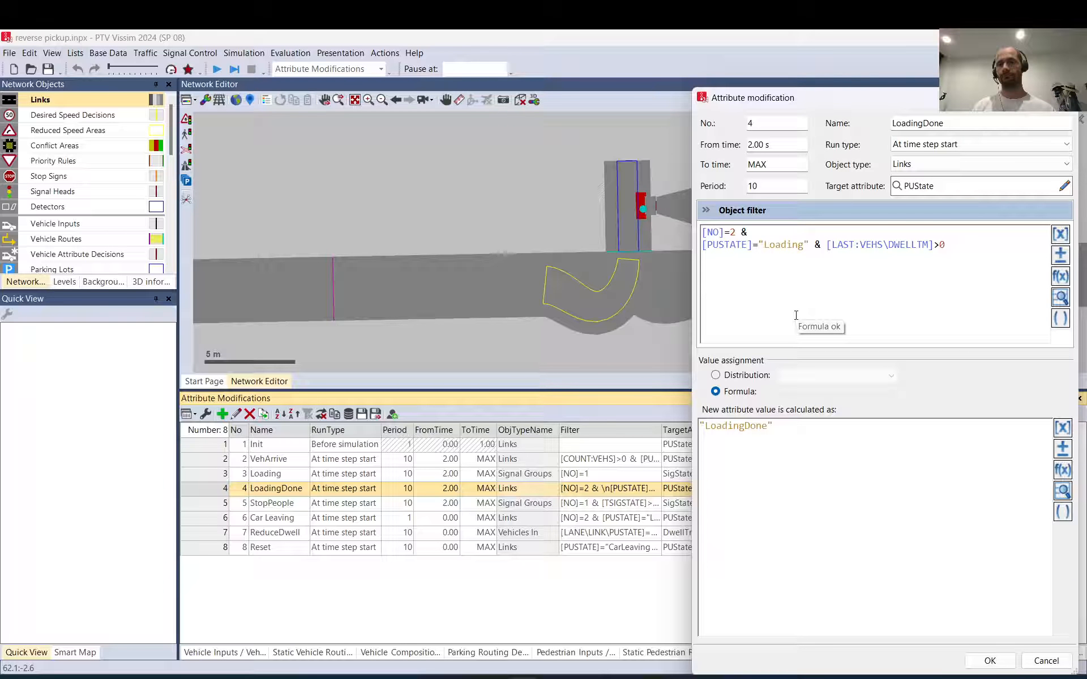
{"action": "left_click_drag", "start_coordinate": [783, 432], "coordinate": [692, 443]}
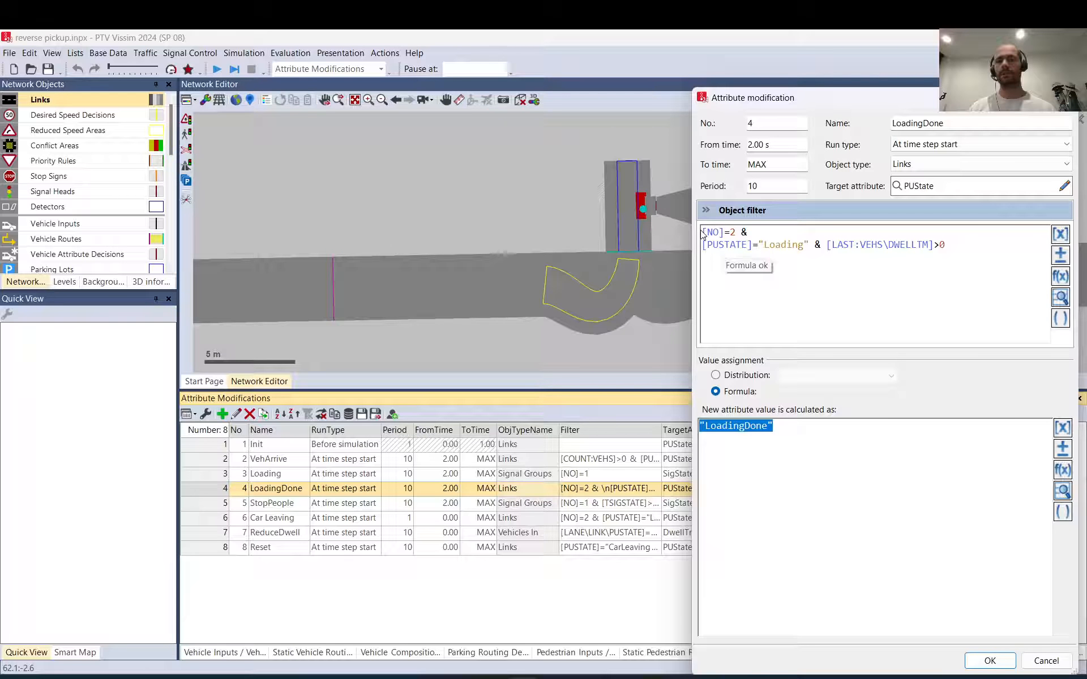
- Highlight the [NO]=2 link condition in the LoadingDone object filter
{"action": "mouse_move", "coordinate": [701, 235]}
{"action": "left_mouse_down"}
{"action": "mouse_move", "coordinate": [736, 237]}
{"action": "mouse_move", "coordinate": [702, 232]}
{"action": "left_mouse_up"}
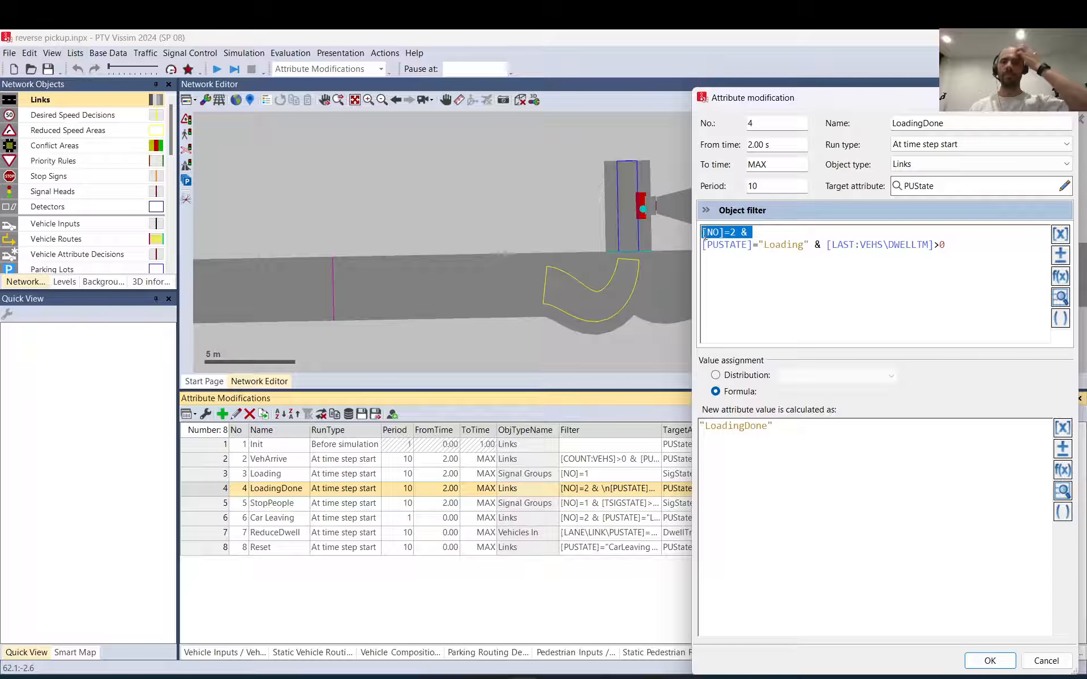
{"action": "left_click", "coordinate": [739, 232]}
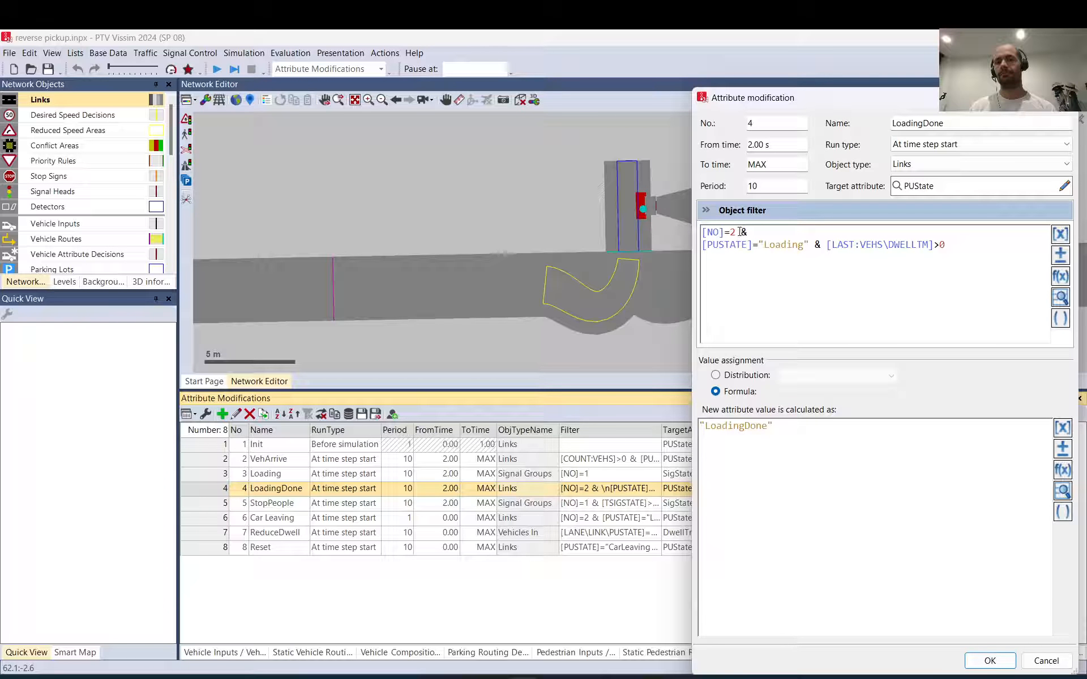
{"action": "left_click_drag", "start_coordinate": [702, 232], "coordinate": [734, 232]}
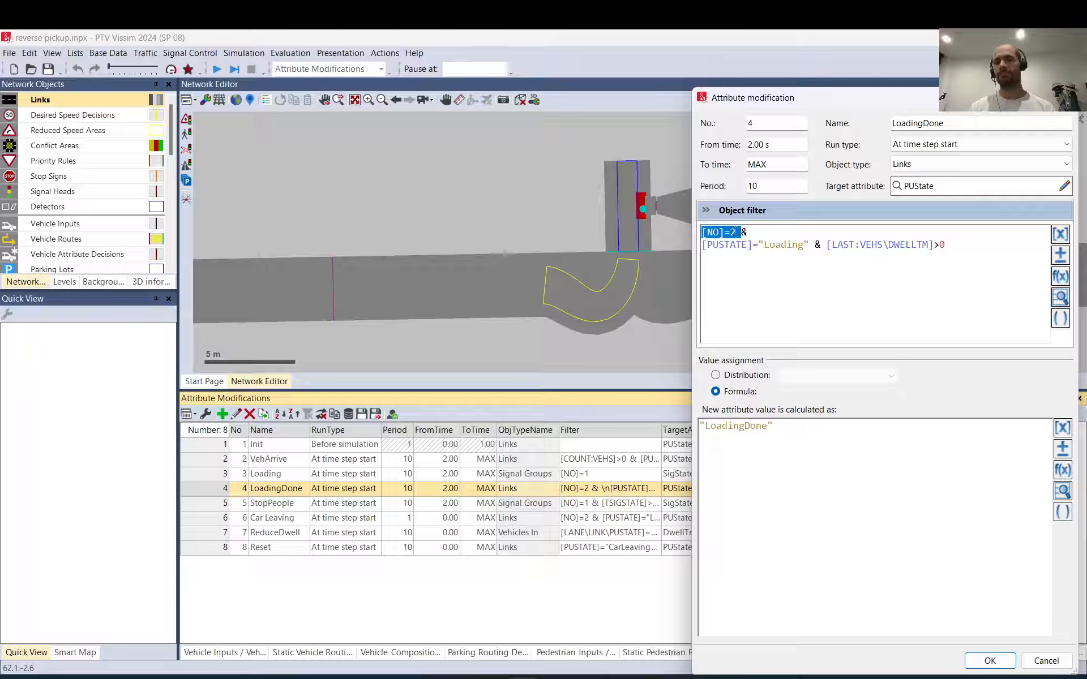
- Highlight the [PUSTATE]="Loading" condition and the [LAST:VEHS\DWELLTM]>0 condition in the LoadingDone object filter
{"action": "left_click", "coordinate": [704, 247]}
{"action": "left_click_drag", "start_coordinate": [704, 247], "coordinate": [953, 249]}
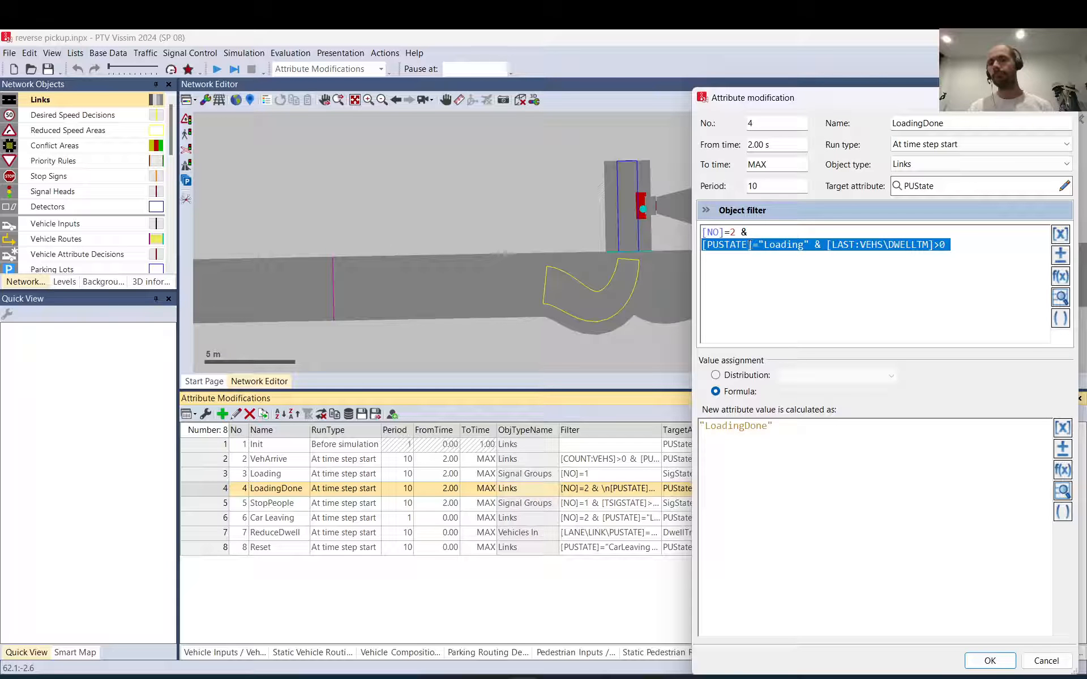
{"action": "left_click", "coordinate": [809, 245]}
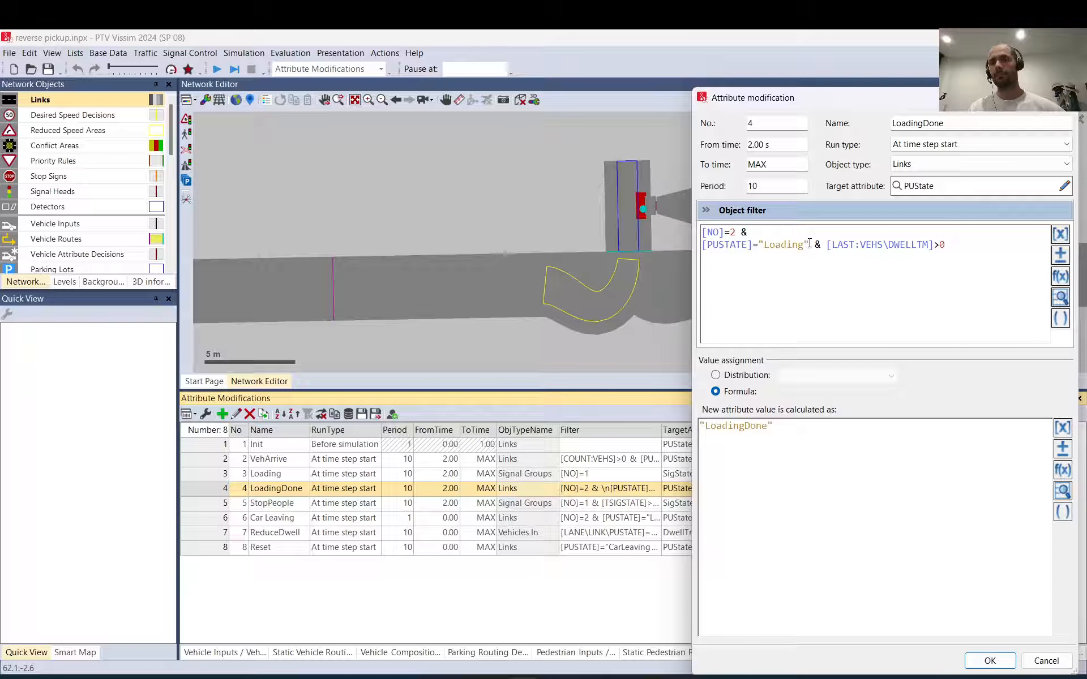
{"action": "left_click_drag", "start_coordinate": [809, 245], "coordinate": [707, 244]}
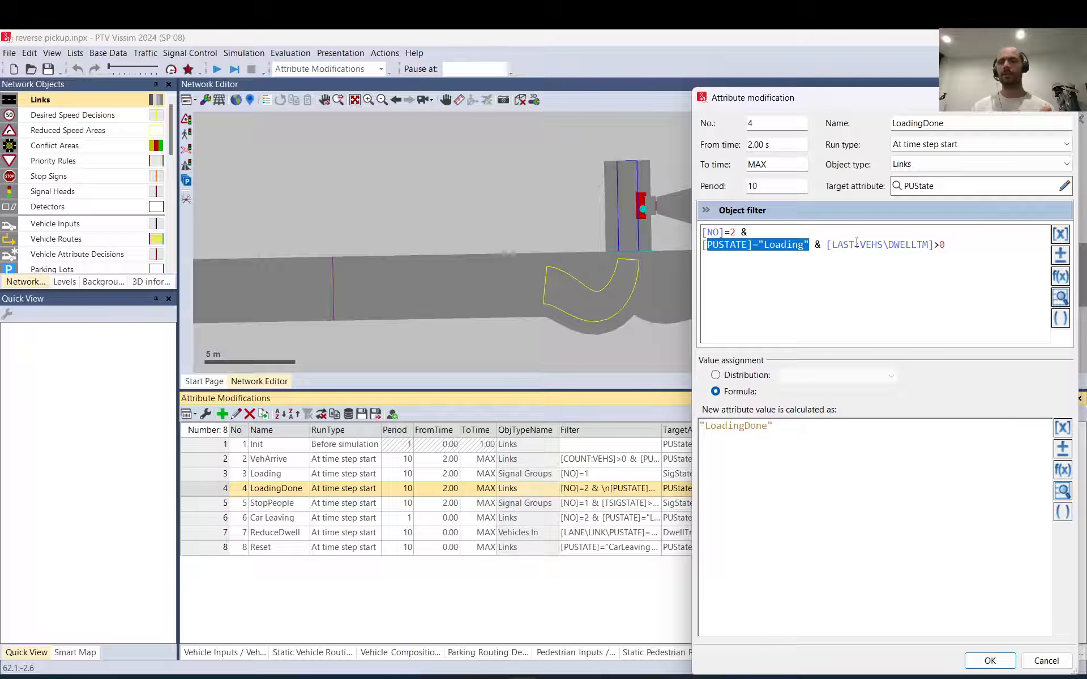
{"action": "left_click_drag", "start_coordinate": [826, 244], "coordinate": [958, 244]}
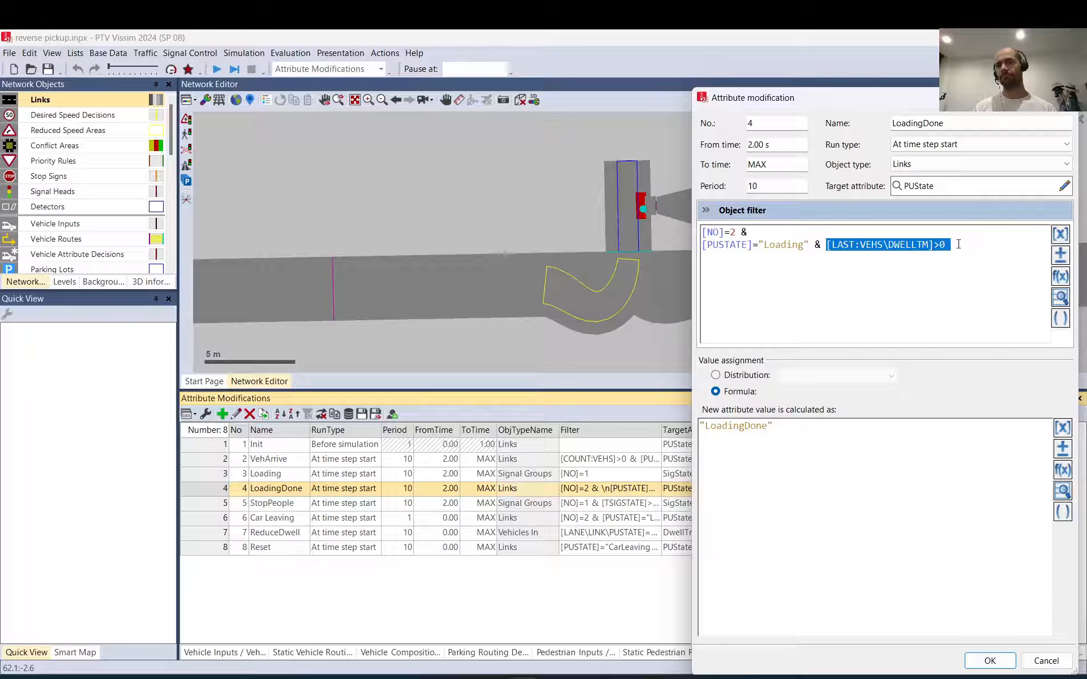
- Highlight the assigned value "LoadingDone" in the formula, and close the attribute modification without changes
{"action": "left_click", "coordinate": [764, 428]}
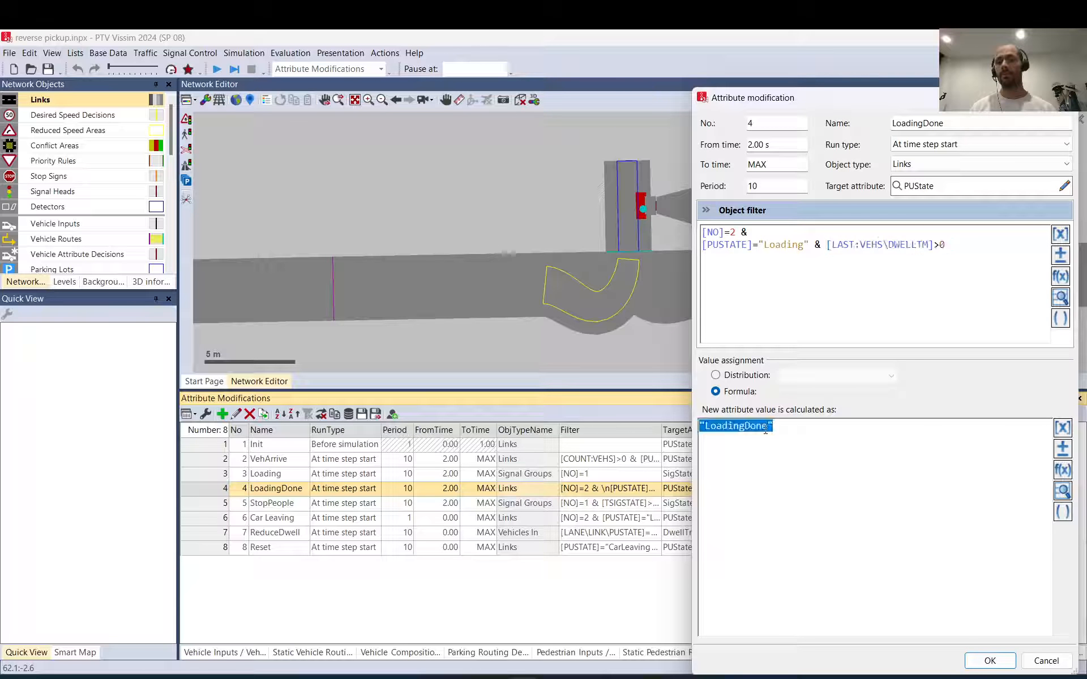
{"action": "left_click", "coordinate": [708, 436]}
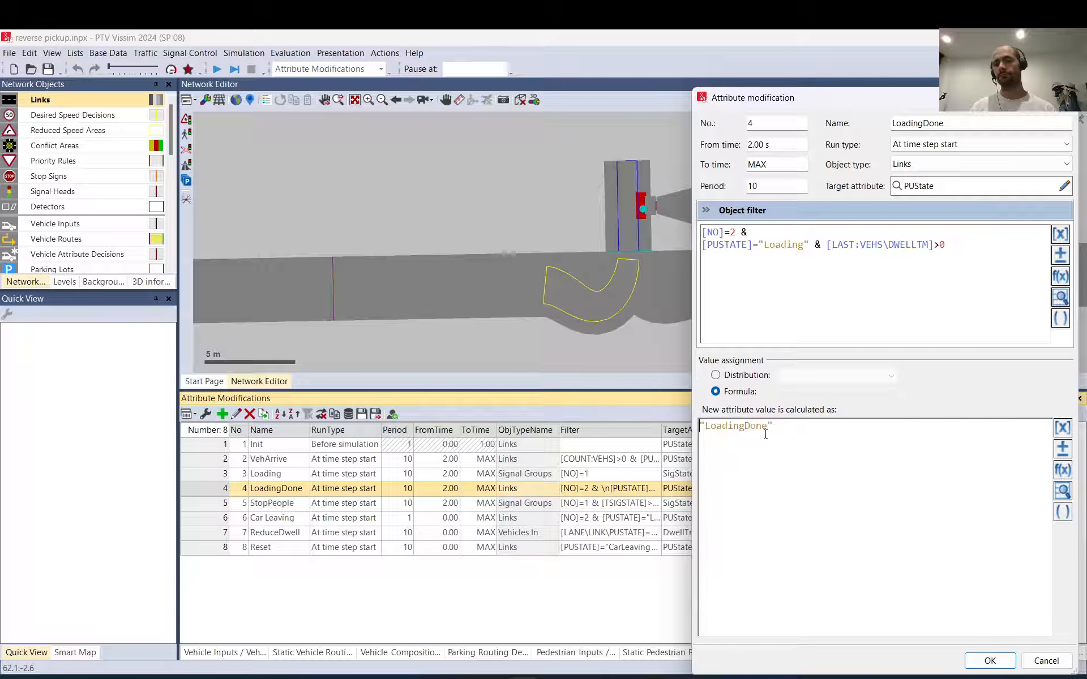
{"action": "left_click", "coordinate": [1041, 662]}
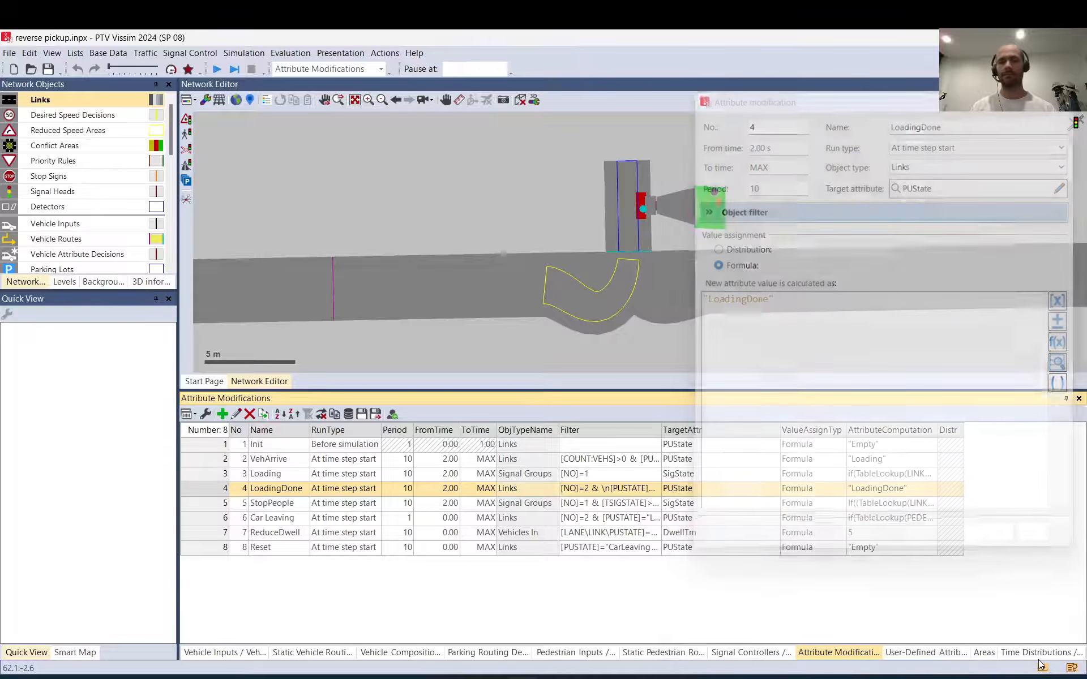
- Open the StopPeople attribute modification and point out its name and its Signal Groups object type
{"action": "left_click", "coordinate": [212, 507]}
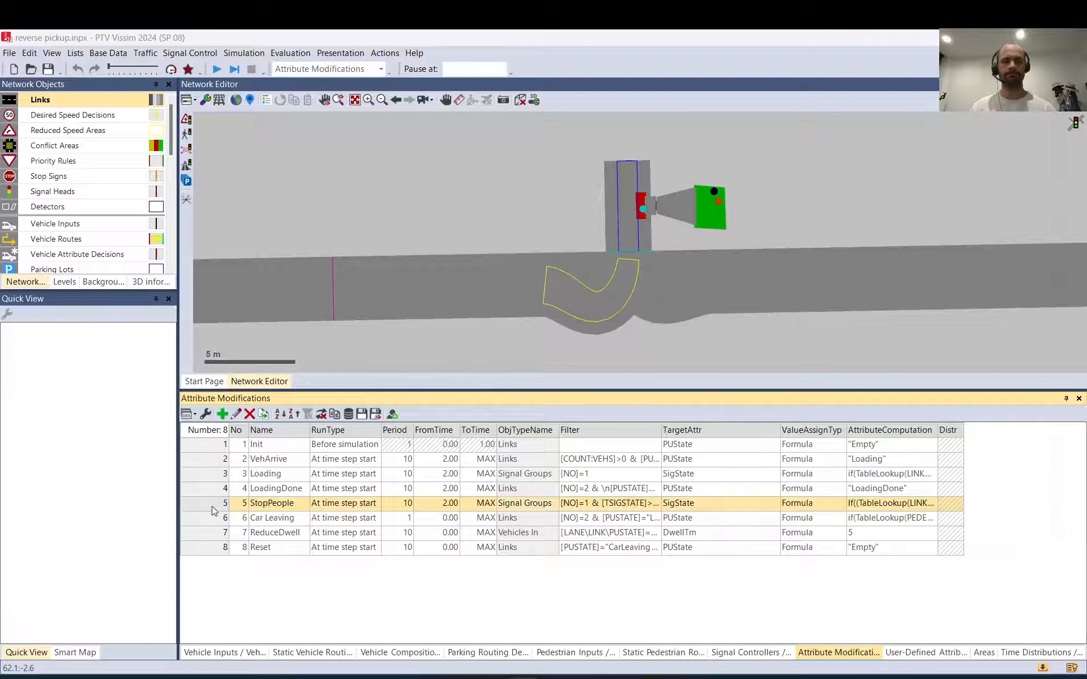
{"action": "double_click", "coordinate": [212, 507]}
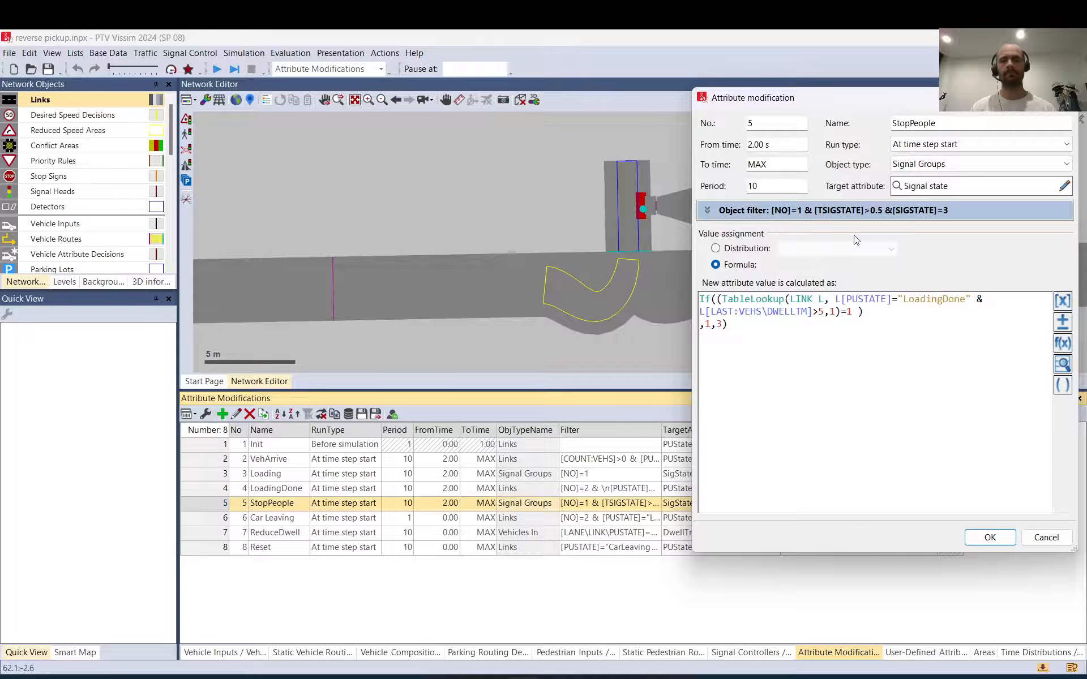
{"action": "double_click", "coordinate": [946, 124]}
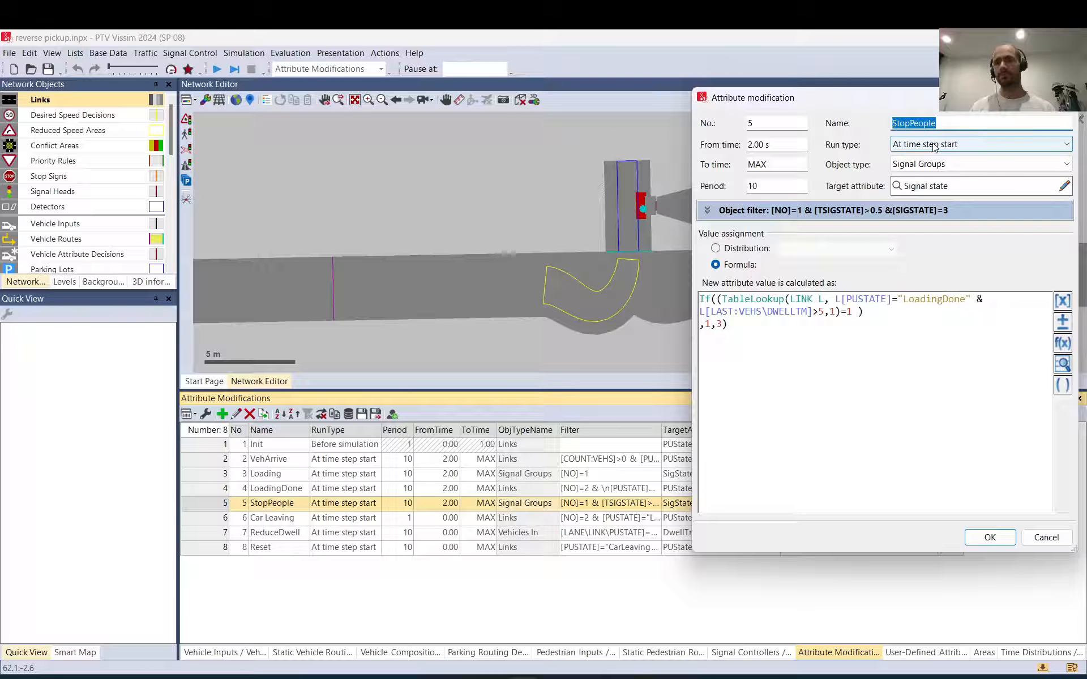
{"action": "left_click", "coordinate": [950, 164]}
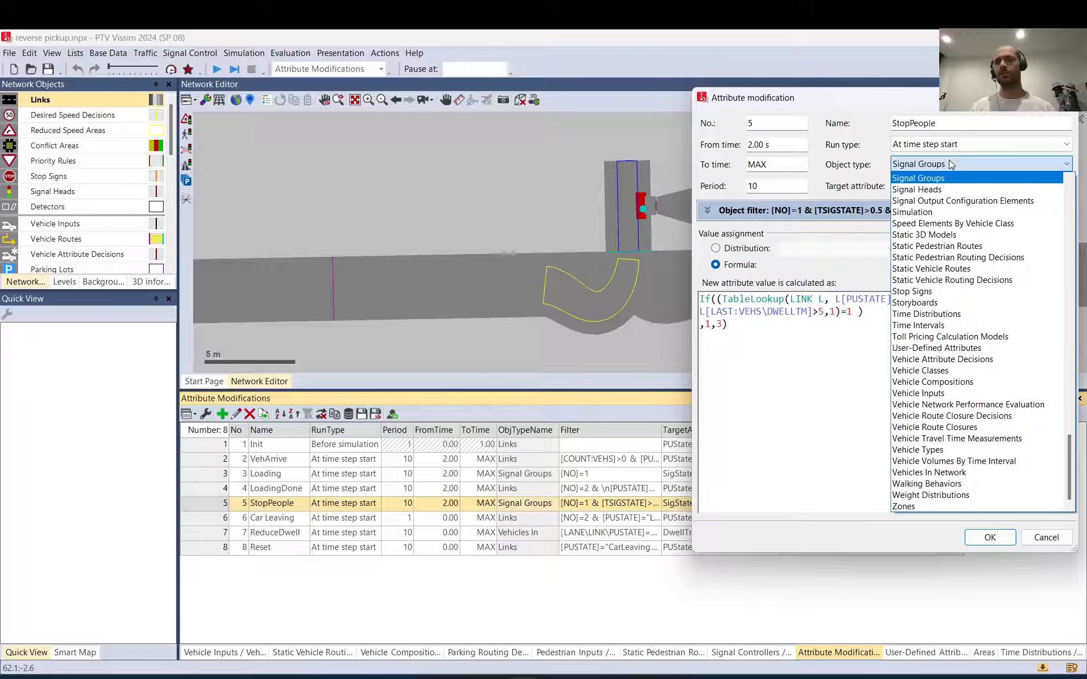
{"action": "left_click", "coordinate": [951, 164]}
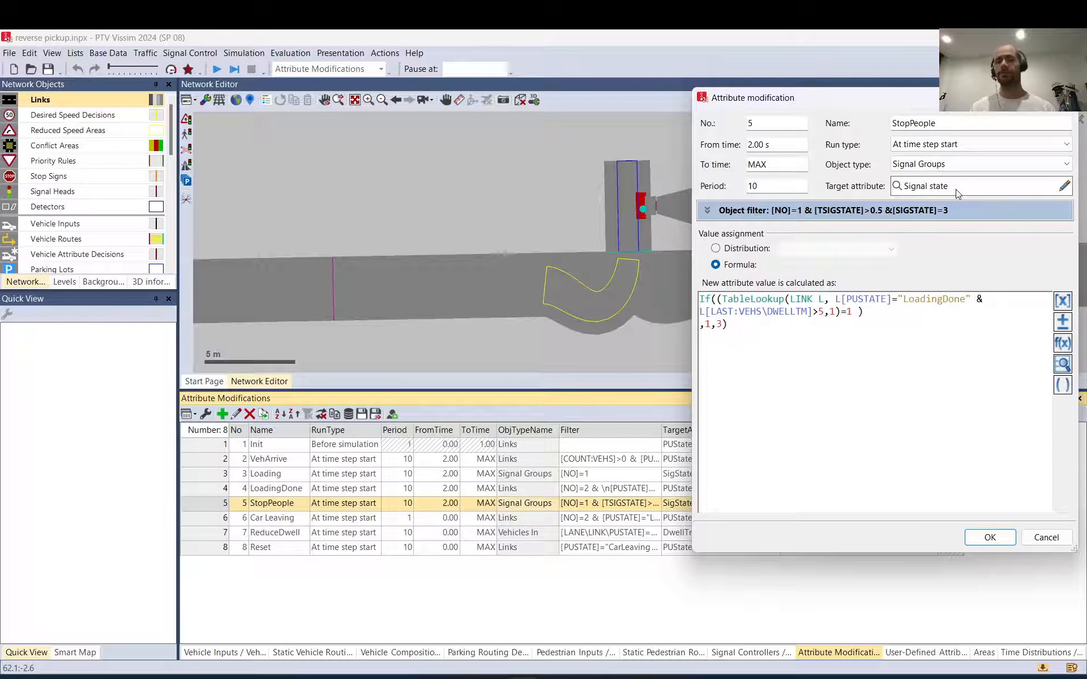
- Expand the StopPeople object filter and highlight its [NO]=1 signal group condition
{"action": "left_click", "coordinate": [707, 211]}
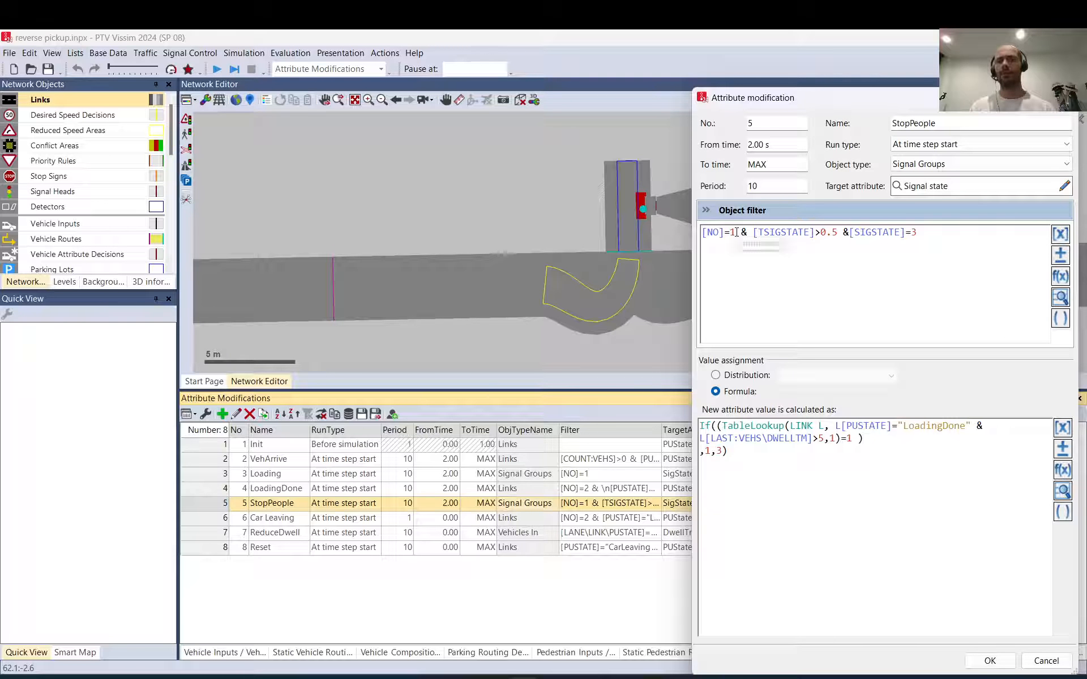
{"action": "left_click_drag", "start_coordinate": [736, 233], "coordinate": [708, 235]}
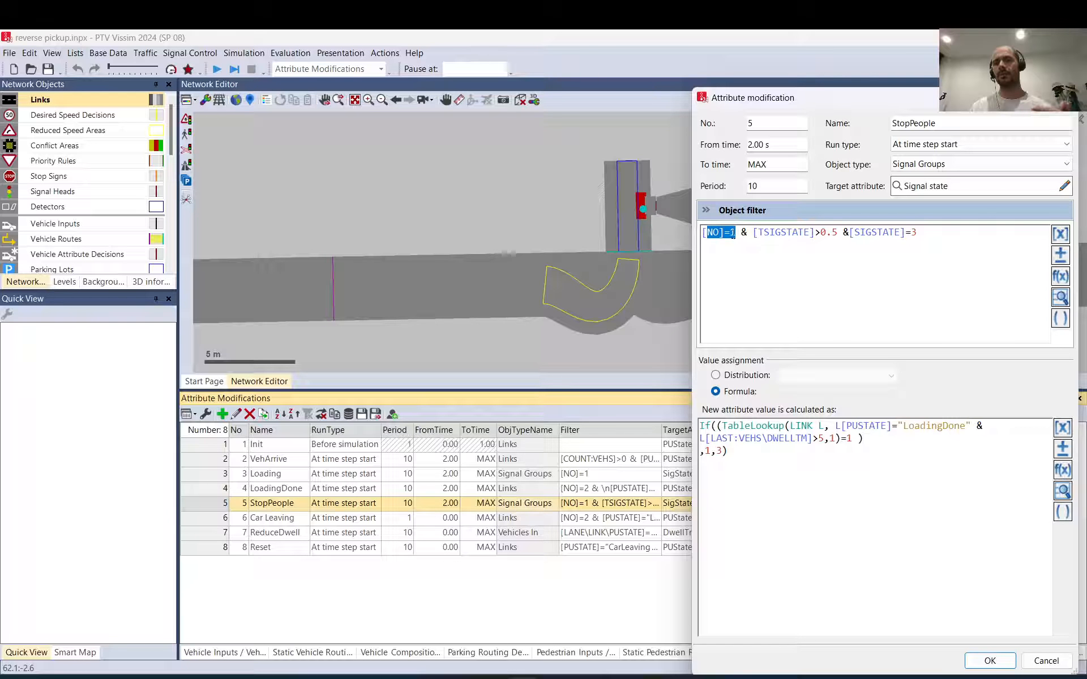
{"action": "left_click", "coordinate": [740, 233]}
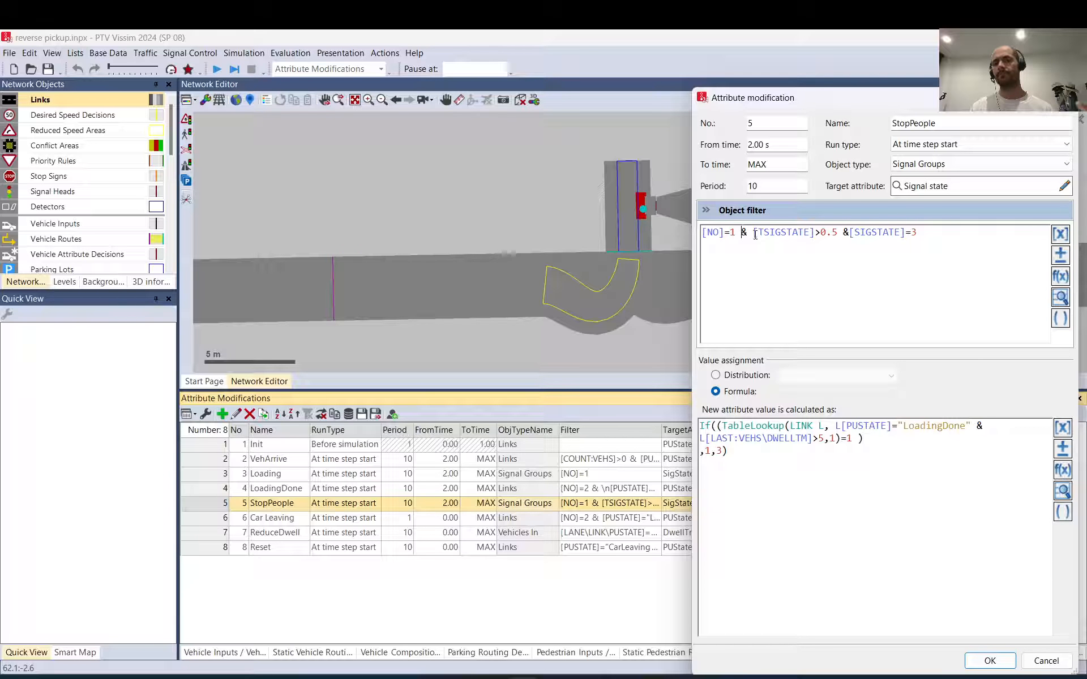
- Highlight the [TSIGSTATE]>0.5 and [SIGSTATE]=3 conditions in the StopPeople filter, and close the attribute modification
{"action": "left_click_drag", "start_coordinate": [755, 234], "coordinate": [936, 237]}
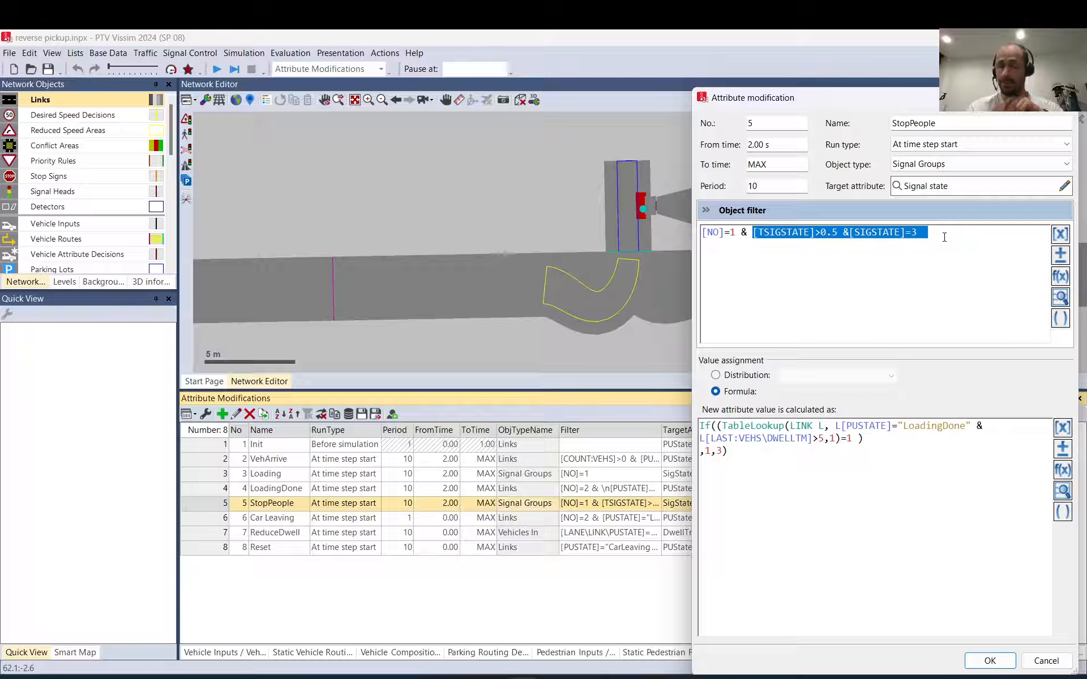
{"action": "left_click", "coordinate": [910, 239]}
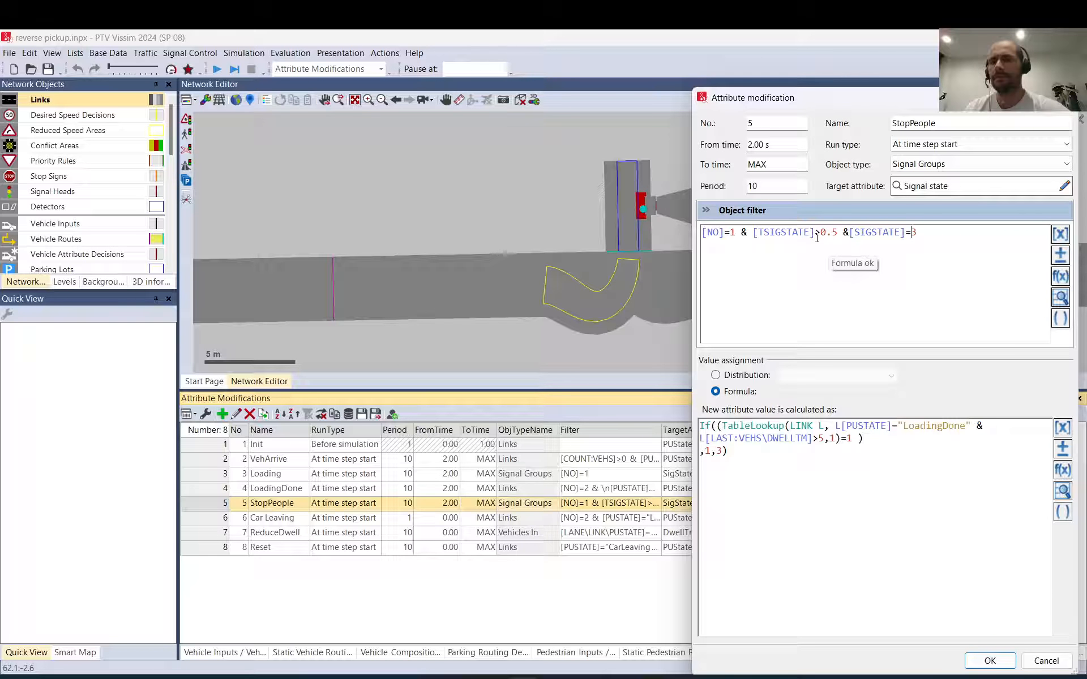
{"action": "left_click_drag", "start_coordinate": [816, 234], "coordinate": [754, 233]}
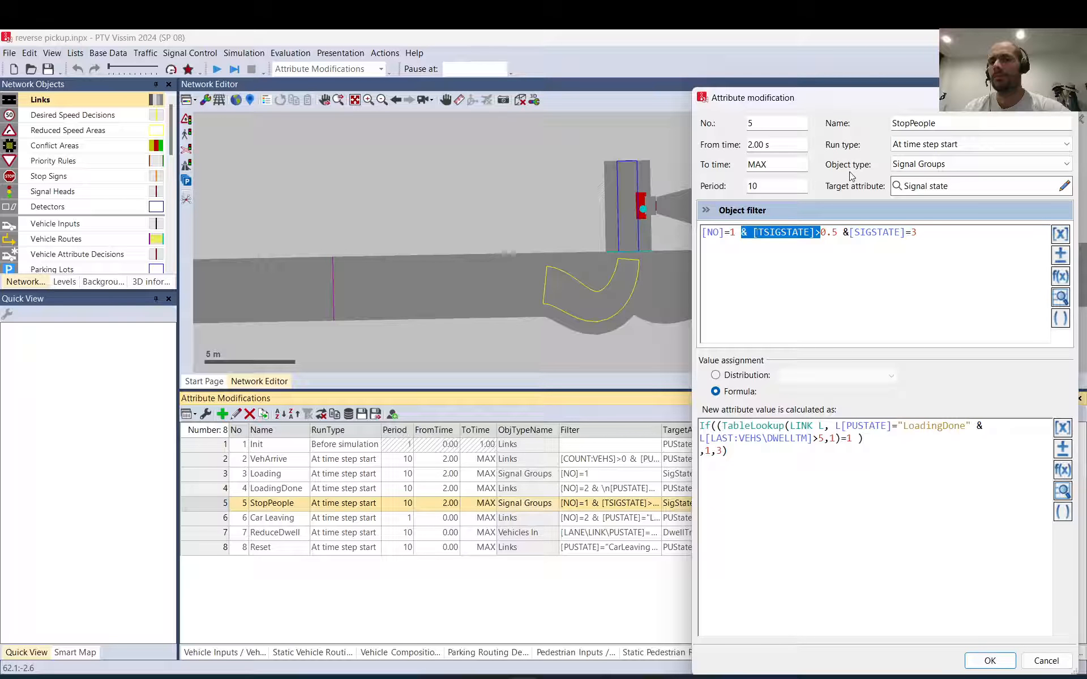
{"action": "left_click", "coordinate": [1065, 98]}
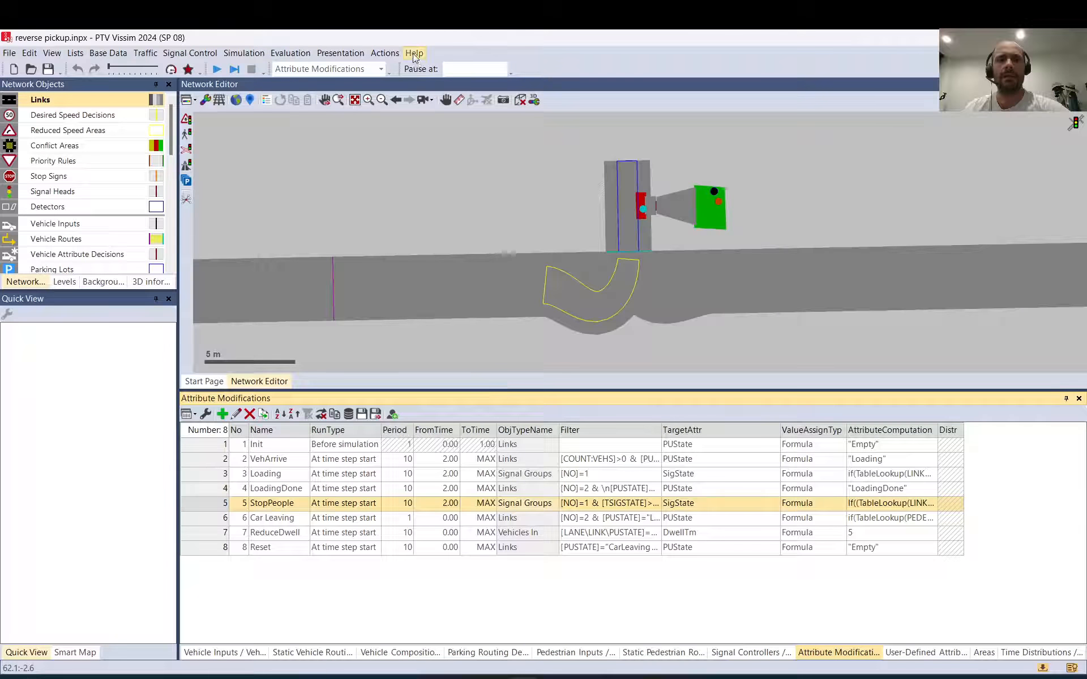
- Open the Vissim COM Help documentation and search it for "signal group"
{"action": "left_click", "coordinate": [414, 54]}
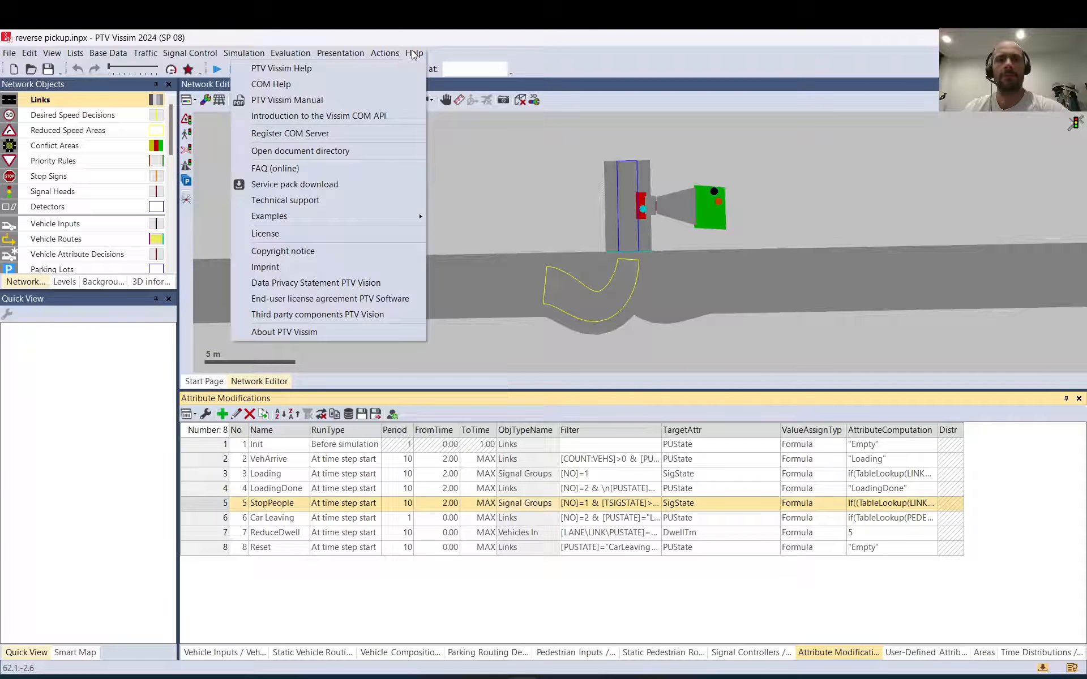
{"action": "left_click", "coordinate": [318, 84]}
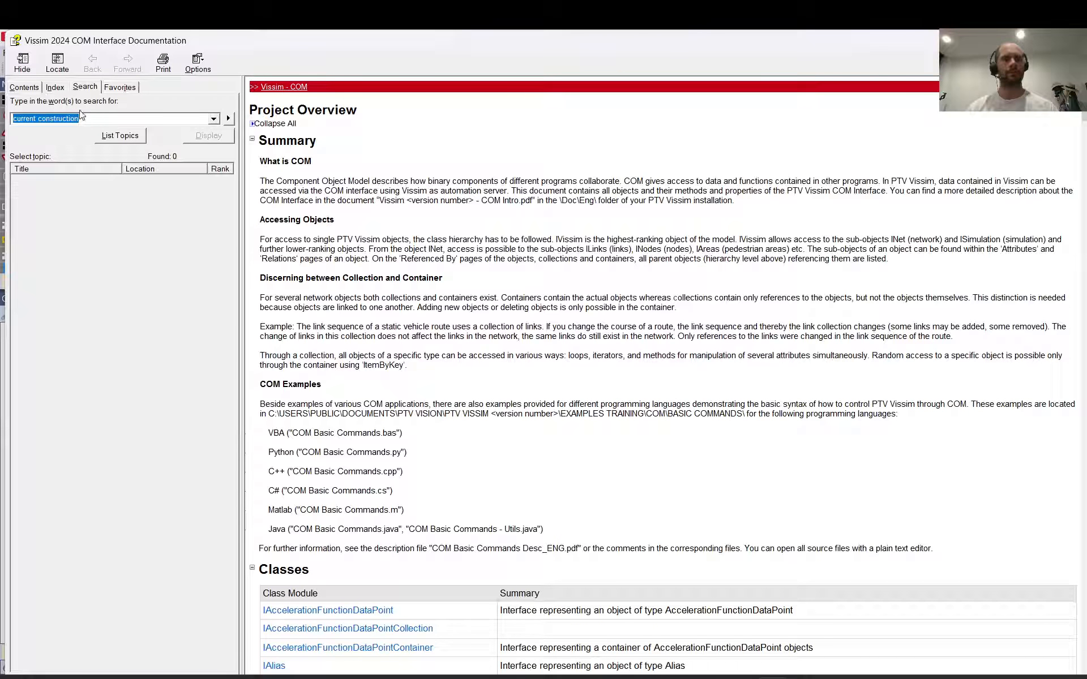
{"action": "type", "text": "signal group"}
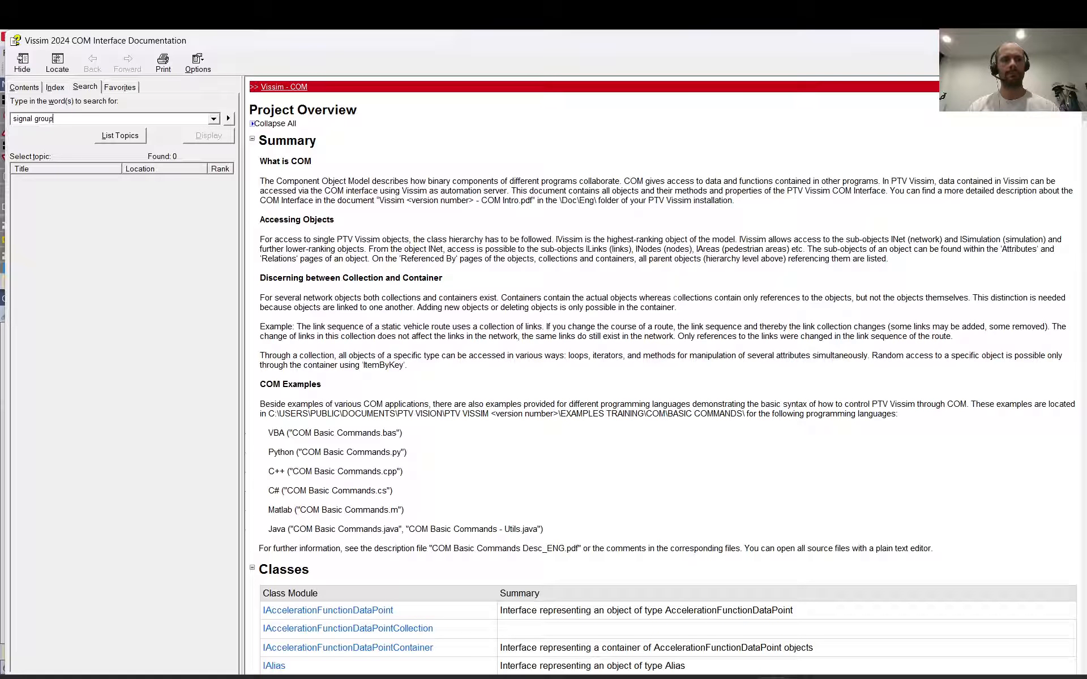
{"action": "key", "text": "Return"}
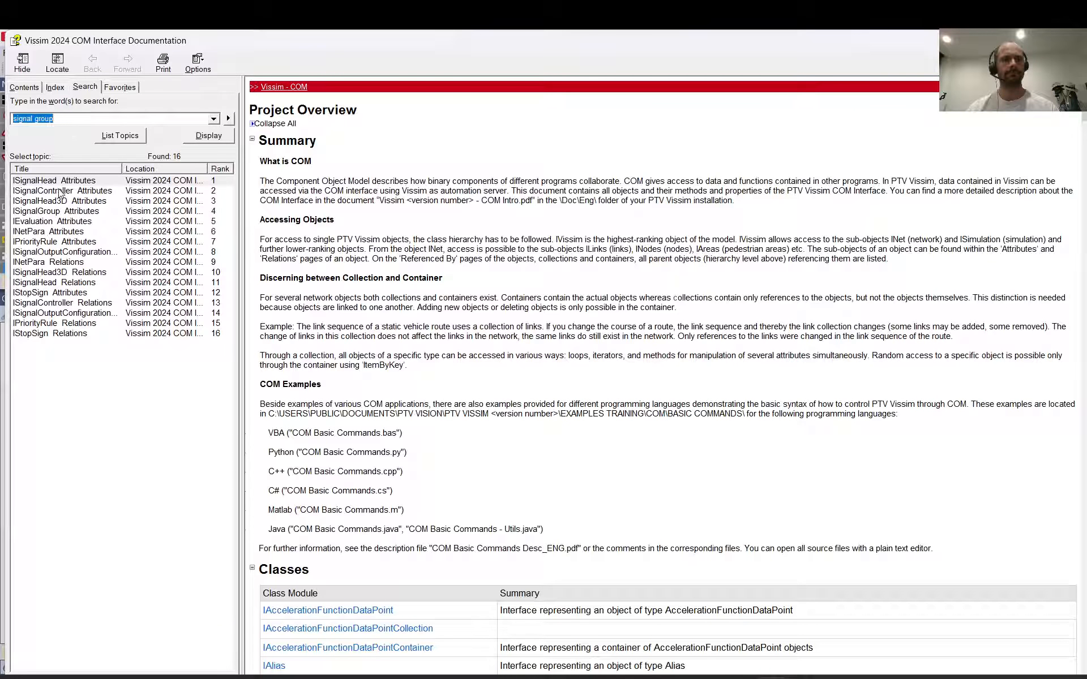
- Look up SigState and tSigState in the ISignalGroup Attributes topic, and open the SignalizationState enumeration
{"action": "double_click", "coordinate": [55, 211]}
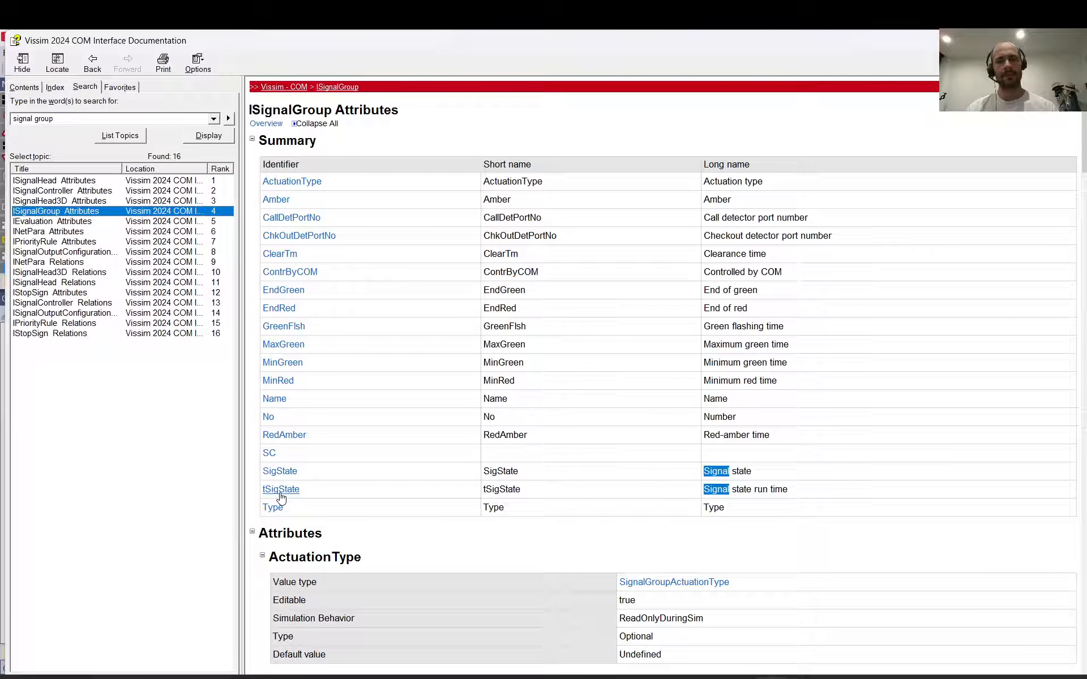
{"action": "left_click_drag", "start_coordinate": [792, 497], "coordinate": [702, 475]}
{"action": "left_click", "coordinate": [282, 473]}
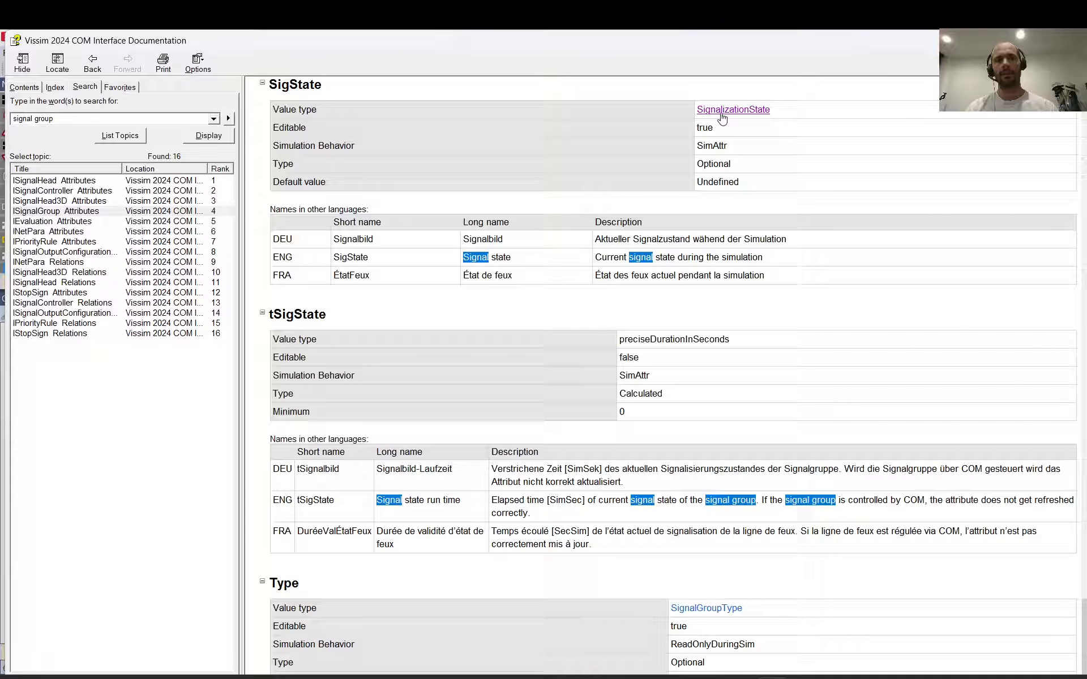
{"action": "left_click", "coordinate": [721, 115]}
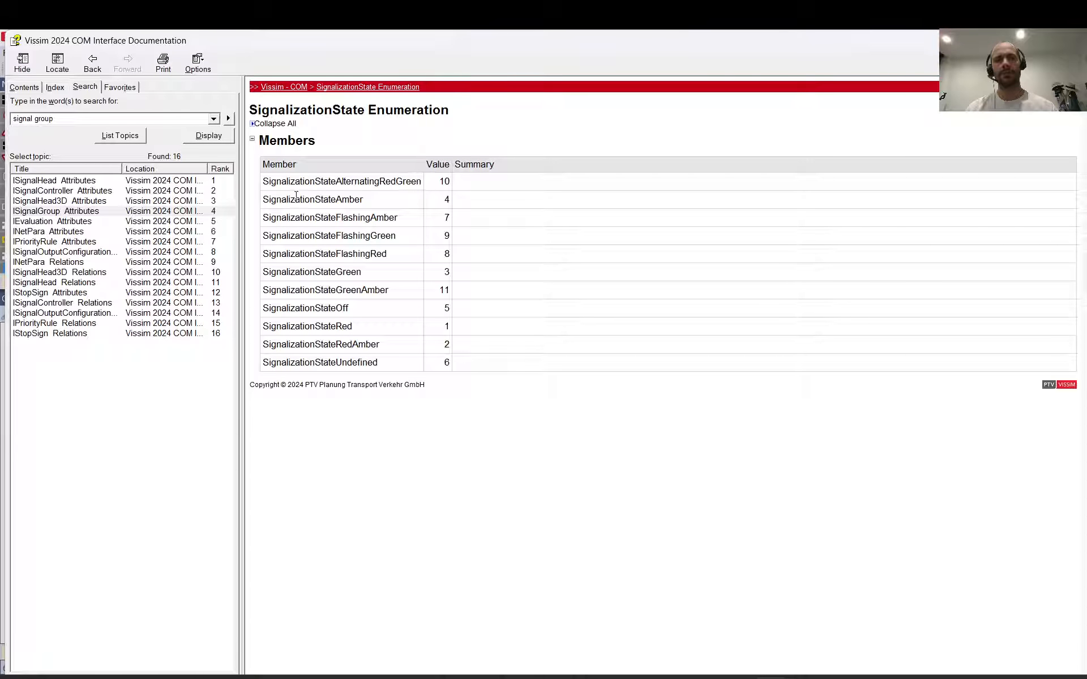
- Highlight the members and values in the SignalizationState enumeration, and leave COM Help to return to Vissim
{"action": "left_click_drag", "start_coordinate": [262, 184], "coordinate": [462, 355]}
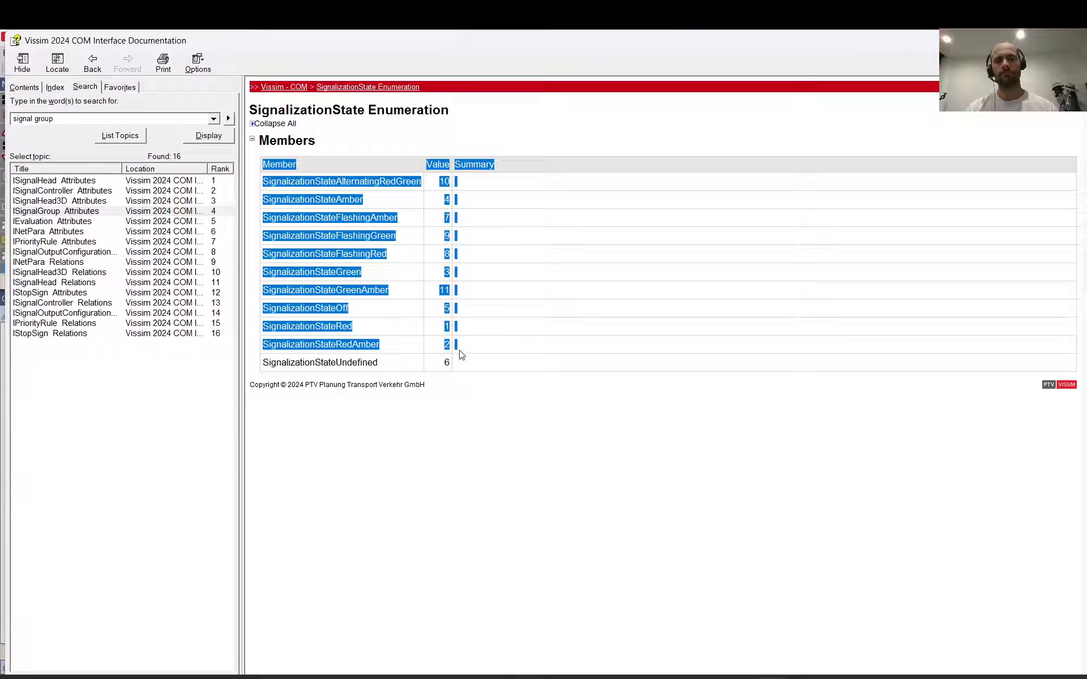
{"action": "left_click", "coordinate": [461, 355]}
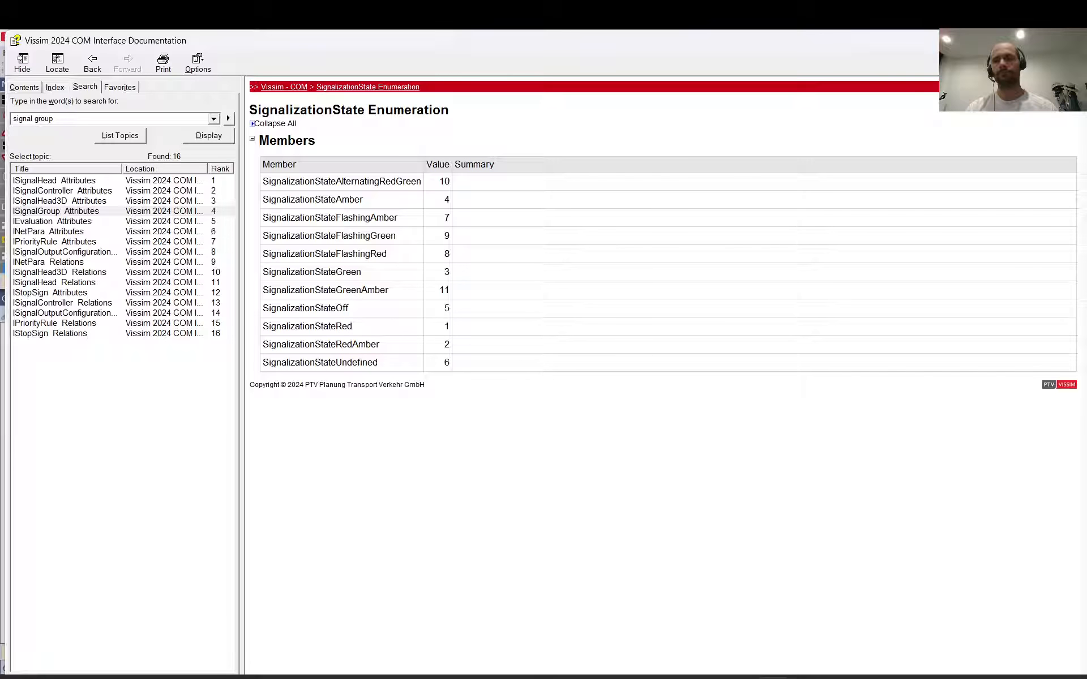
{"action": "left_click", "coordinate": [1007, 40]}
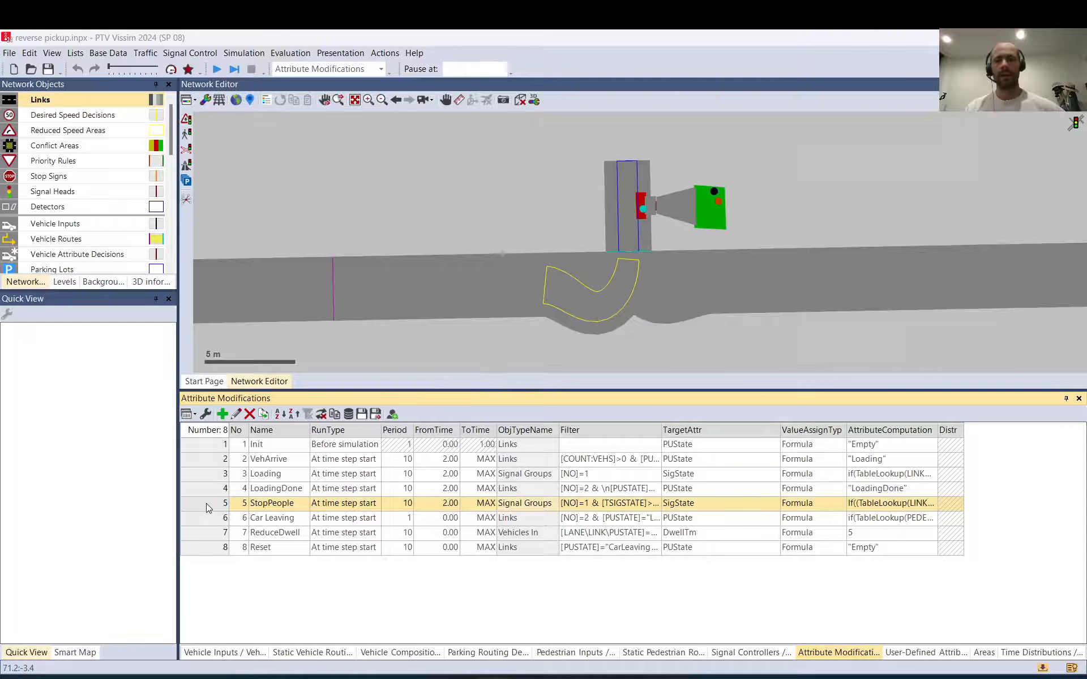
- Reopen the StopPeople attribute modification, expand its object filter, and highlight the [TSIGSTATE]>0.5 and [SIGSTATE]=3 conditions in turn
{"action": "double_click", "coordinate": [207, 507]}
{"action": "left_click", "coordinate": [707, 211]}
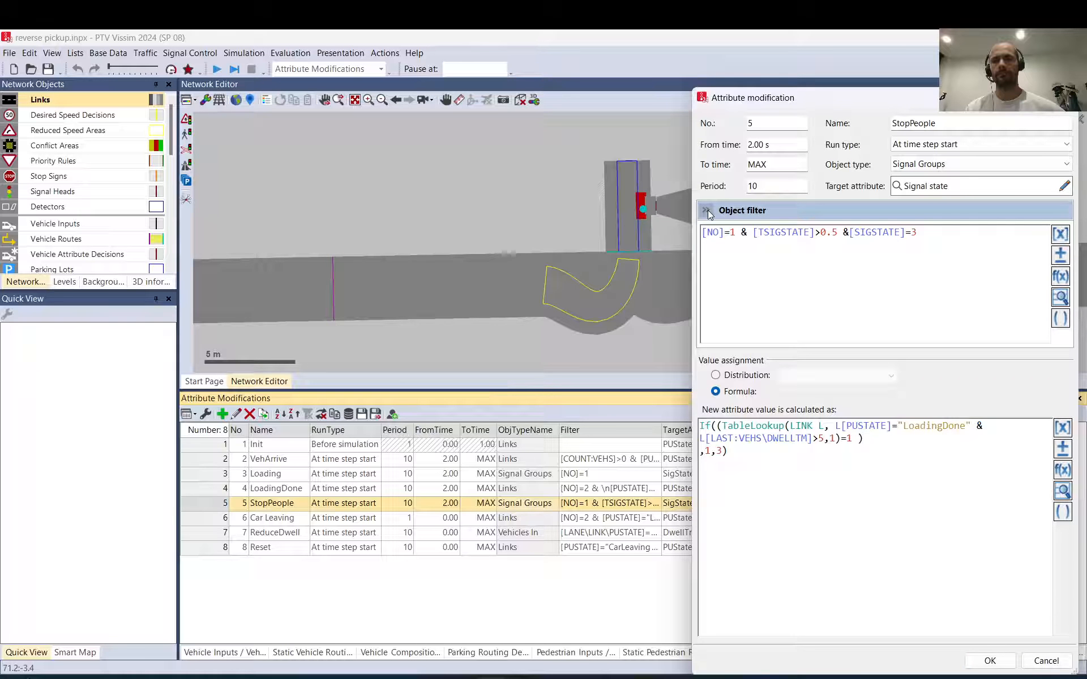
{"action": "left_click_drag", "start_coordinate": [837, 233], "coordinate": [768, 238]}
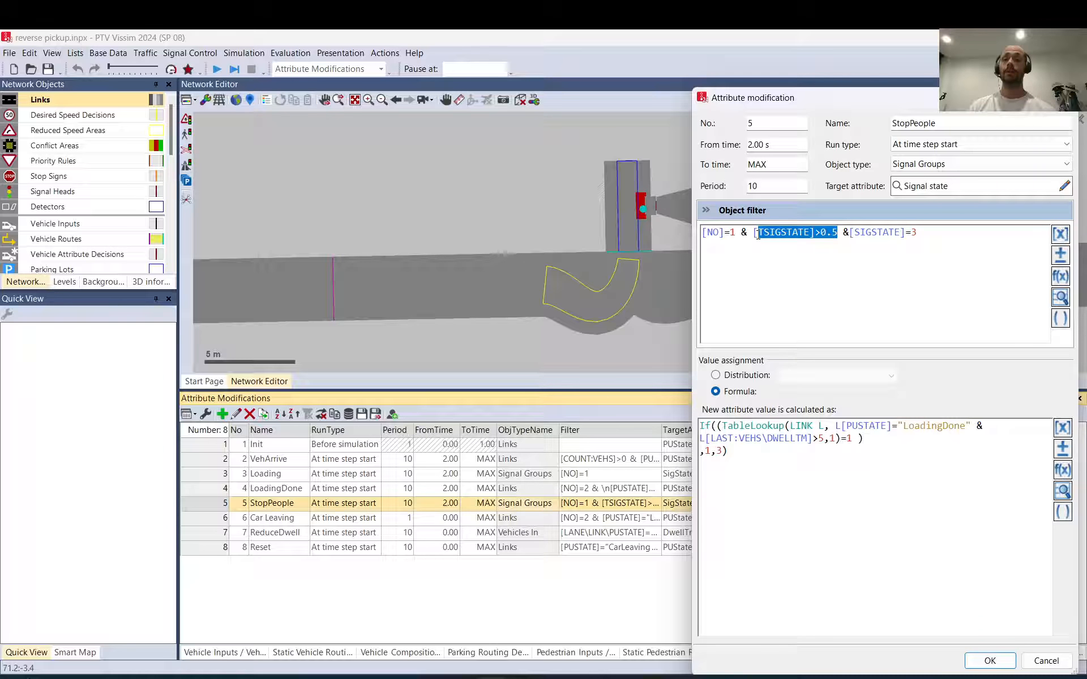
{"action": "left_click", "coordinate": [847, 235]}
{"action": "left_click_drag", "start_coordinate": [850, 232], "coordinate": [841, 230]}
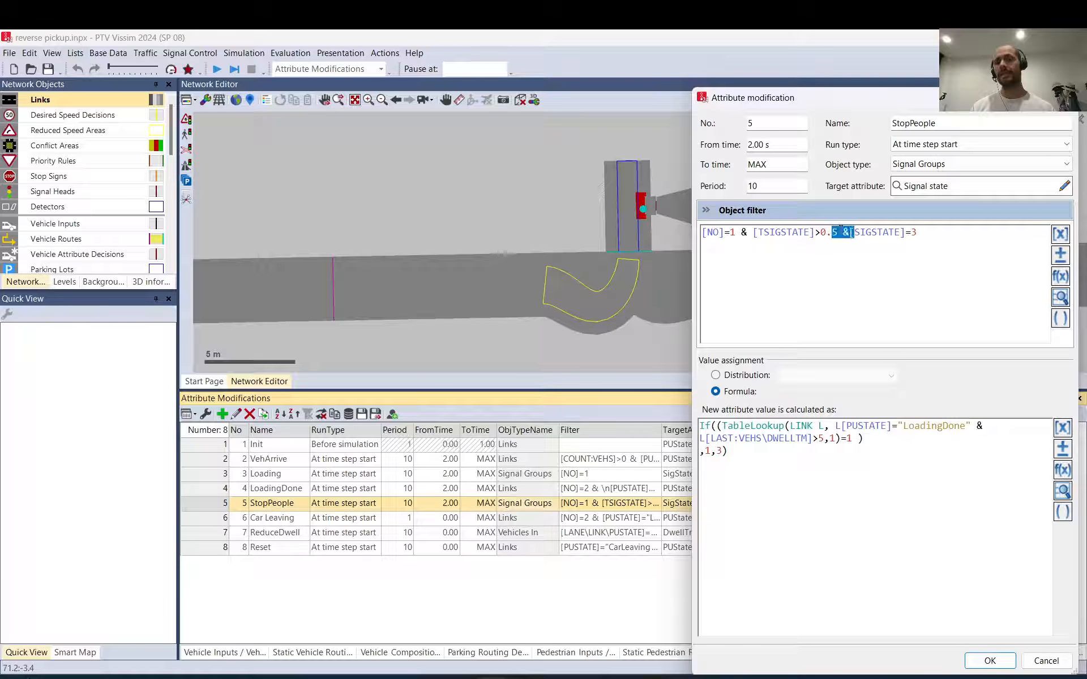
{"action": "left_click", "coordinate": [916, 232]}
{"action": "left_click_drag", "start_coordinate": [916, 233], "coordinate": [842, 232]}
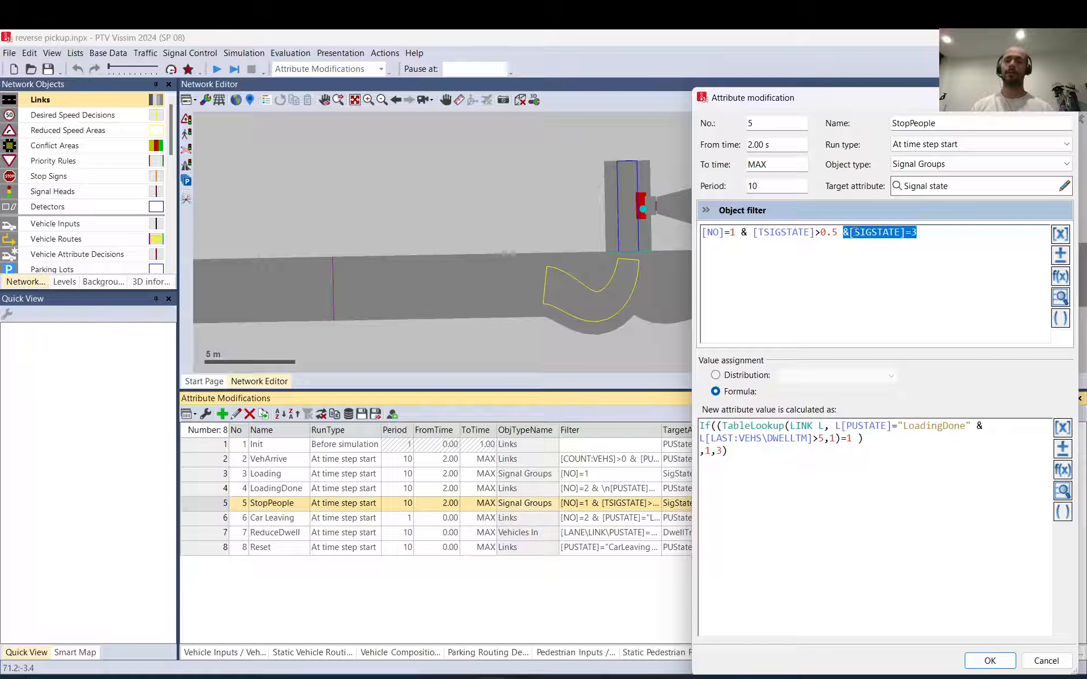
- Highlight the combined [TSIGSTATE]>0.5 & [SIGSTATE]=3 part of the StopPeople object filter
{"action": "left_click", "coordinate": [917, 234]}
{"action": "key", "text": "shift+Left"}
{"action": "key", "text": "shift+Left"}
{"action": "key", "text": "shift+Left"}
{"action": "key", "text": "shift+Left"}
{"action": "key", "text": "shift+Left"}
{"action": "key", "text": "shift+Left"}
{"action": "key", "text": "shift+Left"}
{"action": "key", "text": "shift+Left"}
{"action": "key", "text": "shift+Left"}
{"action": "key", "text": "shift+Left"}
{"action": "key", "text": "shift+Left"}
{"action": "key", "text": "shift+Left"}
{"action": "key", "text": "shift+Left"}
{"action": "key", "text": "shift+Left"}
{"action": "key", "text": "shift+Left"}
{"action": "key", "text": "shift+Left"}
{"action": "key", "text": "shift+Left"}
{"action": "key", "text": "shift+Left"}
{"action": "key", "text": "shift+Left"}
{"action": "key", "text": "shift+Left"}
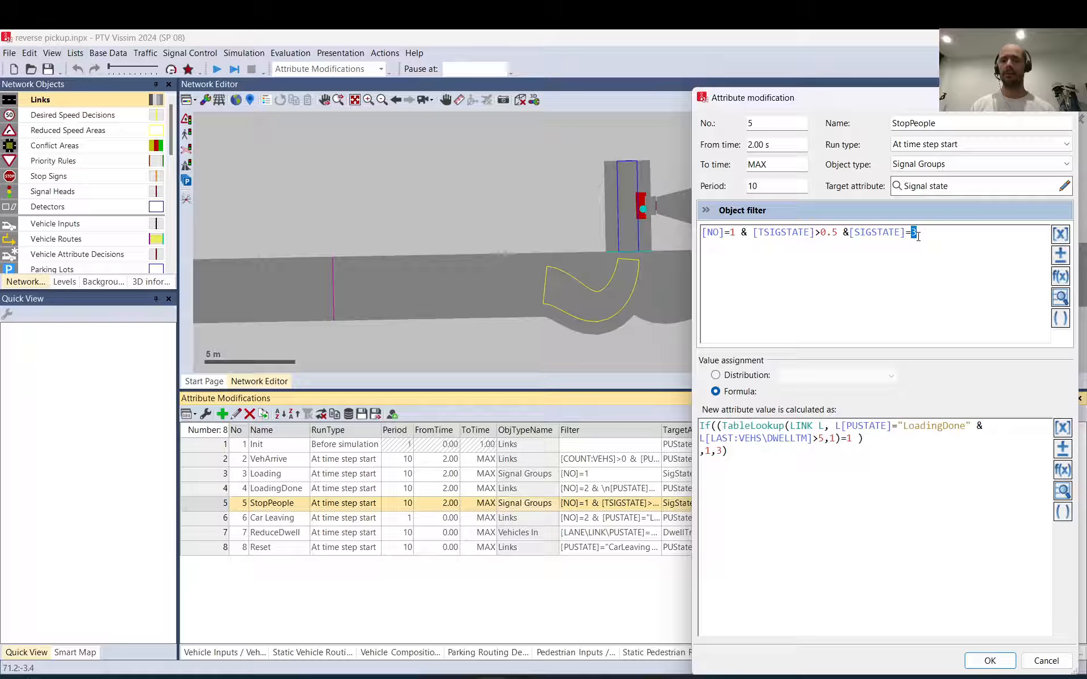
{"action": "key", "text": "shift+Left"}
{"action": "key", "text": "shift+Left"}
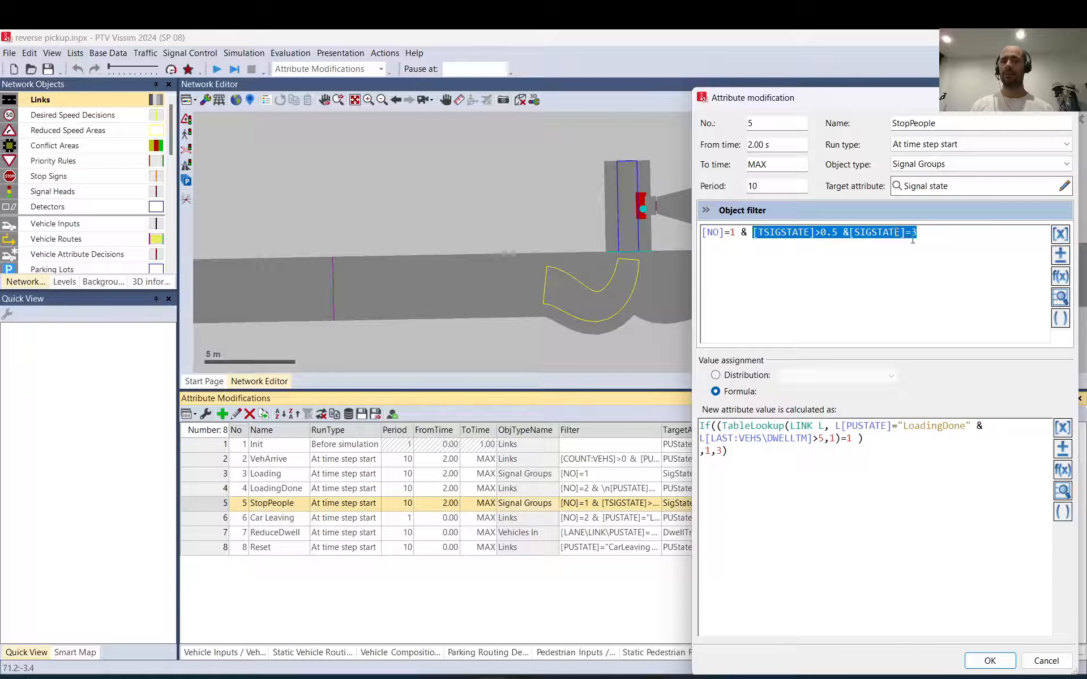
{"action": "left_click_drag", "start_coordinate": [922, 233], "coordinate": [754, 233]}
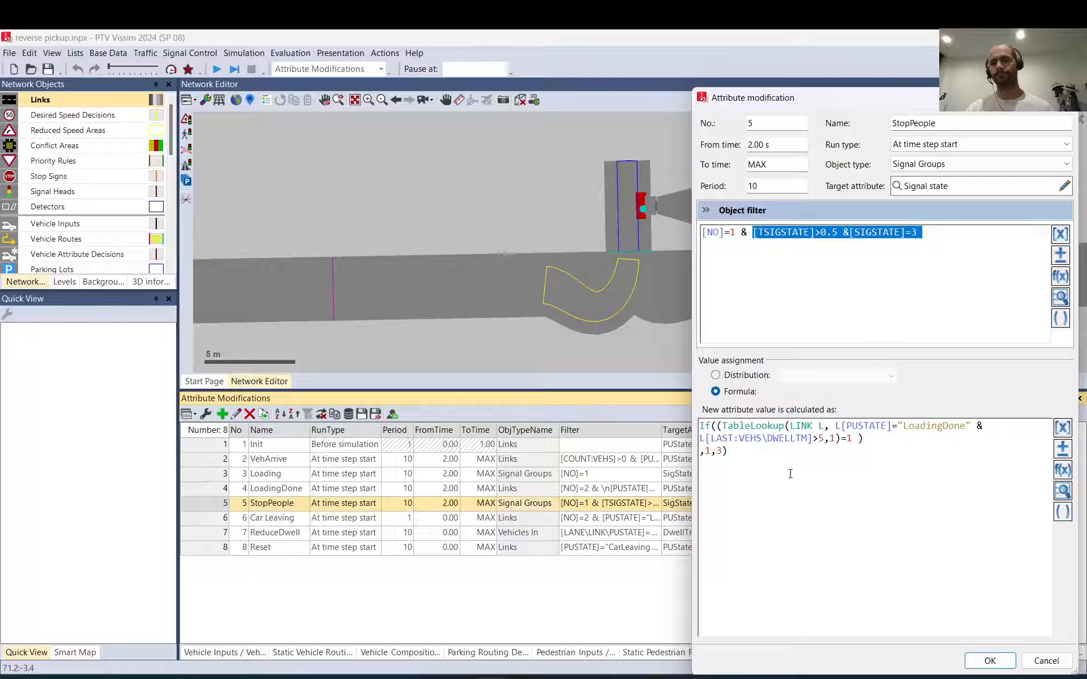
- Highlight the whole StopPeople formula, its LINK L argument, and the lookup condition combining PUSTATE "LoadingDone" with a dwell time above 5
{"action": "left_click", "coordinate": [751, 453]}
{"action": "left_click_drag", "start_coordinate": [751, 453], "coordinate": [705, 425]}
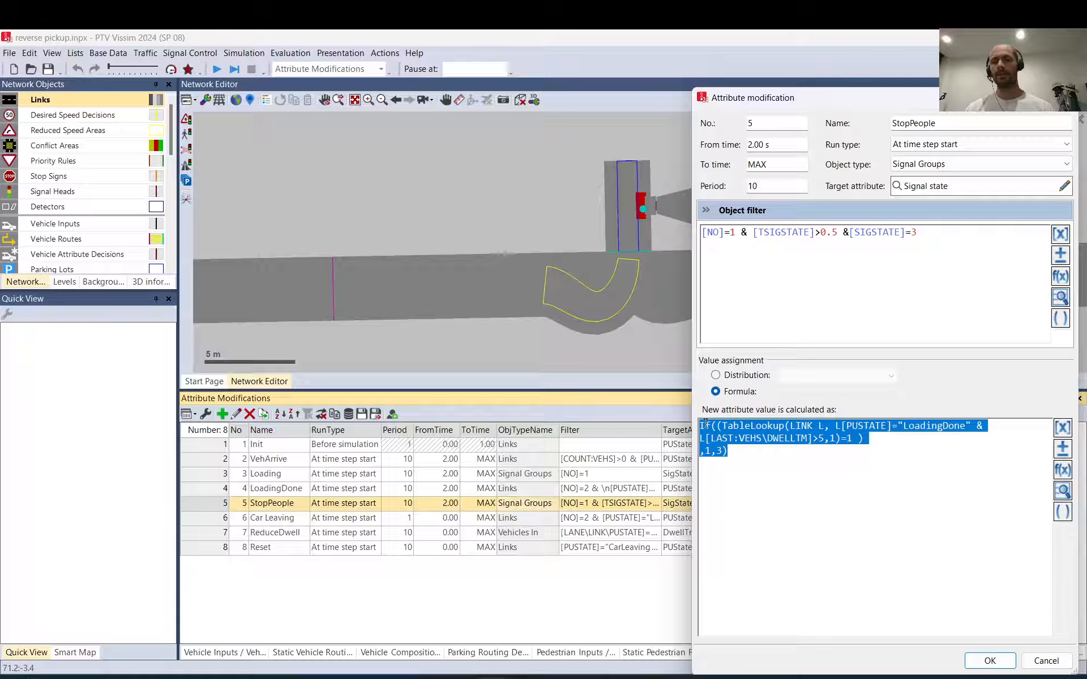
{"action": "left_click", "coordinate": [770, 443]}
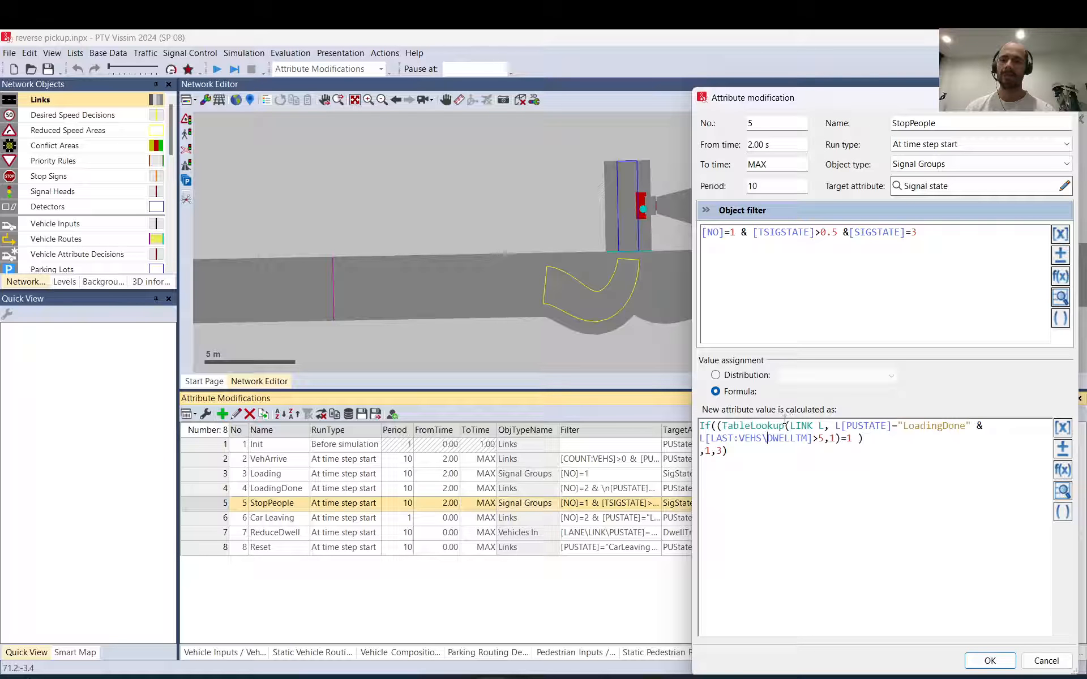
{"action": "left_click_drag", "start_coordinate": [785, 425], "coordinate": [836, 425]}
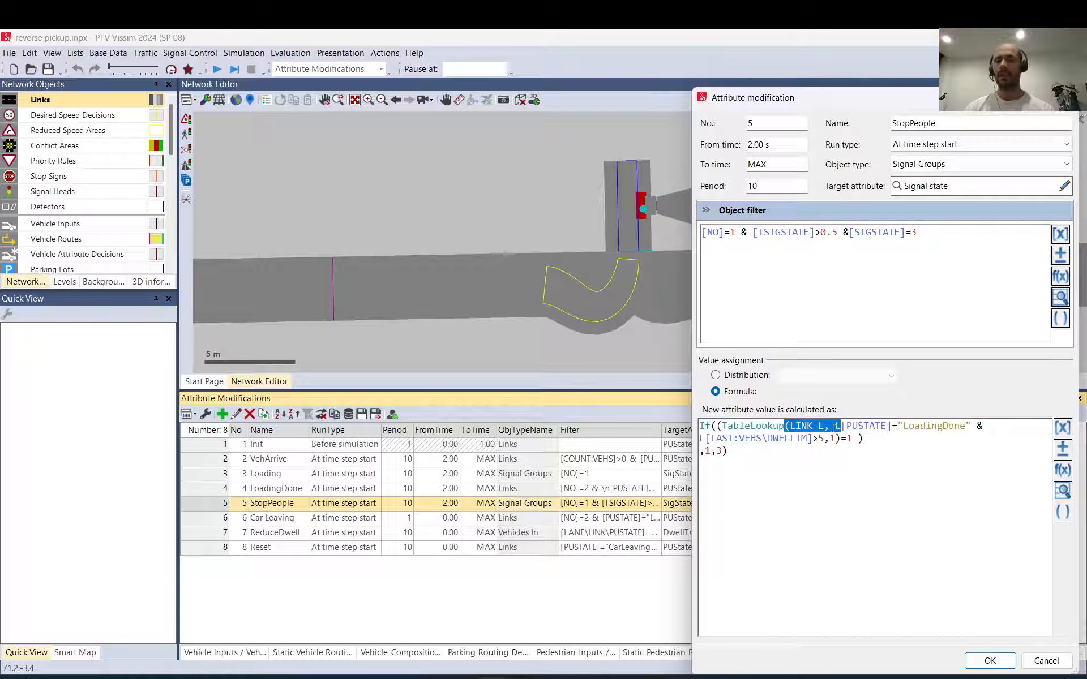
{"action": "left_click", "coordinate": [831, 426]}
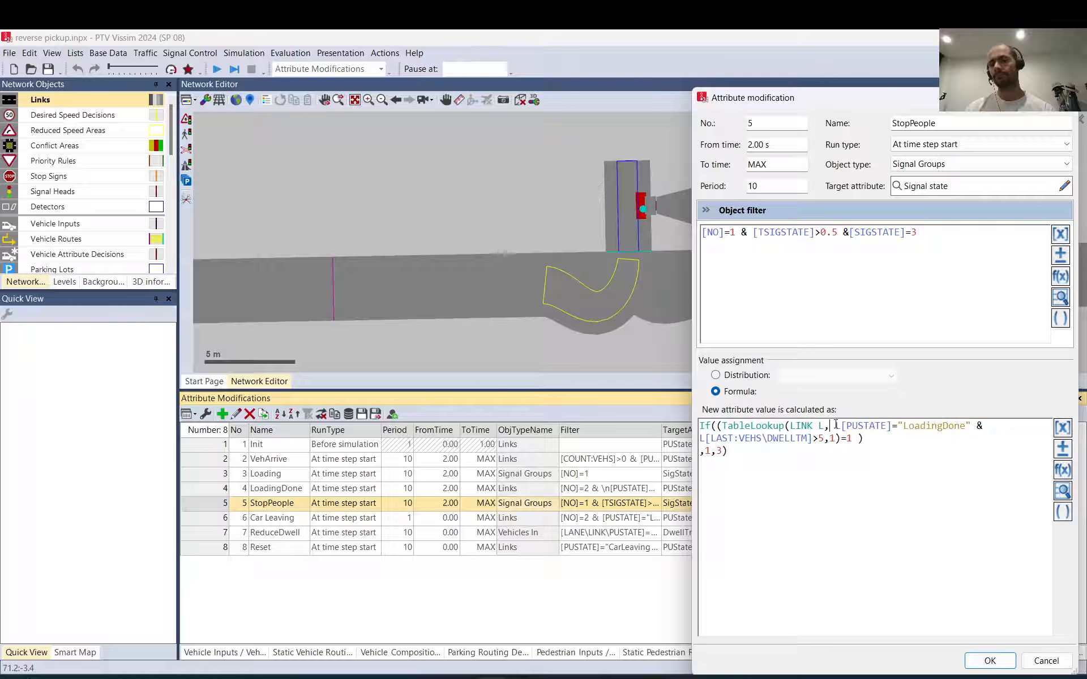
{"action": "mouse_move", "coordinate": [835, 426]}
{"action": "left_mouse_down"}
{"action": "mouse_move", "coordinate": [826, 439]}
{"action": "mouse_move", "coordinate": [753, 446]}
{"action": "mouse_move", "coordinate": [821, 433]}
{"action": "left_mouse_up"}
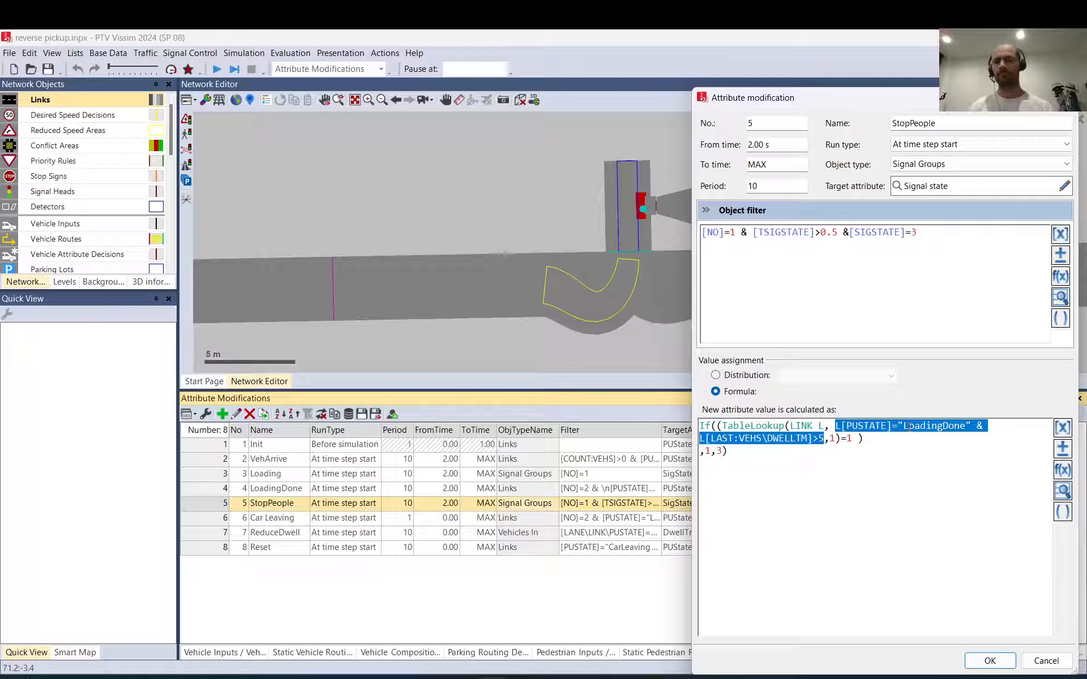
- Highlight the return value 1 in the StopPeople TableLookup, and the complete TableLookup expression
{"action": "left_click", "coordinate": [824, 440]}
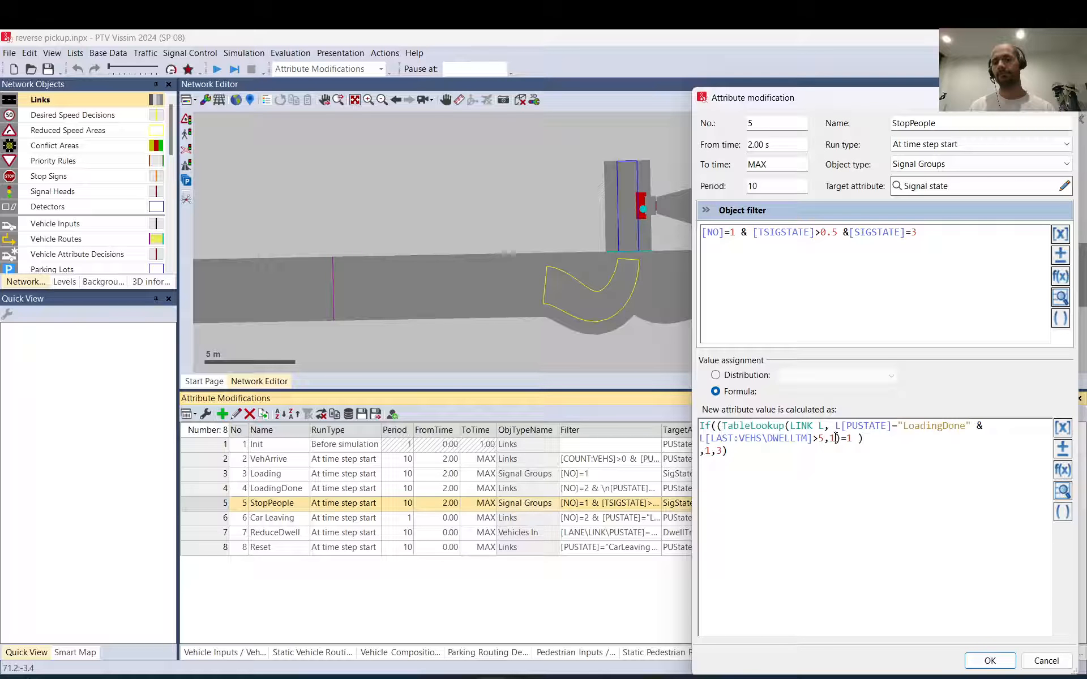
{"action": "left_click_drag", "start_coordinate": [835, 438], "coordinate": [824, 439]}
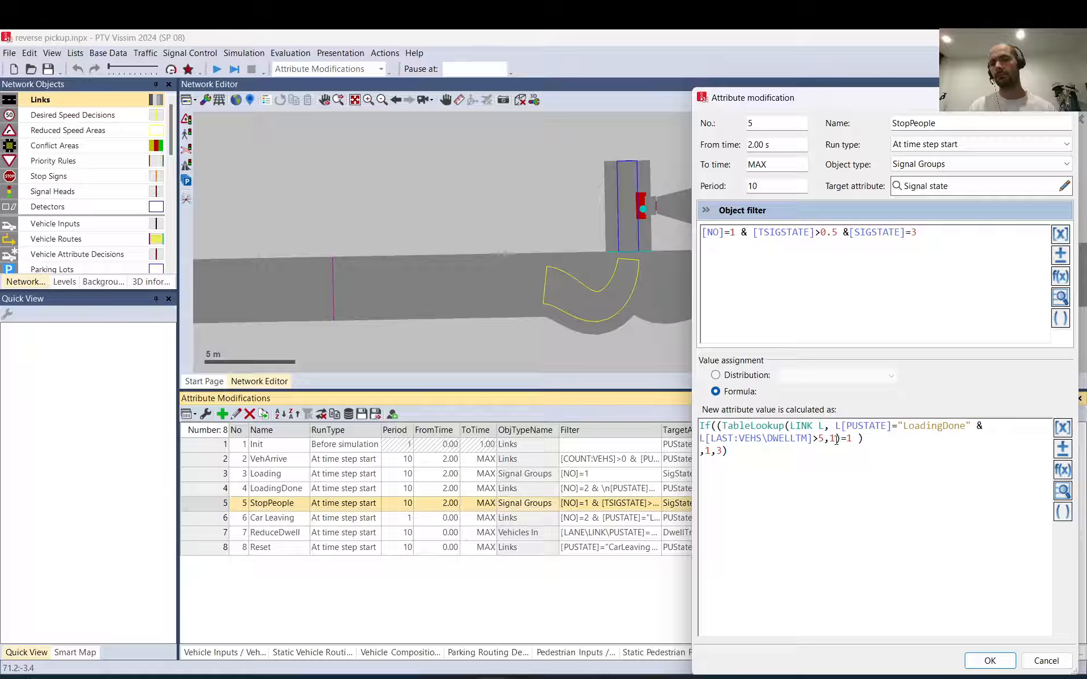
{"action": "mouse_move", "coordinate": [836, 438]}
{"action": "left_mouse_down"}
{"action": "mouse_move", "coordinate": [798, 428]}
{"action": "mouse_move", "coordinate": [829, 438]}
{"action": "left_mouse_up"}
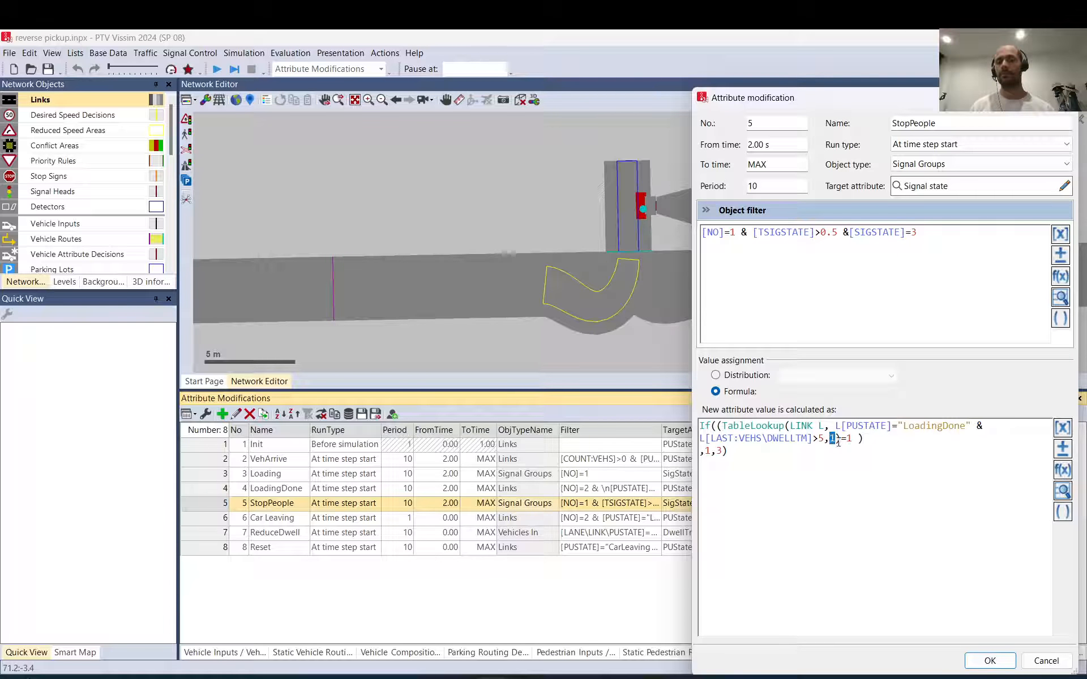
{"action": "left_click_drag", "start_coordinate": [847, 439], "coordinate": [723, 427]}
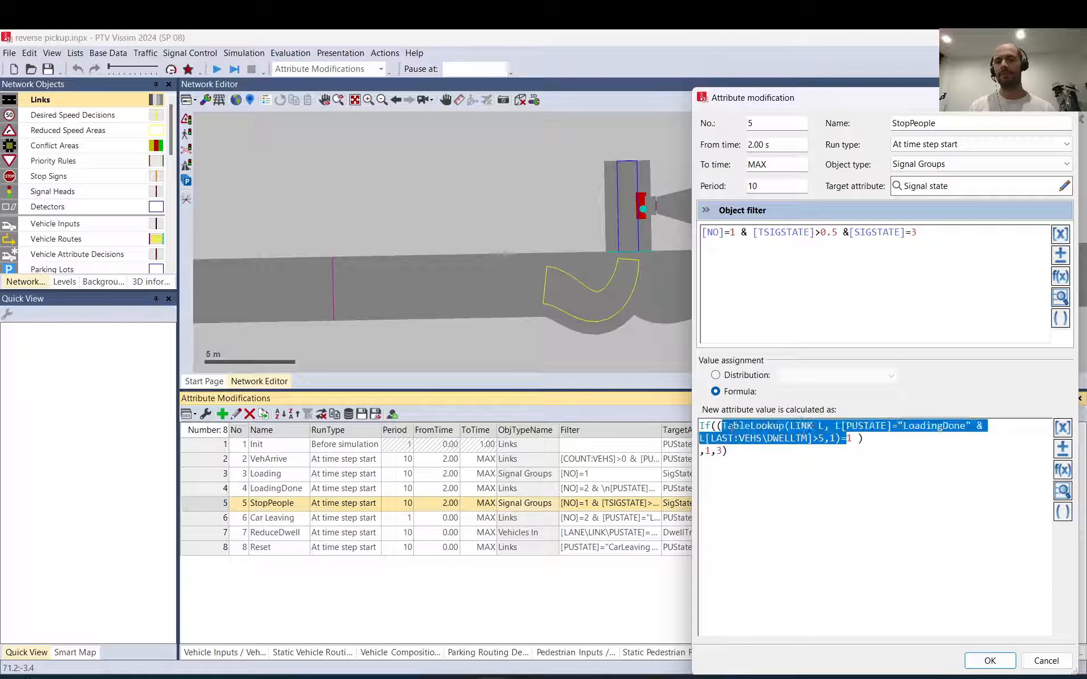
{"action": "left_click", "coordinate": [728, 426]}
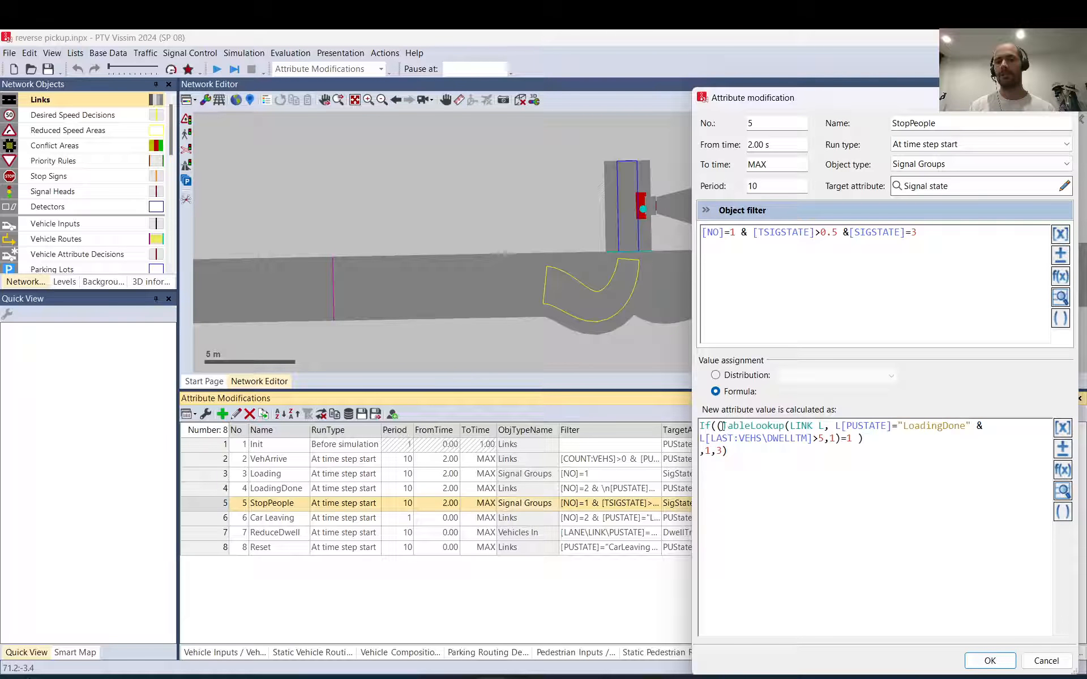
{"action": "left_click_drag", "start_coordinate": [723, 426], "coordinate": [842, 438]}
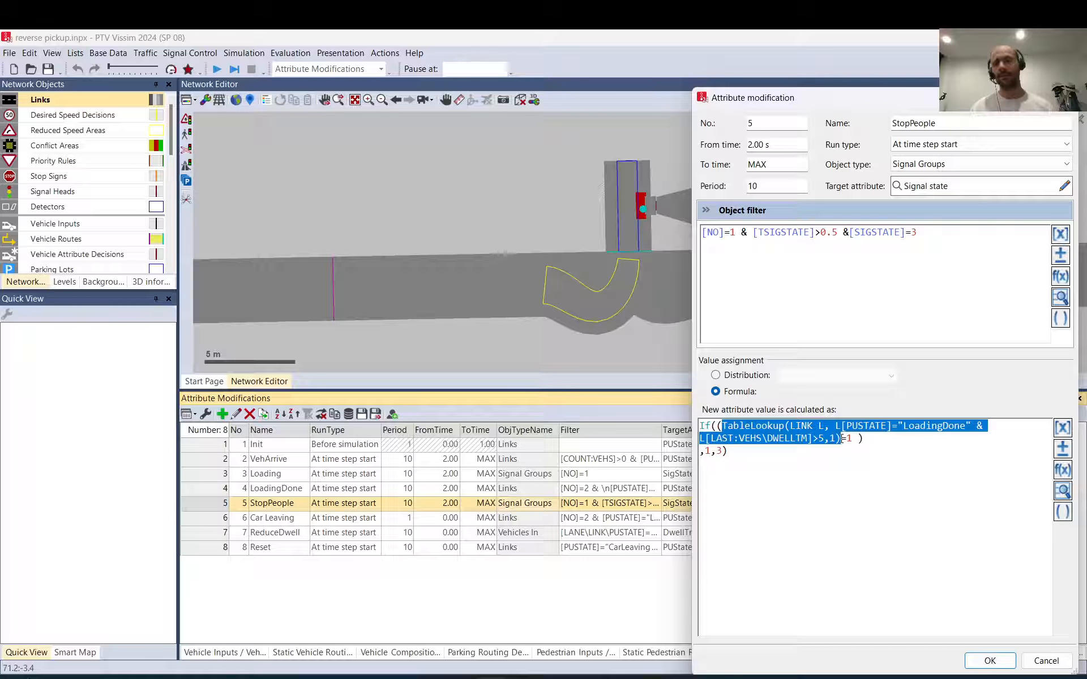
- Highlight the =1 comparison after the StopPeople TableLookup and the value 1 assigned when the condition is true
{"action": "left_click", "coordinate": [842, 438]}
{"action": "key", "text": "shift+Right"}
{"action": "key", "text": "shift+Right"}
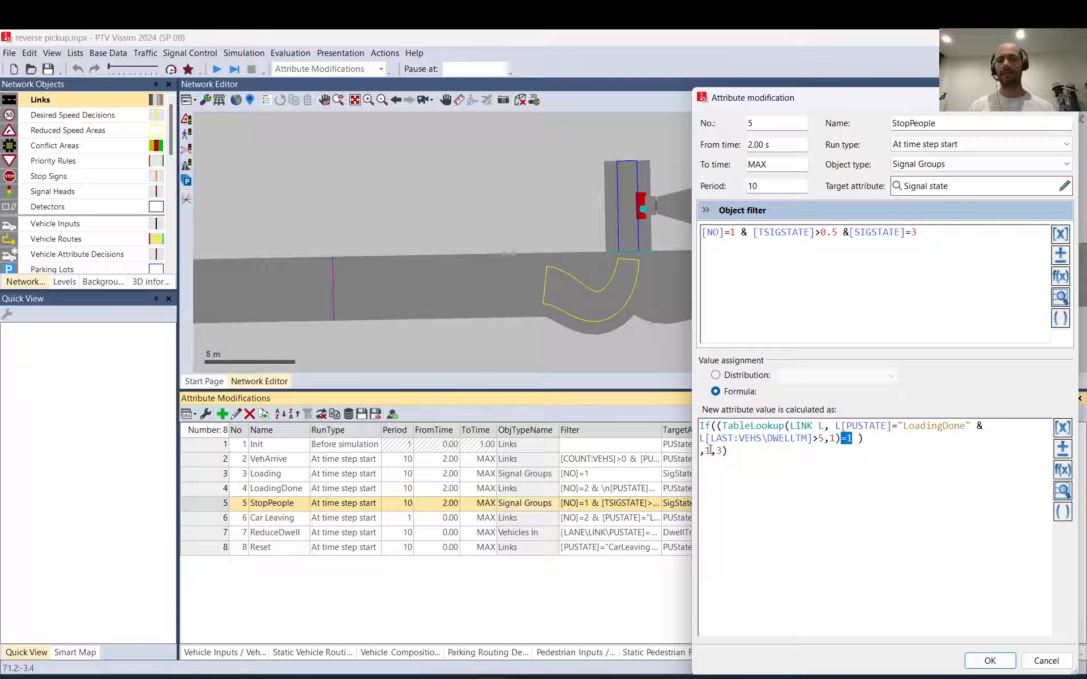
{"action": "left_click", "coordinate": [710, 451]}
{"action": "key", "text": "shift+Home"}
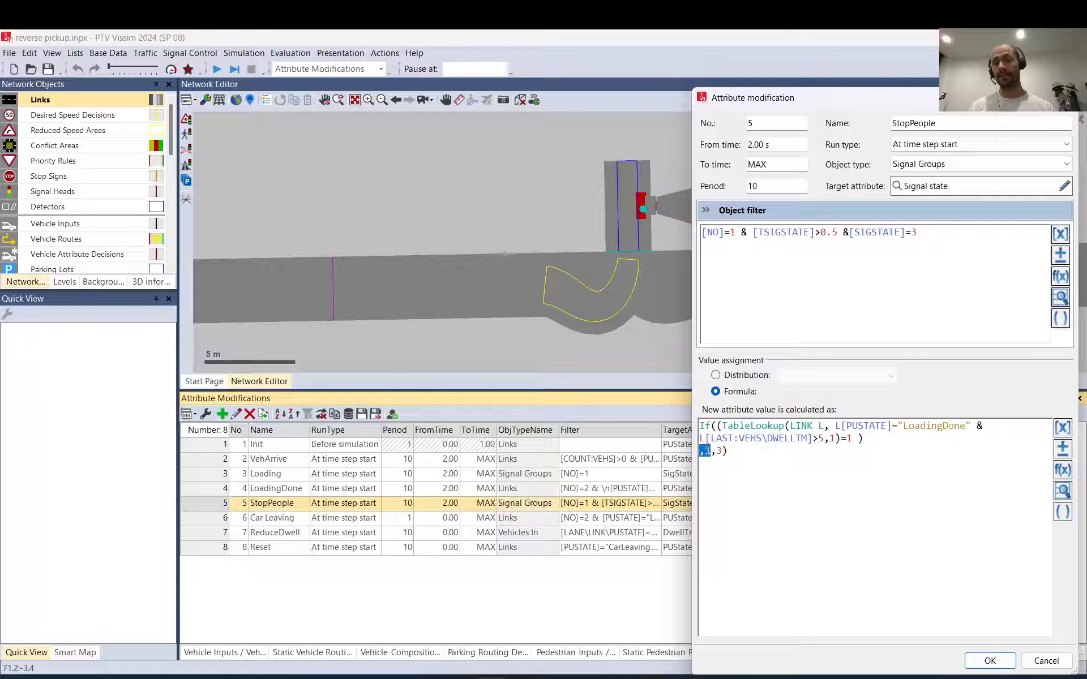
{"action": "left_click", "coordinate": [711, 451]}
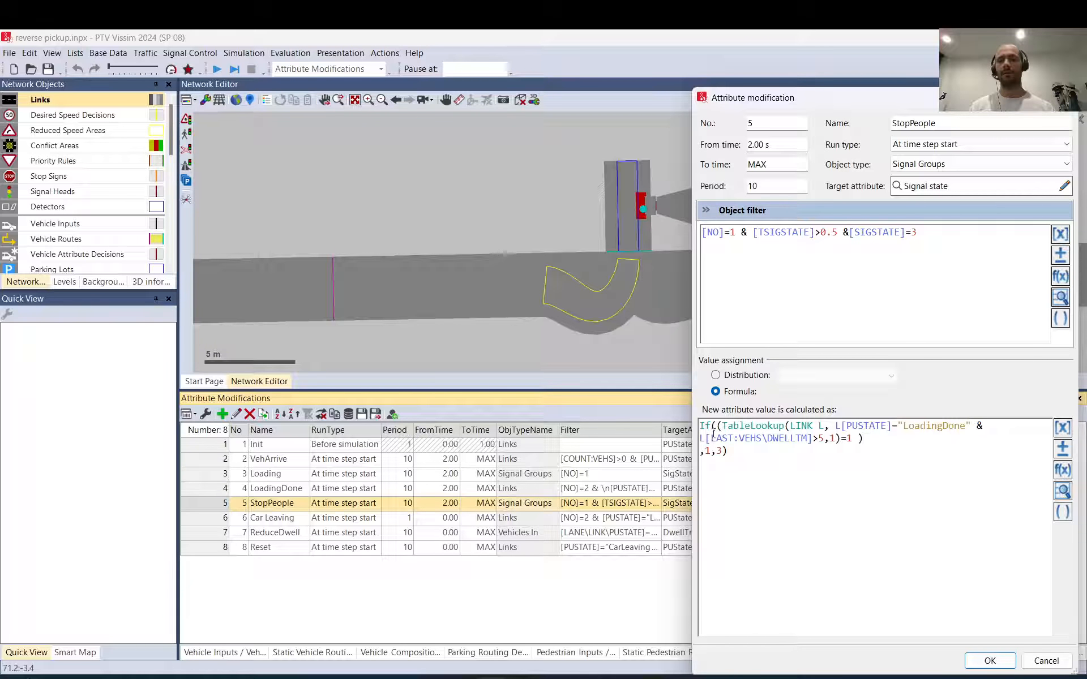
- Highlight the If condition and the alternative value 3 in the StopPeople formula, and close the attribute modification without changes
{"action": "left_click_drag", "start_coordinate": [717, 425], "coordinate": [701, 451]}
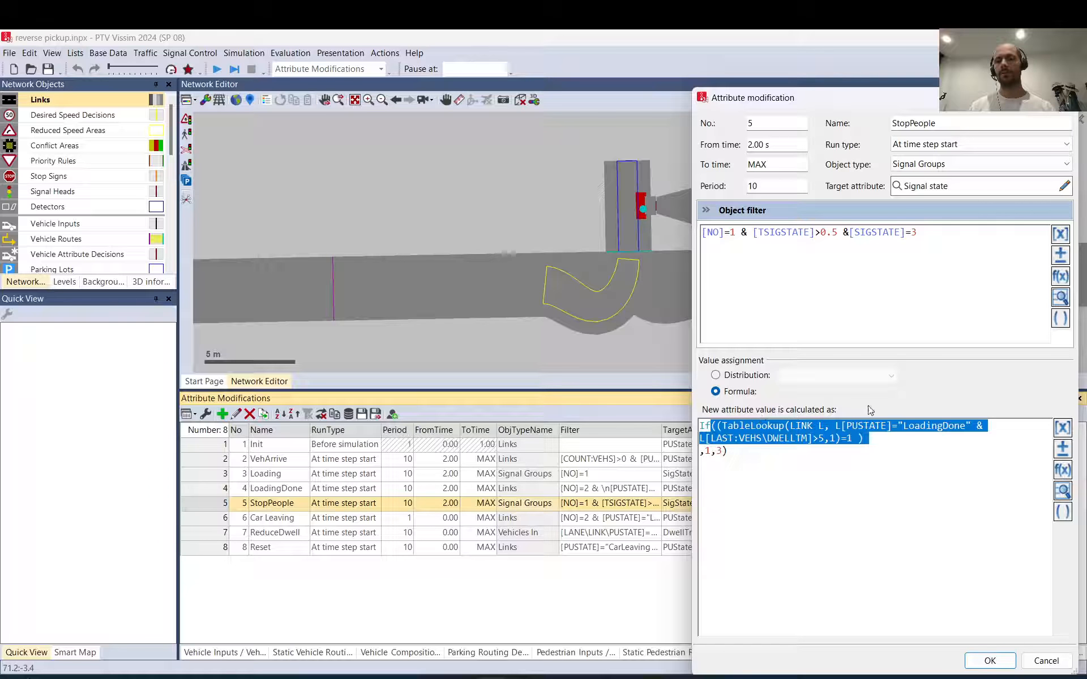
{"action": "left_click", "coordinate": [710, 452]}
{"action": "mouse_move", "coordinate": [711, 451]}
{"action": "left_mouse_down"}
{"action": "mouse_move", "coordinate": [700, 451]}
{"action": "mouse_move", "coordinate": [722, 451]}
{"action": "mouse_move", "coordinate": [711, 451]}
{"action": "left_mouse_up"}
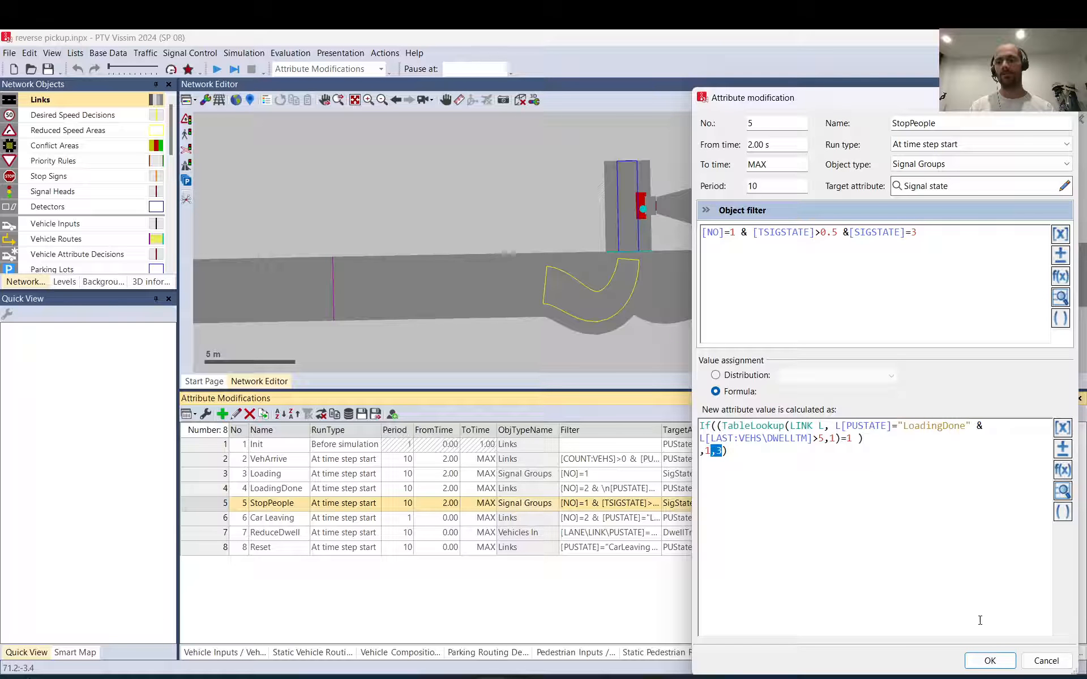
{"action": "left_click", "coordinate": [1034, 658]}
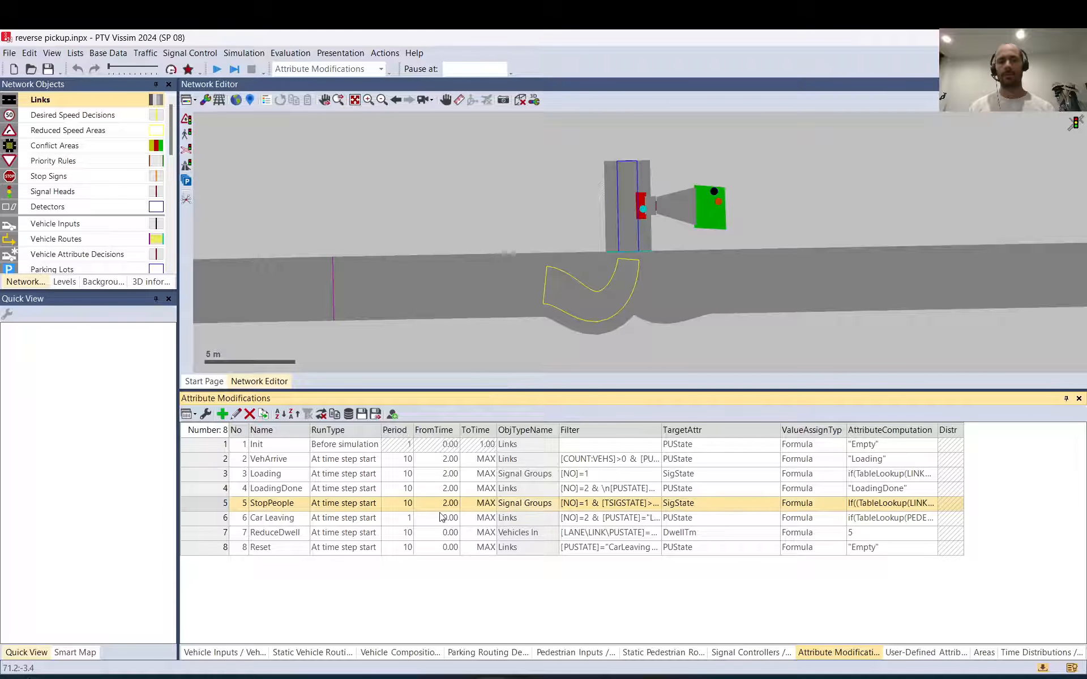
- Open the Car Leaving attribute modification, expand its object filter, and highlight the [NO]=2 condition
{"action": "double_click", "coordinate": [214, 519]}
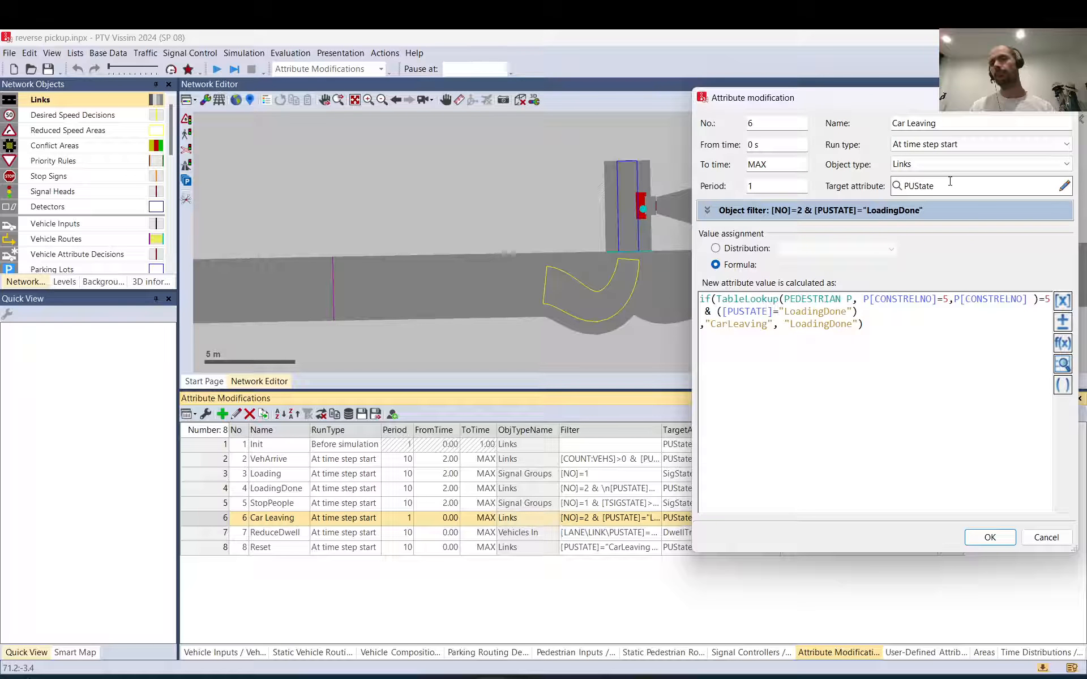
{"action": "left_click", "coordinate": [705, 210]}
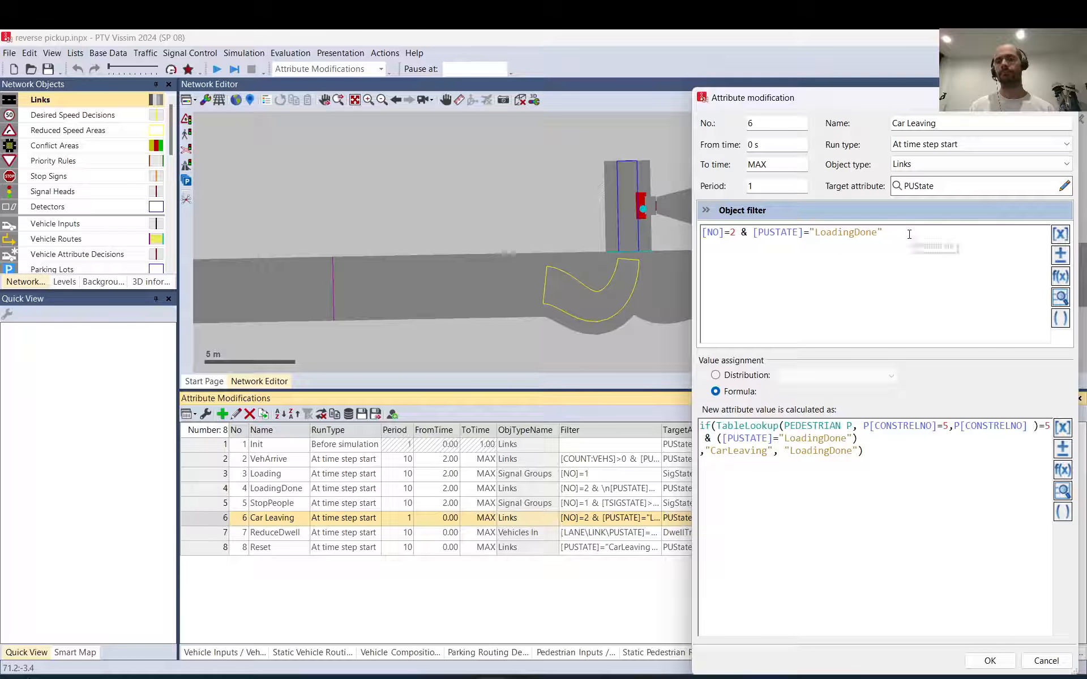
{"action": "left_click_drag", "start_coordinate": [882, 232], "coordinate": [702, 233]}
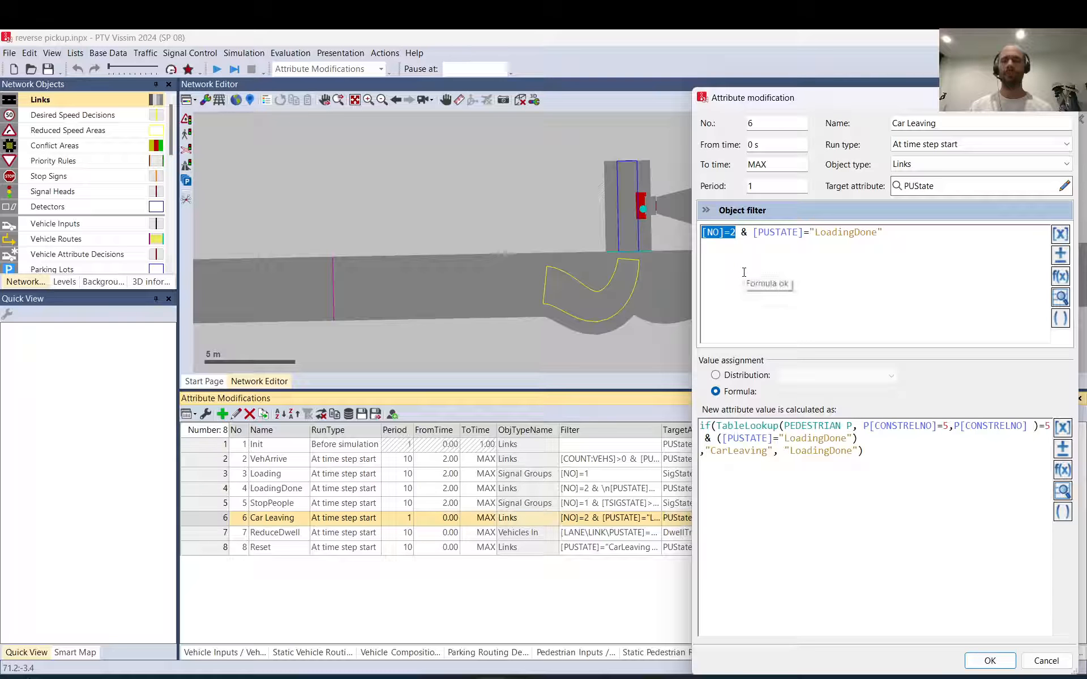
- Highlight the PEDESTRIAN P argument of the TableLookup in the Car Leaving formula, and close the attribute modification without changes
{"action": "left_click", "coordinate": [701, 425]}
{"action": "left_click_drag", "start_coordinate": [701, 425], "coordinate": [784, 425]}
{"action": "left_click", "coordinate": [852, 426]}
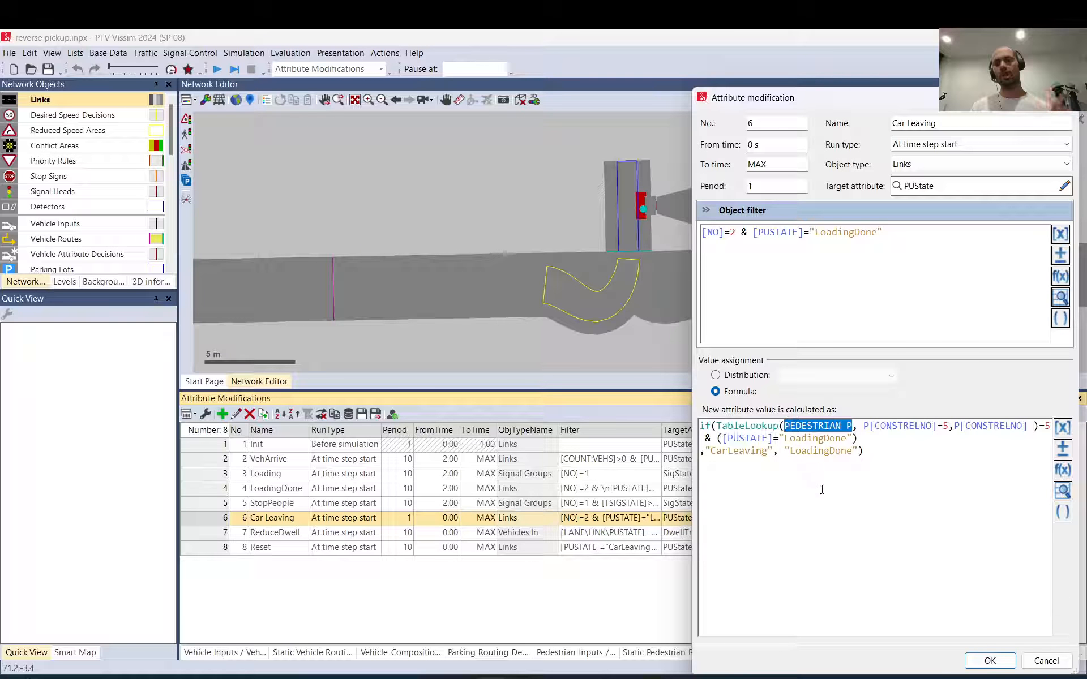
{"action": "left_click", "coordinate": [1028, 659]}
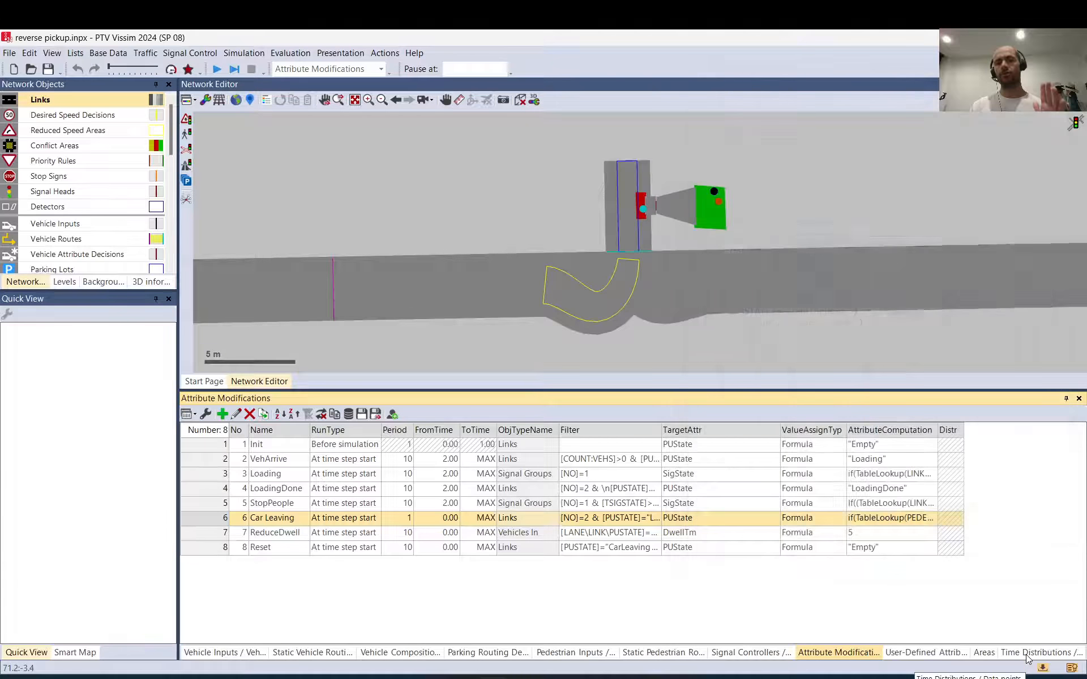
- Select the small pedestrian area adjoining the red area in the network, and reopen the Car Leaving attribute modification
{"action": "scroll", "coordinate": [659, 199], "scroll_direction": "up", "scroll_amount": 3}
{"action": "scroll", "coordinate": [660, 199], "scroll_direction": "up", "scroll_amount": 2}
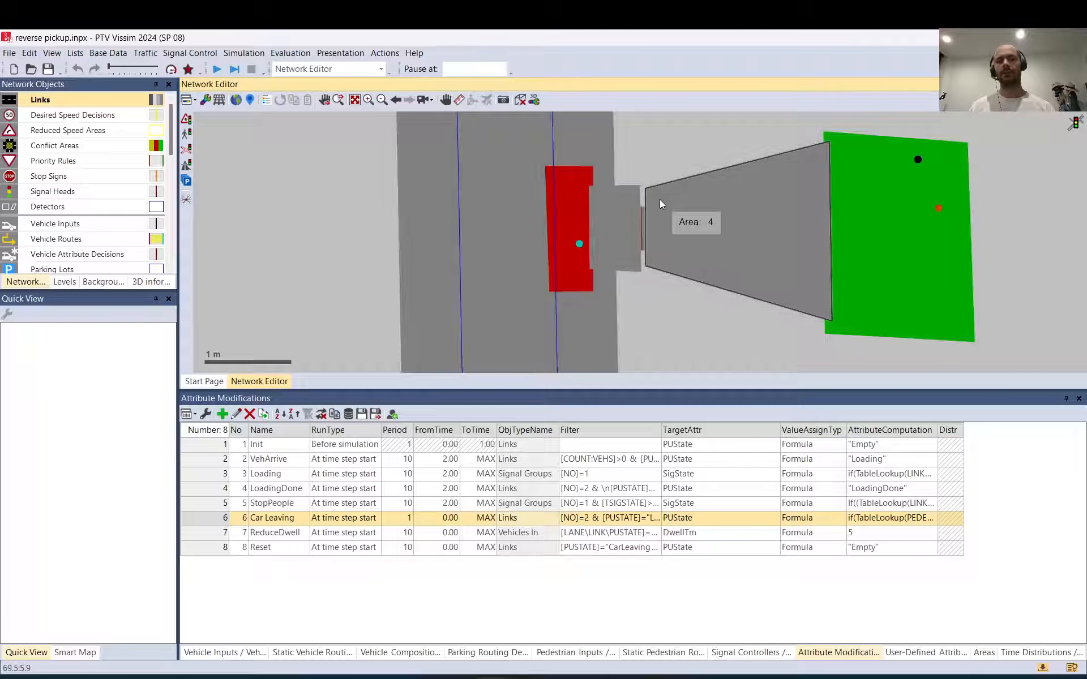
{"action": "left_click", "coordinate": [620, 211]}
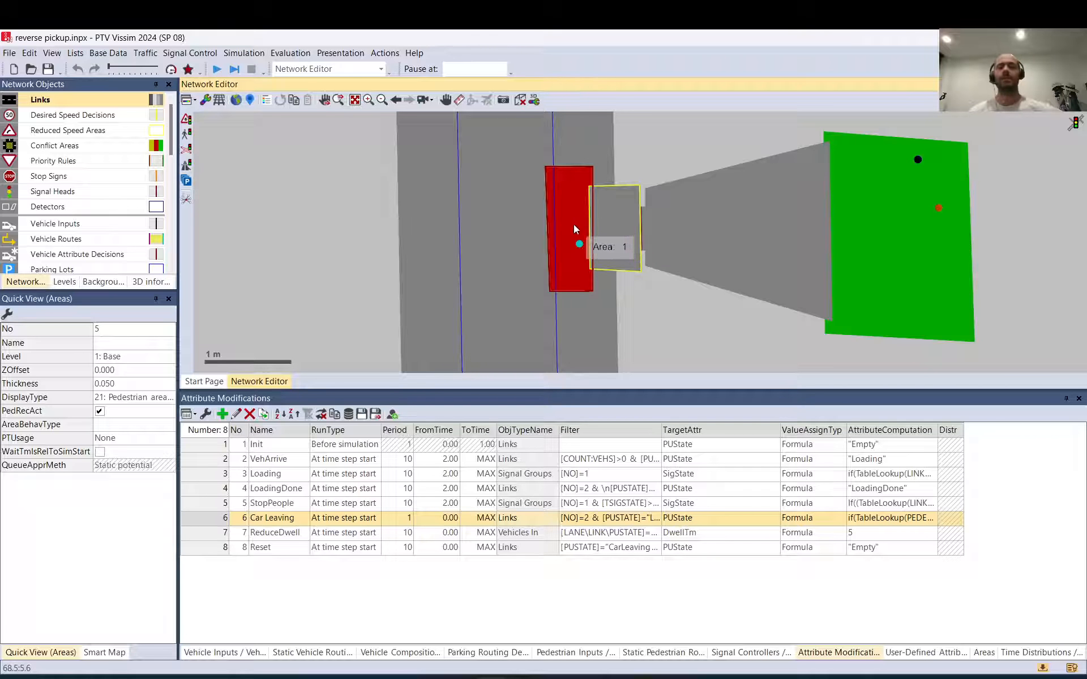
{"action": "double_click", "coordinate": [218, 519]}
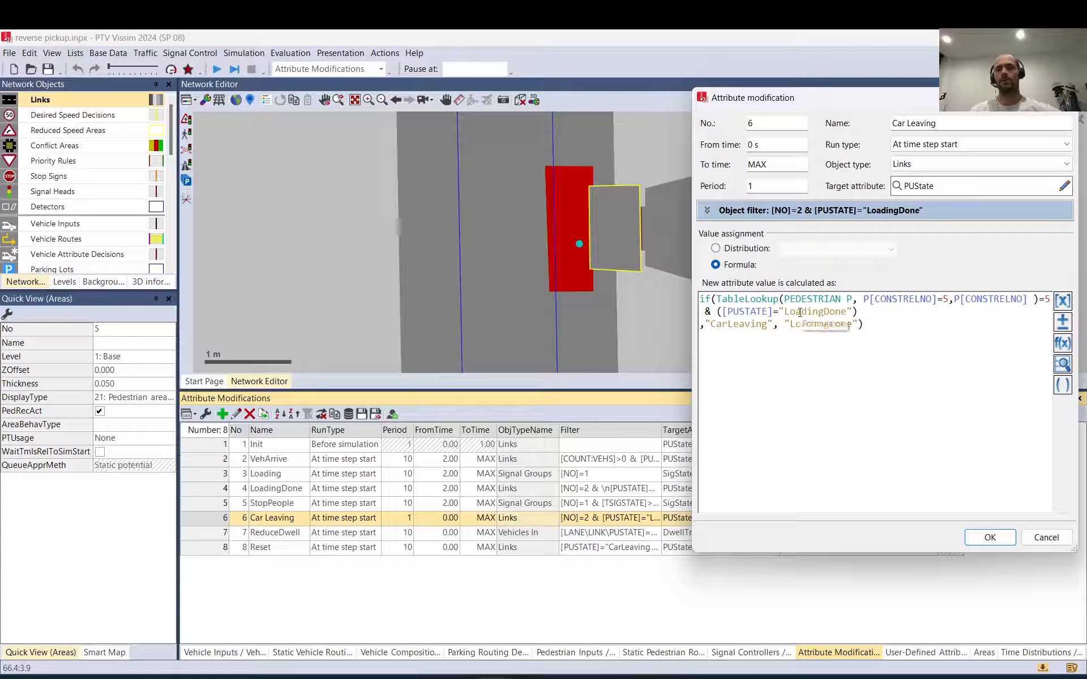
- Highlight in turn the TableLookup arguments PEDESTRIAN P, P[CONSTRELNO]=5 and P[CONSTRELNO] in the Car Leaving formula
{"action": "left_click_drag", "start_coordinate": [785, 299], "coordinate": [852, 298]}
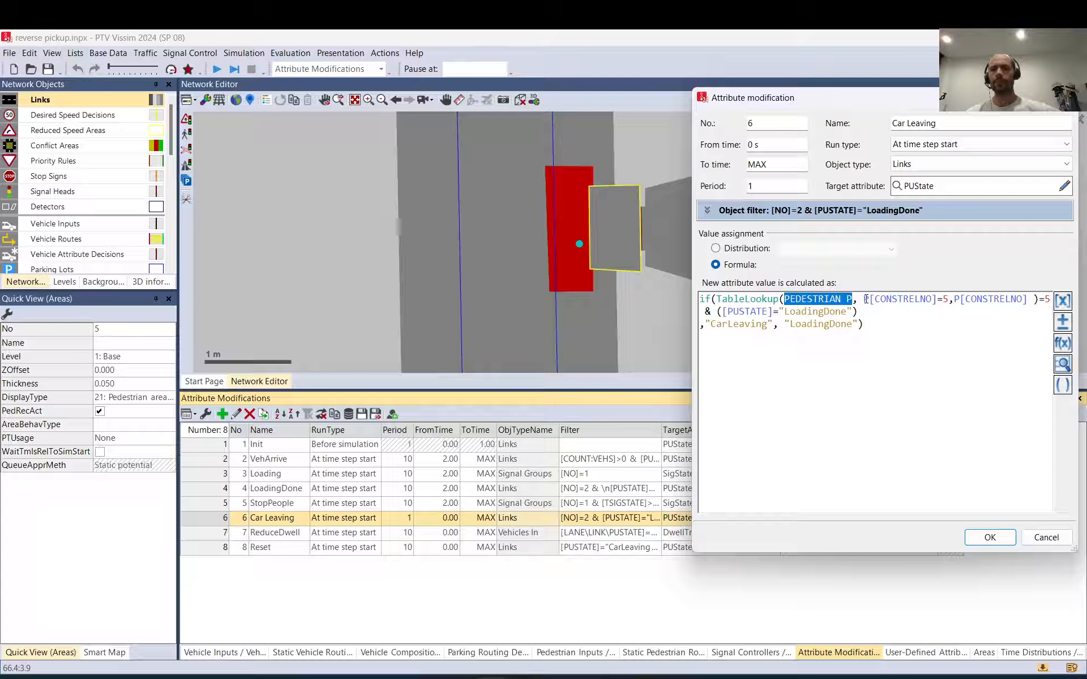
{"action": "left_click_drag", "start_coordinate": [864, 299], "coordinate": [951, 300]}
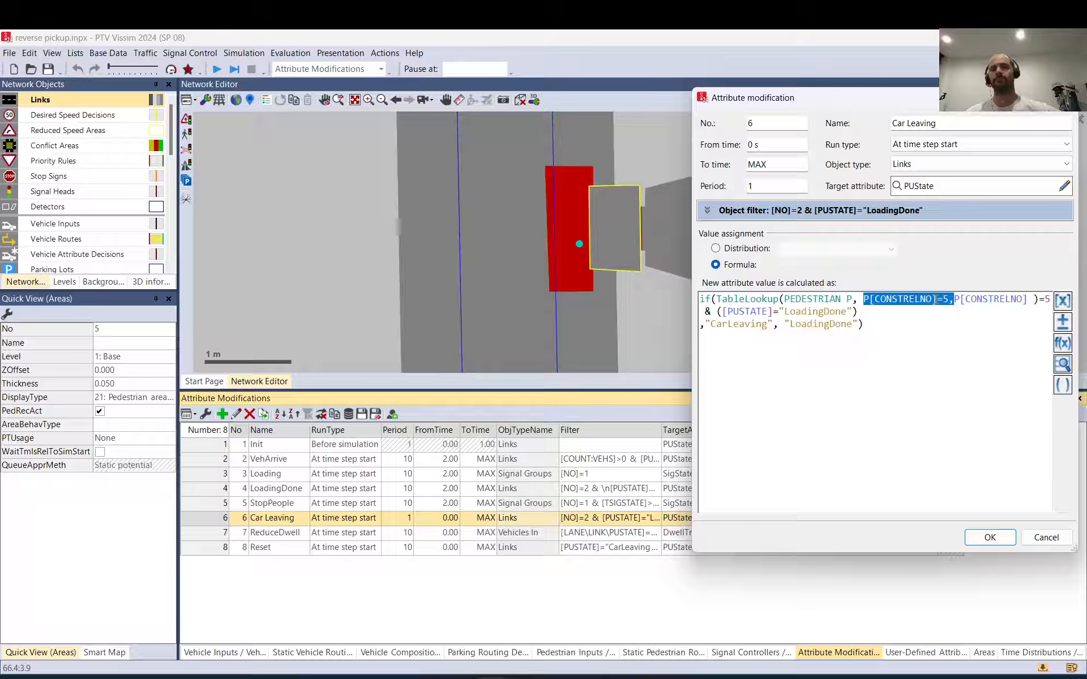
{"action": "left_click", "coordinate": [936, 299]}
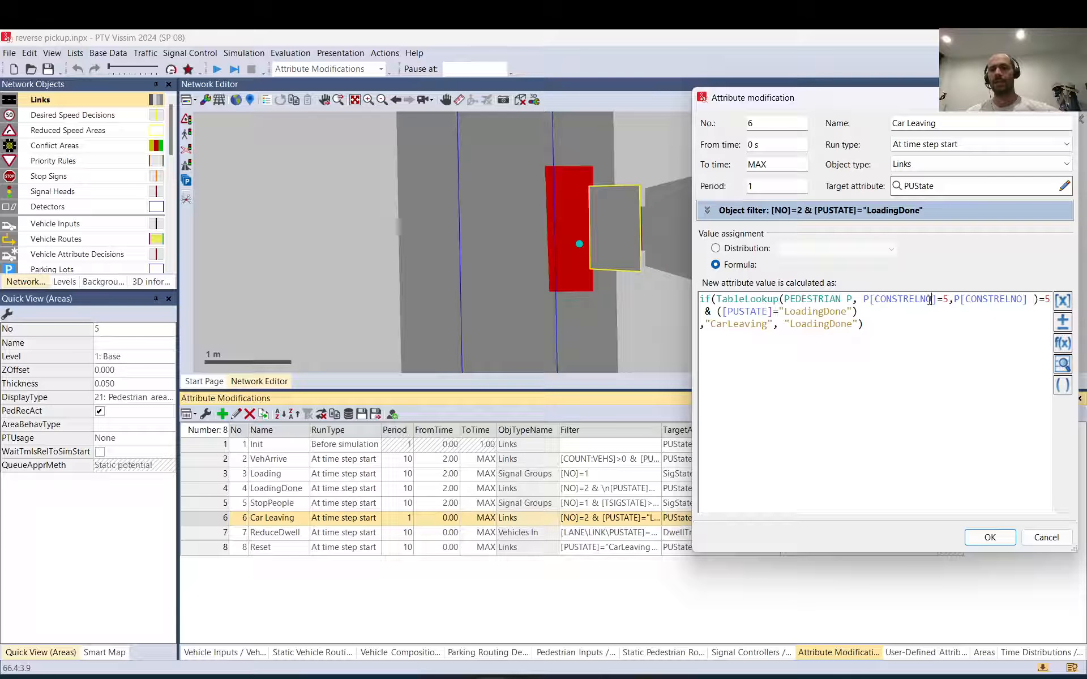
{"action": "double_click", "coordinate": [929, 299]}
{"action": "left_click", "coordinate": [946, 302]}
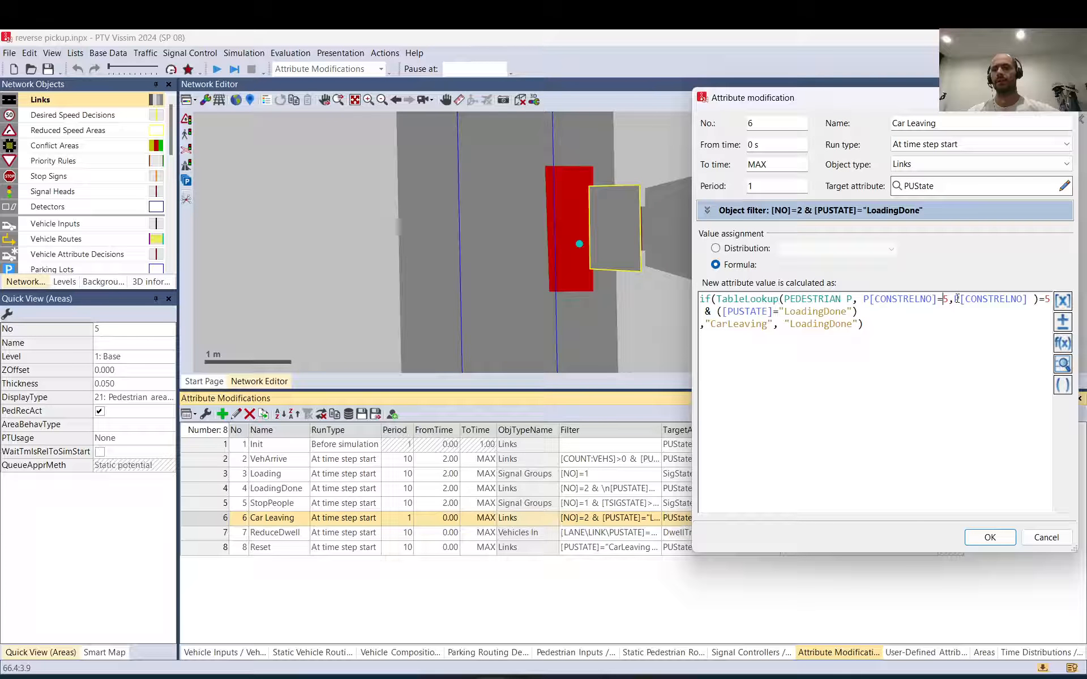
{"action": "left_click_drag", "start_coordinate": [954, 299], "coordinate": [1022, 299]}
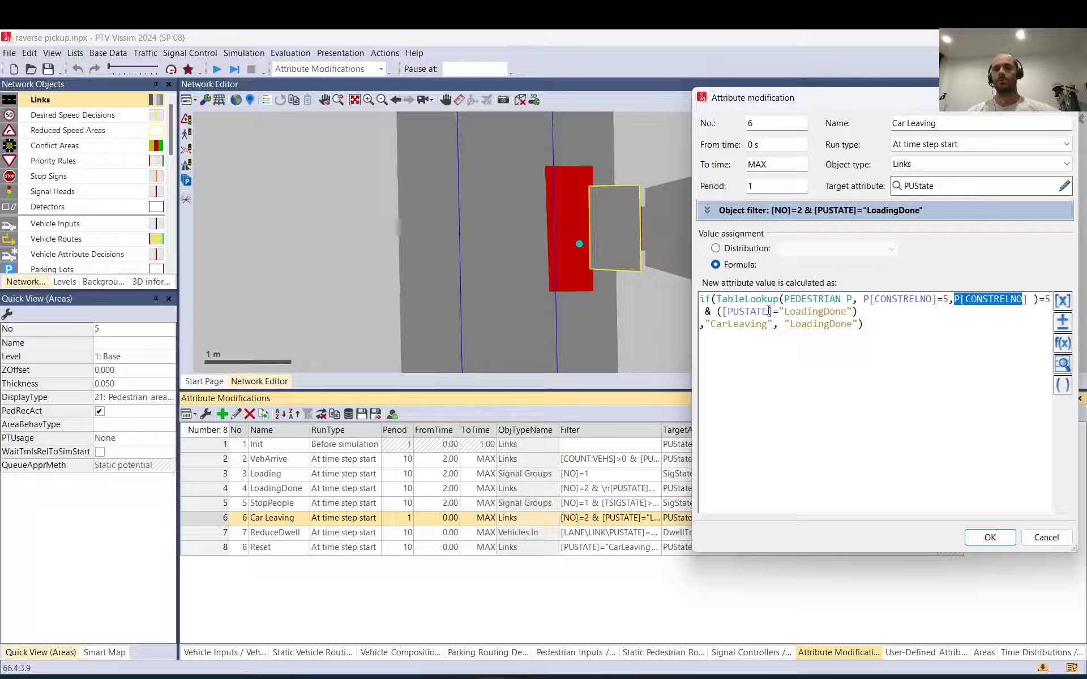
- Highlight the full TableLookup argument list in the Car Leaving formula and the =5 comparison that follows it
{"action": "left_click_drag", "start_coordinate": [784, 299], "coordinate": [1028, 304]}
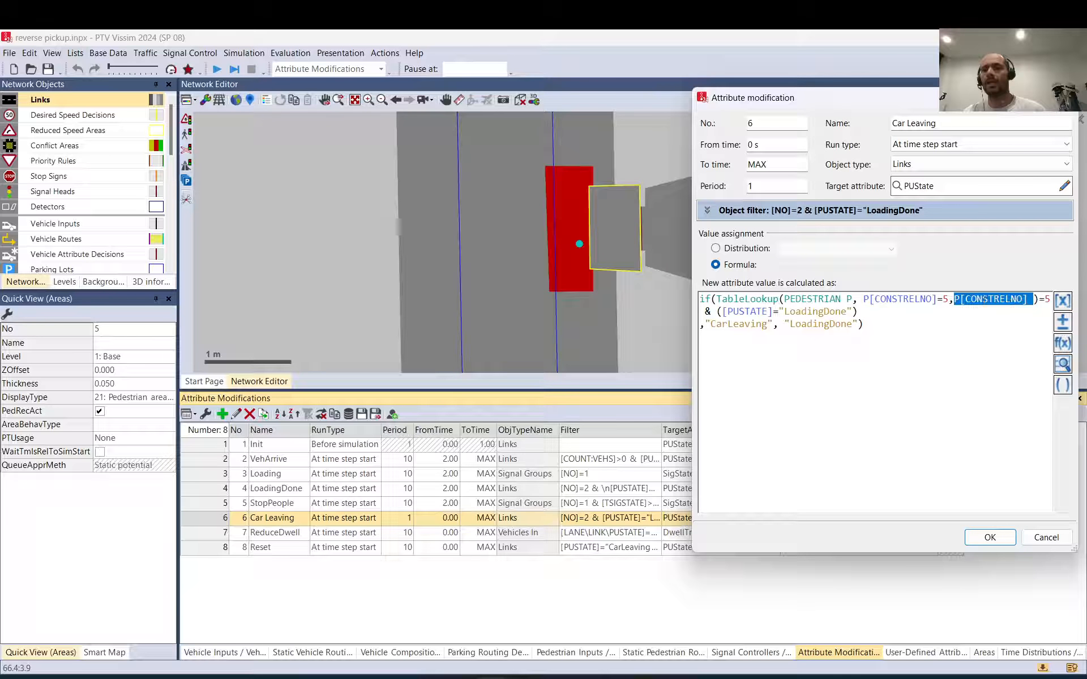
{"action": "left_click", "coordinate": [946, 298]}
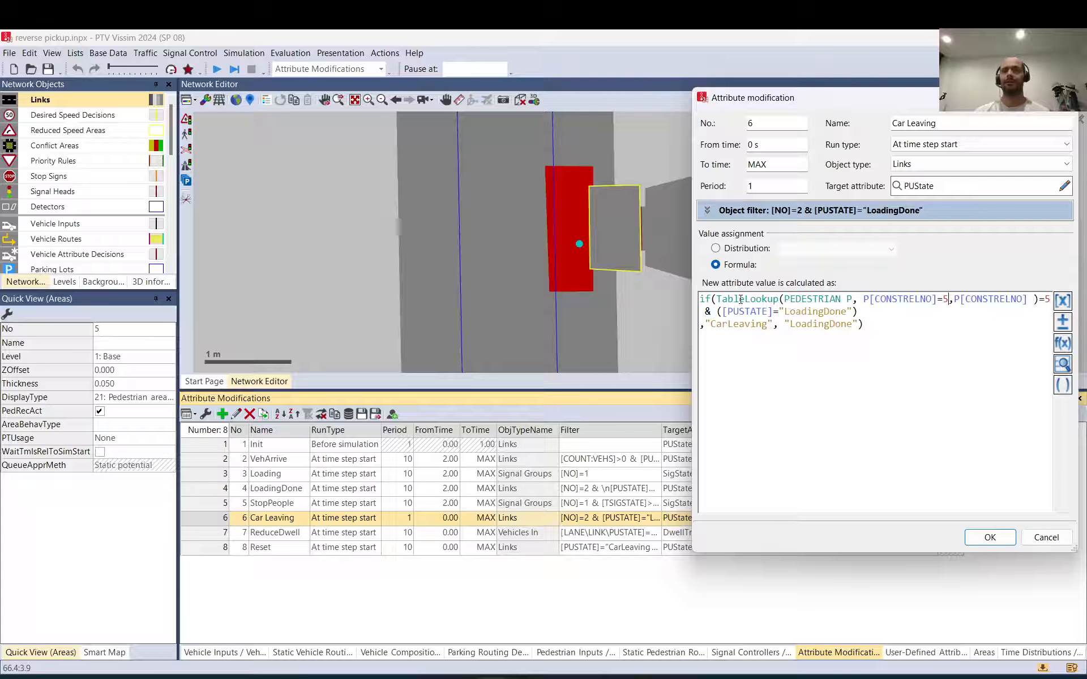
{"action": "left_click_drag", "start_coordinate": [780, 299], "coordinate": [1029, 298]}
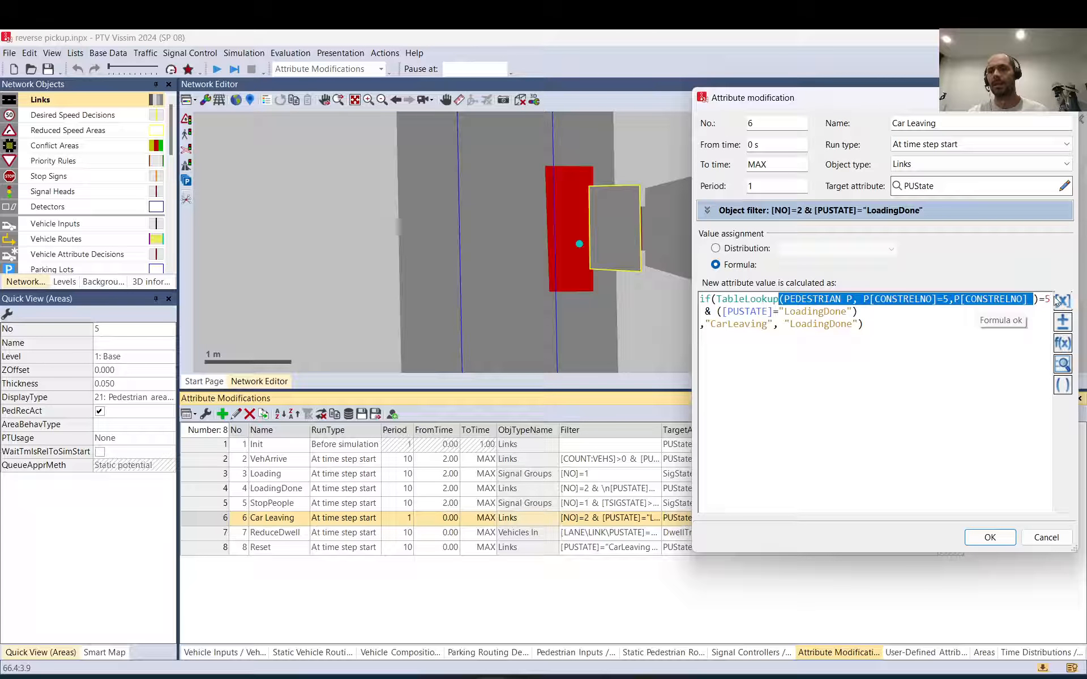
{"action": "left_click_drag", "start_coordinate": [1050, 299], "coordinate": [1033, 299]}
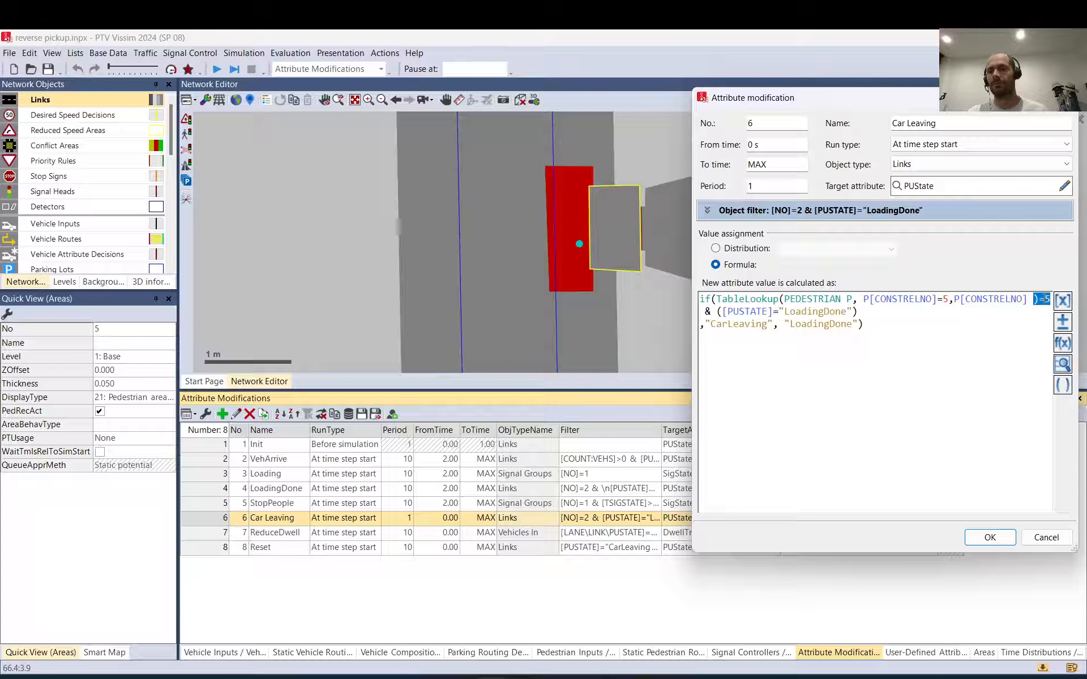
- Highlight the [PUSTATE]="LoadingDone" condition and the "CarLeaving" and "LoadingDone" outcomes in the formula, and close the Car Leaving attribute modification
{"action": "left_click", "coordinate": [853, 312]}
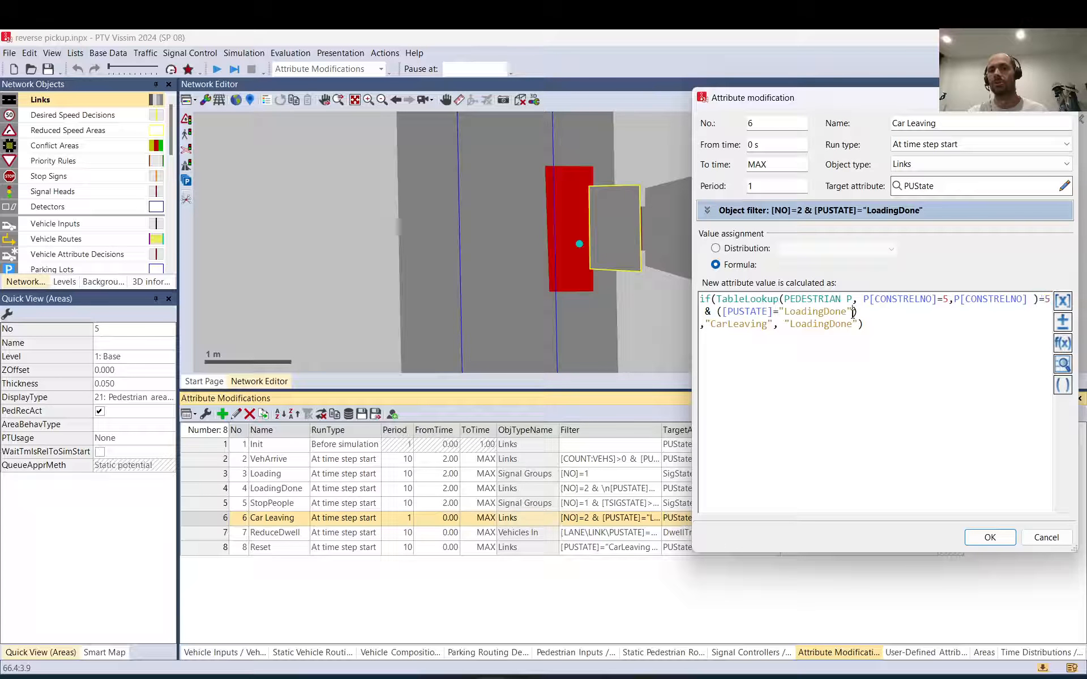
{"action": "left_click_drag", "start_coordinate": [853, 311], "coordinate": [708, 311]}
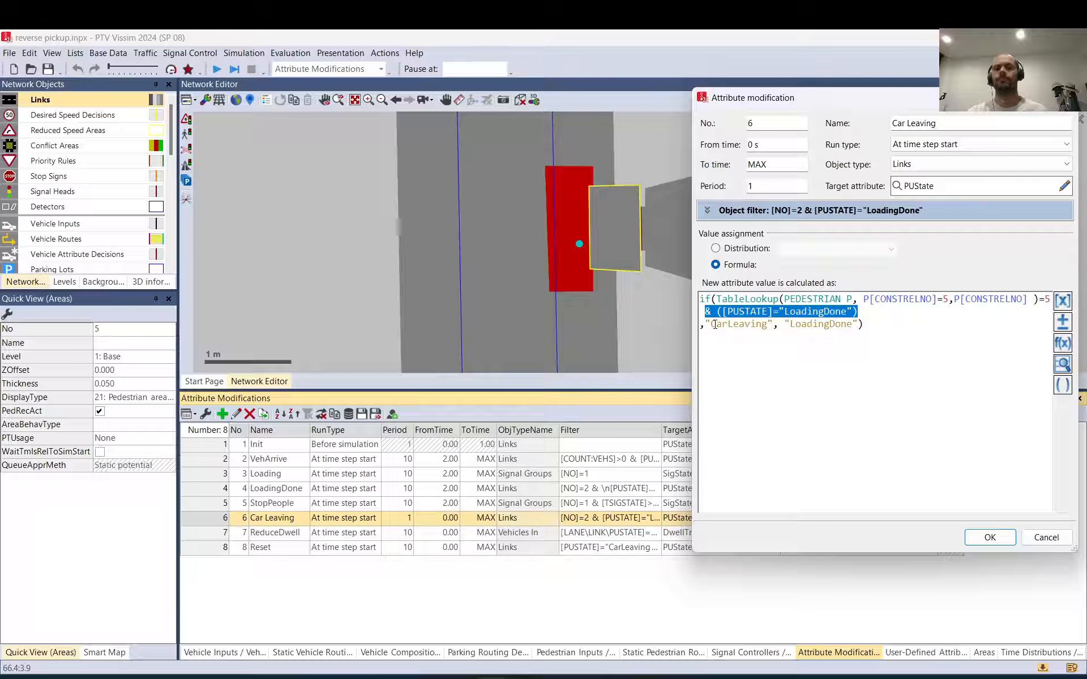
{"action": "left_click_drag", "start_coordinate": [700, 324], "coordinate": [771, 327]}
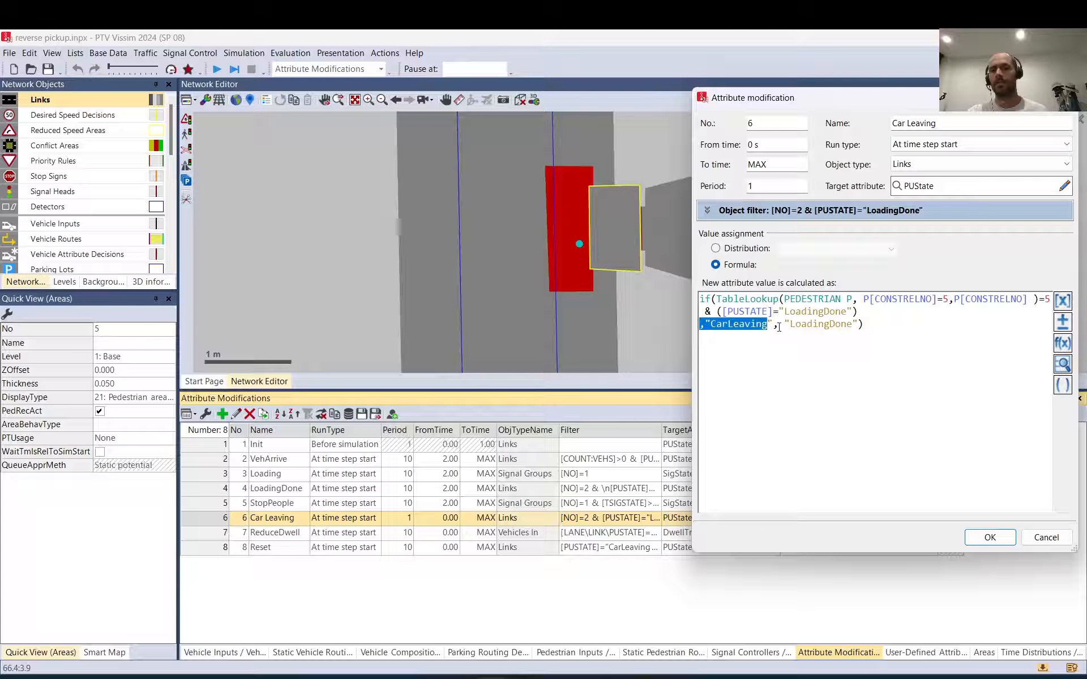
{"action": "left_click_drag", "start_coordinate": [858, 311], "coordinate": [716, 299]}
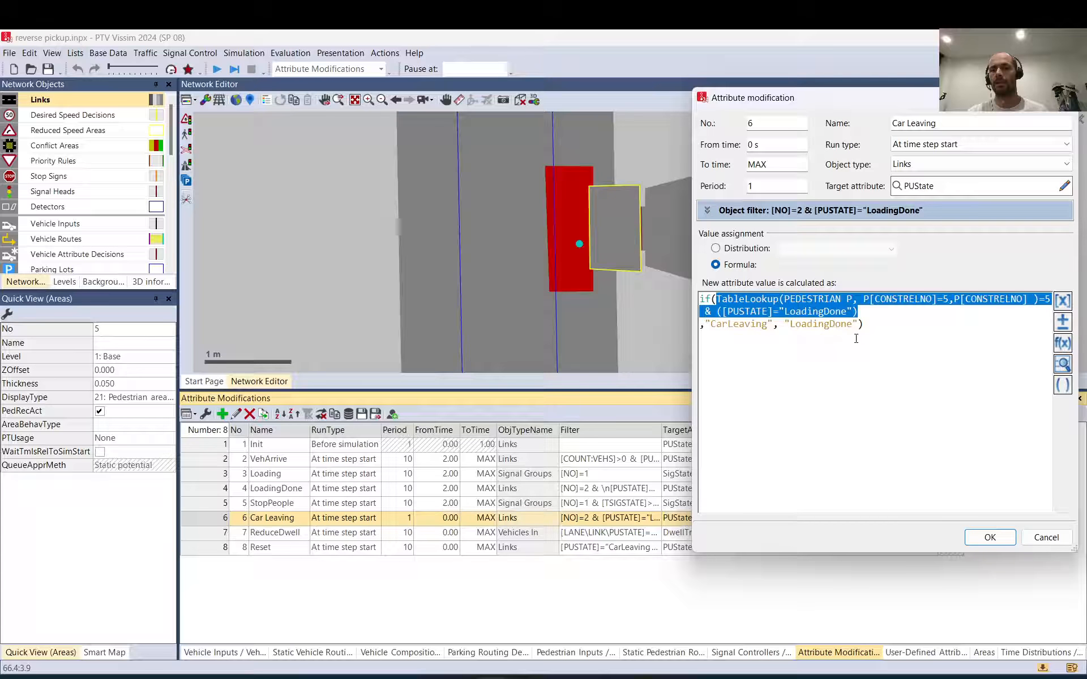
{"action": "left_click_drag", "start_coordinate": [852, 324], "coordinate": [785, 325]}
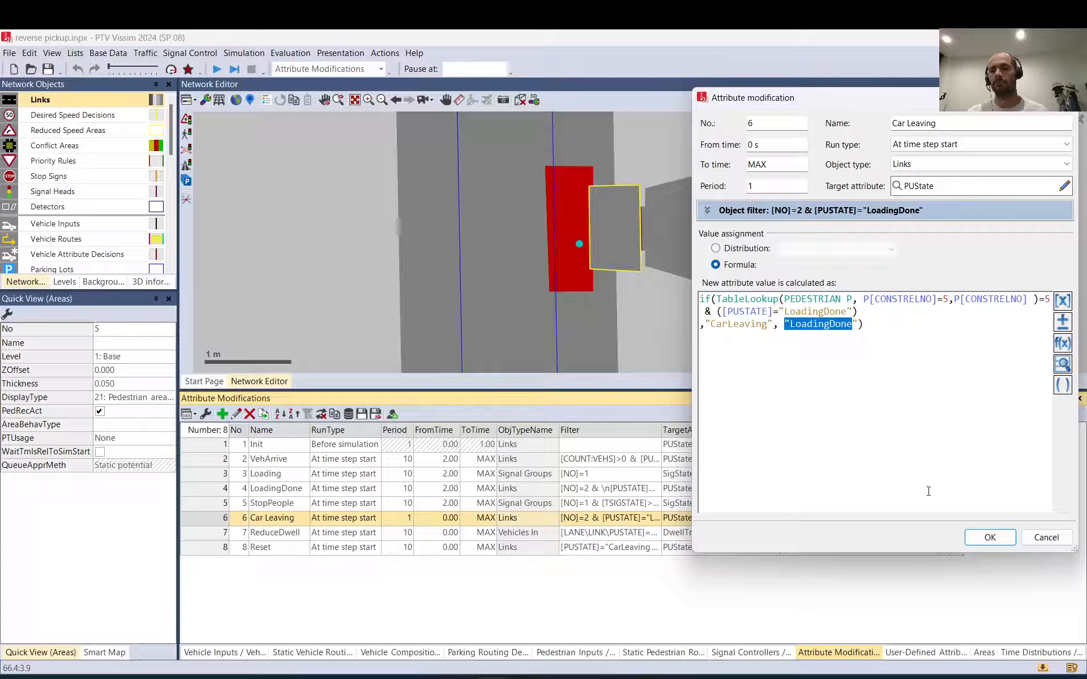
{"action": "left_click", "coordinate": [987, 538]}
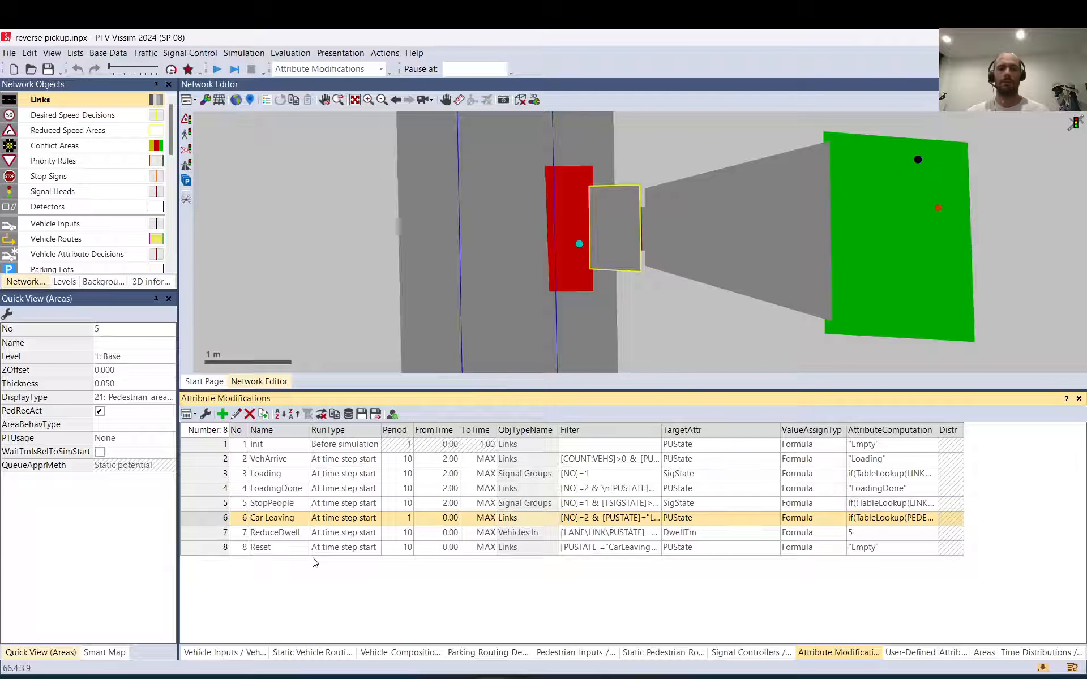
- Open the ReduceDwell attribute modification, expand its object filter, and highlight the [DWELLTM]>5 condition and the & operator
{"action": "double_click", "coordinate": [210, 534]}
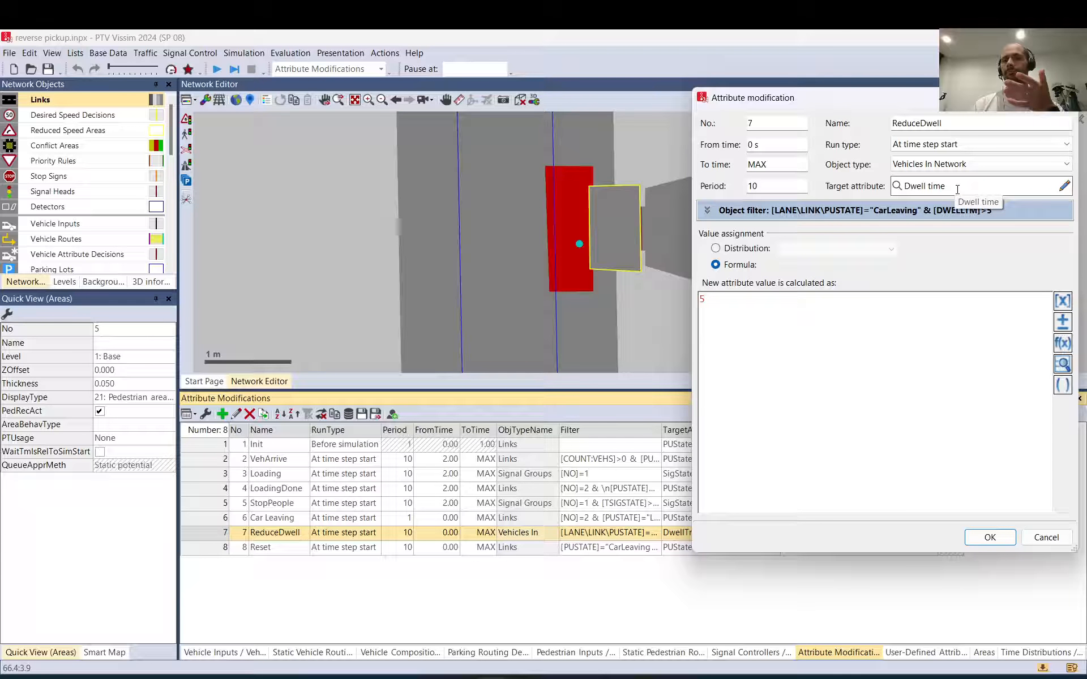
{"action": "left_click", "coordinate": [702, 211]}
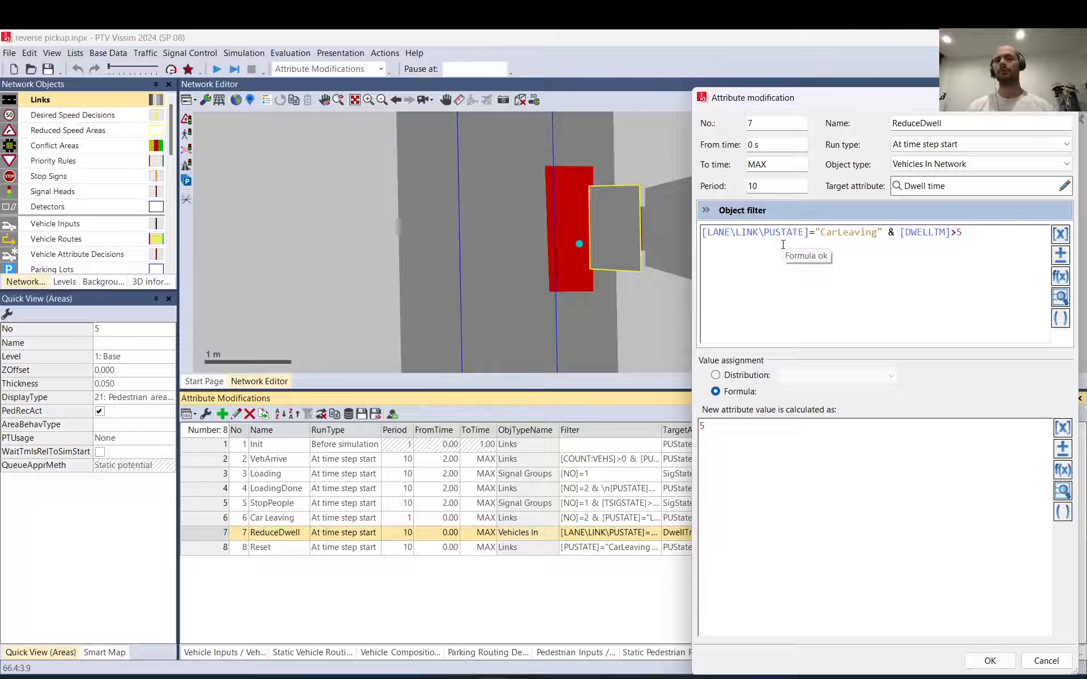
{"action": "left_click_drag", "start_coordinate": [978, 233], "coordinate": [901, 233]}
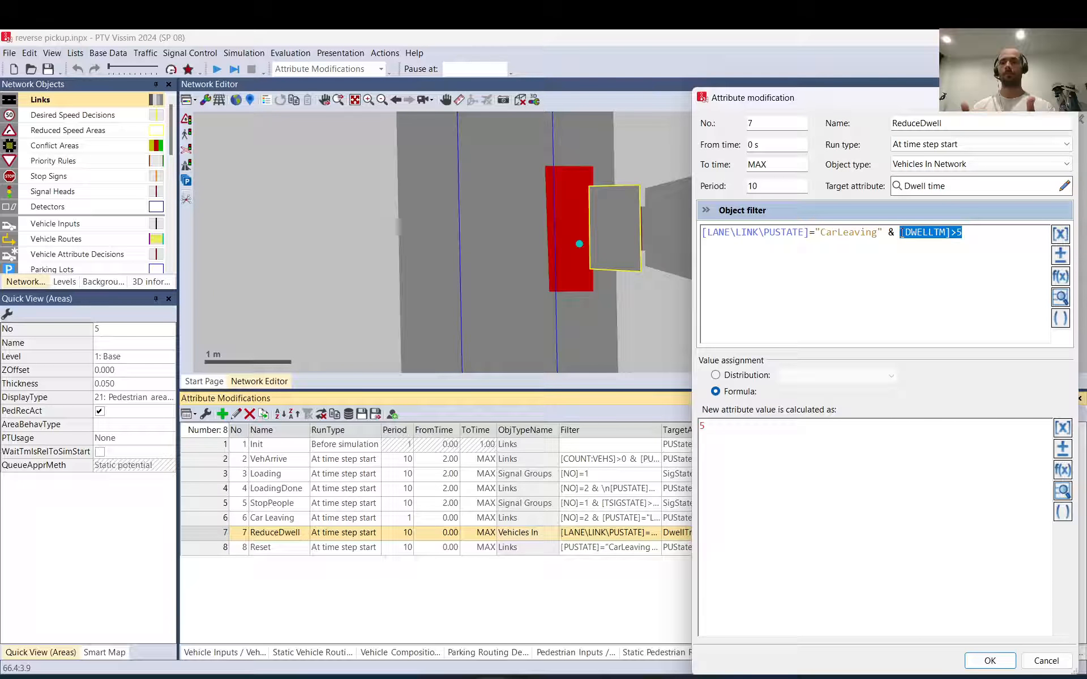
{"action": "left_click_drag", "start_coordinate": [972, 240], "coordinate": [957, 234]}
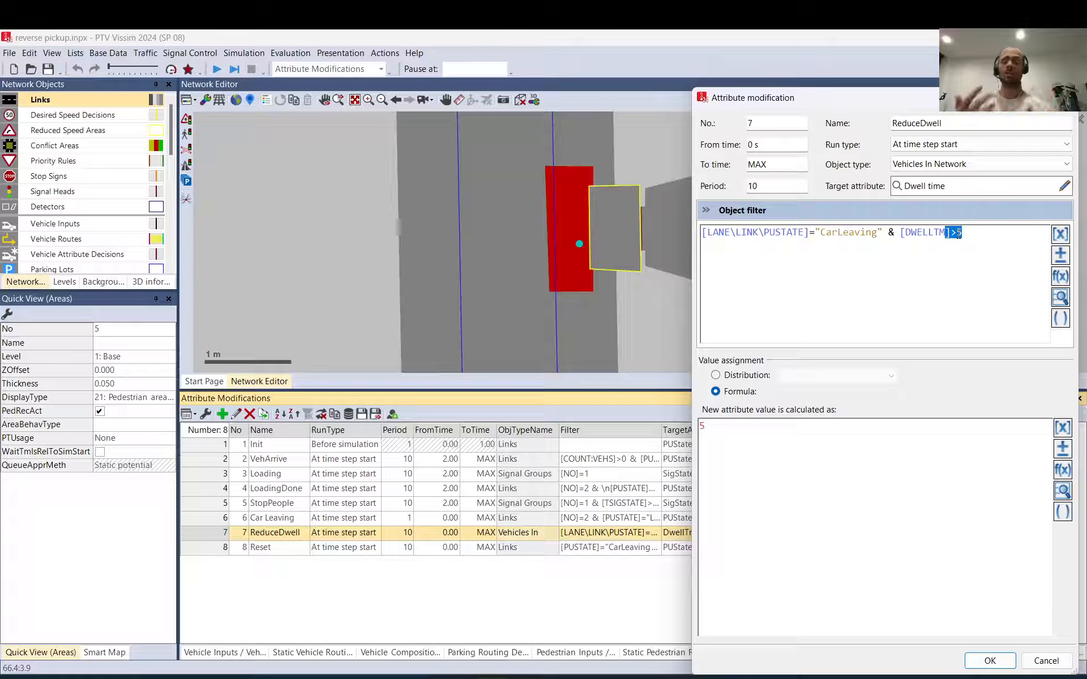
{"action": "left_click", "coordinate": [897, 232]}
{"action": "double_click", "coordinate": [891, 232]}
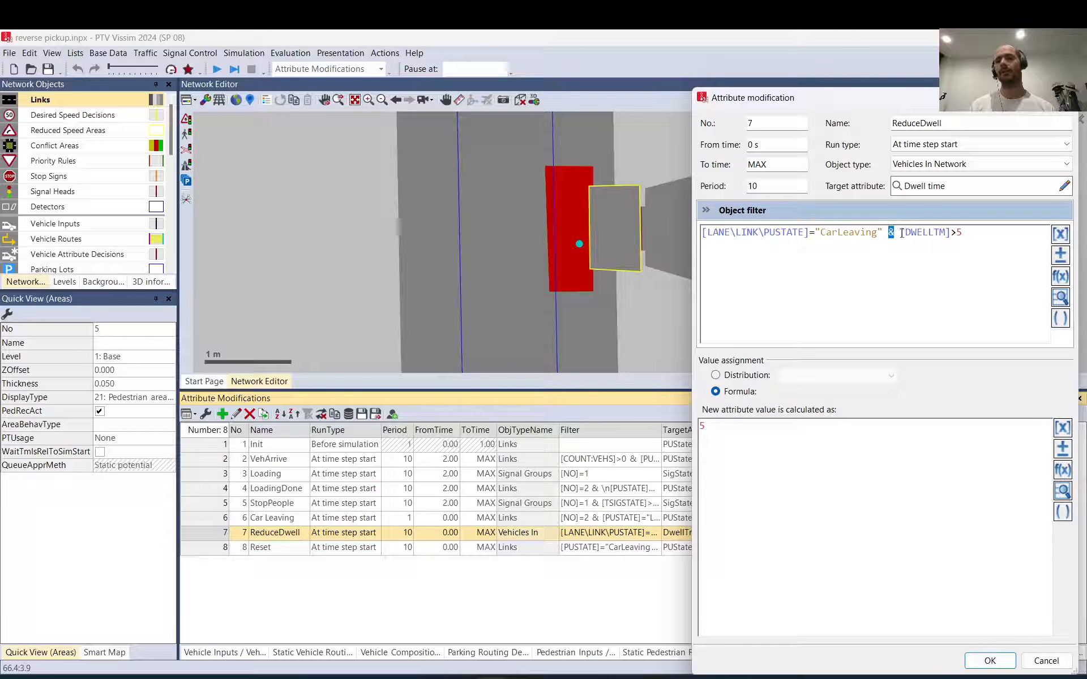
{"action": "left_click_drag", "start_coordinate": [899, 232], "coordinate": [972, 232]}
{"action": "left_click", "coordinate": [971, 232]}
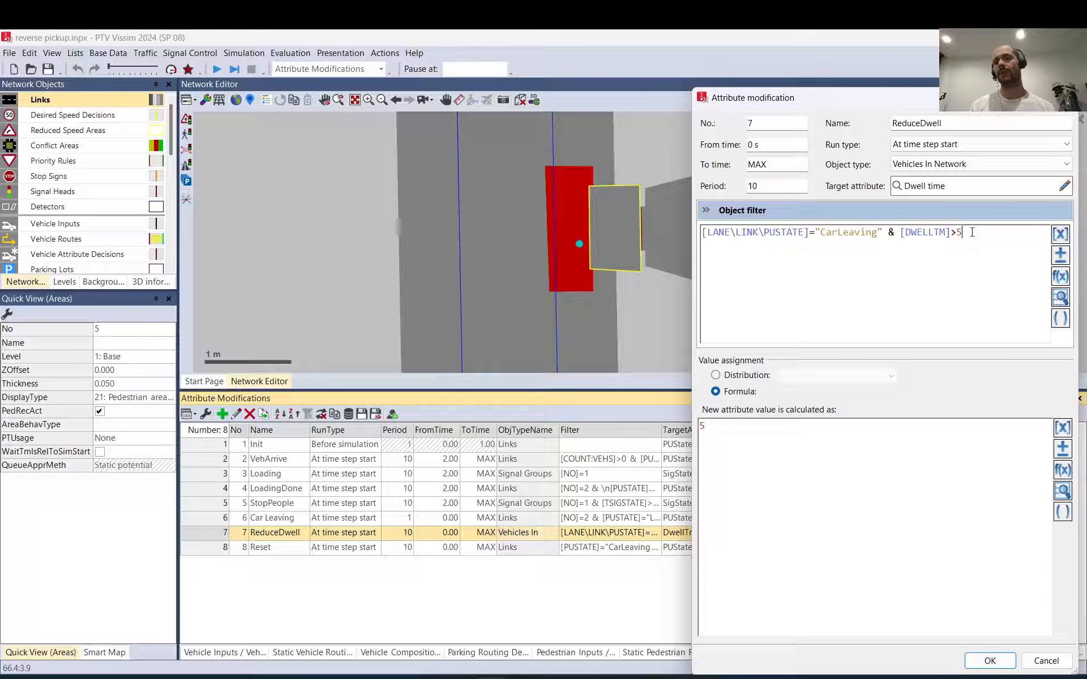
- Insert the Dwell time attribute at the end of the ReduceDwell object filter, and delete the inserted text again
{"action": "left_click", "coordinate": [1061, 236]}
{"action": "scroll", "coordinate": [451, 164], "scroll_direction": "down", "scroll_amount": 2}
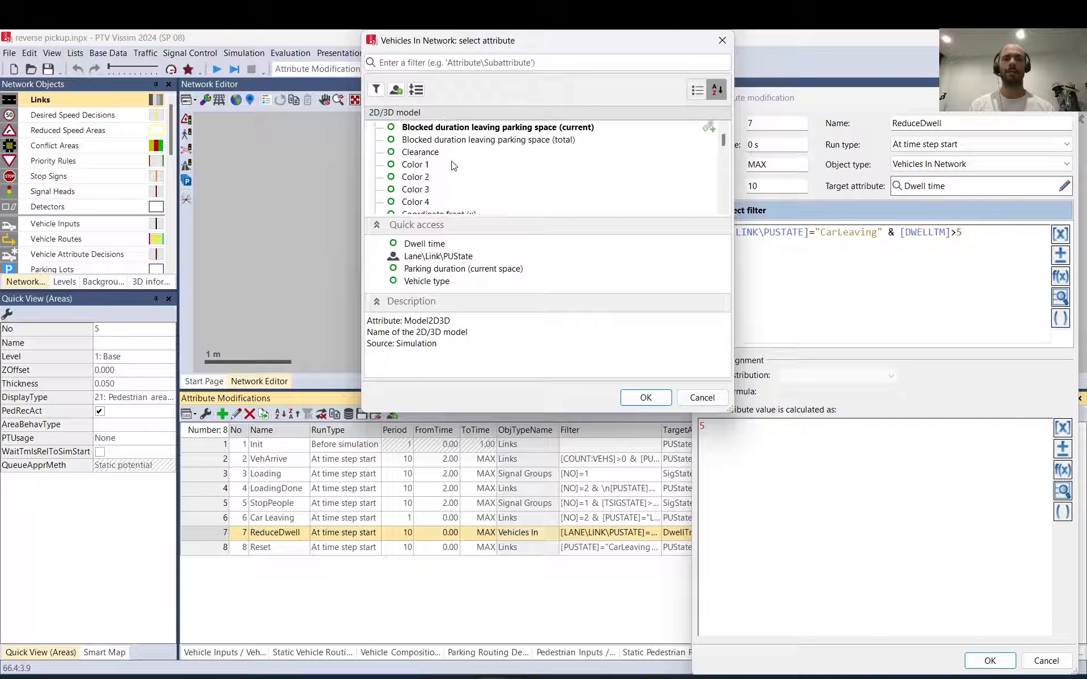
{"action": "scroll", "coordinate": [451, 165], "scroll_direction": "down", "scroll_amount": 7}
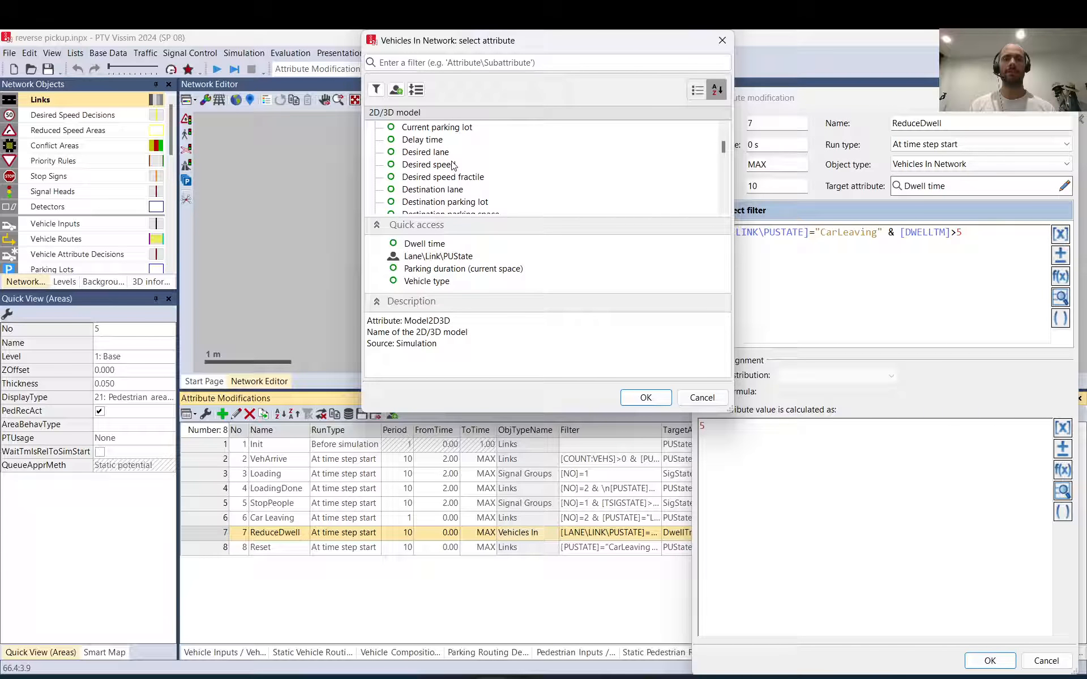
{"action": "scroll", "coordinate": [451, 165], "scroll_direction": "down", "scroll_amount": 2}
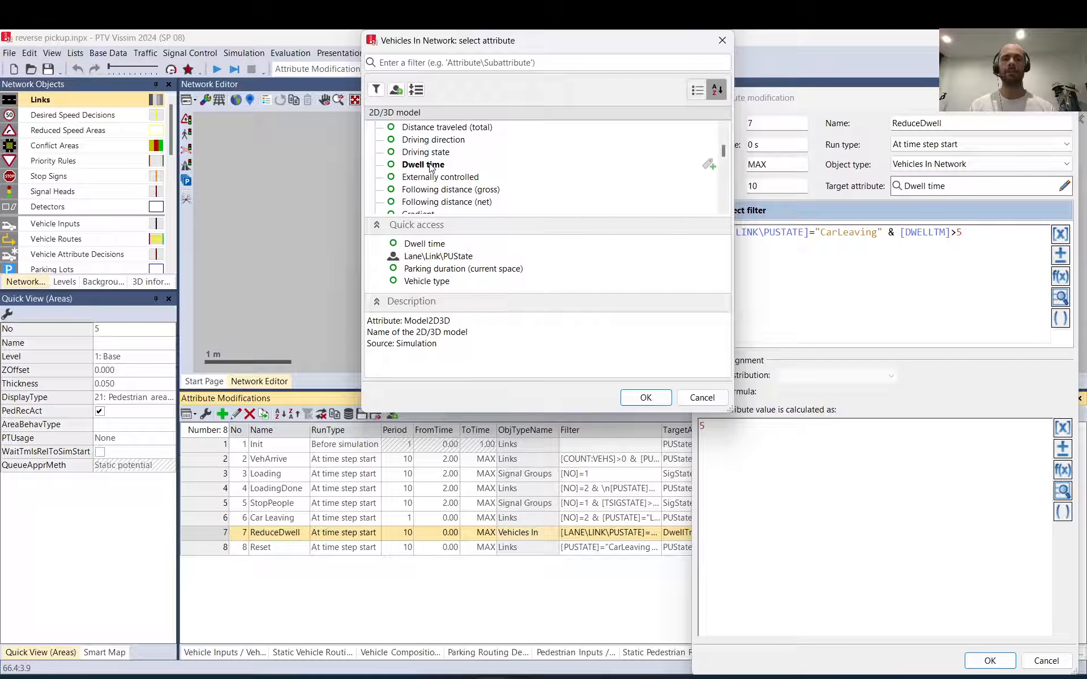
{"action": "left_click", "coordinate": [431, 165]}
{"action": "double_click", "coordinate": [431, 166]}
{"action": "key", "text": "BackSpace"}
{"action": "key", "text": "BackSpace"}
{"action": "key", "text": "BackSpace"}
{"action": "key", "text": "BackSpace"}
{"action": "key", "text": "BackSpace"}
{"action": "key", "text": "BackSpace"}
{"action": "key", "text": "BackSpace"}
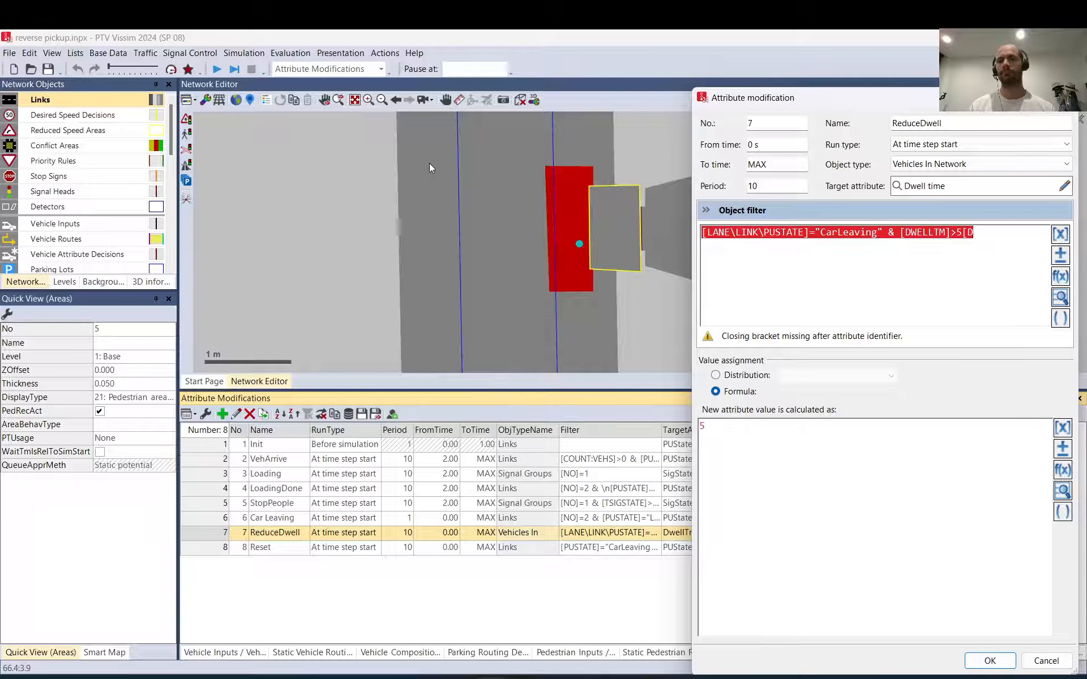
{"action": "key", "text": "BackSpace"}
{"action": "key", "text": "BackSpace"}
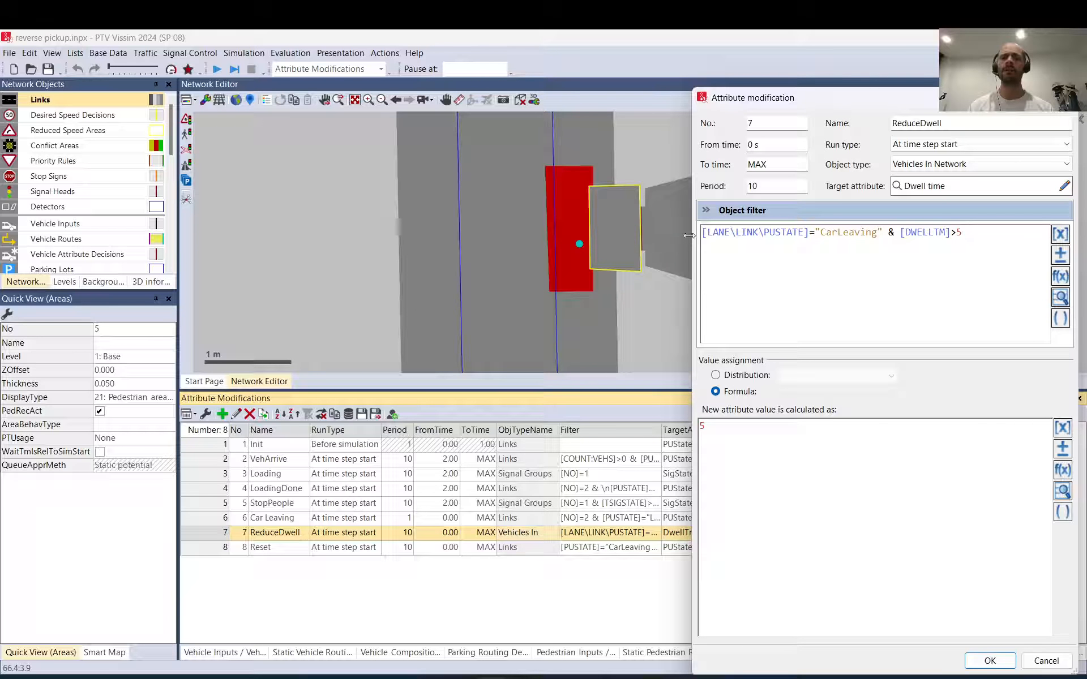
- Highlight the [LANE\LINK\PUSTATE] attribute and its "CarLeaving" value in the ReduceDwell object filter
{"action": "left_click_drag", "start_coordinate": [702, 232], "coordinate": [809, 235]}
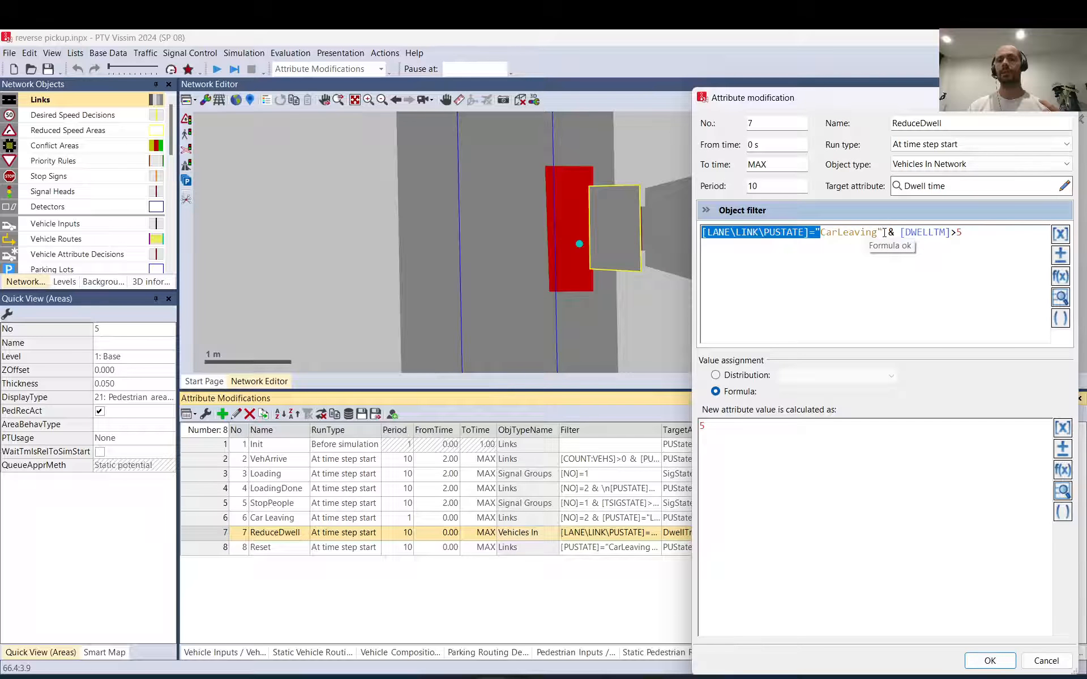
{"action": "double_click", "coordinate": [845, 234]}
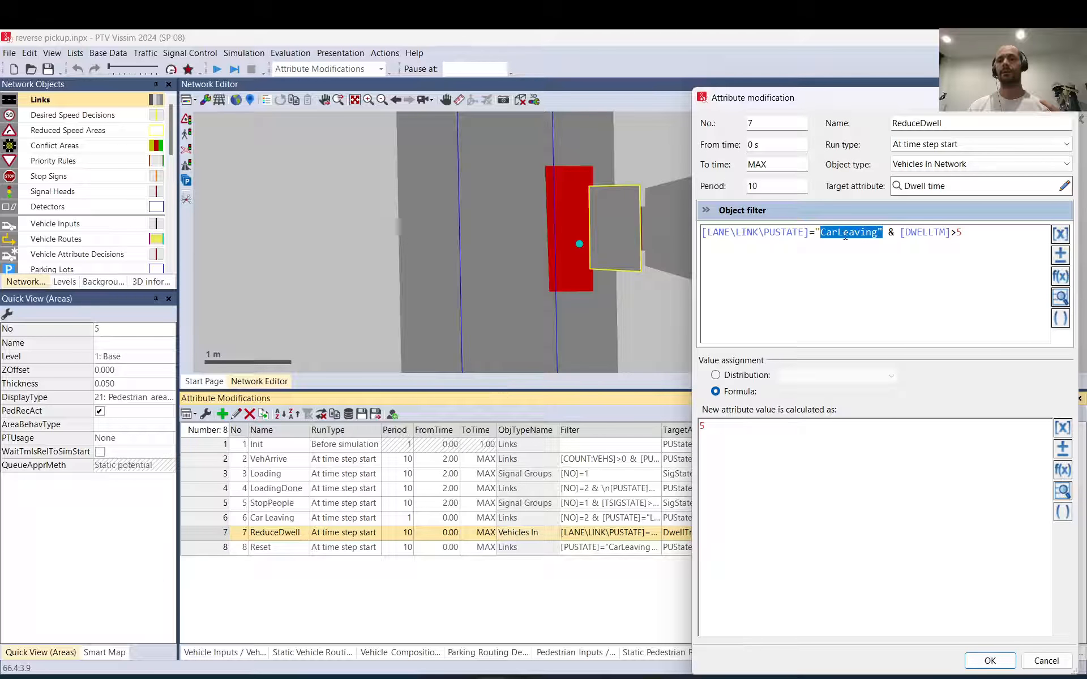
{"action": "left_click", "coordinate": [746, 233]}
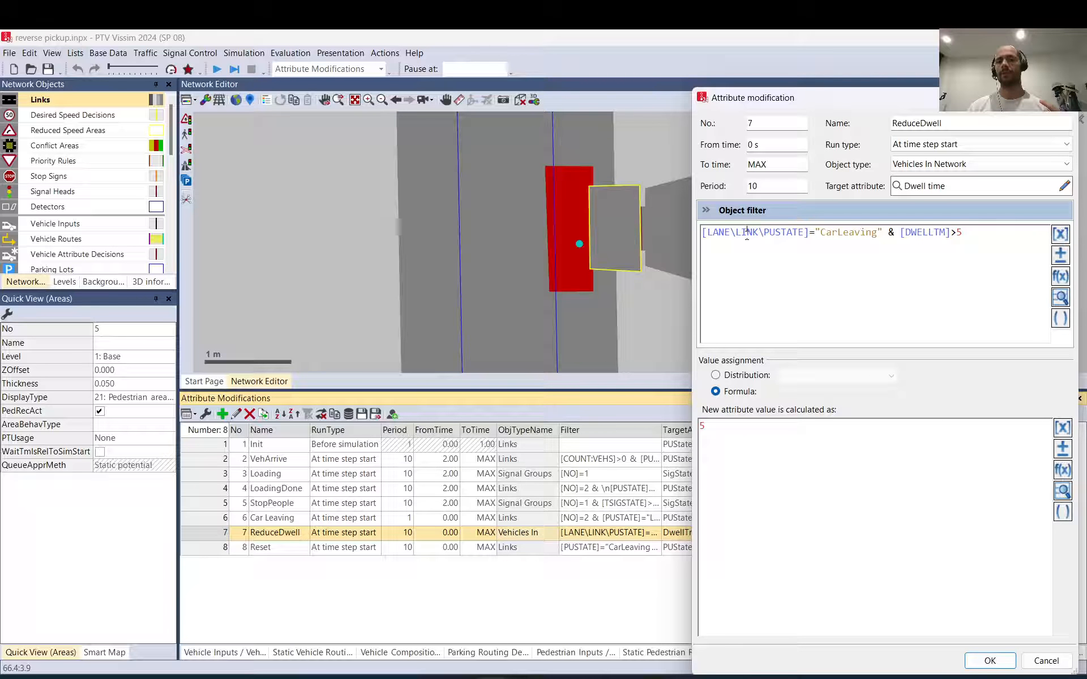
- Open the attribute selection for [LANE\LINK\PUSTATE] in the ReduceDwell object filter, enlarge the window, and locate the Lane relation among the vehicle attributes
{"action": "left_click", "coordinate": [1060, 234]}
{"action": "scroll", "coordinate": [475, 191], "scroll_direction": "down", "scroll_amount": 6}
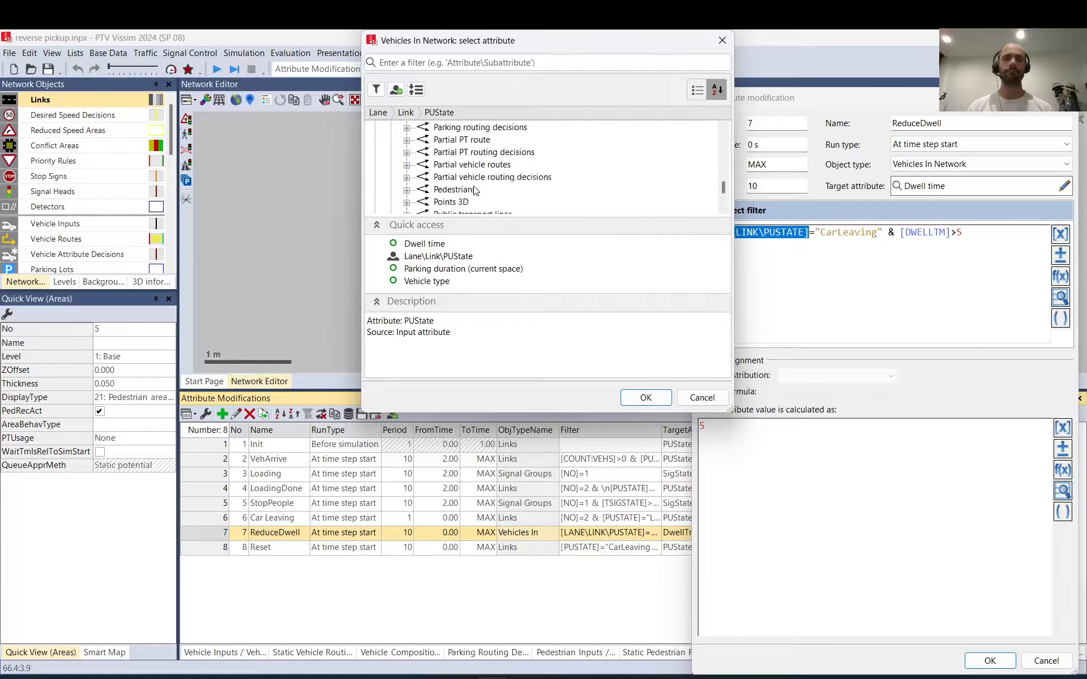
{"action": "scroll", "coordinate": [475, 190], "scroll_direction": "up", "scroll_amount": 5}
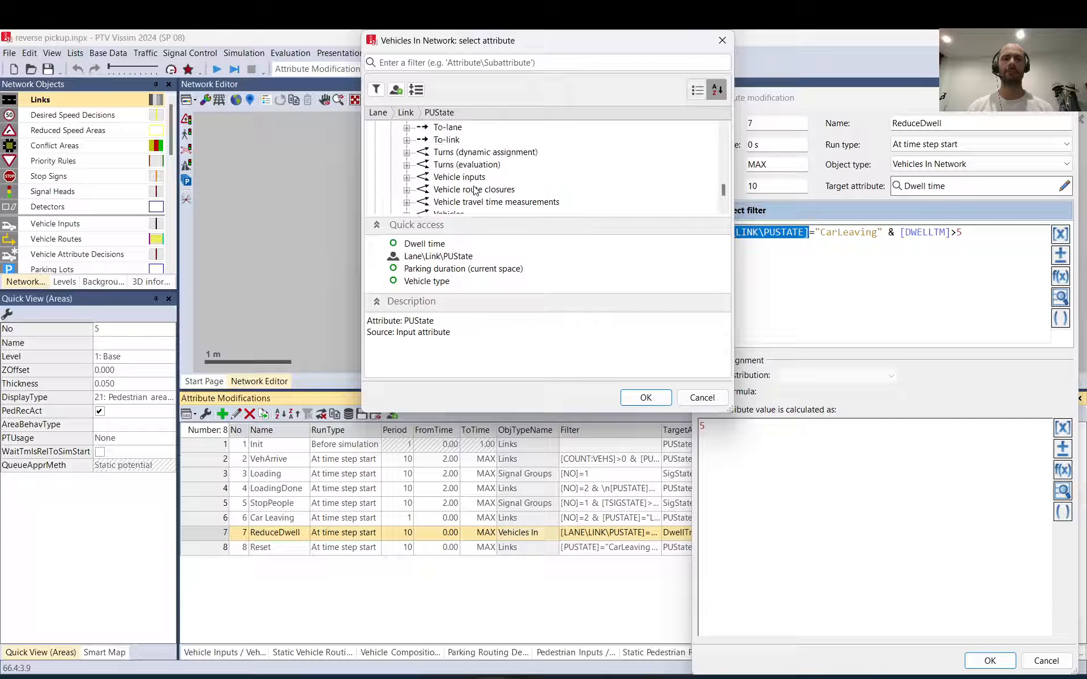
{"action": "scroll", "coordinate": [475, 191], "scroll_direction": "up", "scroll_amount": 3}
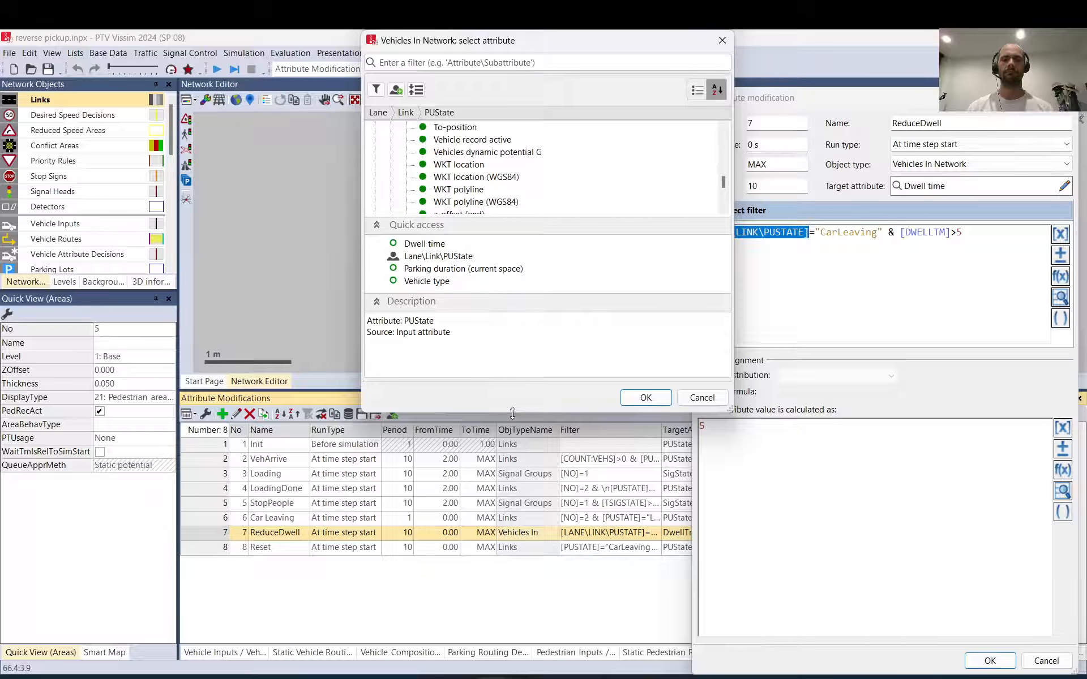
{"action": "left_click_drag", "start_coordinate": [512, 413], "coordinate": [466, 643]}
{"action": "scroll", "coordinate": [447, 314], "scroll_direction": "up", "scroll_amount": 5}
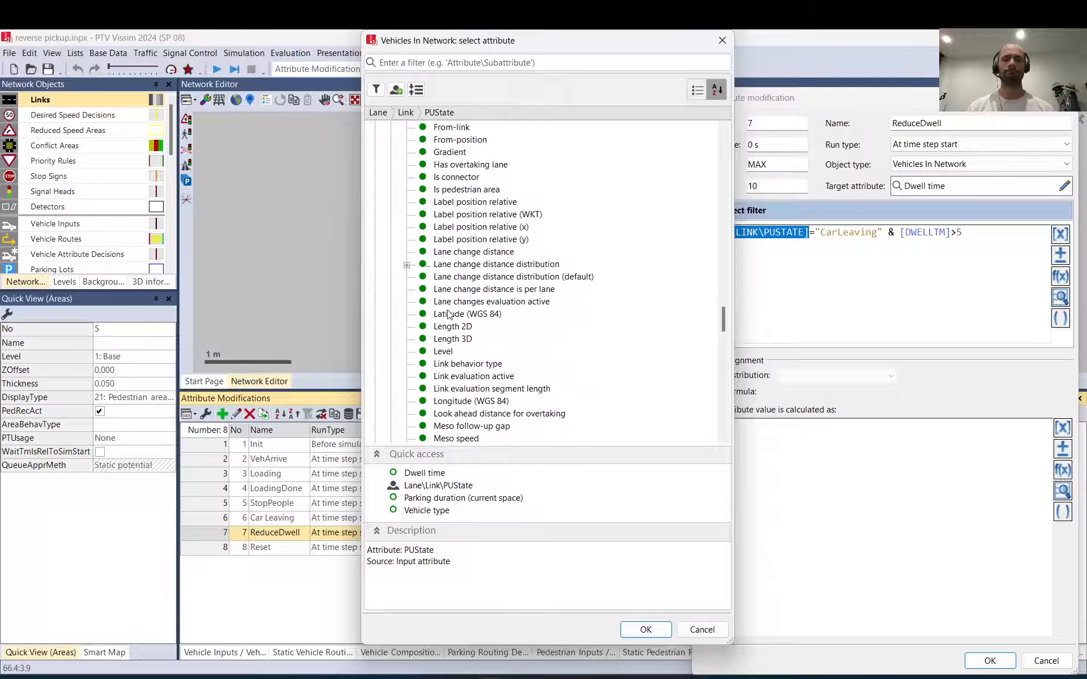
{"action": "scroll", "coordinate": [448, 314], "scroll_direction": "up", "scroll_amount": 10}
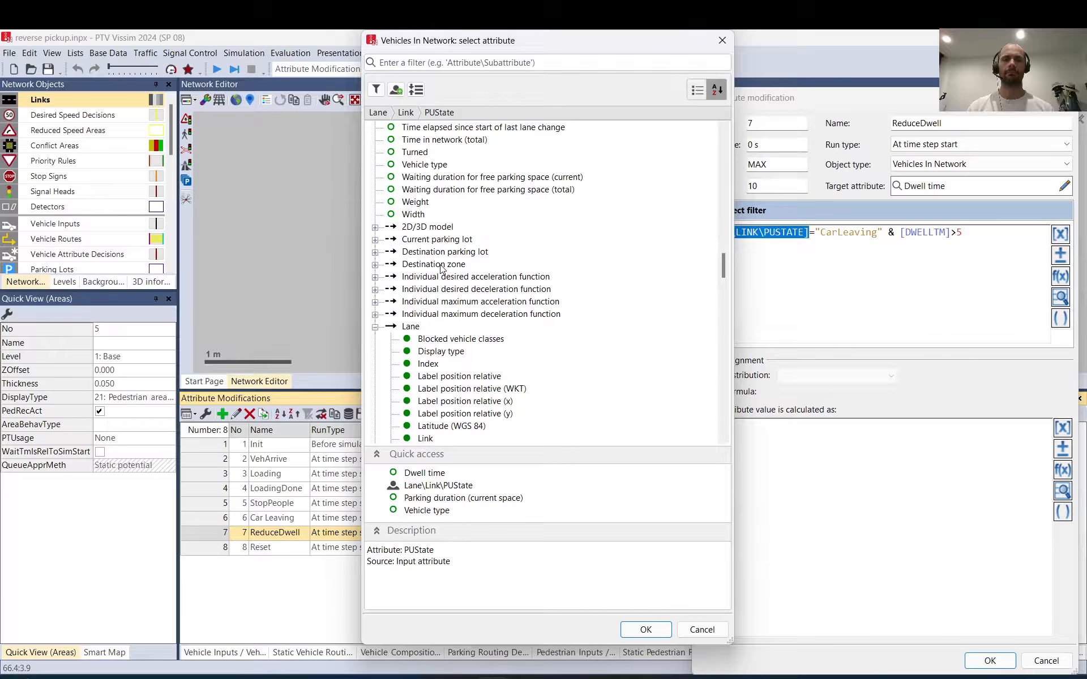
{"action": "left_click", "coordinate": [410, 327]}
{"action": "scroll", "coordinate": [412, 329], "scroll_direction": "up", "scroll_amount": 15}
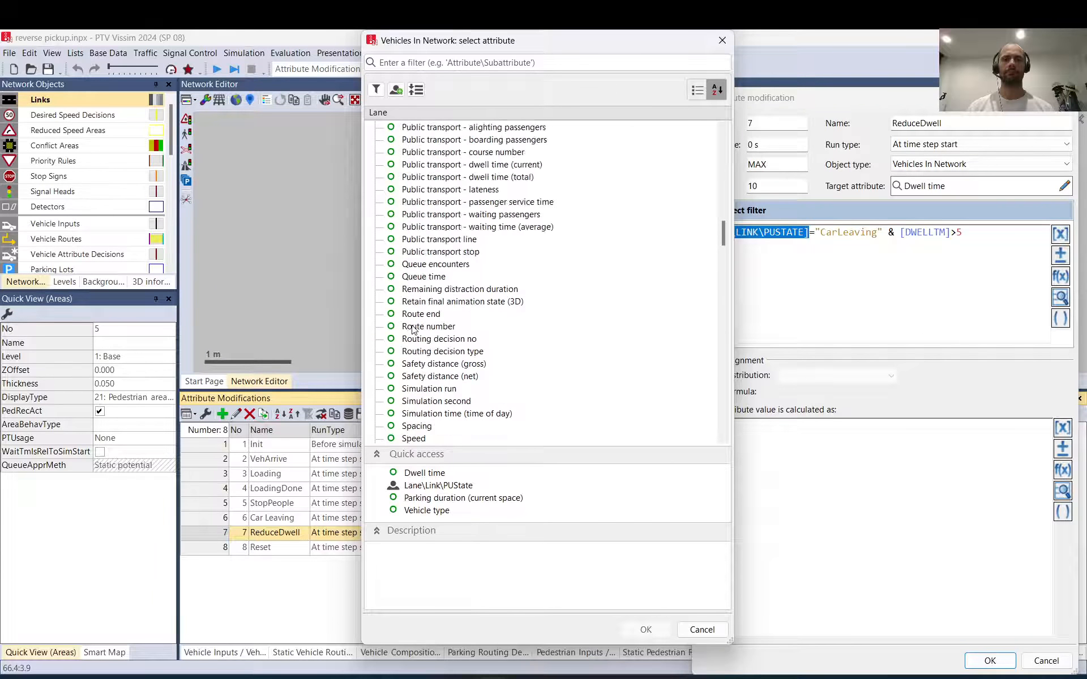
{"action": "scroll", "coordinate": [413, 332], "scroll_direction": "down", "scroll_amount": 20}
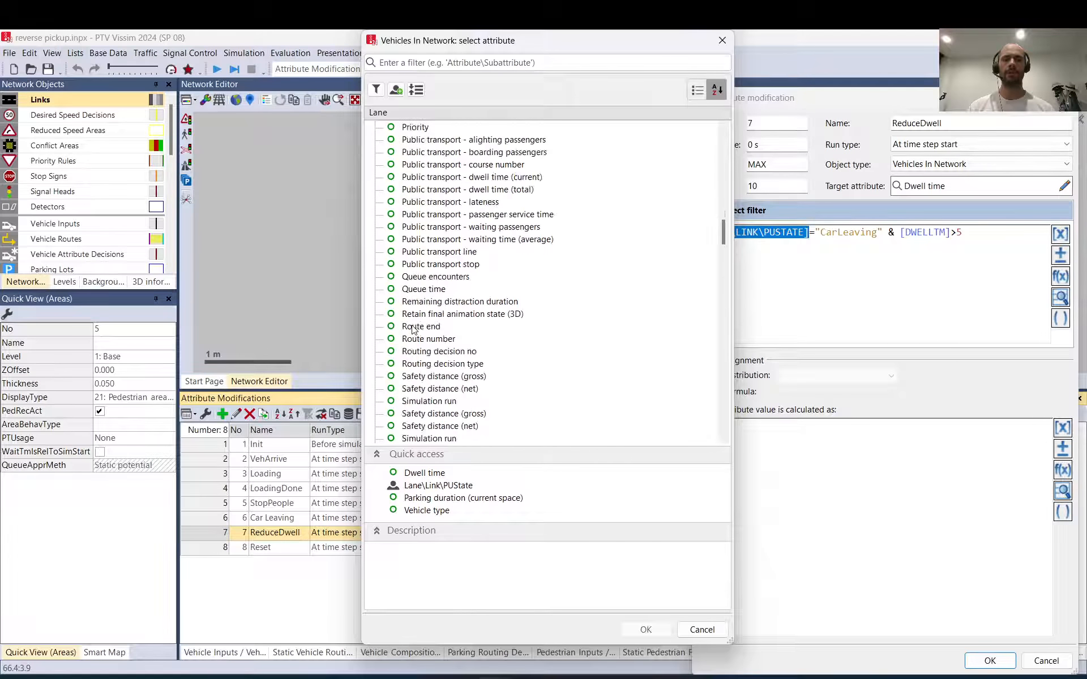
{"action": "scroll", "coordinate": [414, 191], "scroll_direction": "up", "scroll_amount": 1}
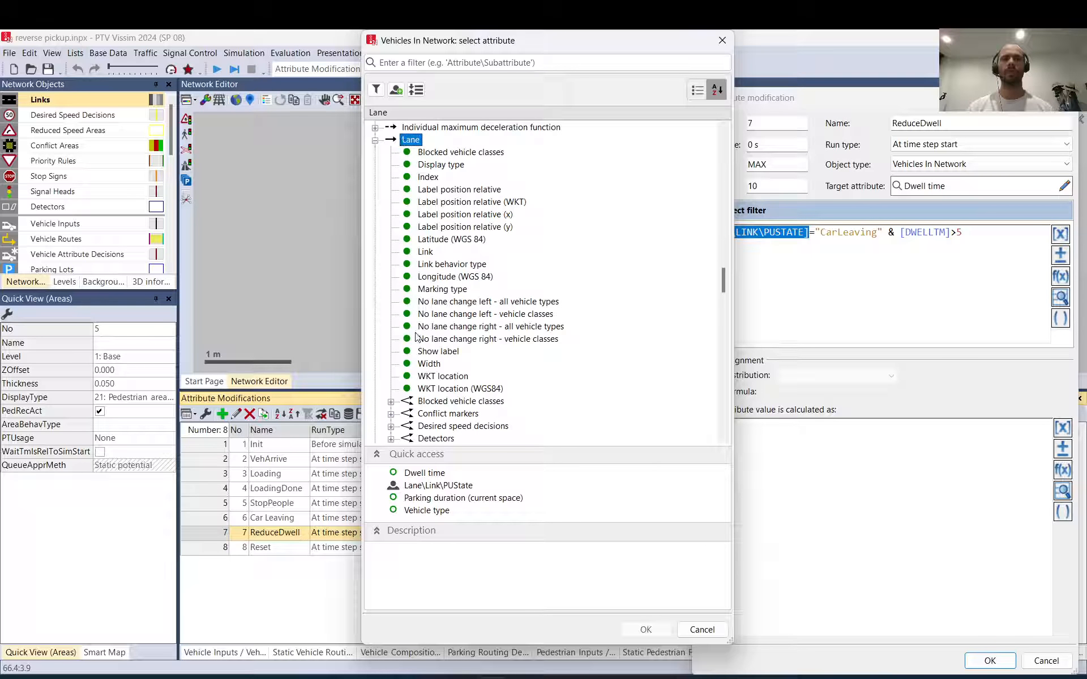
- Collapse and re-expand Lane, trace the path through its Link relation to PUState, and cancel the attribute selection
{"action": "left_click", "coordinate": [375, 140]}
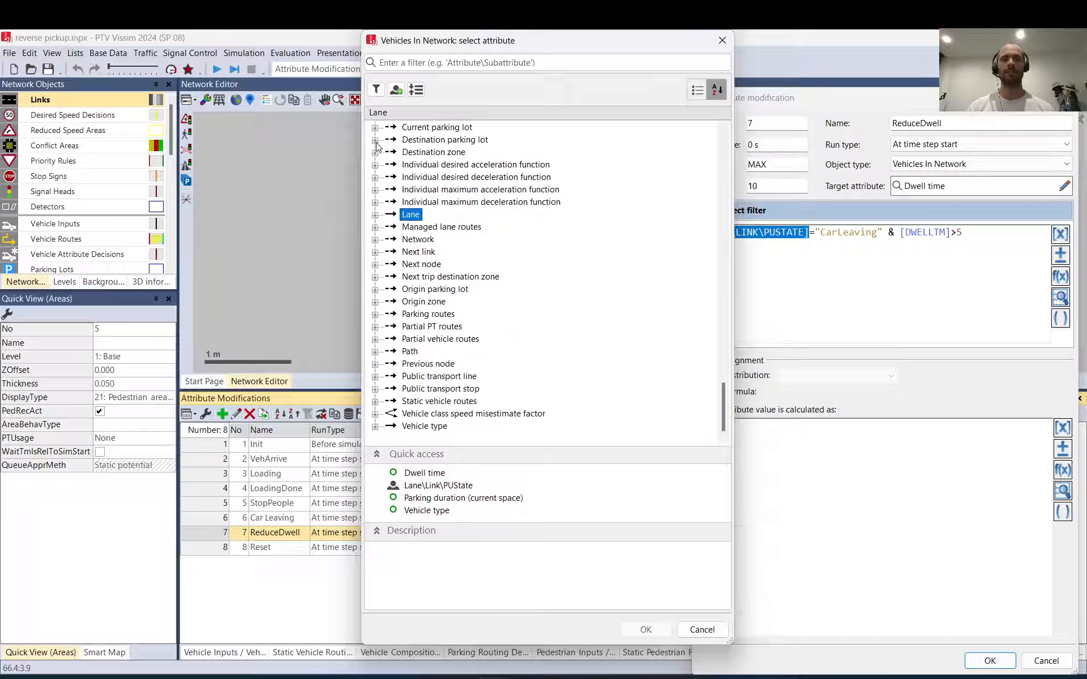
{"action": "left_click", "coordinate": [375, 216]}
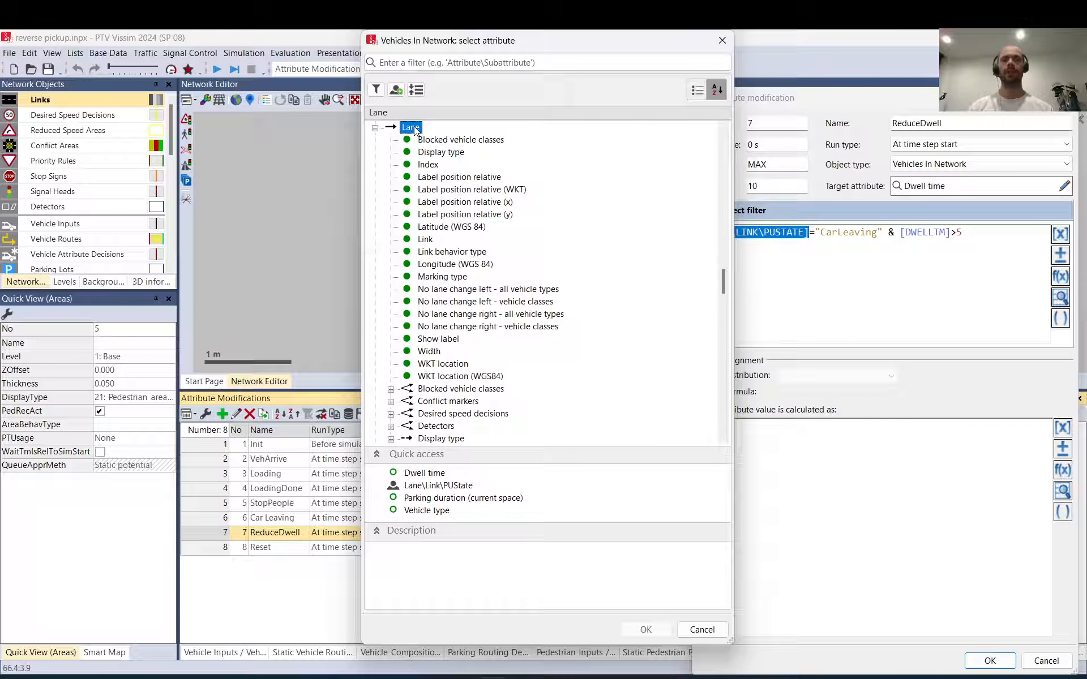
{"action": "scroll", "coordinate": [437, 327], "scroll_direction": "down", "scroll_amount": 4}
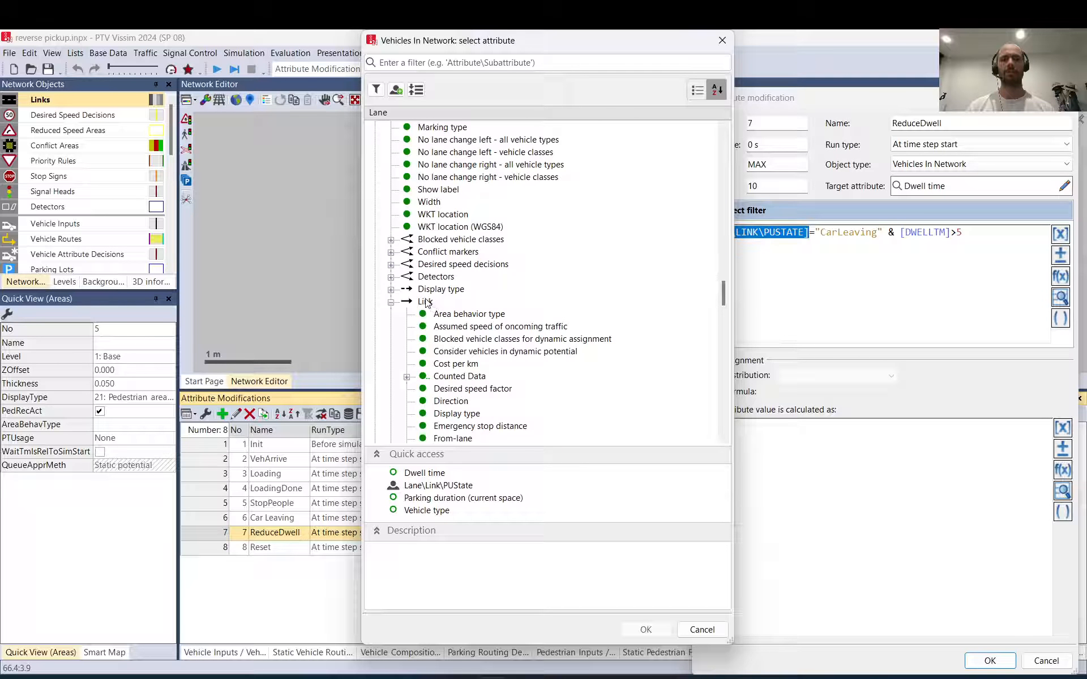
{"action": "left_click", "coordinate": [425, 303]}
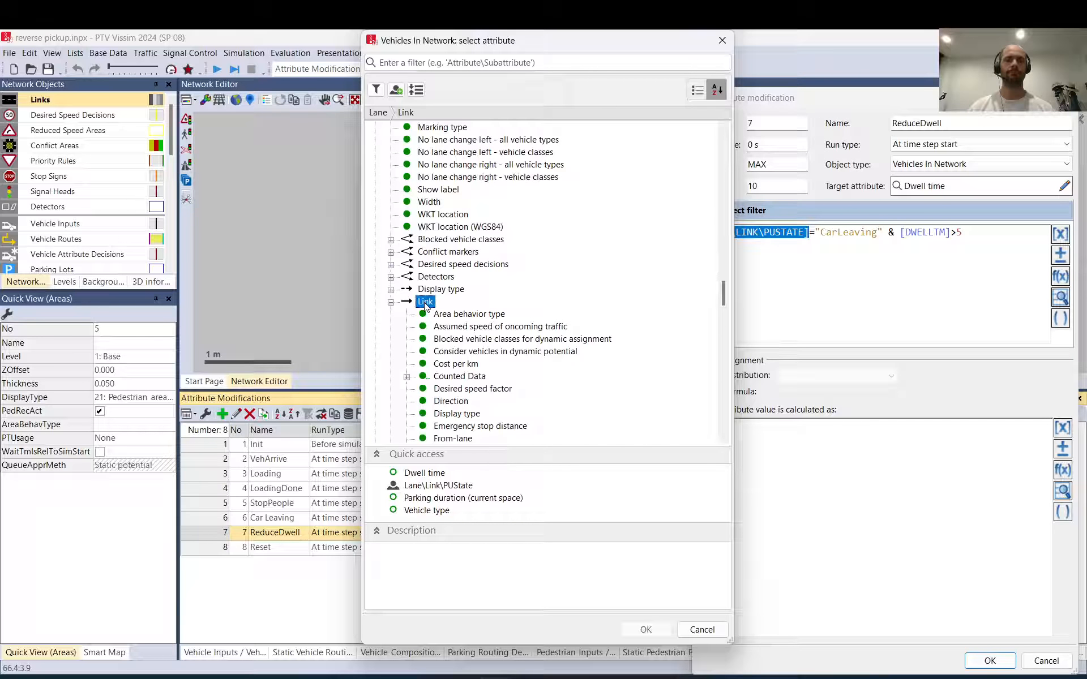
{"action": "scroll", "coordinate": [425, 306], "scroll_direction": "up", "scroll_amount": 3}
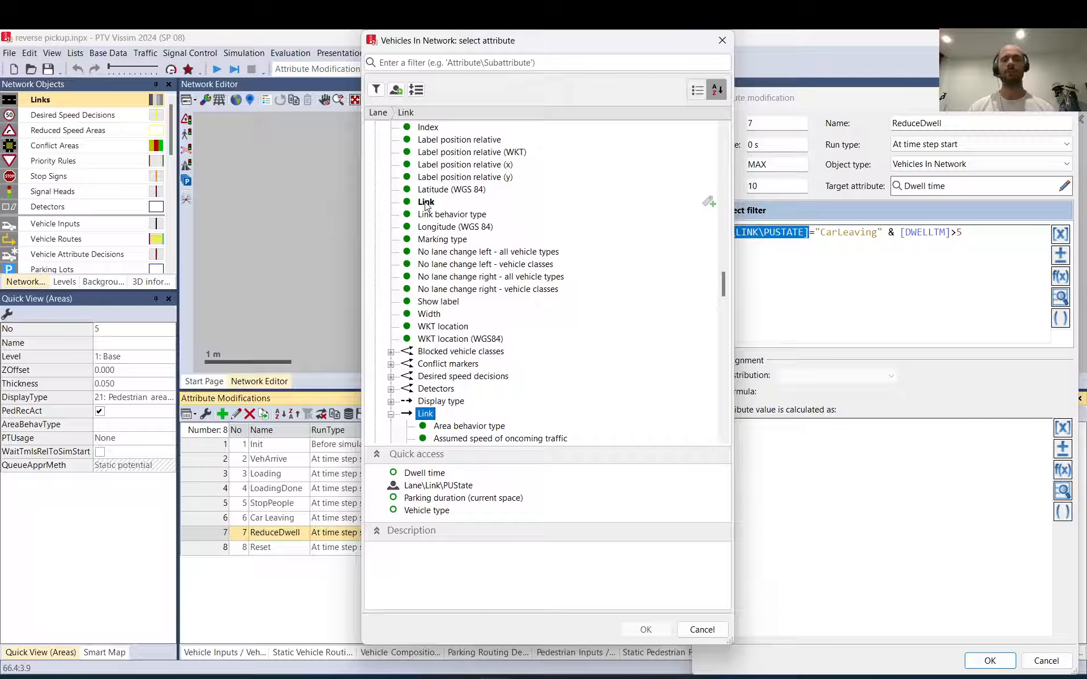
{"action": "scroll", "coordinate": [430, 252], "scroll_direction": "down", "scroll_amount": 6}
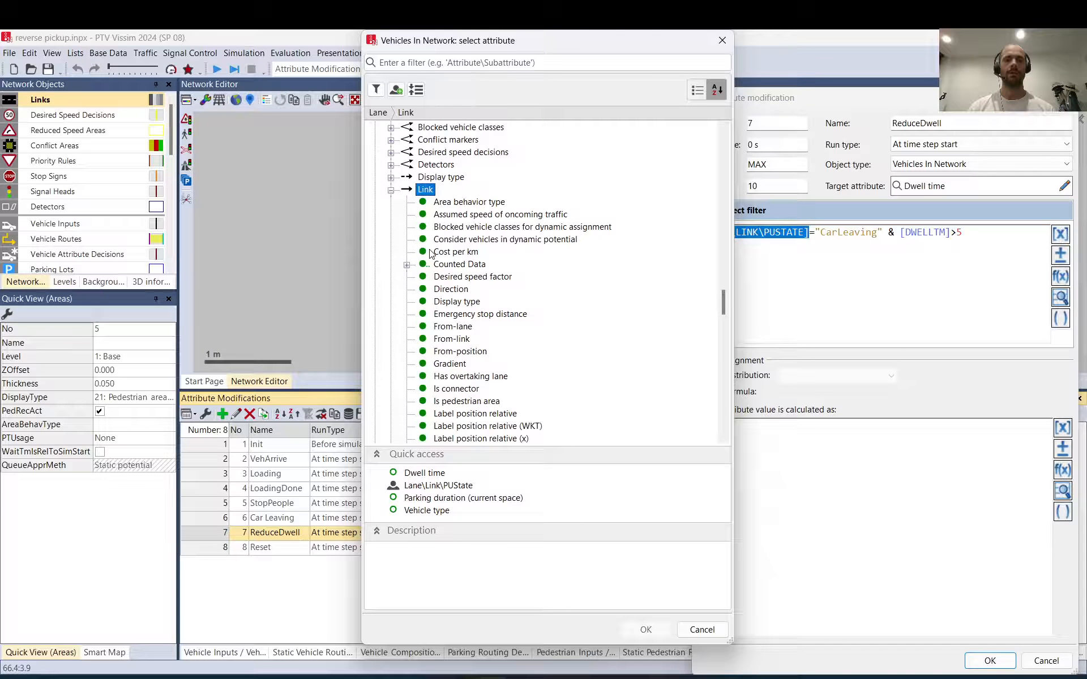
{"action": "scroll", "coordinate": [430, 252], "scroll_direction": "down", "scroll_amount": 15}
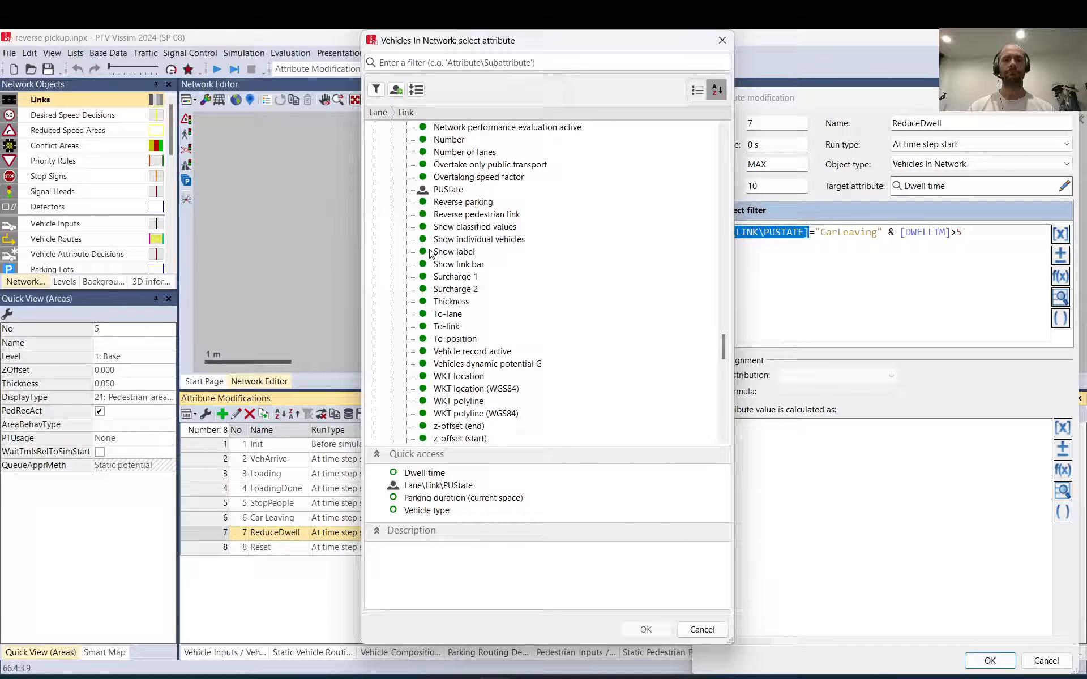
{"action": "left_click", "coordinate": [693, 637]}
- Highlight the [LANE\LINK\PUSTATE] attribute in the ReduceDwell object filter character by character
{"action": "left_click", "coordinate": [808, 233]}
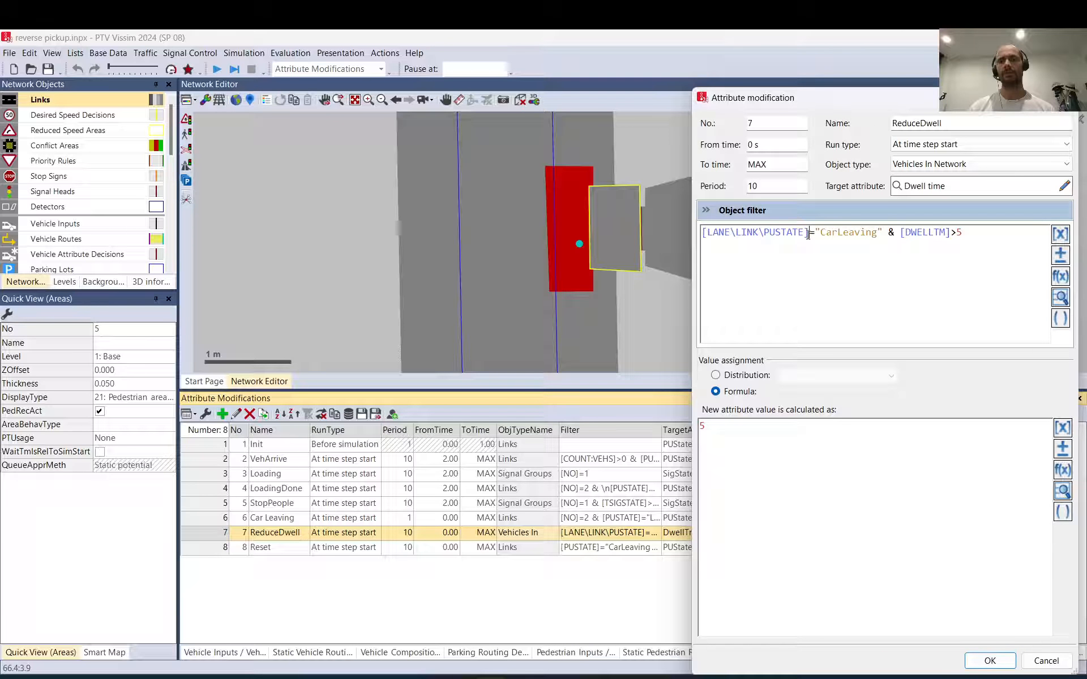
{"action": "key", "text": "shift+Left"}
{"action": "key", "text": "shift+Left"}
{"action": "key", "text": "shift+Left"}
{"action": "key", "text": "shift+Left"}
{"action": "key", "text": "shift+Left"}
{"action": "key", "text": "shift+Left"}
{"action": "key", "text": "shift+Left"}
{"action": "key", "text": "shift+Left"}
{"action": "key", "text": "shift+Left"}
{"action": "key", "text": "shift+Left"}
{"action": "key", "text": "shift+Left"}
{"action": "key", "text": "shift+Left"}
{"action": "key", "text": "shift+Left"}
{"action": "key", "text": "shift+Left"}
{"action": "key", "text": "shift+Left"}
{"action": "key", "text": "shift+Left"}
{"action": "key", "text": "shift+Left"}
{"action": "key", "text": "shift+Left"}
{"action": "key", "text": "shift+Left"}
{"action": "key", "text": "Right"}
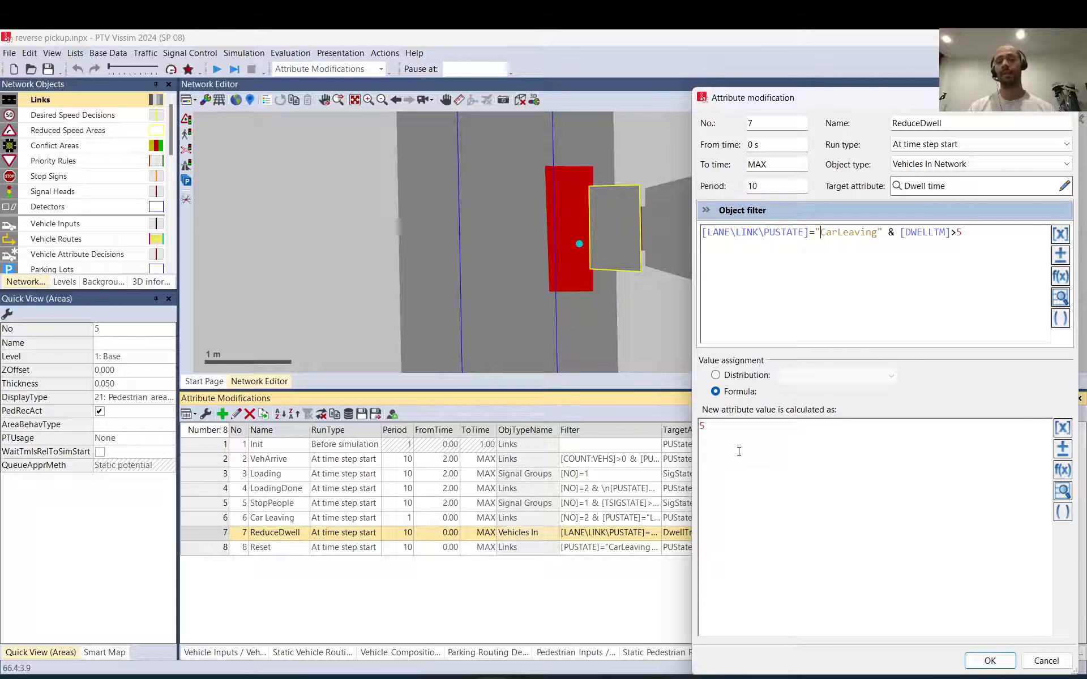
- Point out the formula value 5 and close the ReduceDwell attribute modification
{"action": "left_click", "coordinate": [724, 441]}
{"action": "double_click", "coordinate": [706, 438]}
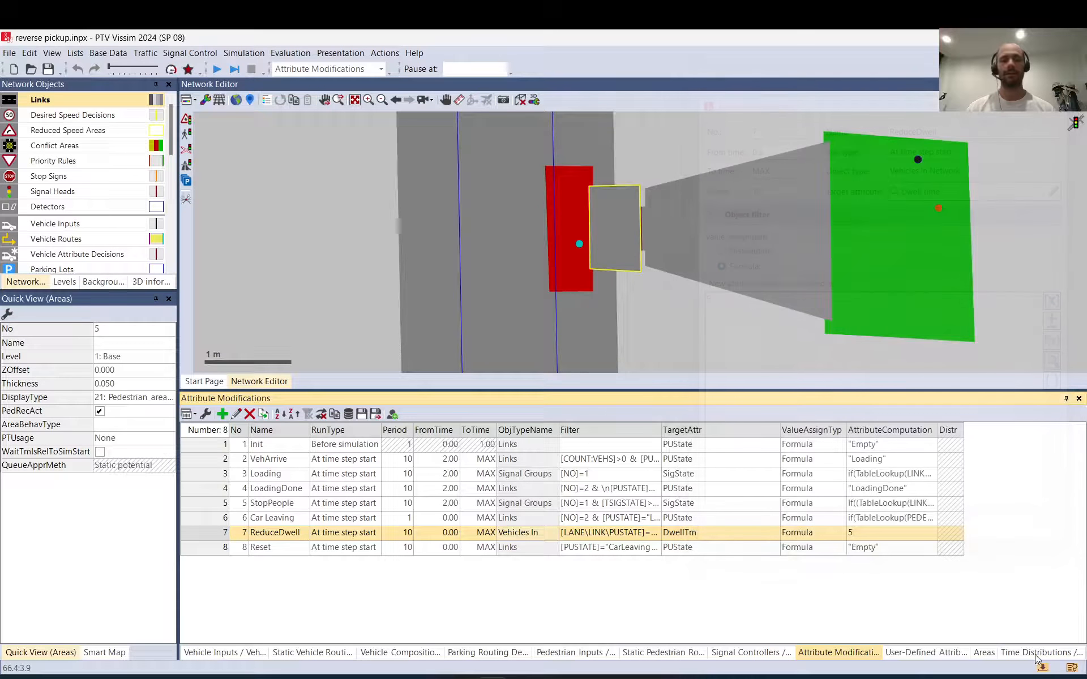
{"action": "left_click", "coordinate": [990, 660]}
- In the Reset attribute modification, highlight the filter's [PUSTATE]="CarLeaving" and [COUNT:VEHS]>0 conditions and the "Empty" formula value, and close it
{"action": "double_click", "coordinate": [224, 547]}
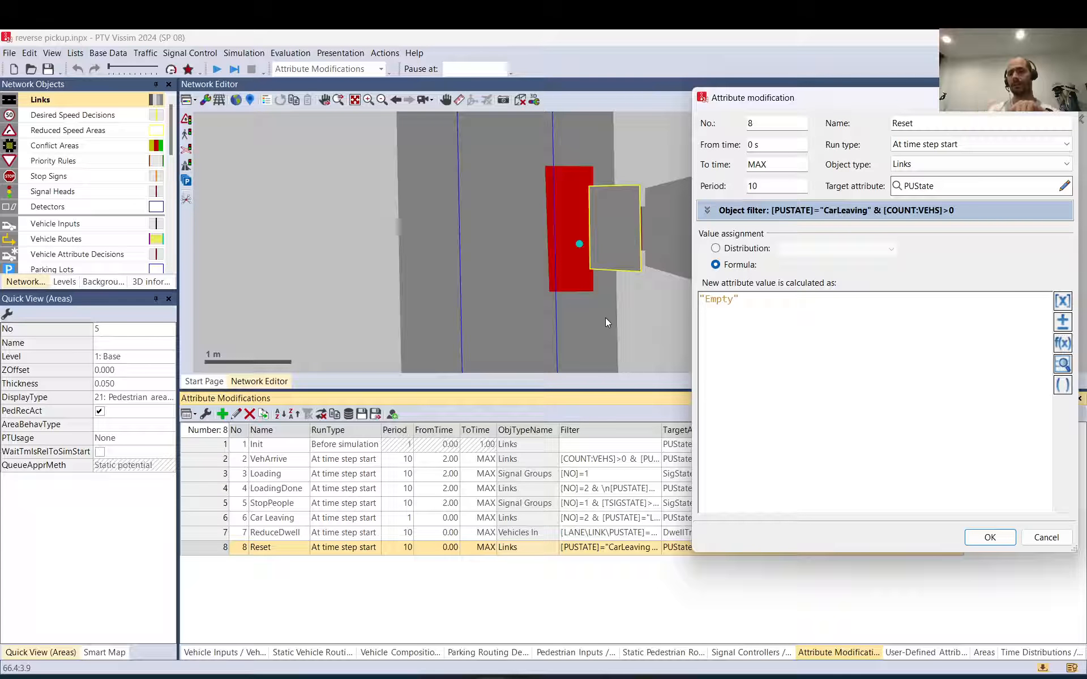
{"action": "left_click", "coordinate": [712, 209]}
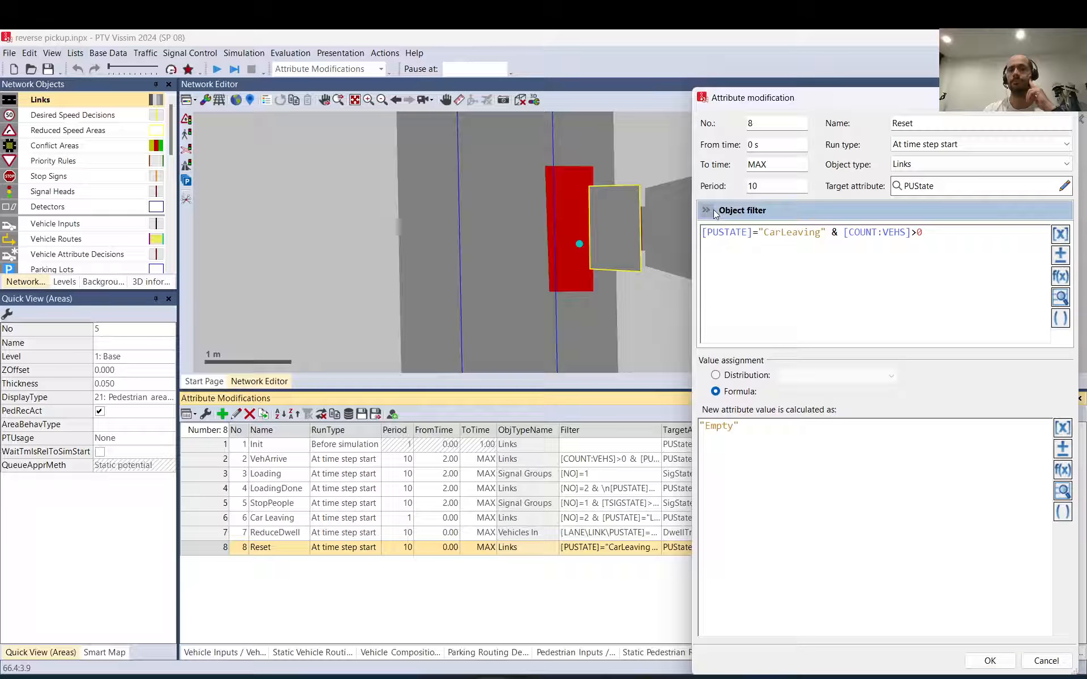
{"action": "left_click_drag", "start_coordinate": [825, 233], "coordinate": [701, 234]}
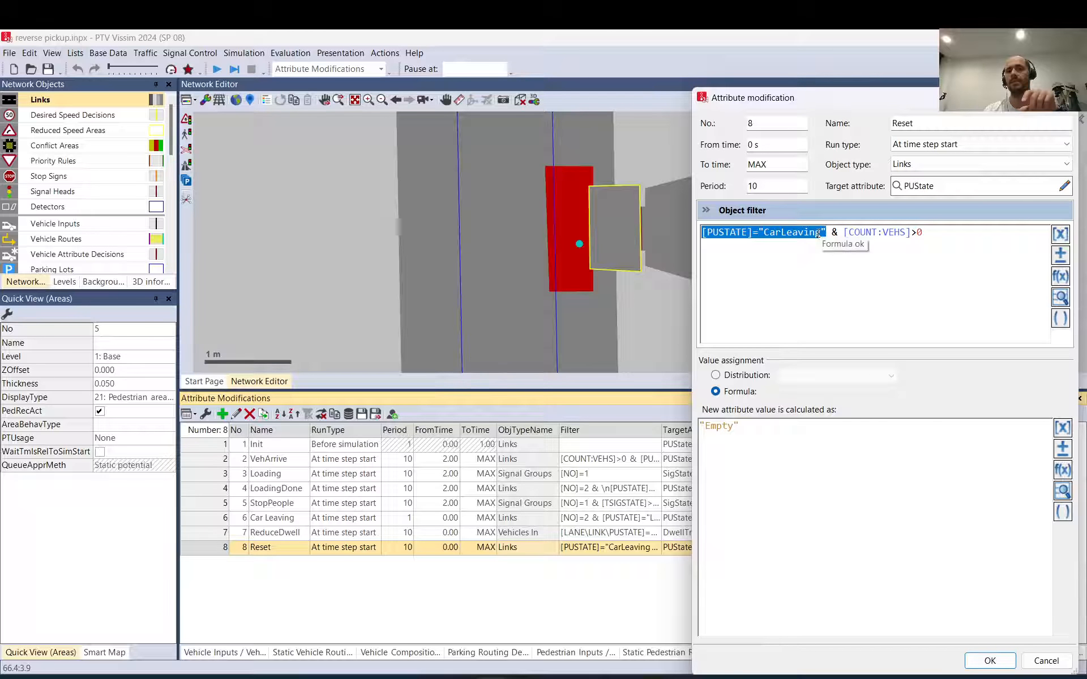
{"action": "left_click", "coordinate": [826, 234]}
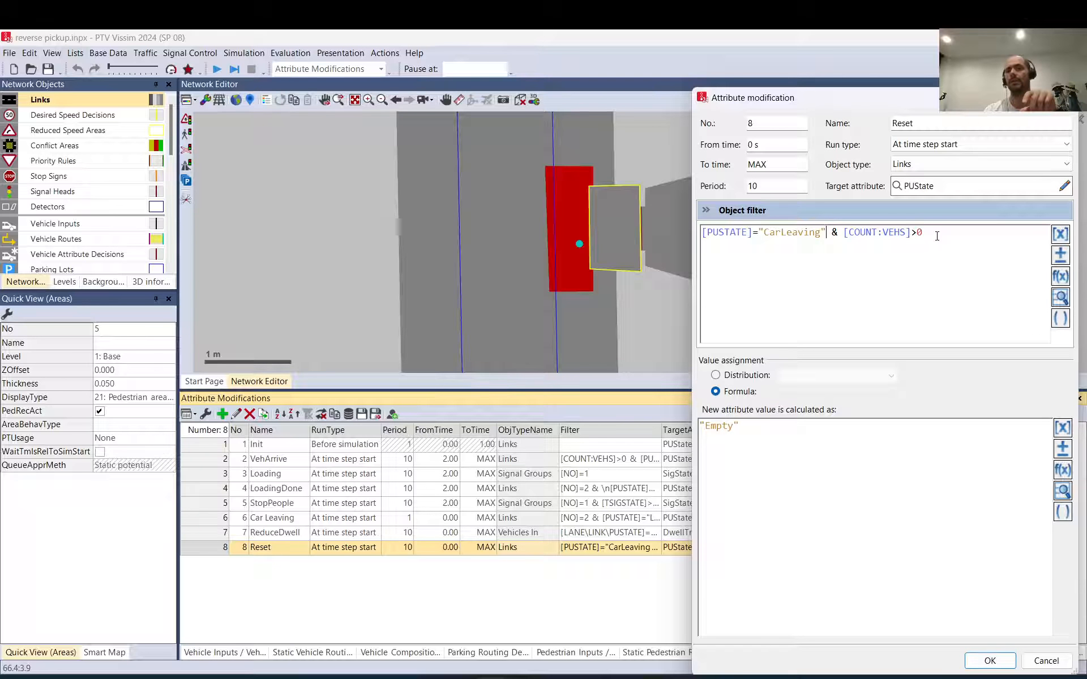
{"action": "left_click_drag", "start_coordinate": [926, 233], "coordinate": [844, 233]}
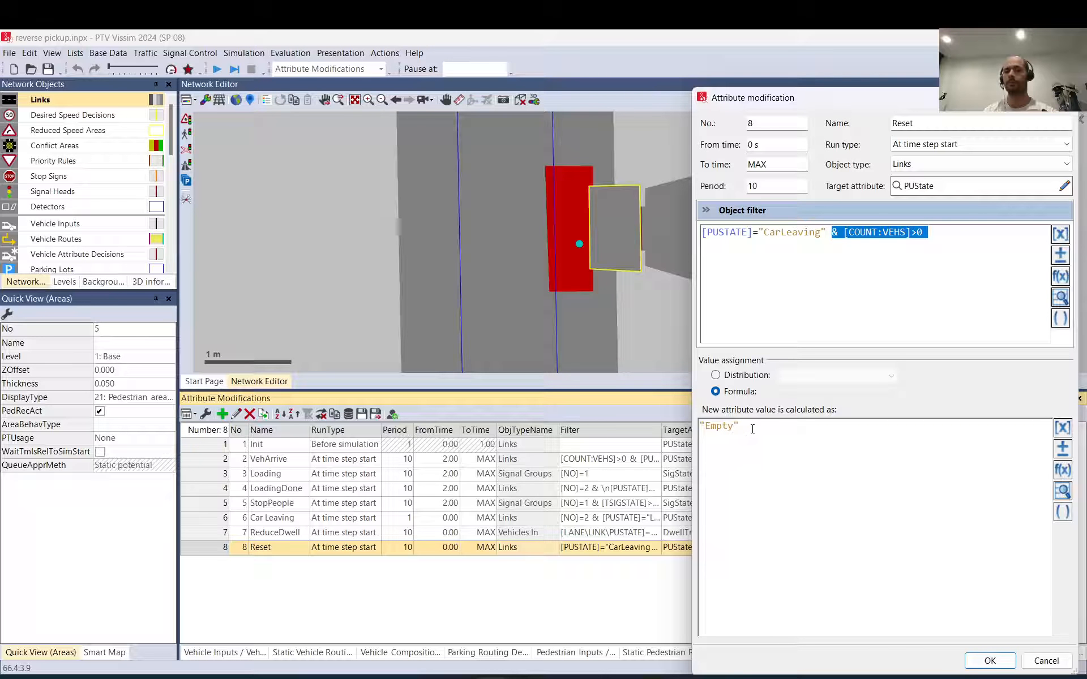
{"action": "left_click_drag", "start_coordinate": [739, 425], "coordinate": [687, 426]}
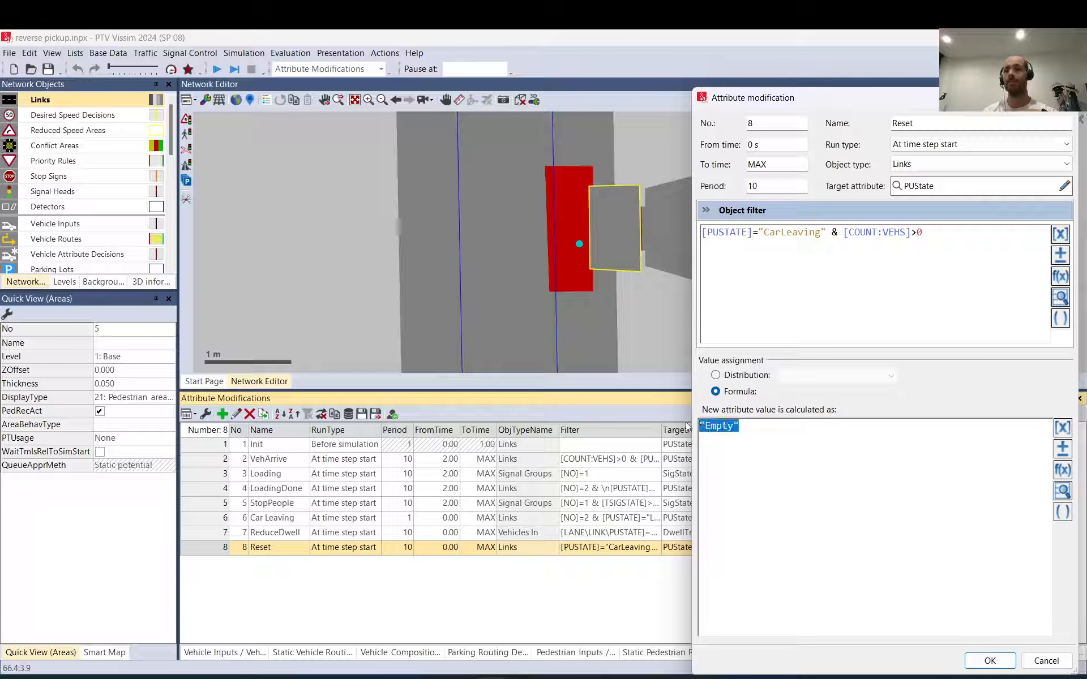
{"action": "left_click", "coordinate": [1046, 660]}
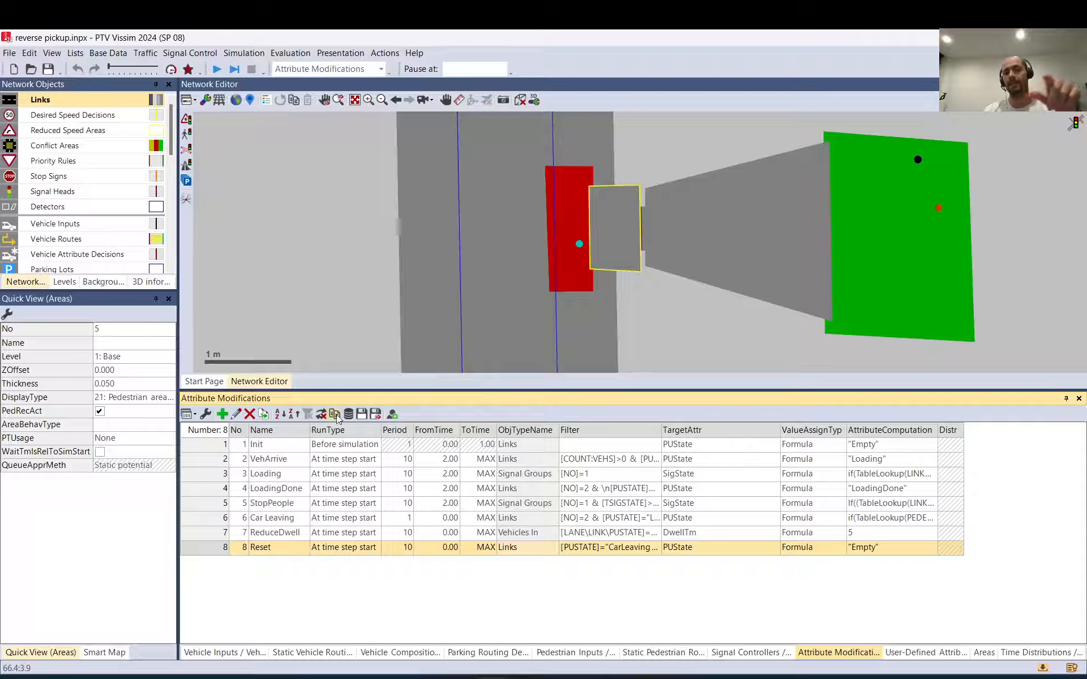
- Show the whole pickup bay in the network and clear the selection of area 5
{"action": "scroll", "coordinate": [453, 262], "scroll_direction": "down", "scroll_amount": 4}
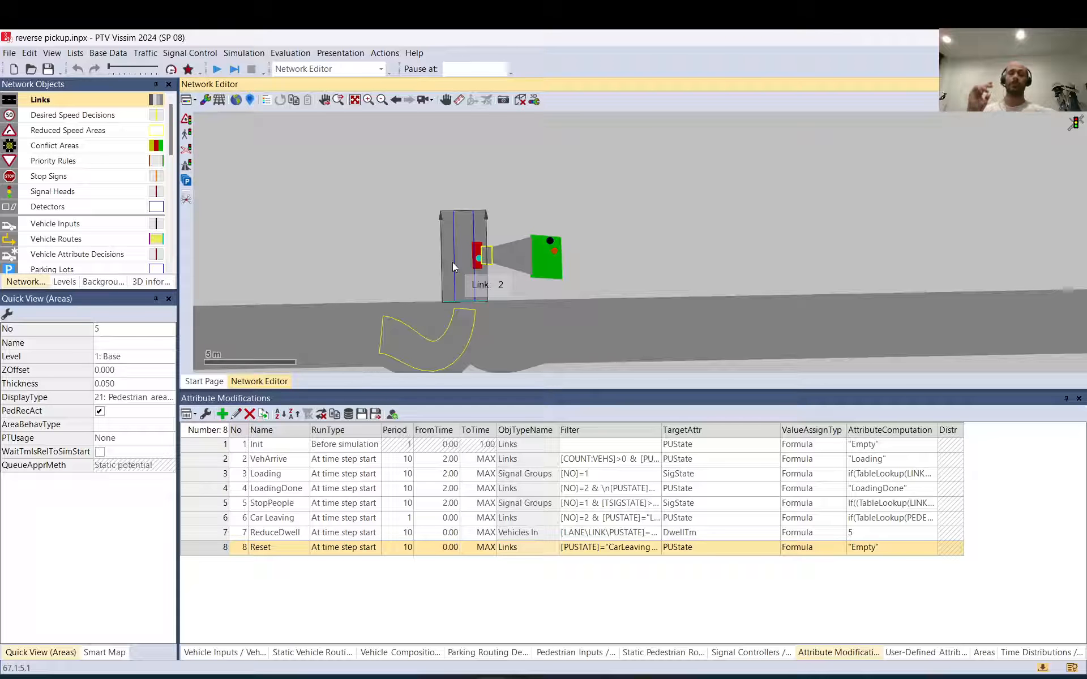
{"action": "left_click", "coordinate": [531, 224]}
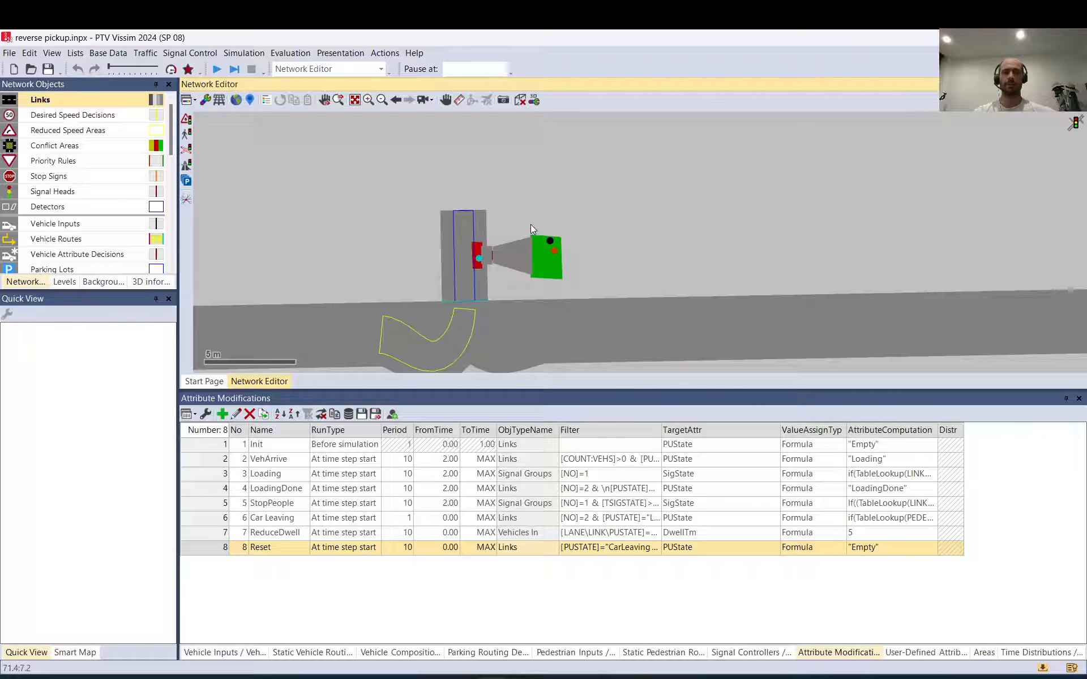